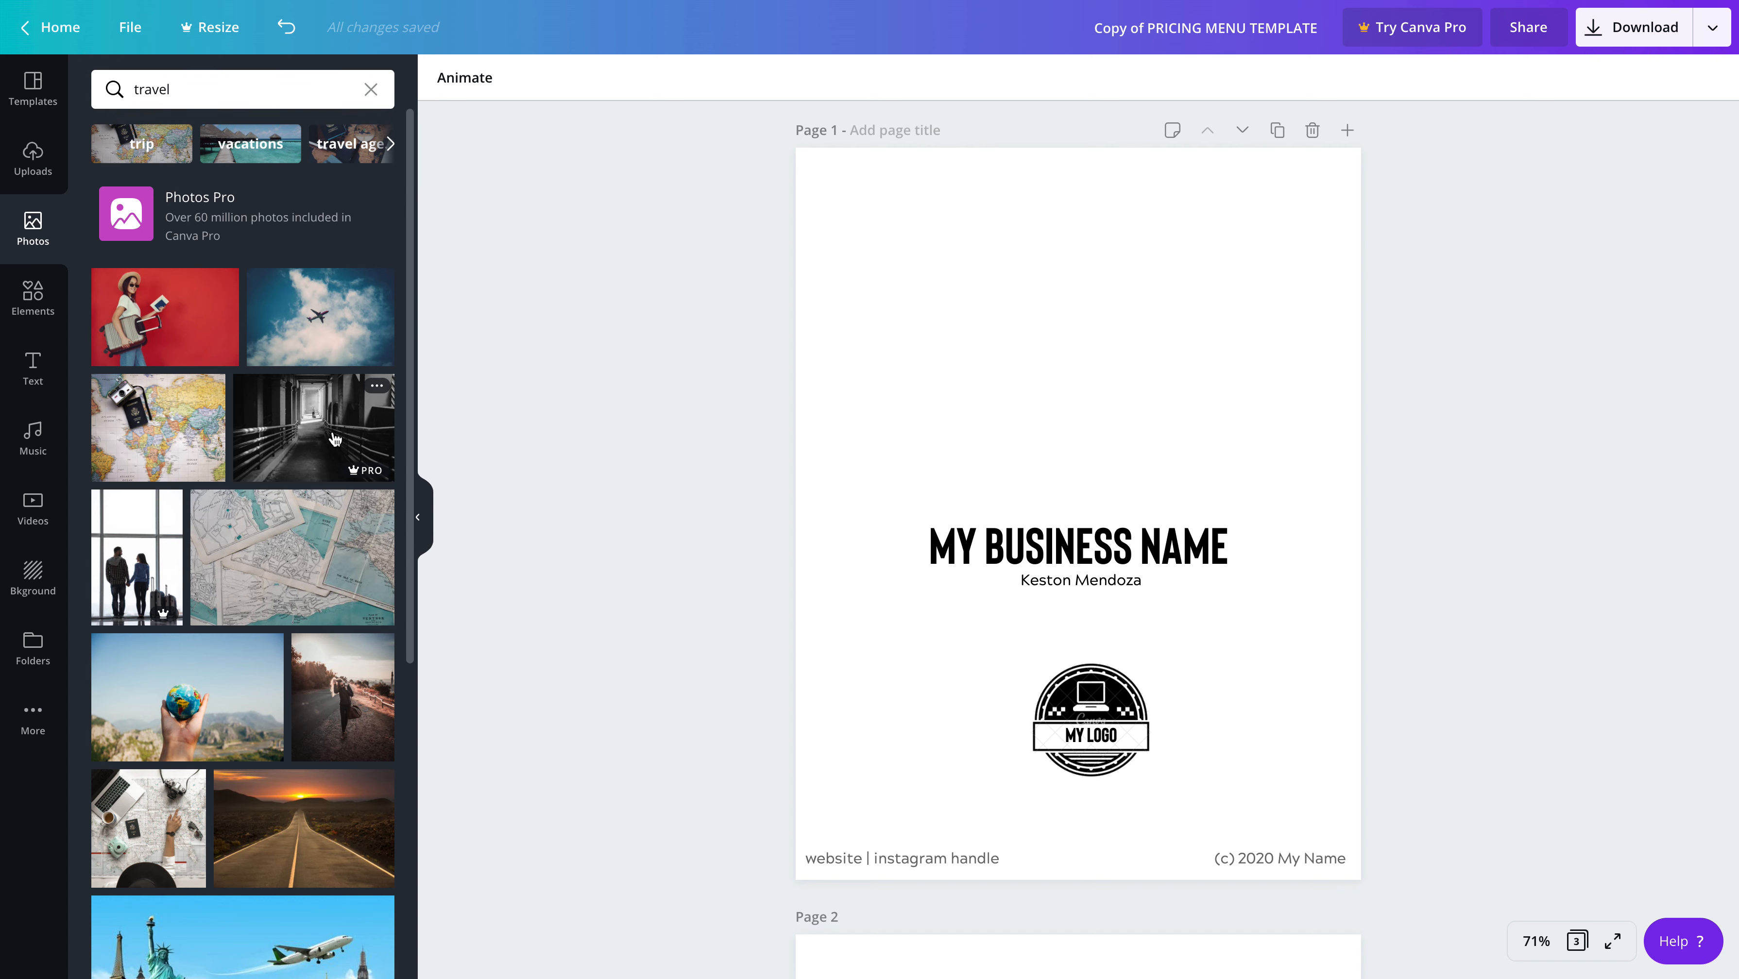
Try the black-and-white corridor photo from the travel results on page 1 and remove it
{"action": "left_click", "coordinate": [335, 439]}
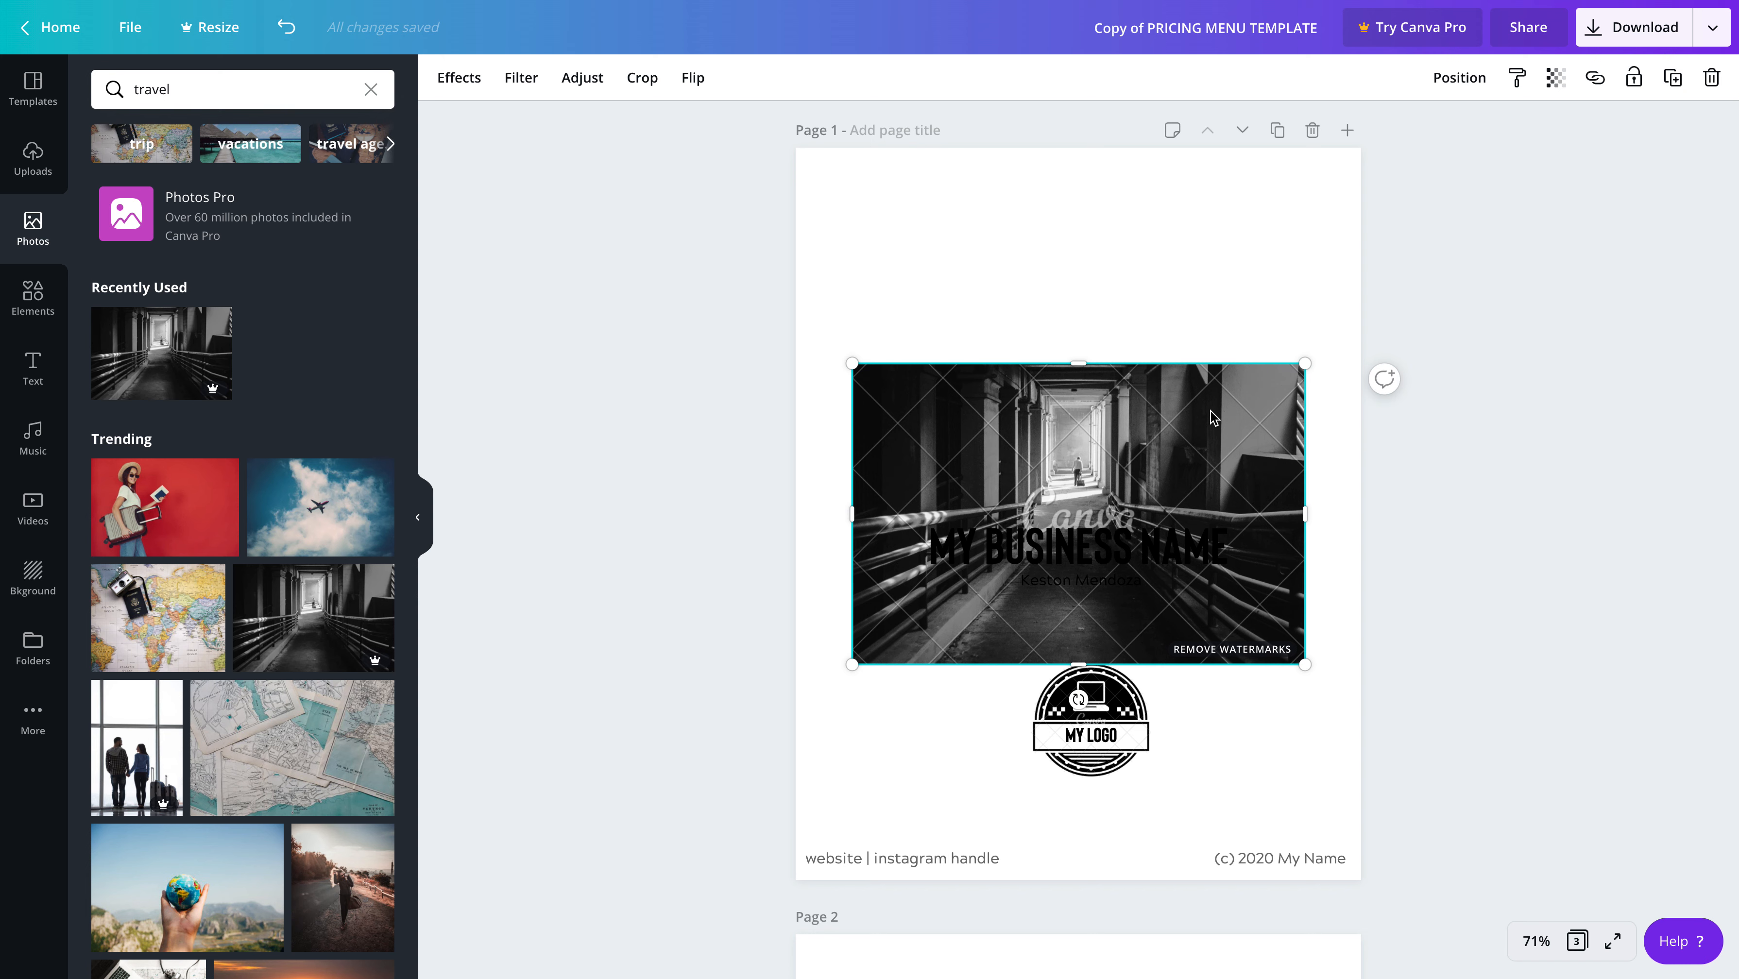
{"action": "key", "text": "Delete"}
Add the free vintage maps photo from the travel results to page 1 and move it above the business name
{"action": "scroll", "coordinate": [260, 516], "scroll_direction": "down", "scroll_amount": 3}
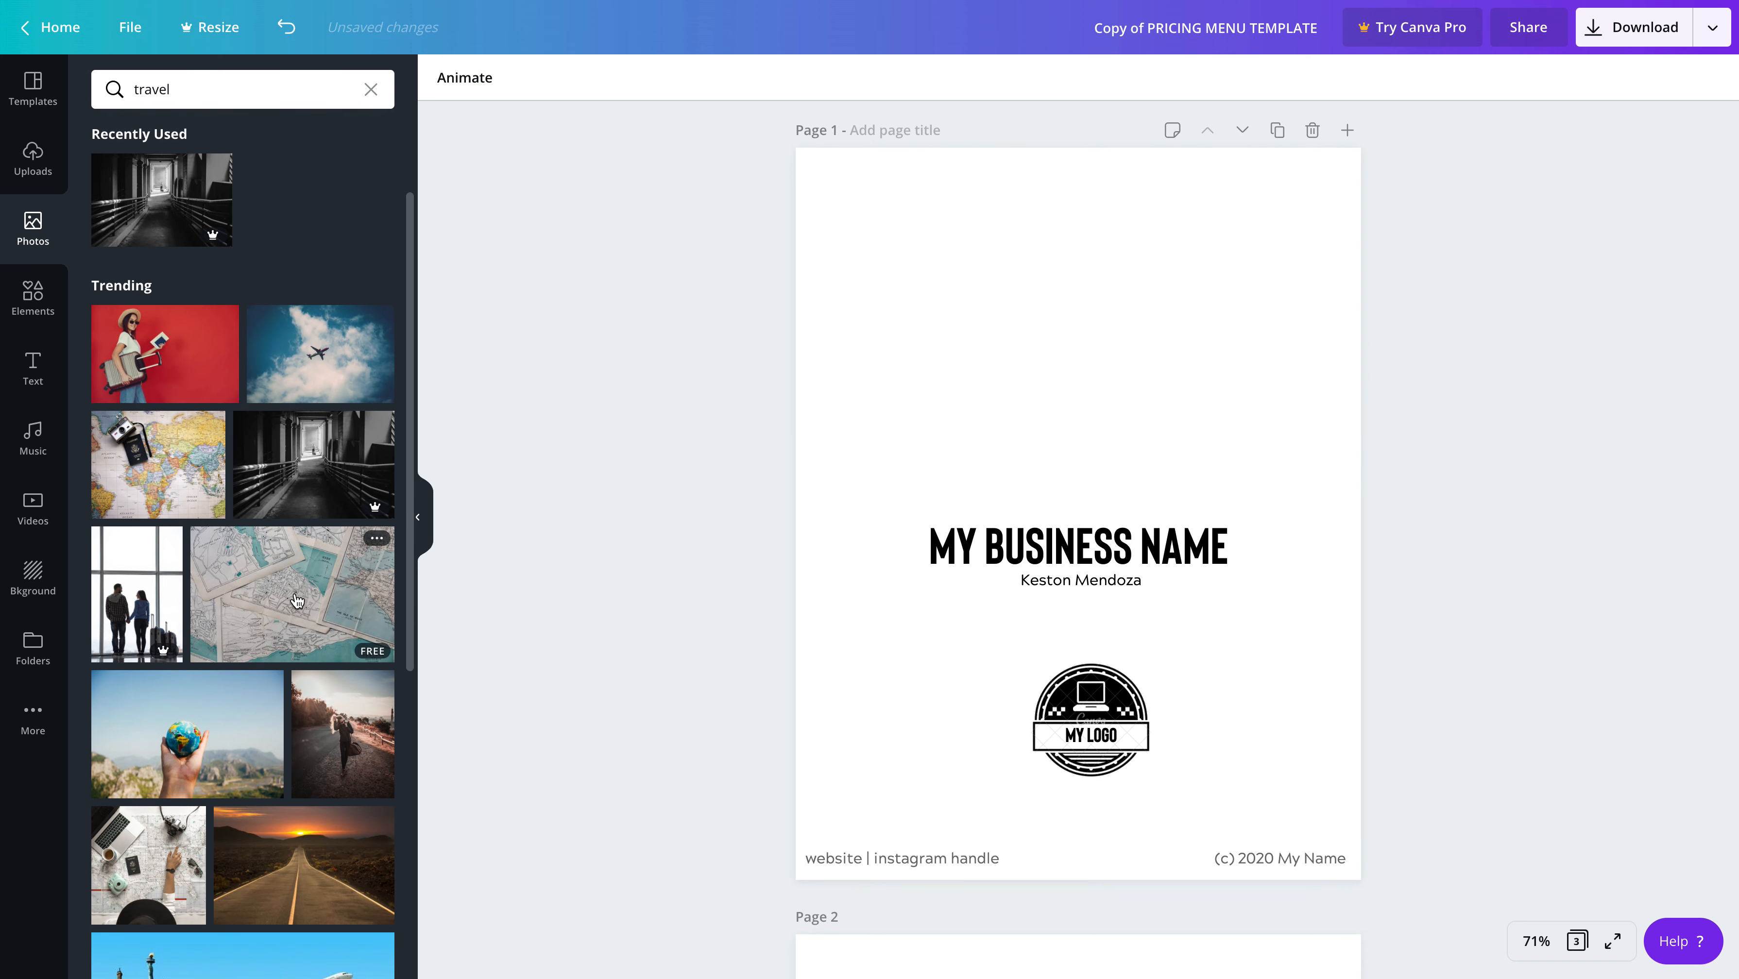
{"action": "left_click", "coordinate": [312, 588]}
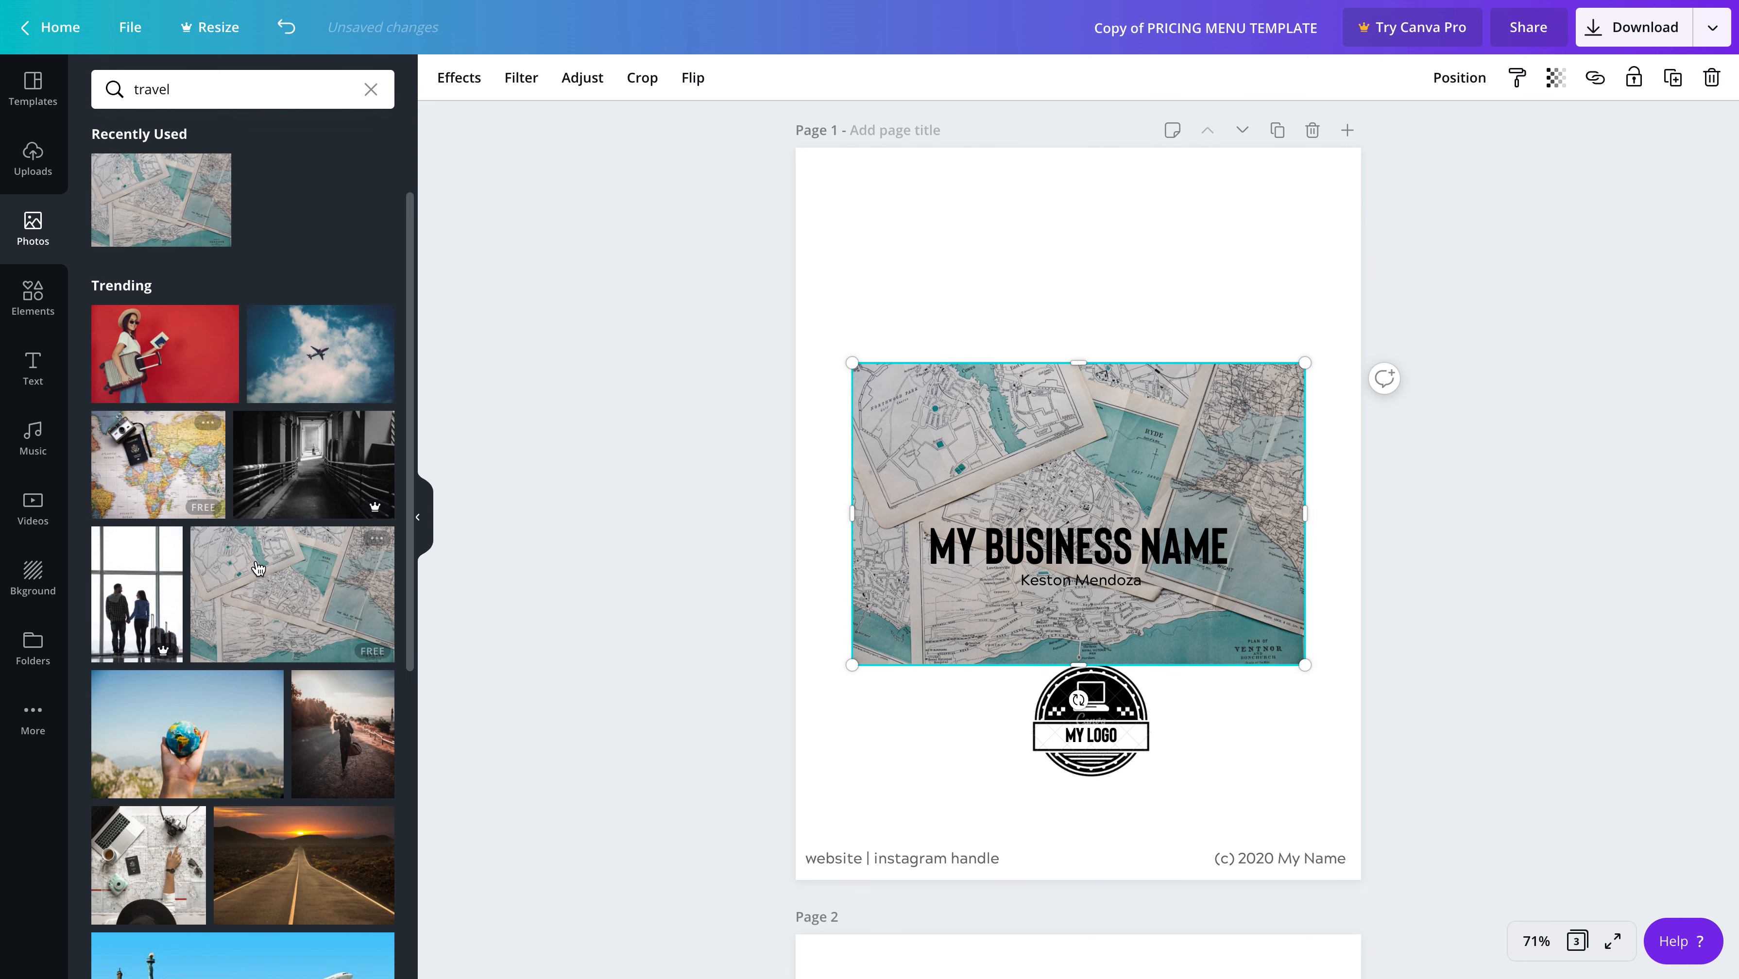
{"action": "scroll", "coordinate": [901, 433], "scroll_direction": "down", "scroll_amount": 1}
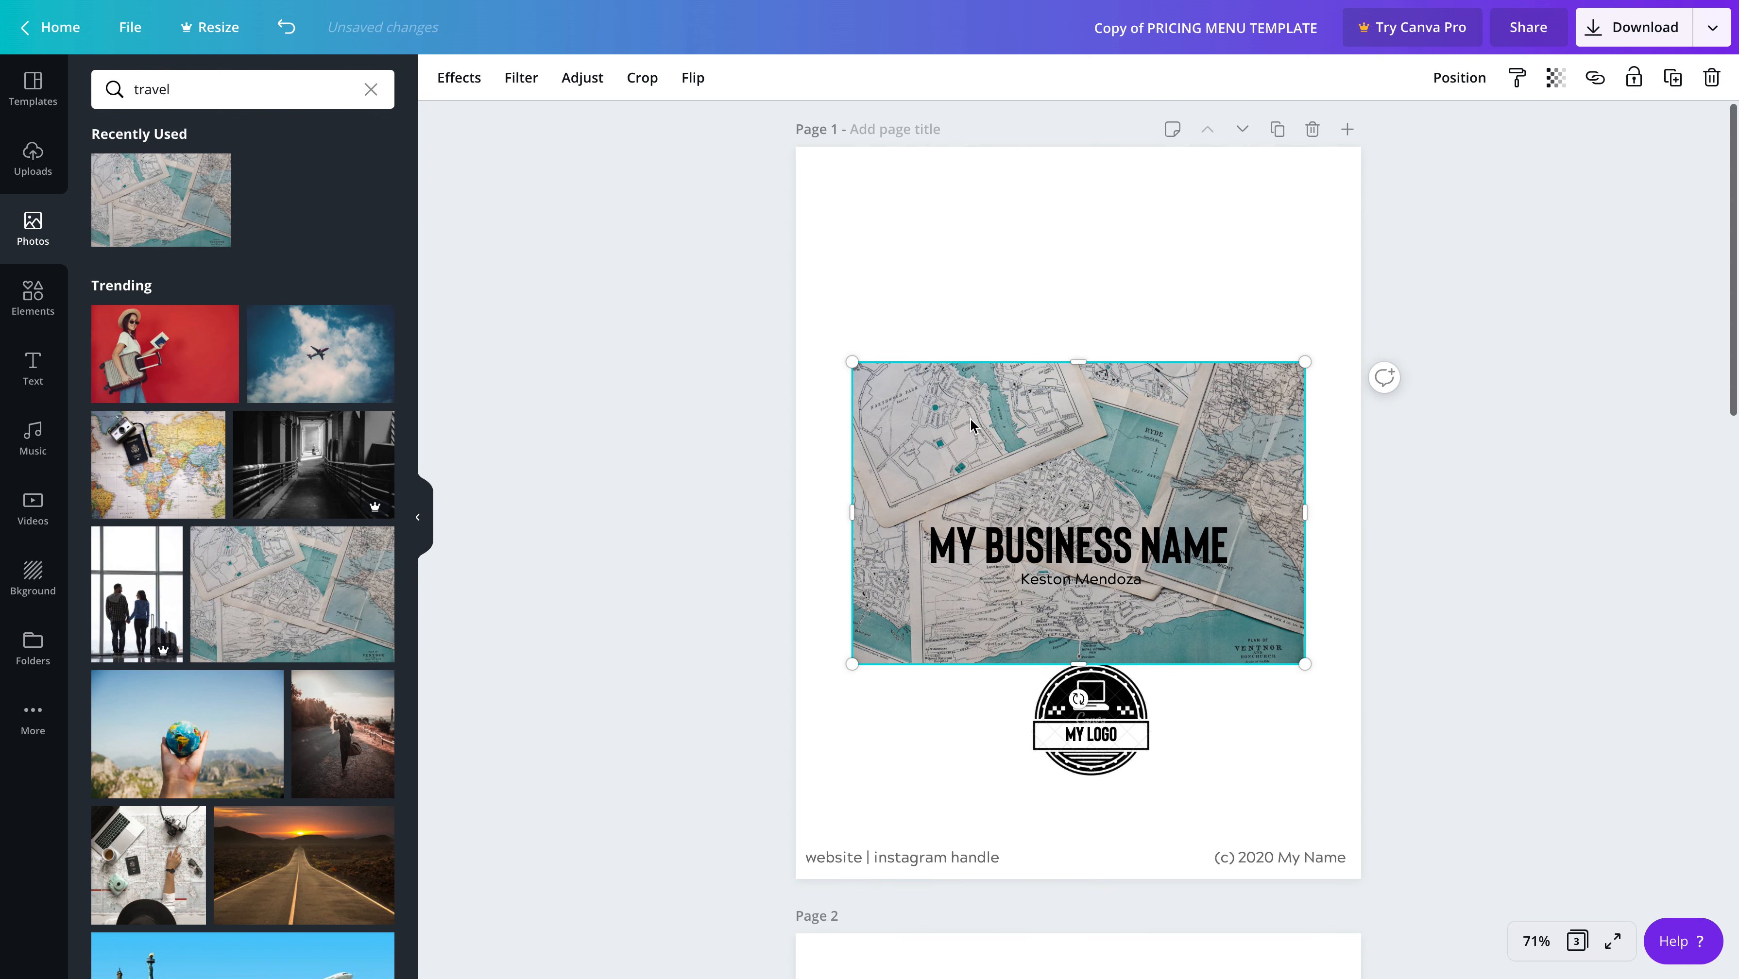
{"action": "scroll", "coordinate": [1056, 446], "scroll_direction": "down", "scroll_amount": 1}
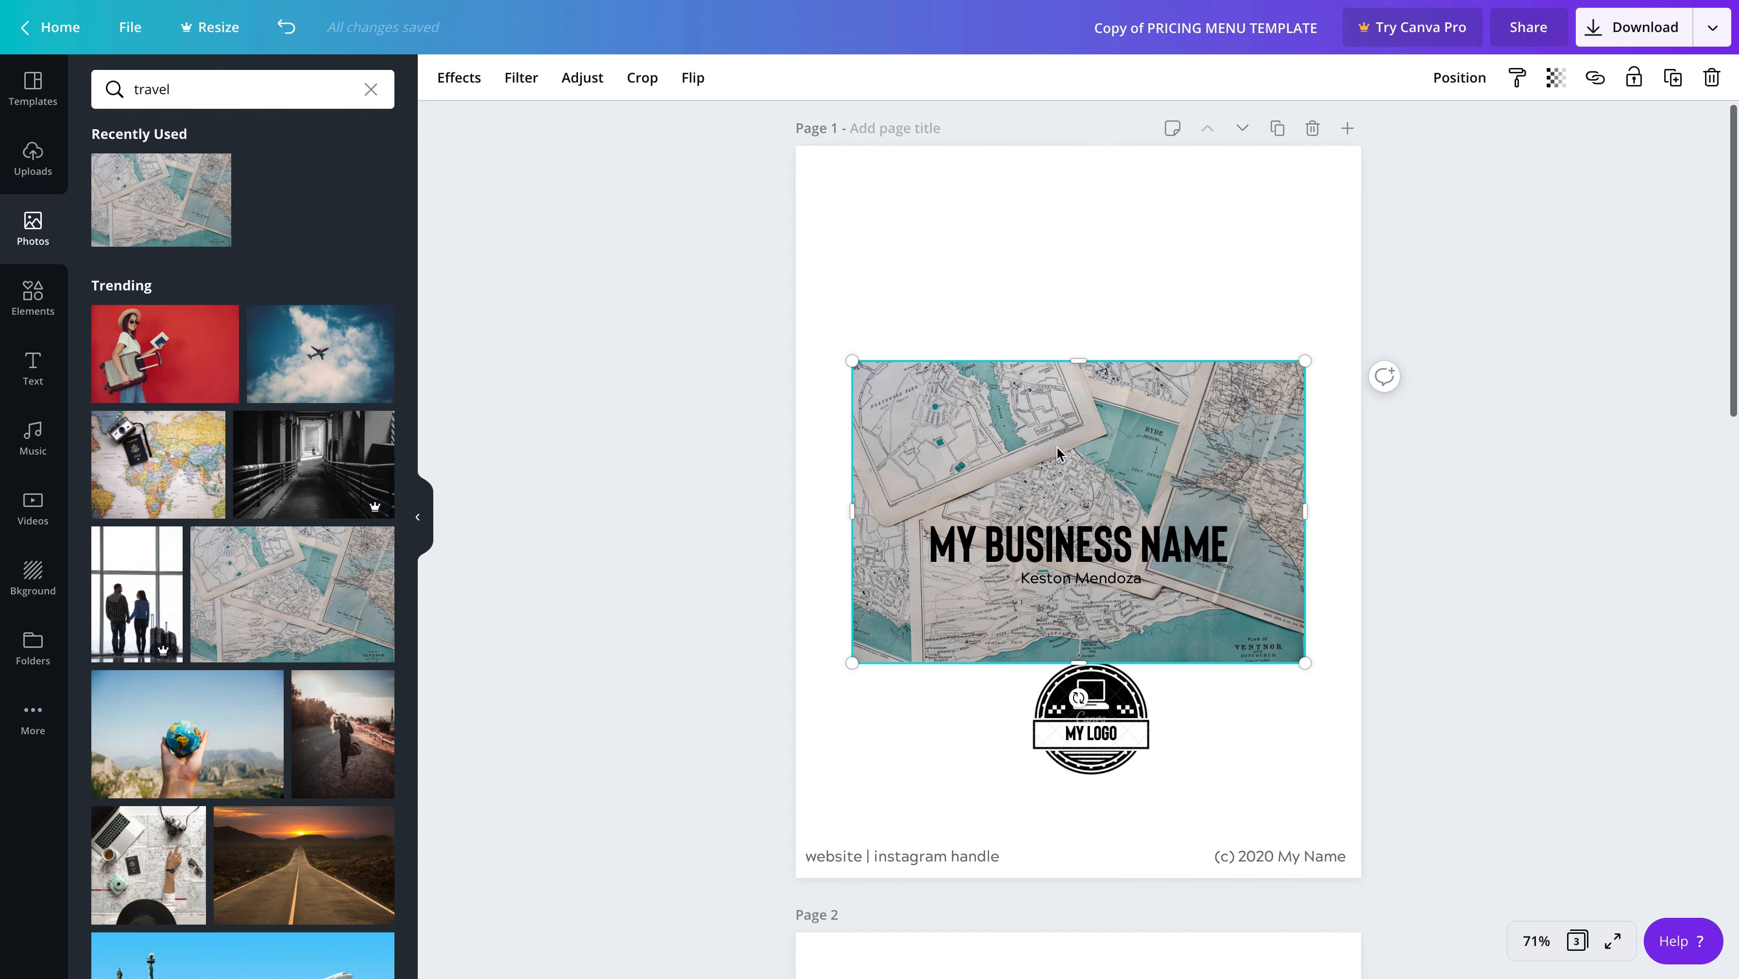
{"action": "left_click", "coordinate": [1060, 451]}
{"action": "left_click_drag", "start_coordinate": [1060, 452], "coordinate": [1068, 259]}
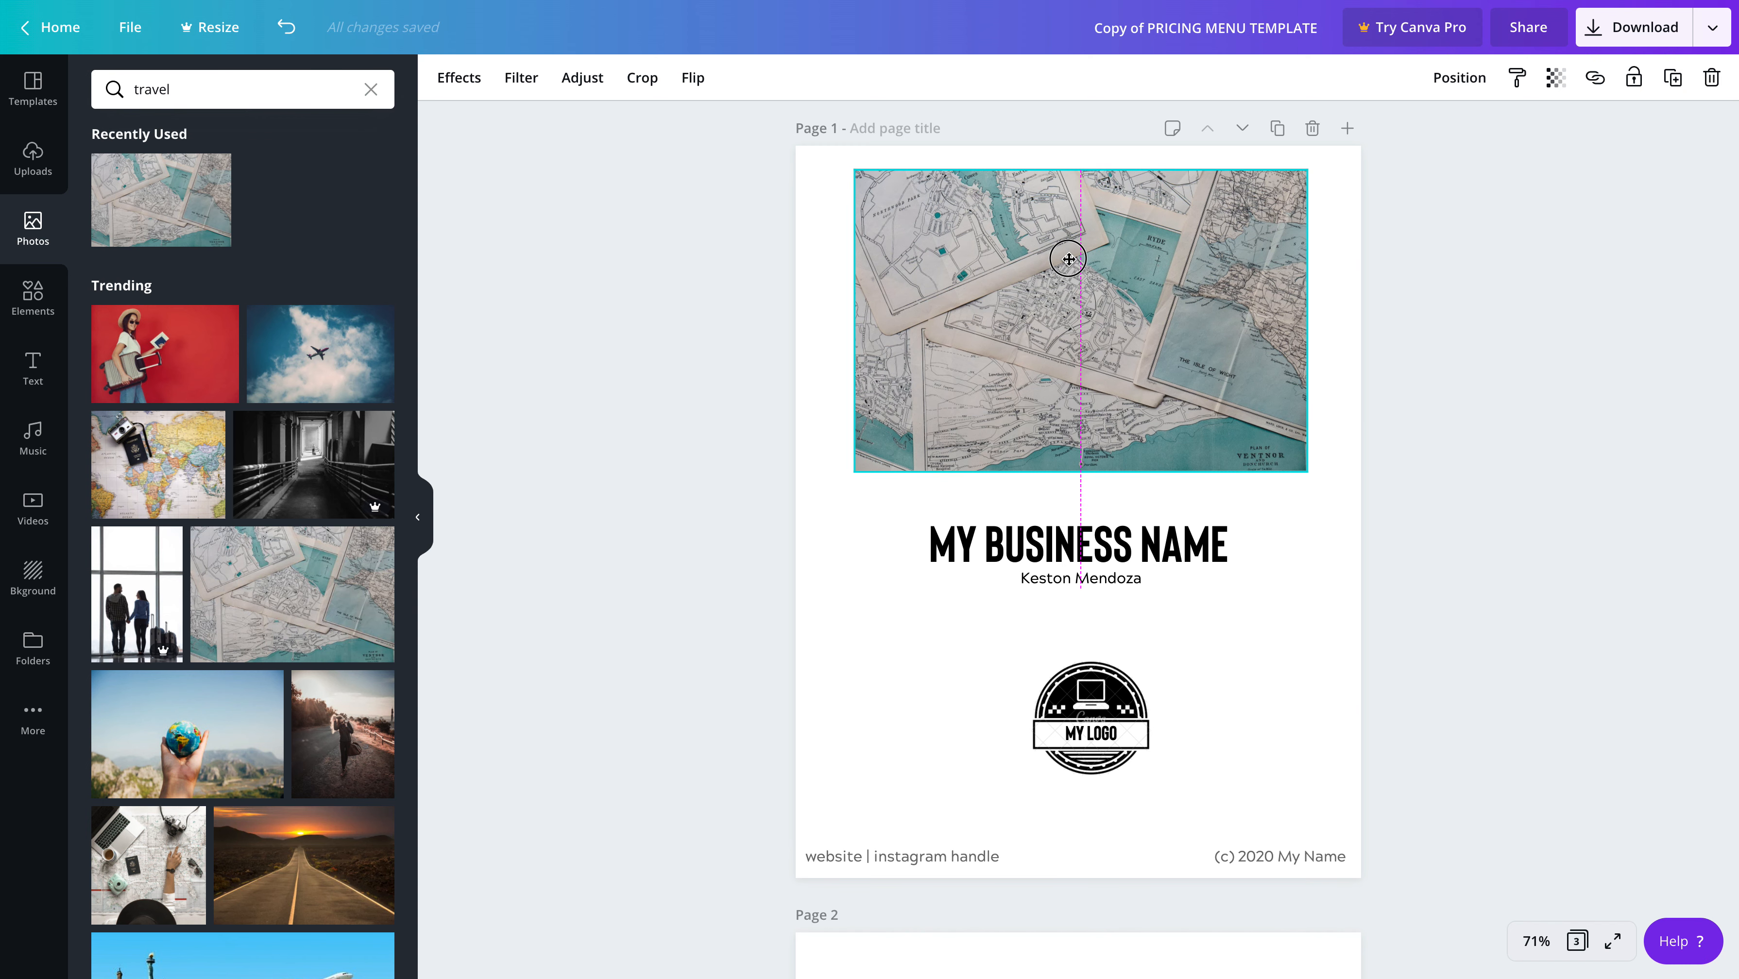
{"action": "left_click_drag", "start_coordinate": [1068, 259], "coordinate": [1068, 259]}
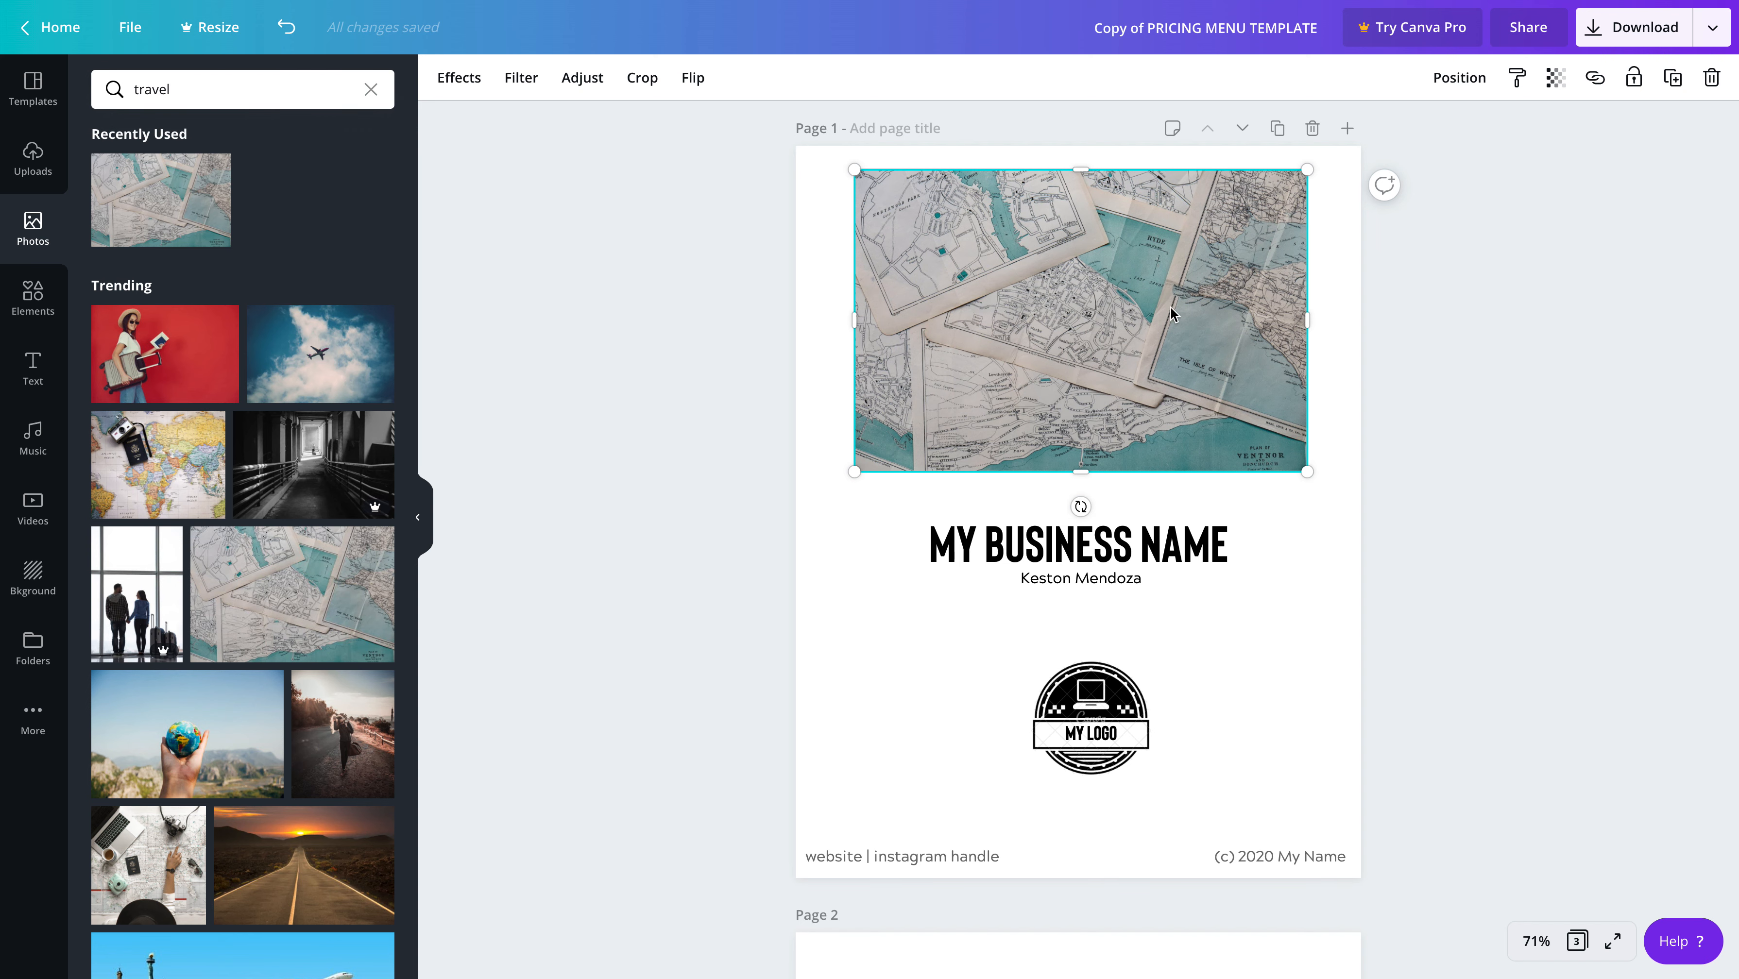
Enlarge the maps photo to span the full page width from the upper page edge down to just above the business name
{"action": "left_click_drag", "start_coordinate": [1307, 470], "coordinate": [1362, 493]}
{"action": "left_click_drag", "start_coordinate": [1098, 355], "coordinate": [1072, 347]}
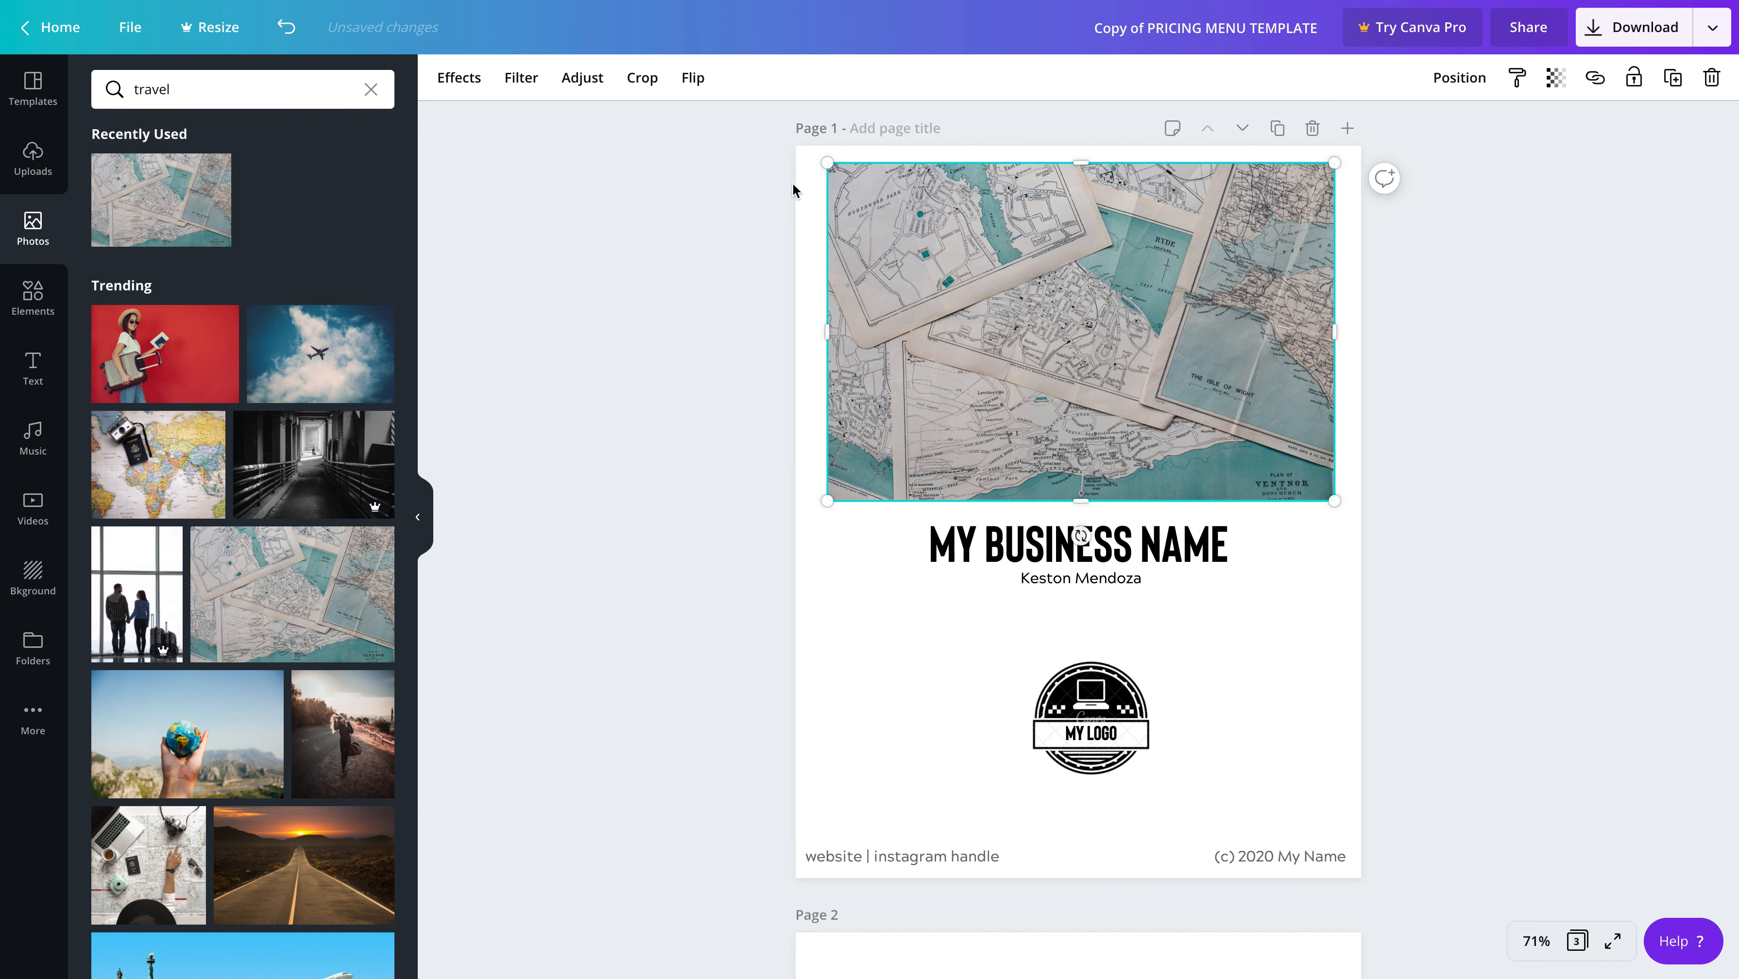
{"action": "left_click_drag", "start_coordinate": [822, 162], "coordinate": [796, 150]}
{"action": "left_click_drag", "start_coordinate": [807, 303], "coordinate": [791, 322]}
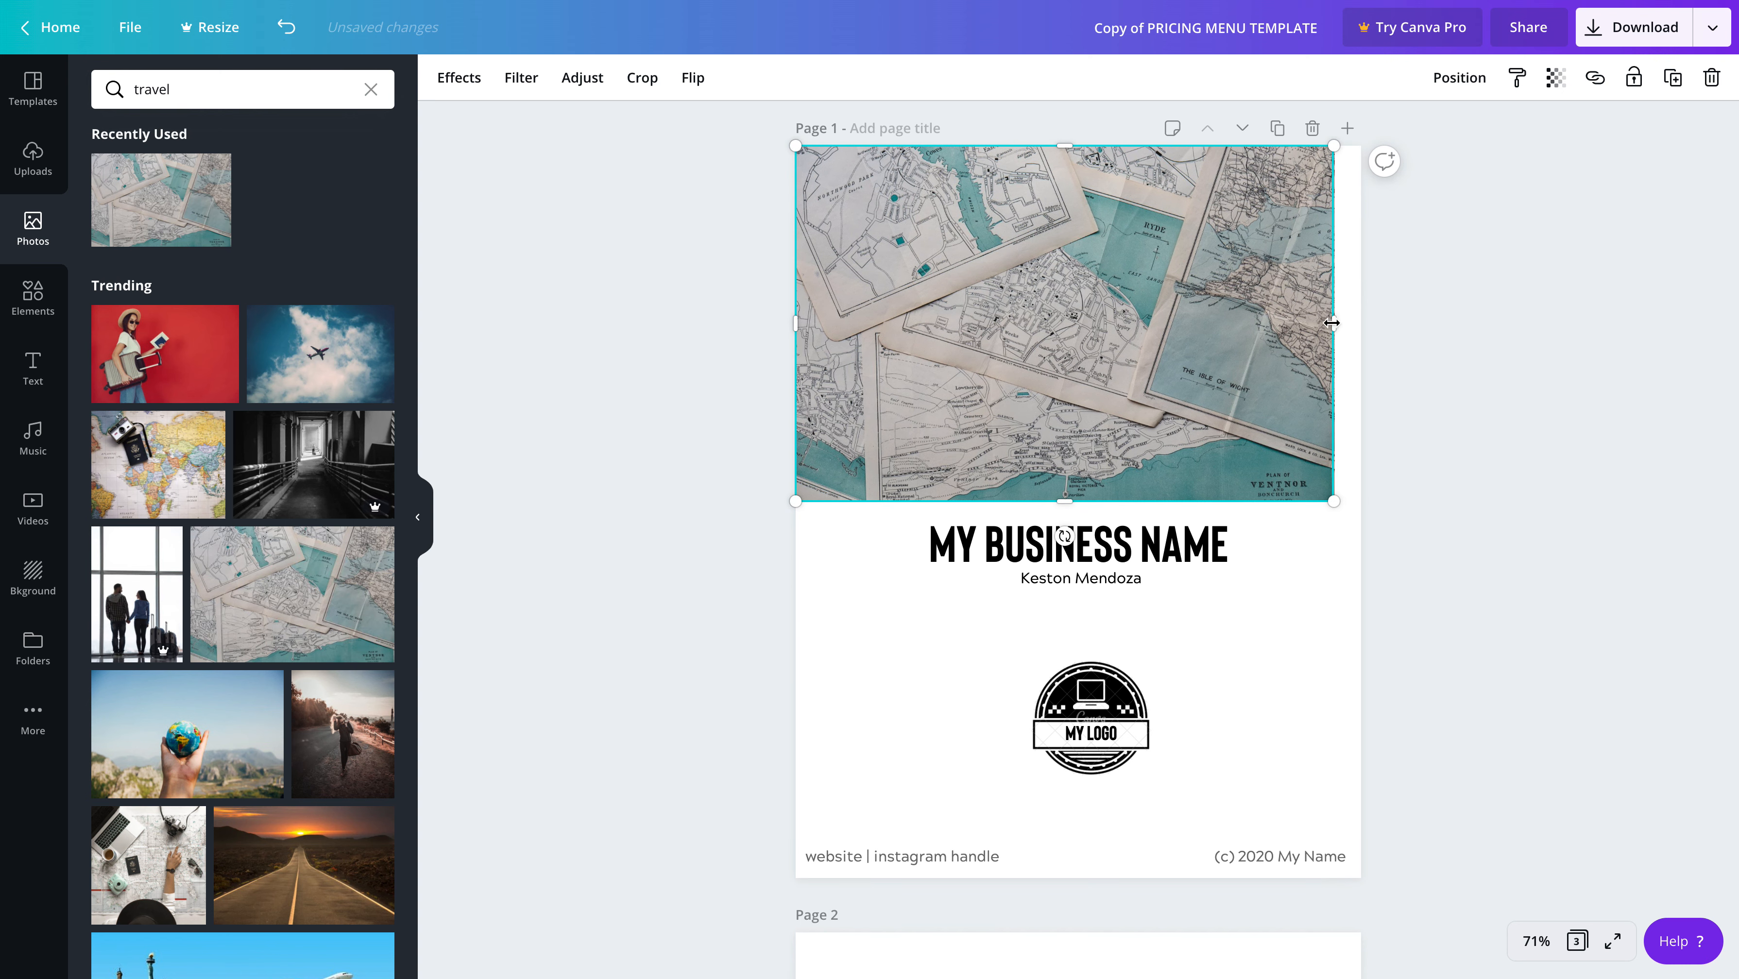
{"action": "left_click_drag", "start_coordinate": [1337, 323], "coordinate": [1361, 326]}
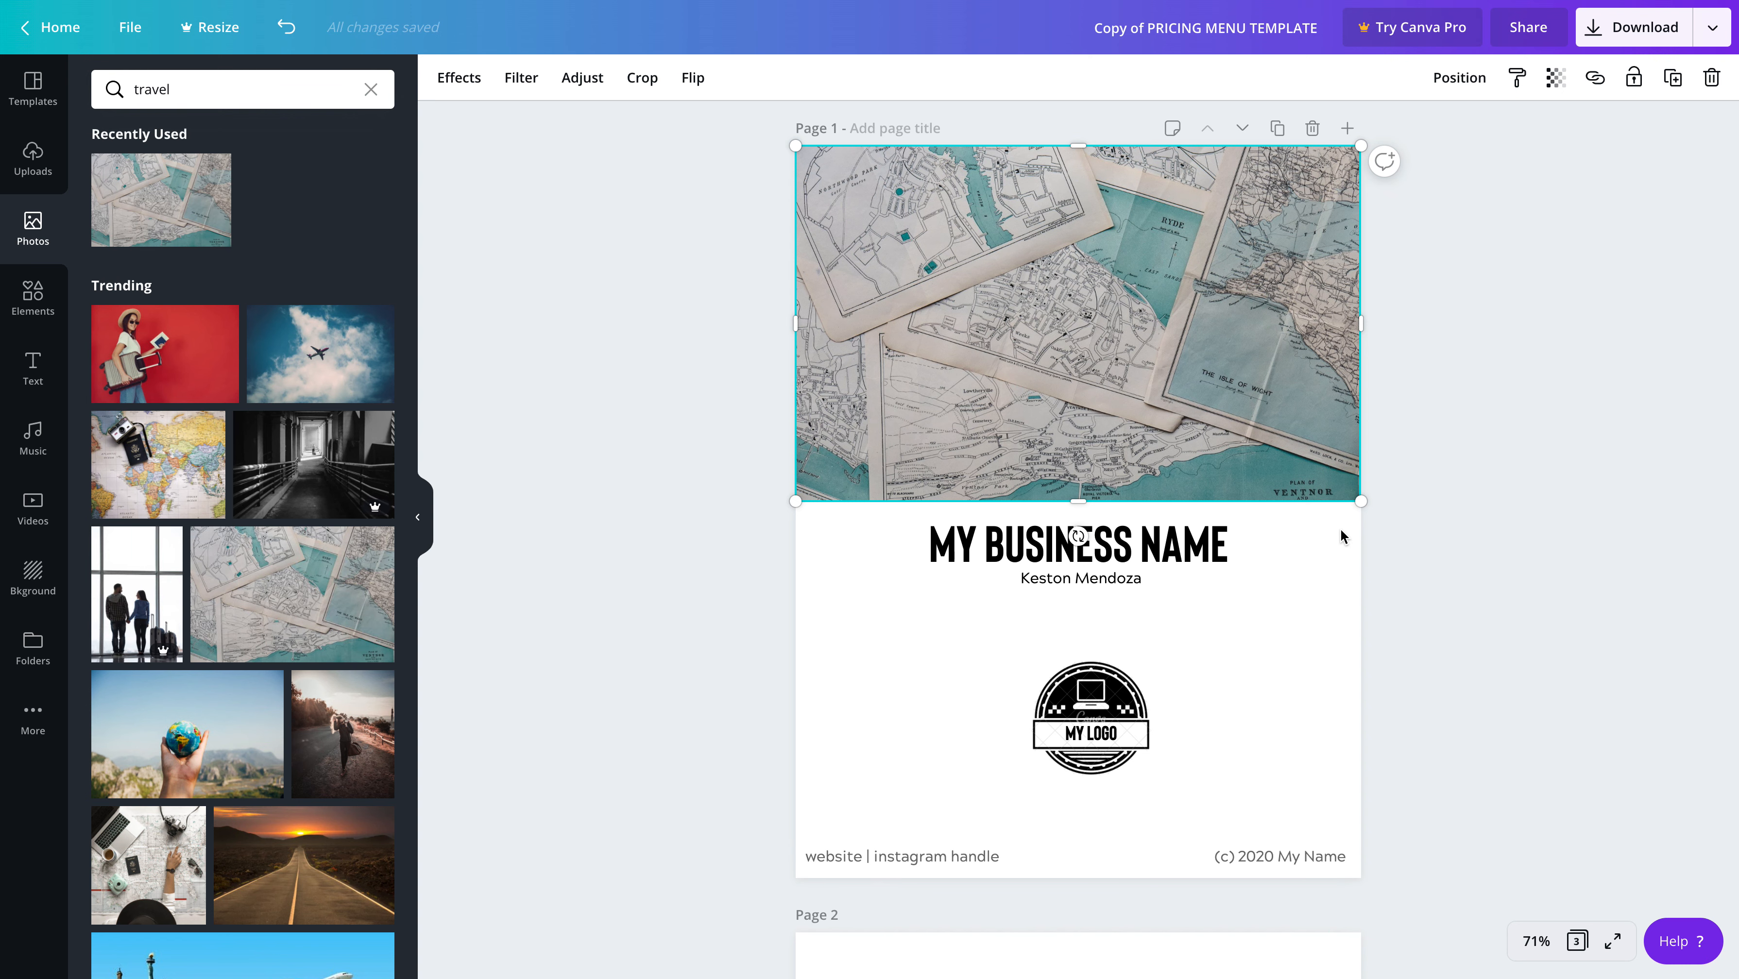
{"action": "left_click", "coordinate": [1397, 540]}
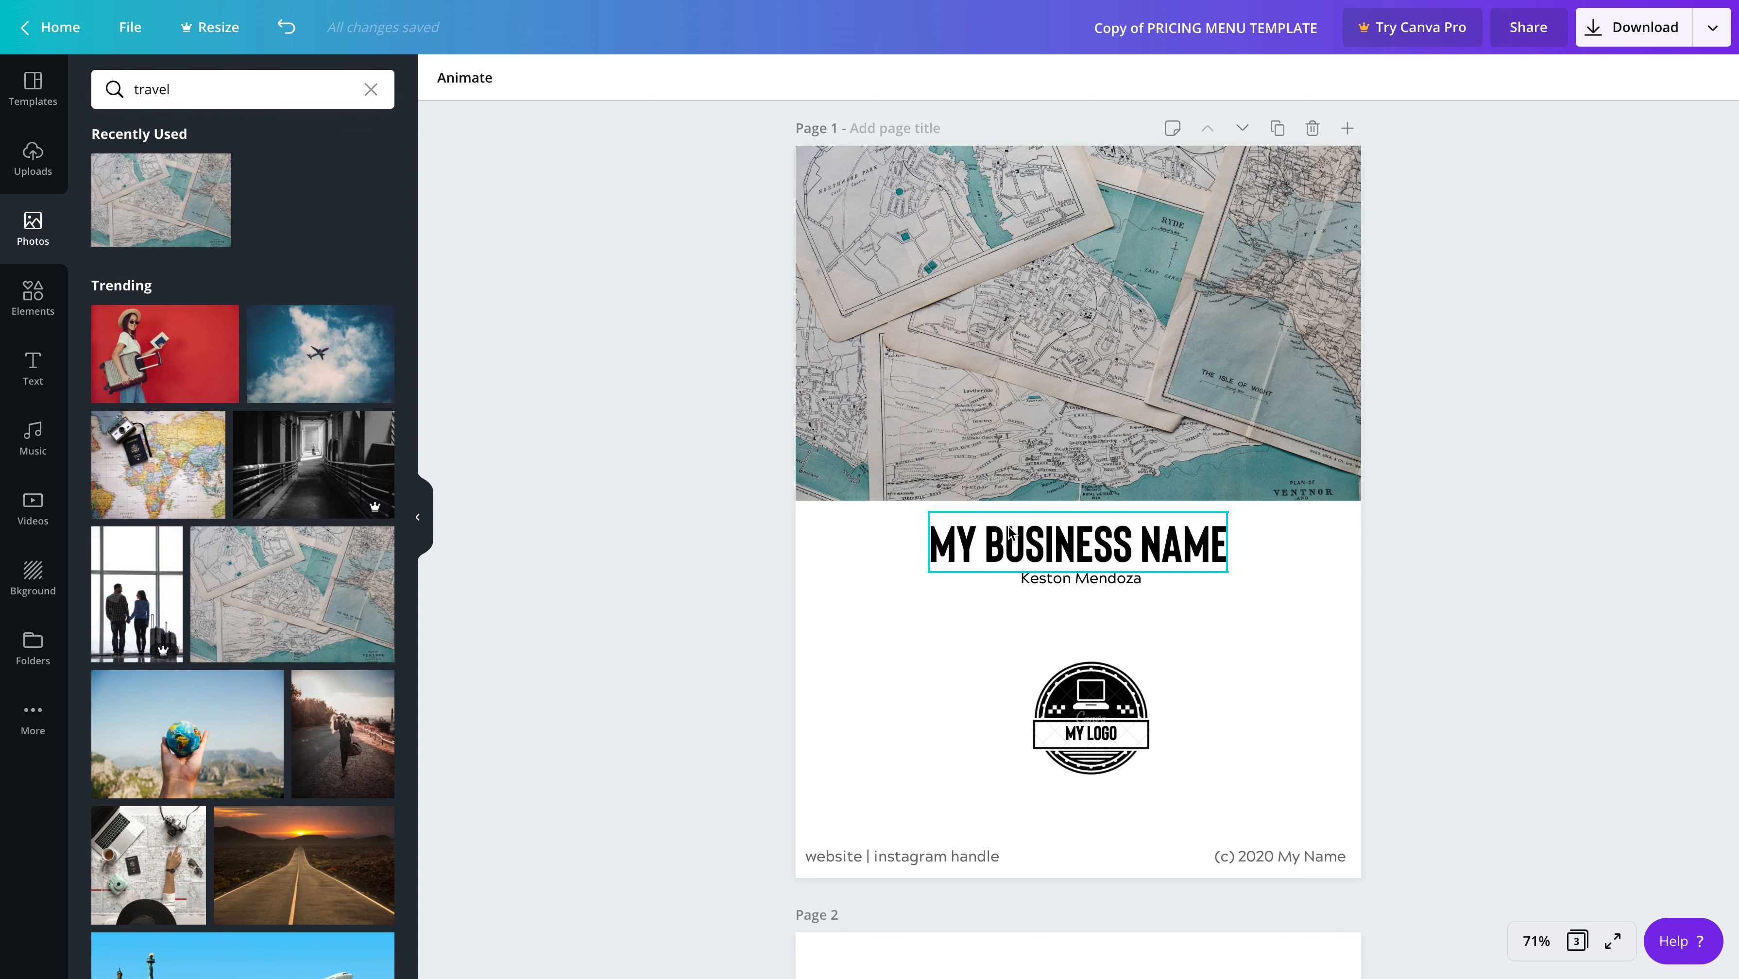
Delete the round badge graphic behind the MY LOGO text on page 1
{"action": "scroll", "coordinate": [1015, 522], "scroll_direction": "down", "scroll_amount": 1}
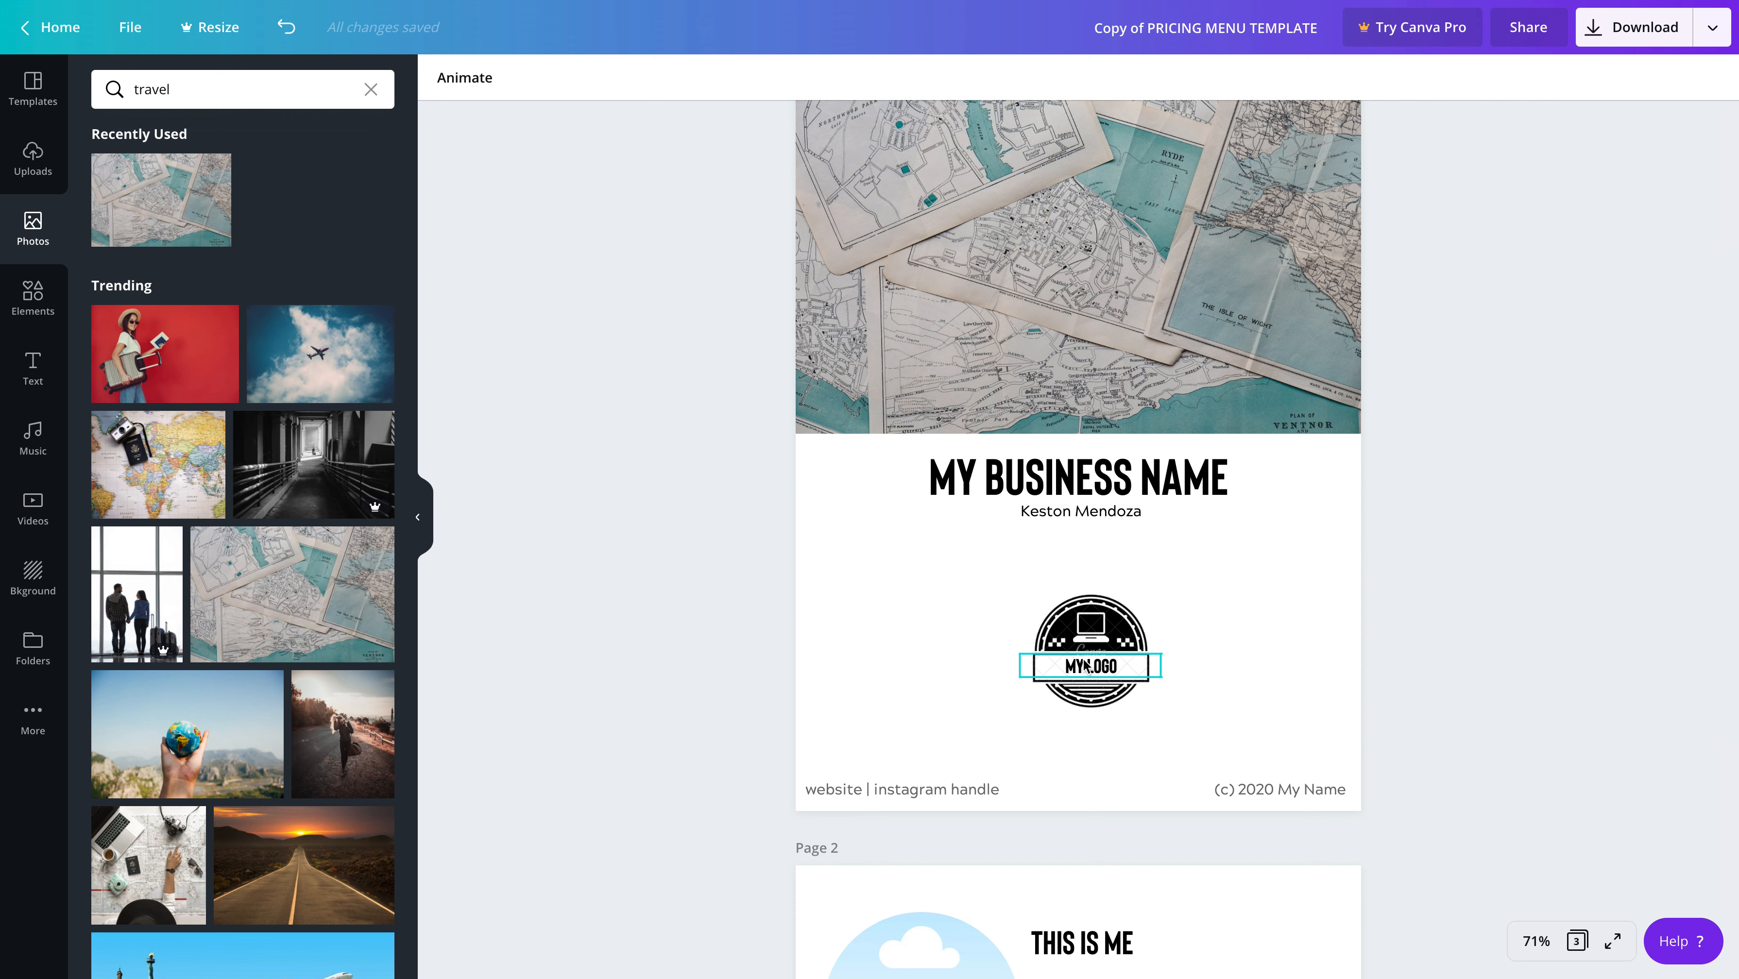
{"action": "left_click", "coordinate": [1129, 615]}
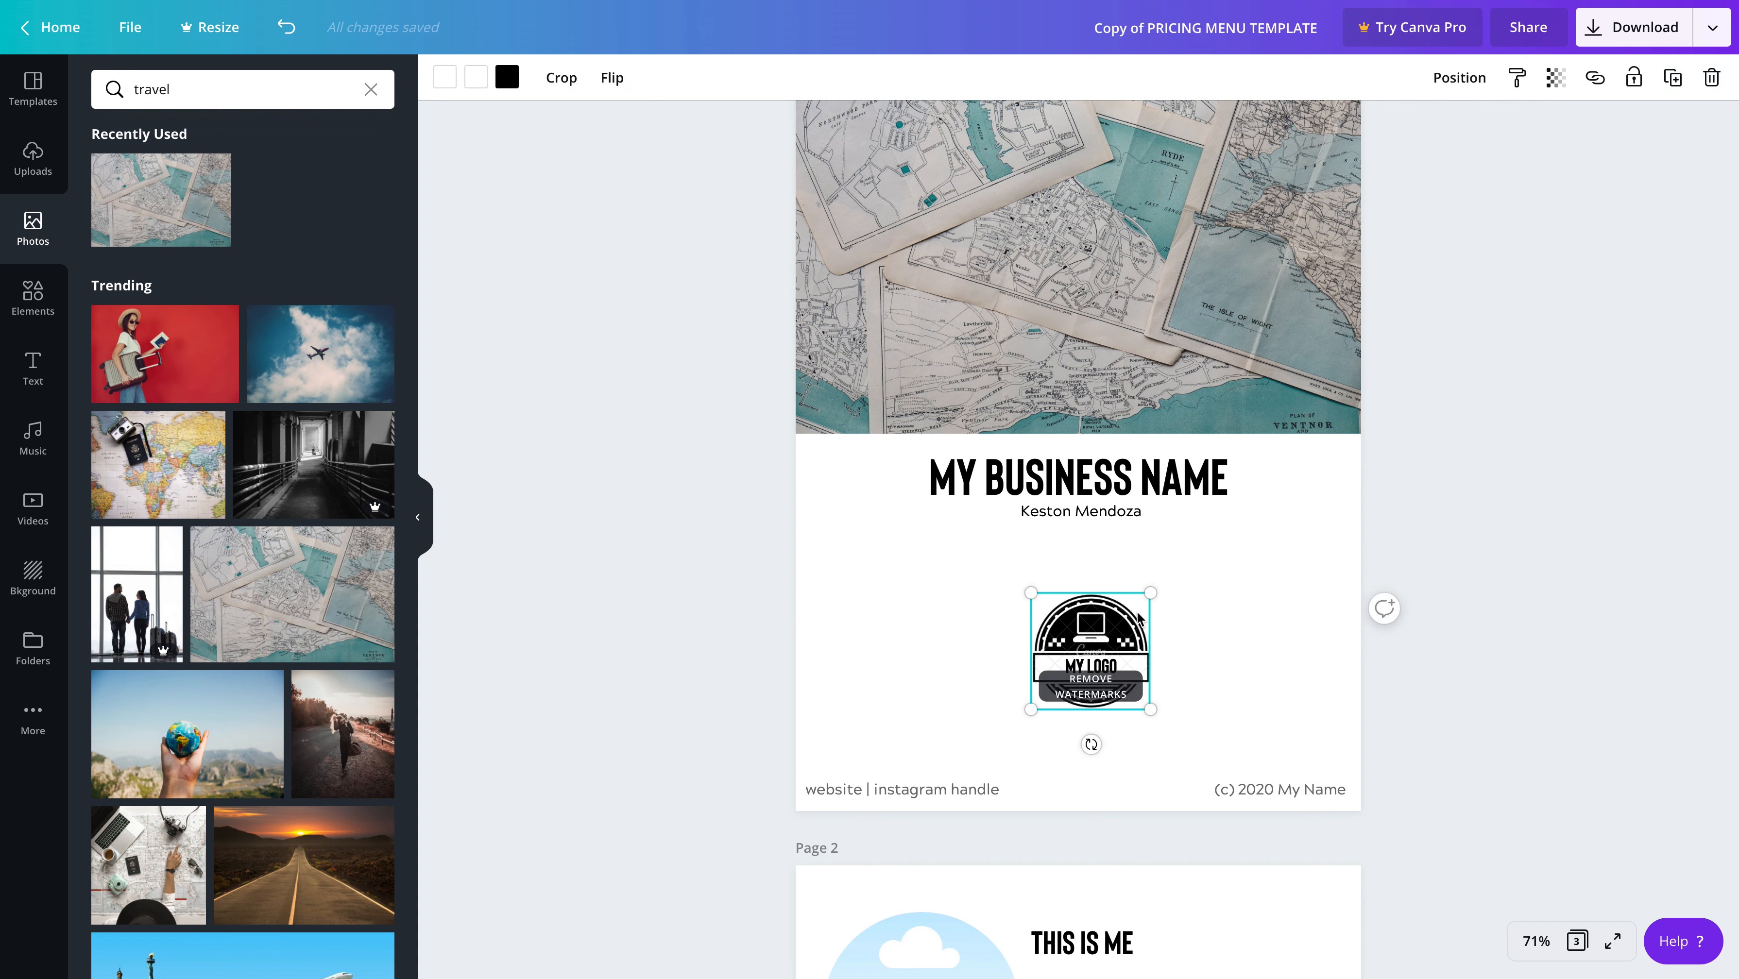
{"action": "key", "text": "Delete"}
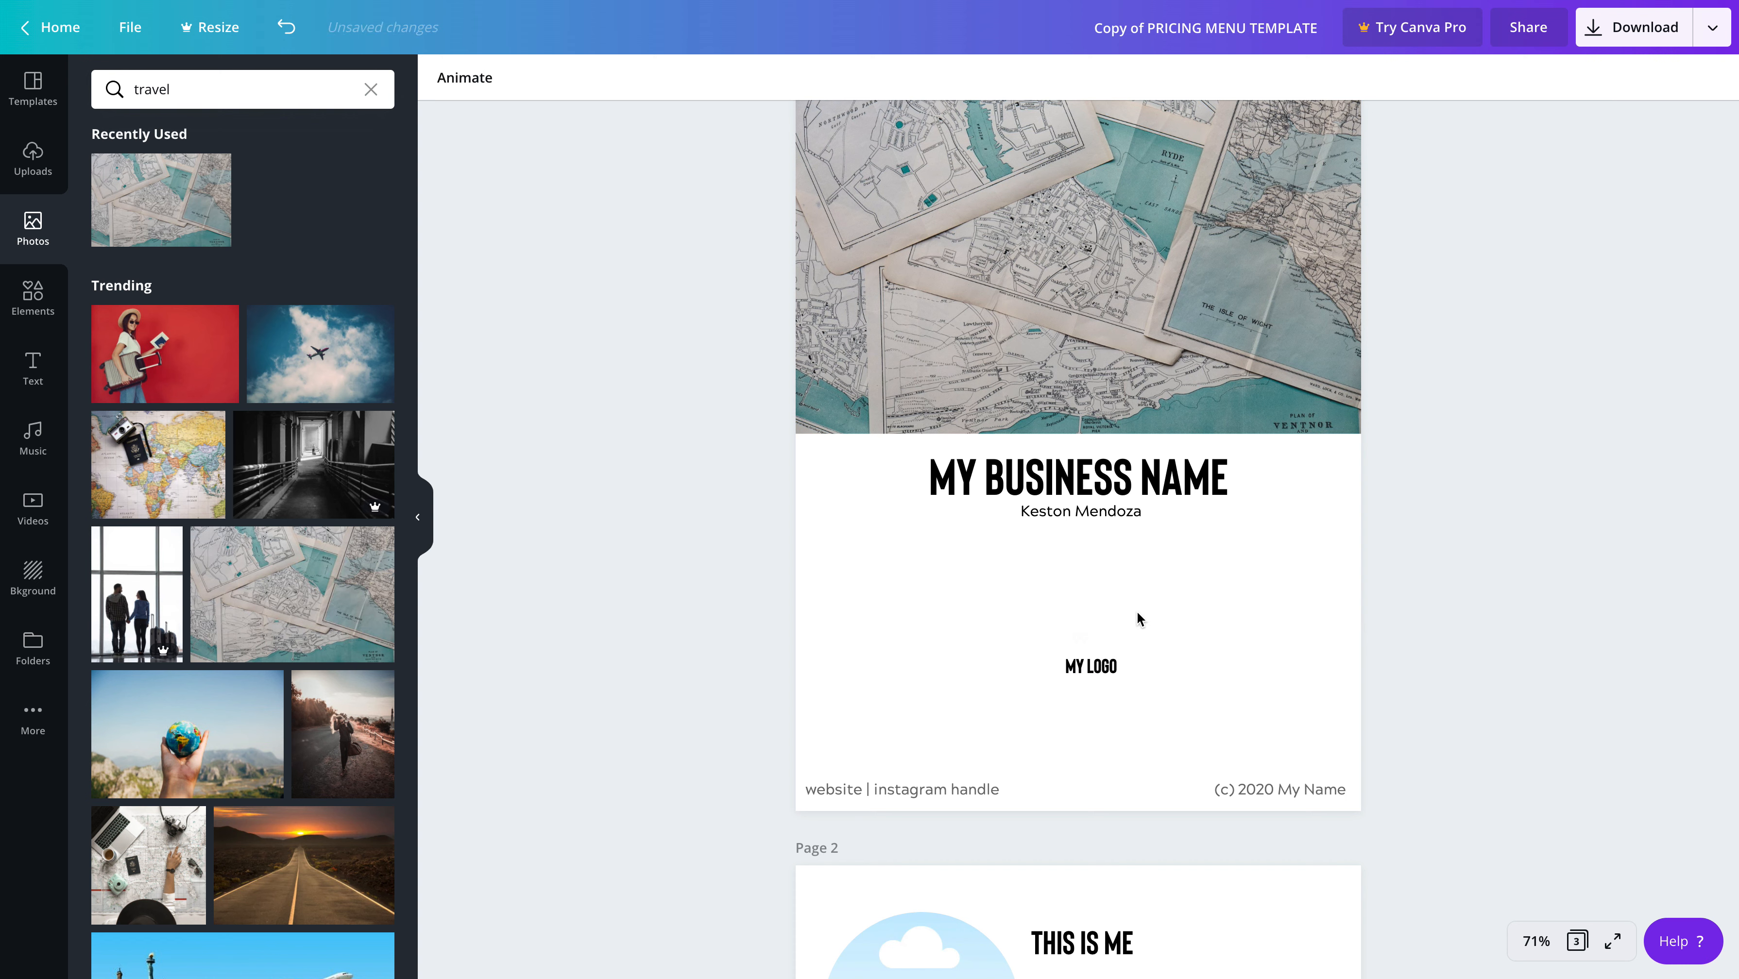
{"action": "left_click", "coordinate": [1113, 665]}
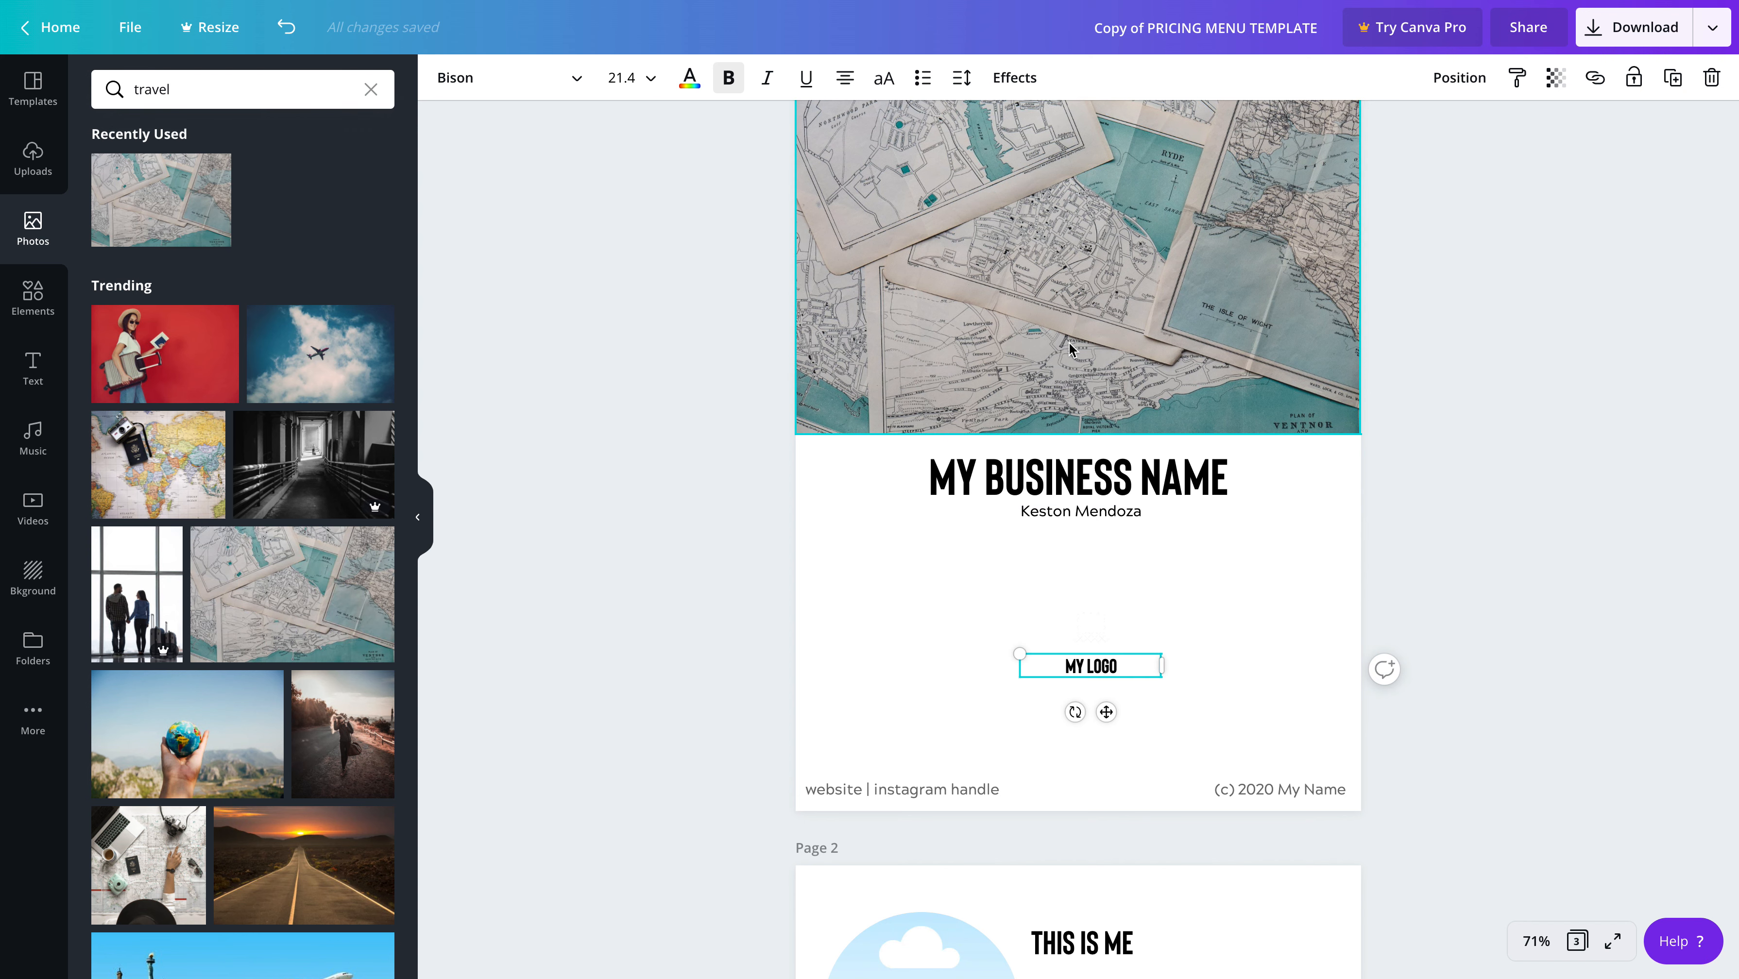
{"action": "left_click", "coordinate": [1097, 384]}
{"action": "scroll", "coordinate": [1109, 466], "scroll_direction": "up", "scroll_amount": 1}
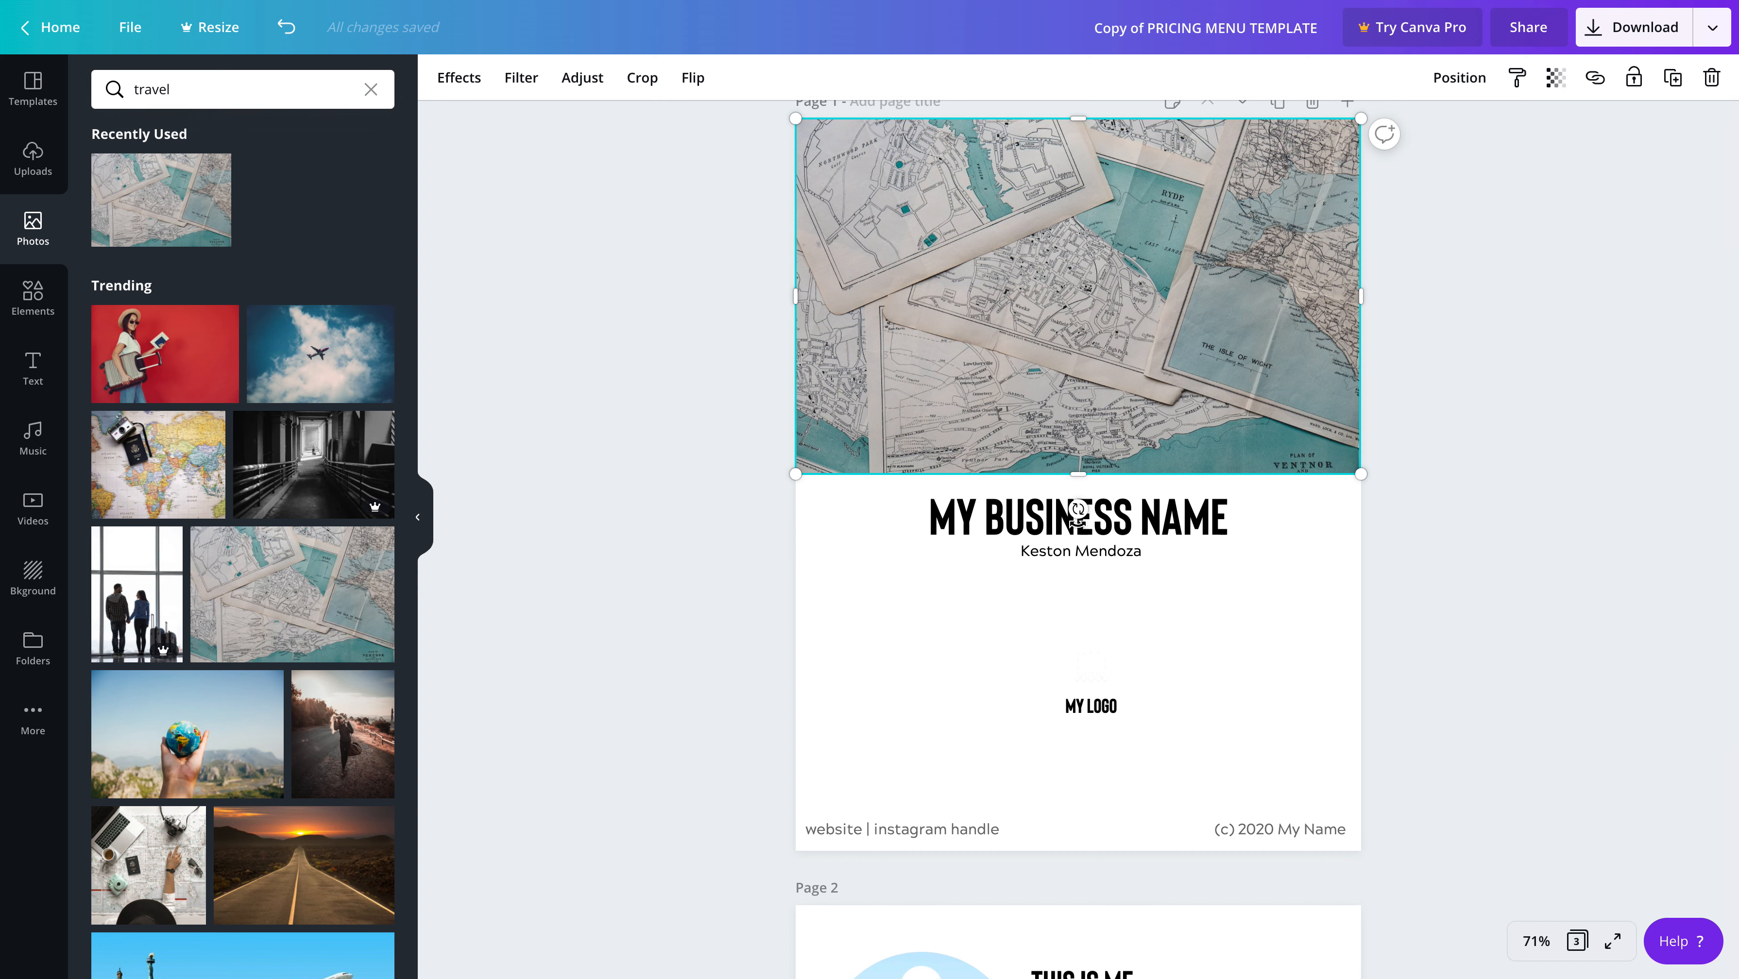
{"action": "left_click", "coordinate": [1078, 509]}
{"action": "scroll", "coordinate": [1078, 509], "scroll_direction": "down", "scroll_amount": 1}
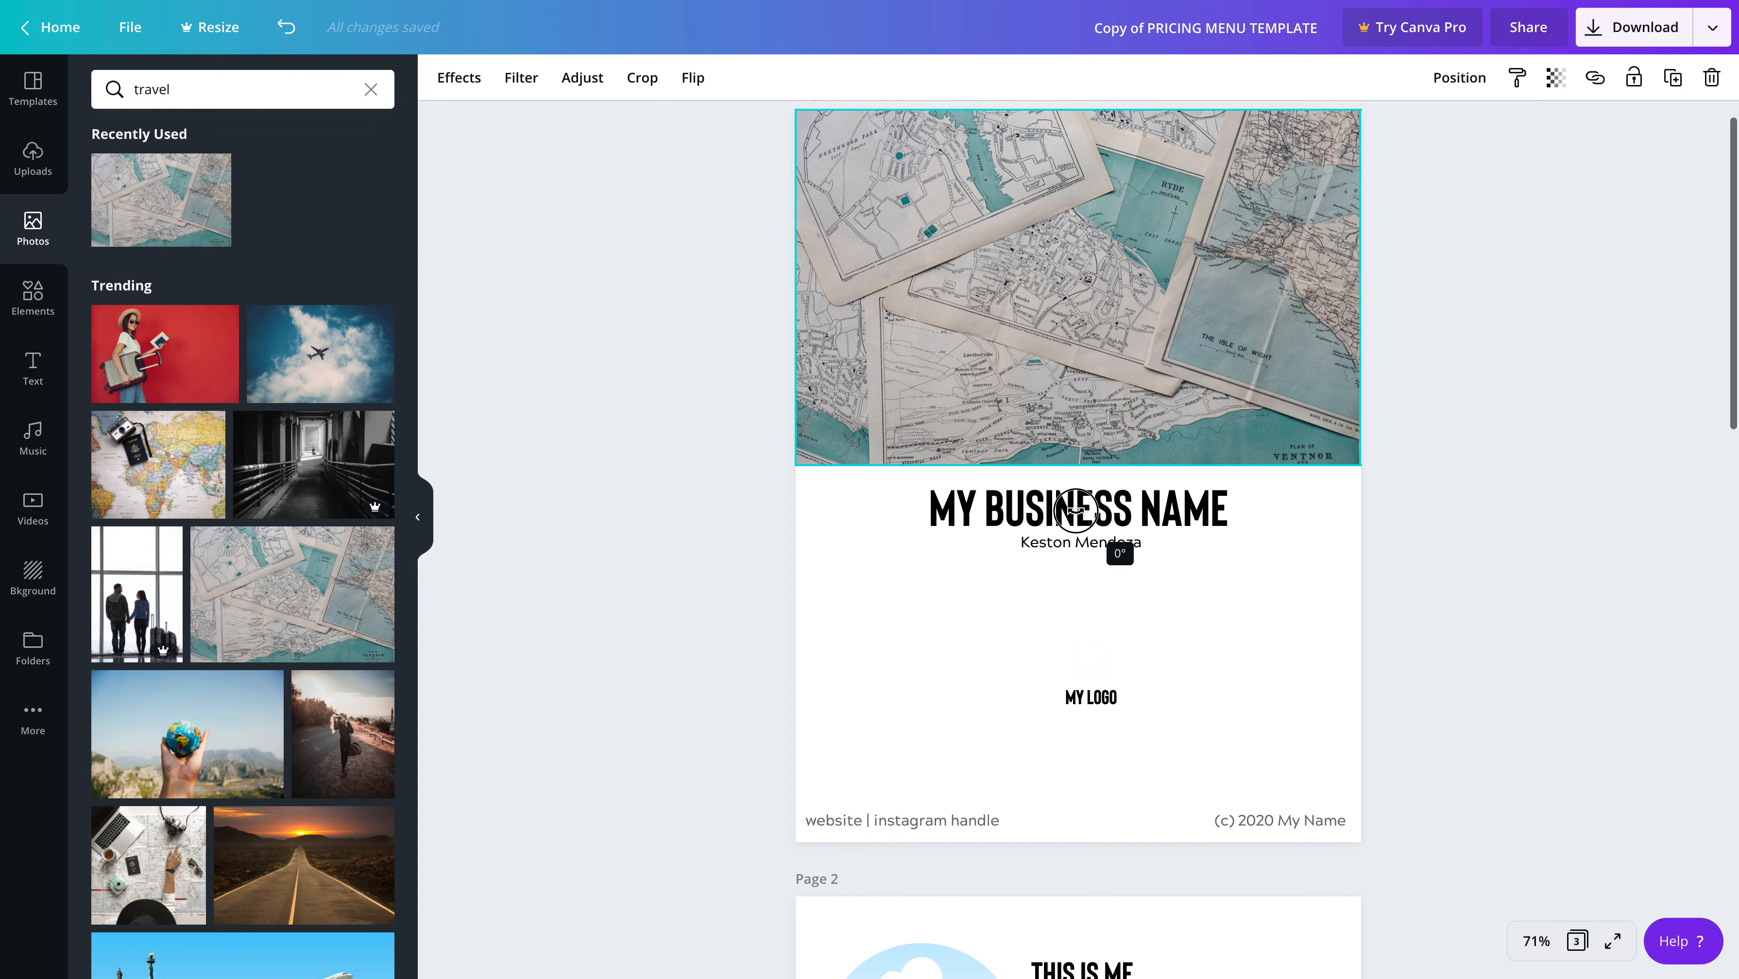
{"action": "mouse_move", "coordinate": [1078, 509]}
{"action": "left_mouse_down"}
{"action": "mouse_move", "coordinate": [986, 497]}
{"action": "mouse_move", "coordinate": [1078, 500]}
{"action": "left_mouse_up"}
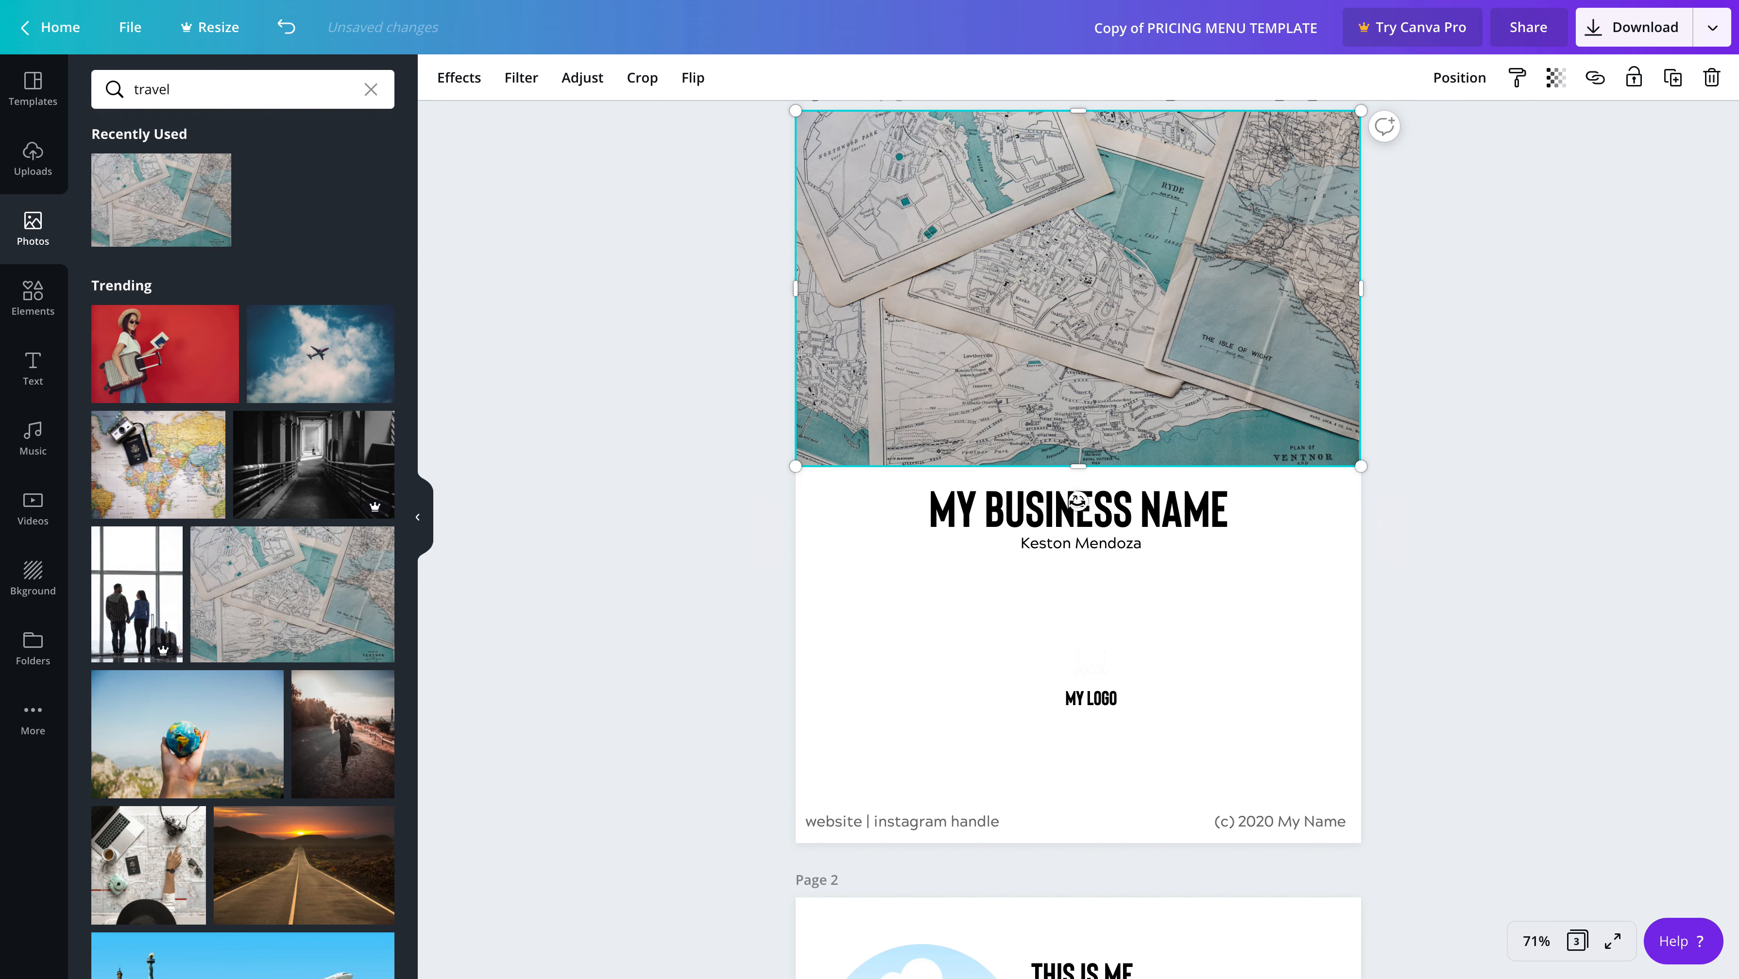
{"action": "scroll", "coordinate": [1077, 501], "scroll_direction": "down", "scroll_amount": 1}
{"action": "mouse_move", "coordinate": [1077, 502]}
{"action": "left_mouse_down"}
{"action": "mouse_move", "coordinate": [951, 466]}
{"action": "mouse_move", "coordinate": [1178, 489]}
{"action": "mouse_move", "coordinate": [1077, 499]}
{"action": "left_mouse_up"}
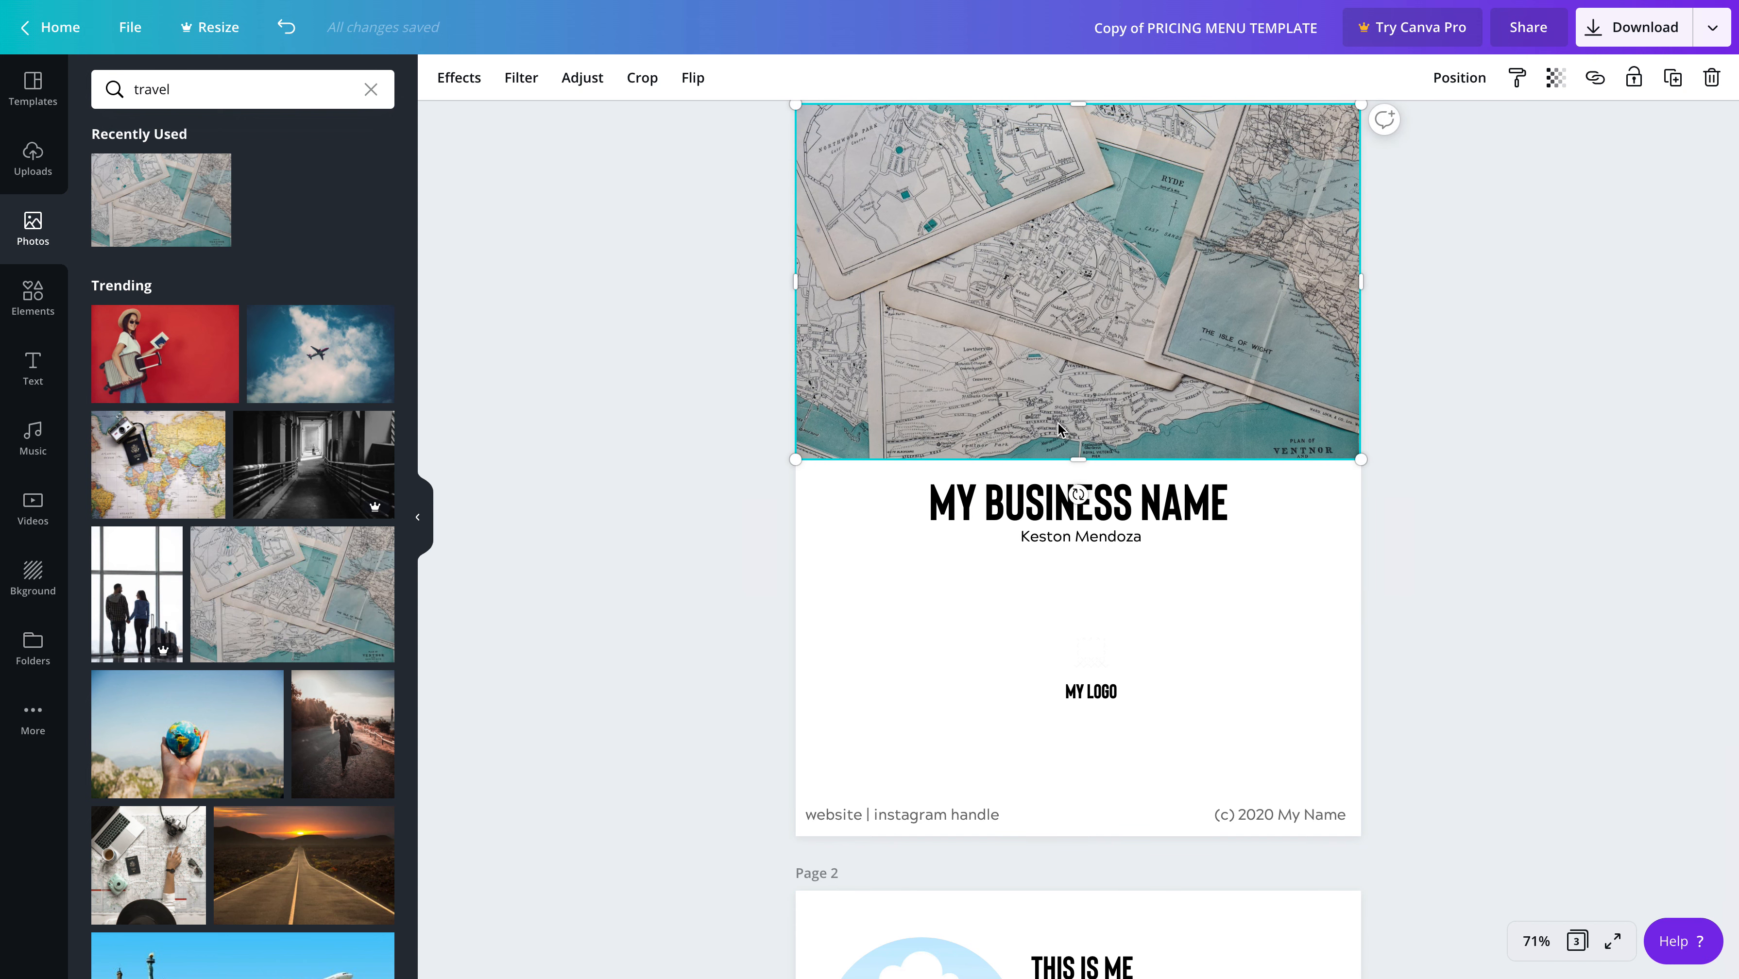
Delete the MY LOGO text from page 1
{"action": "left_click", "coordinate": [1109, 691]}
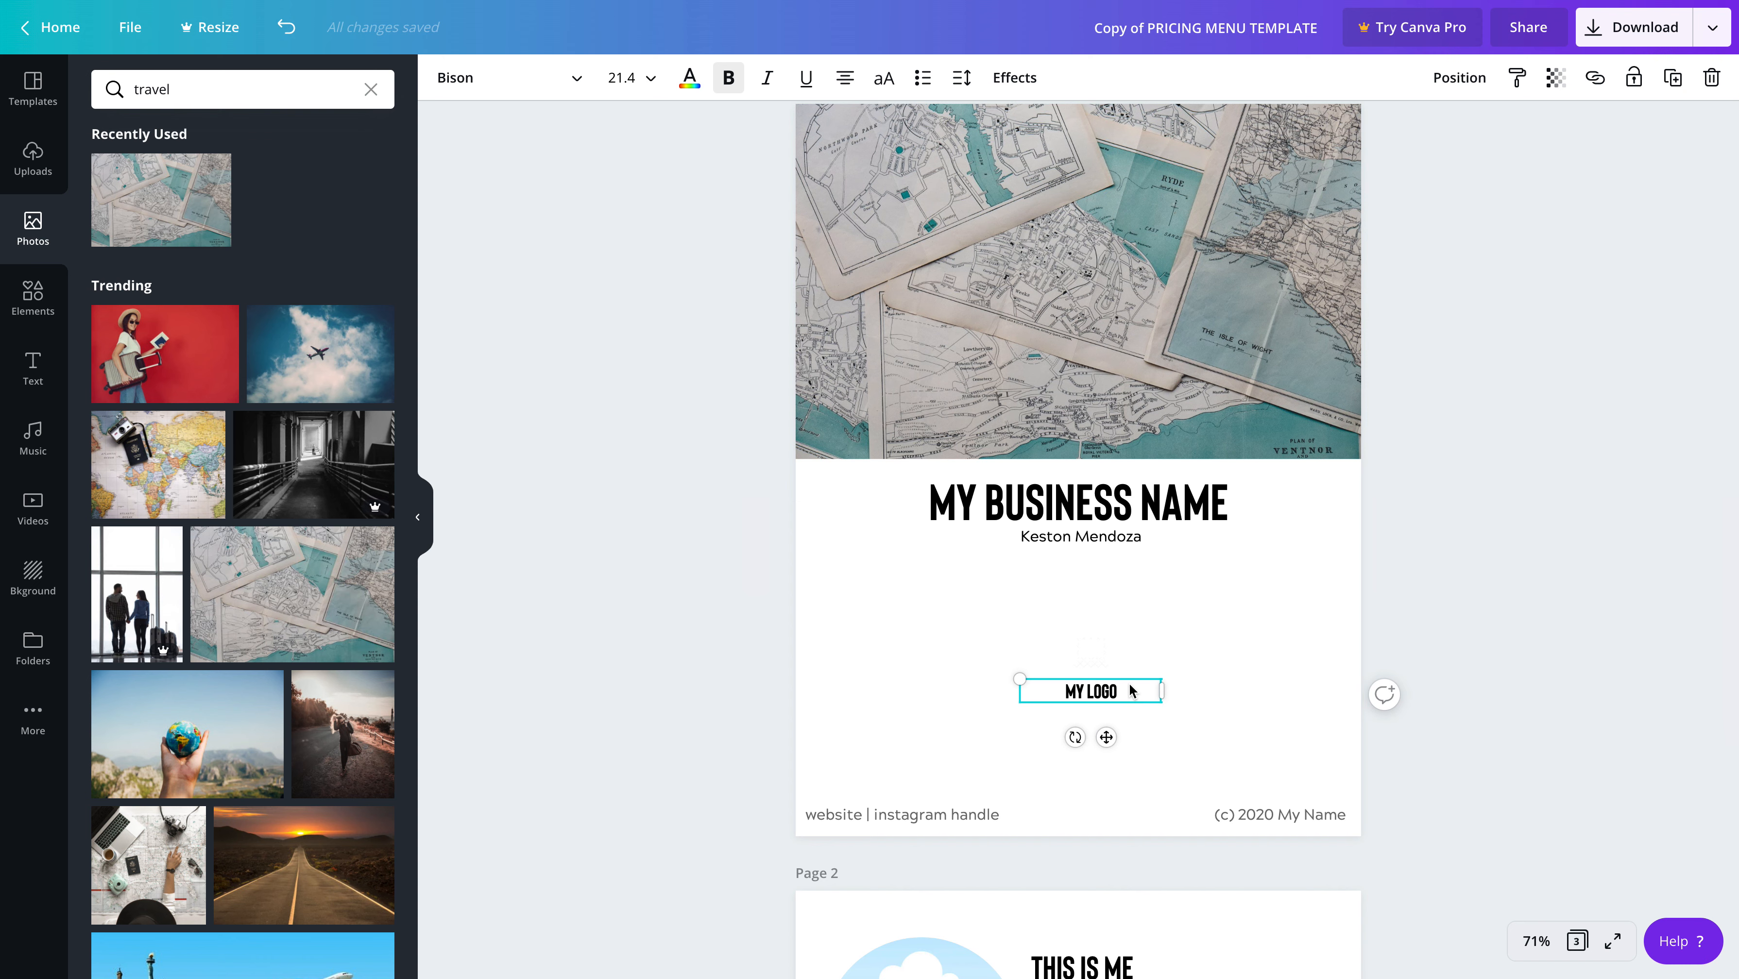
{"action": "key", "text": "Delete"}
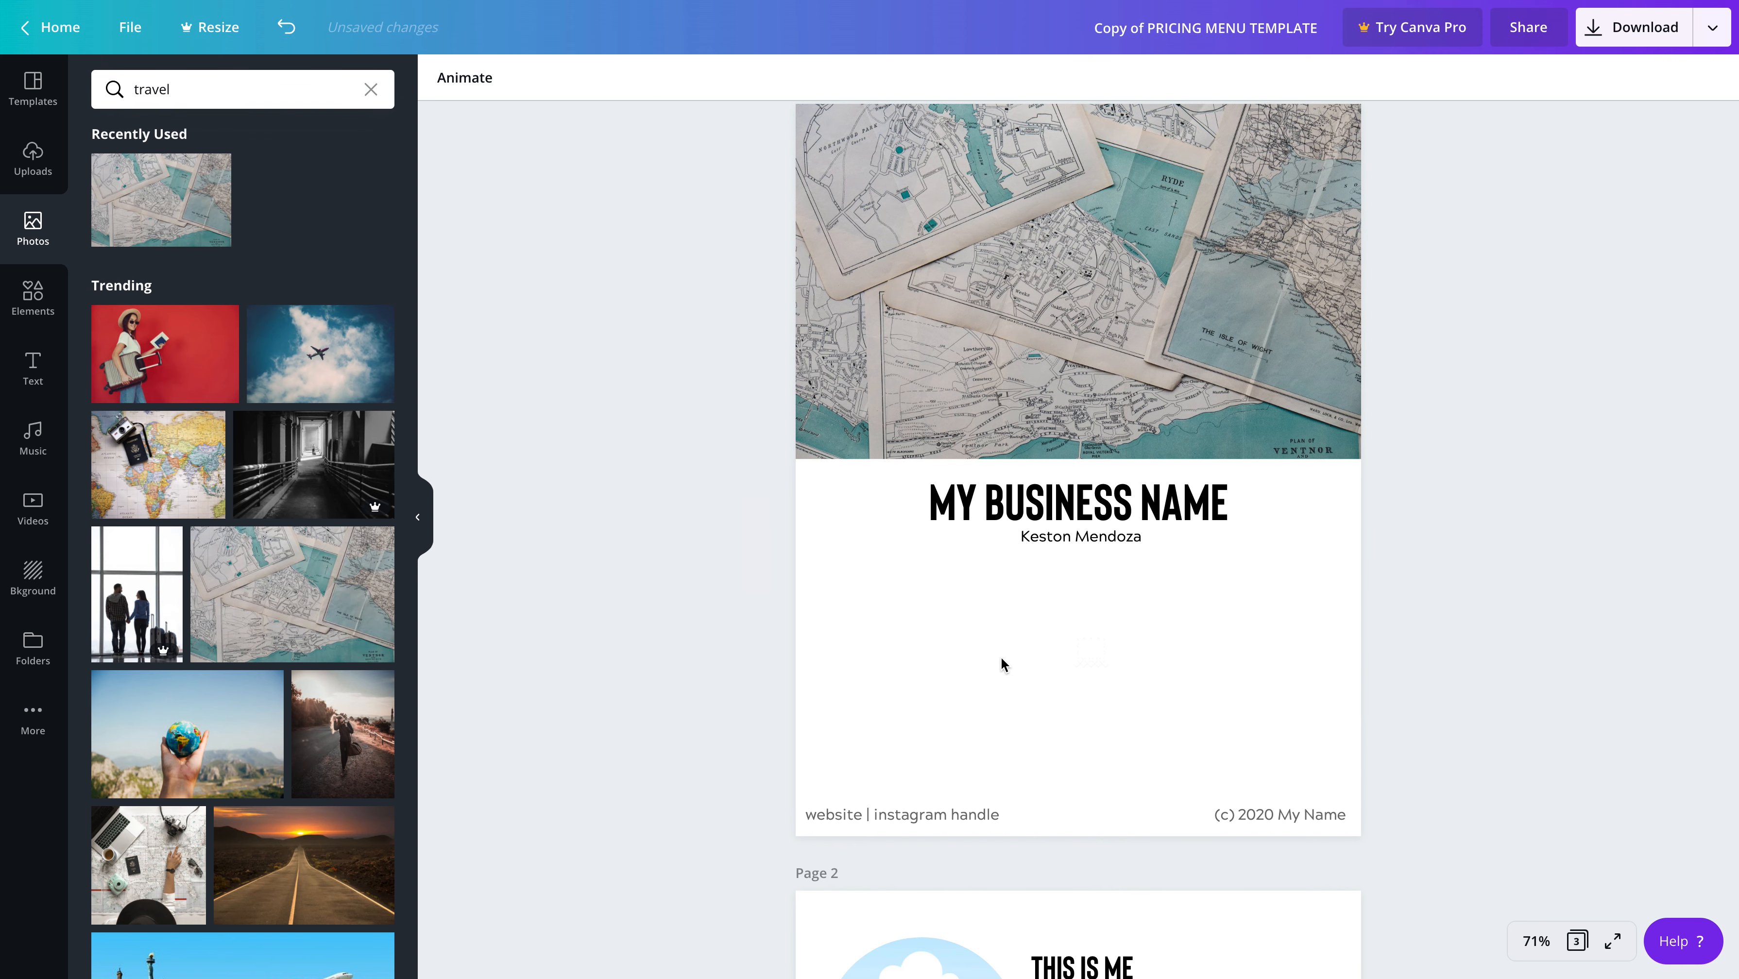
{"action": "scroll", "coordinate": [1001, 656], "scroll_direction": "up", "scroll_amount": 1}
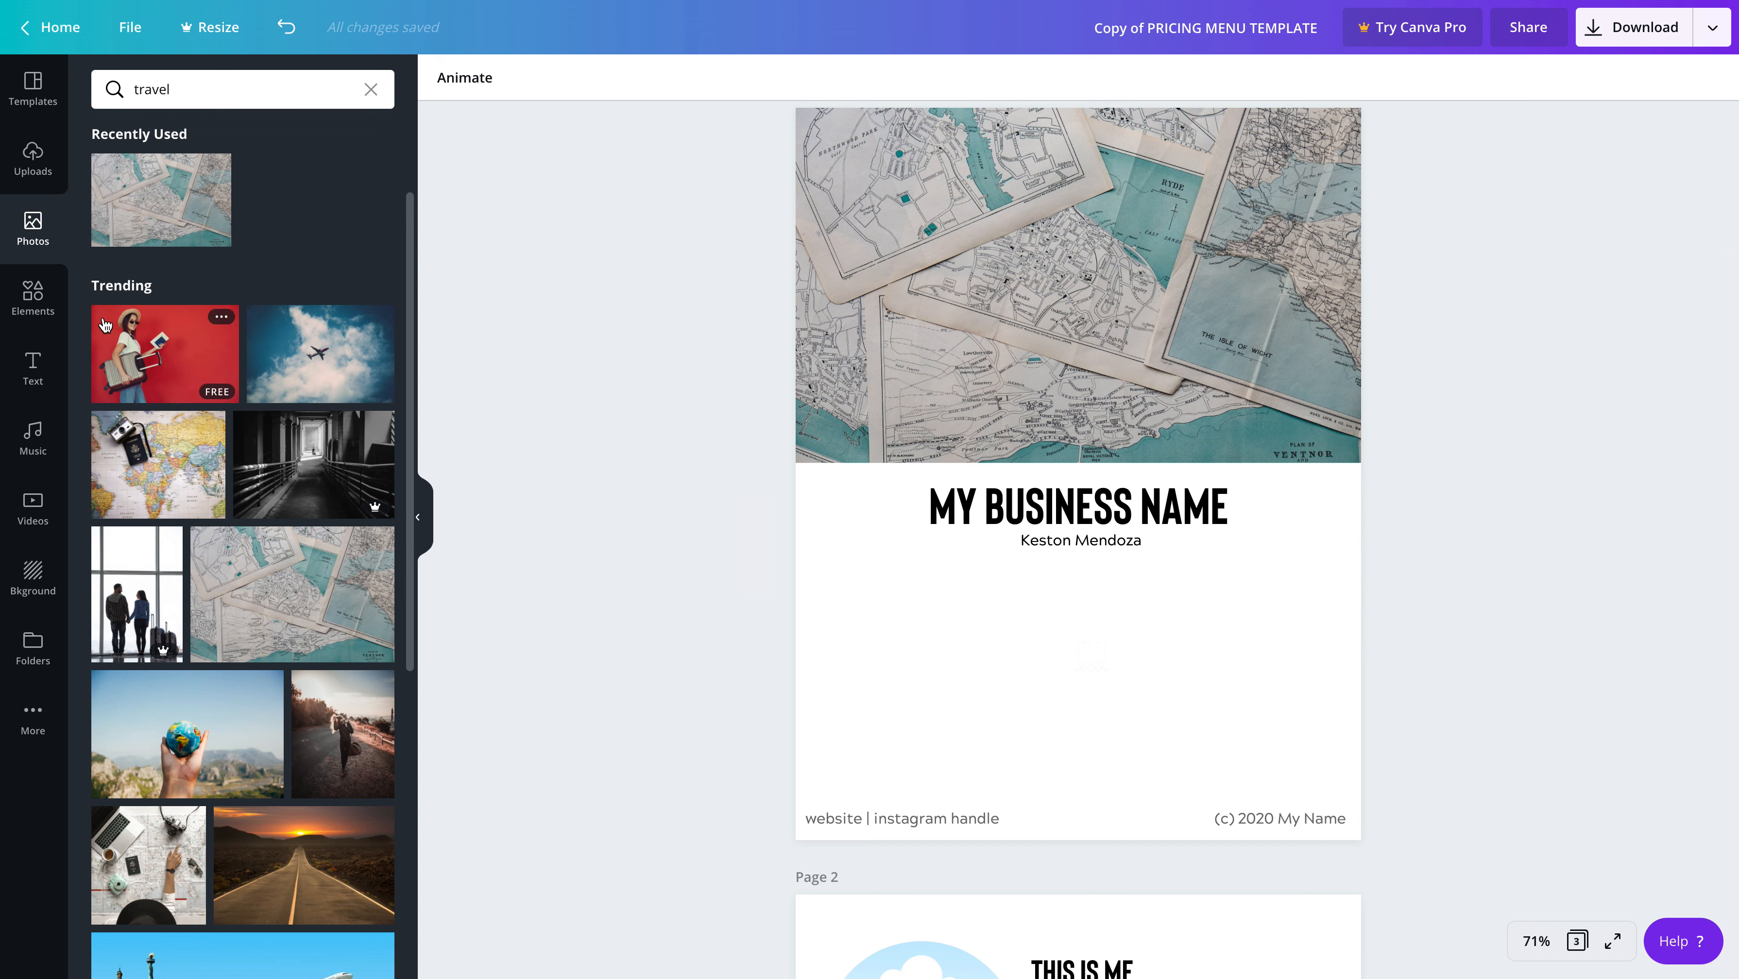
Search the templates for "Logo" using the suggested term
{"action": "left_click", "coordinate": [42, 101]}
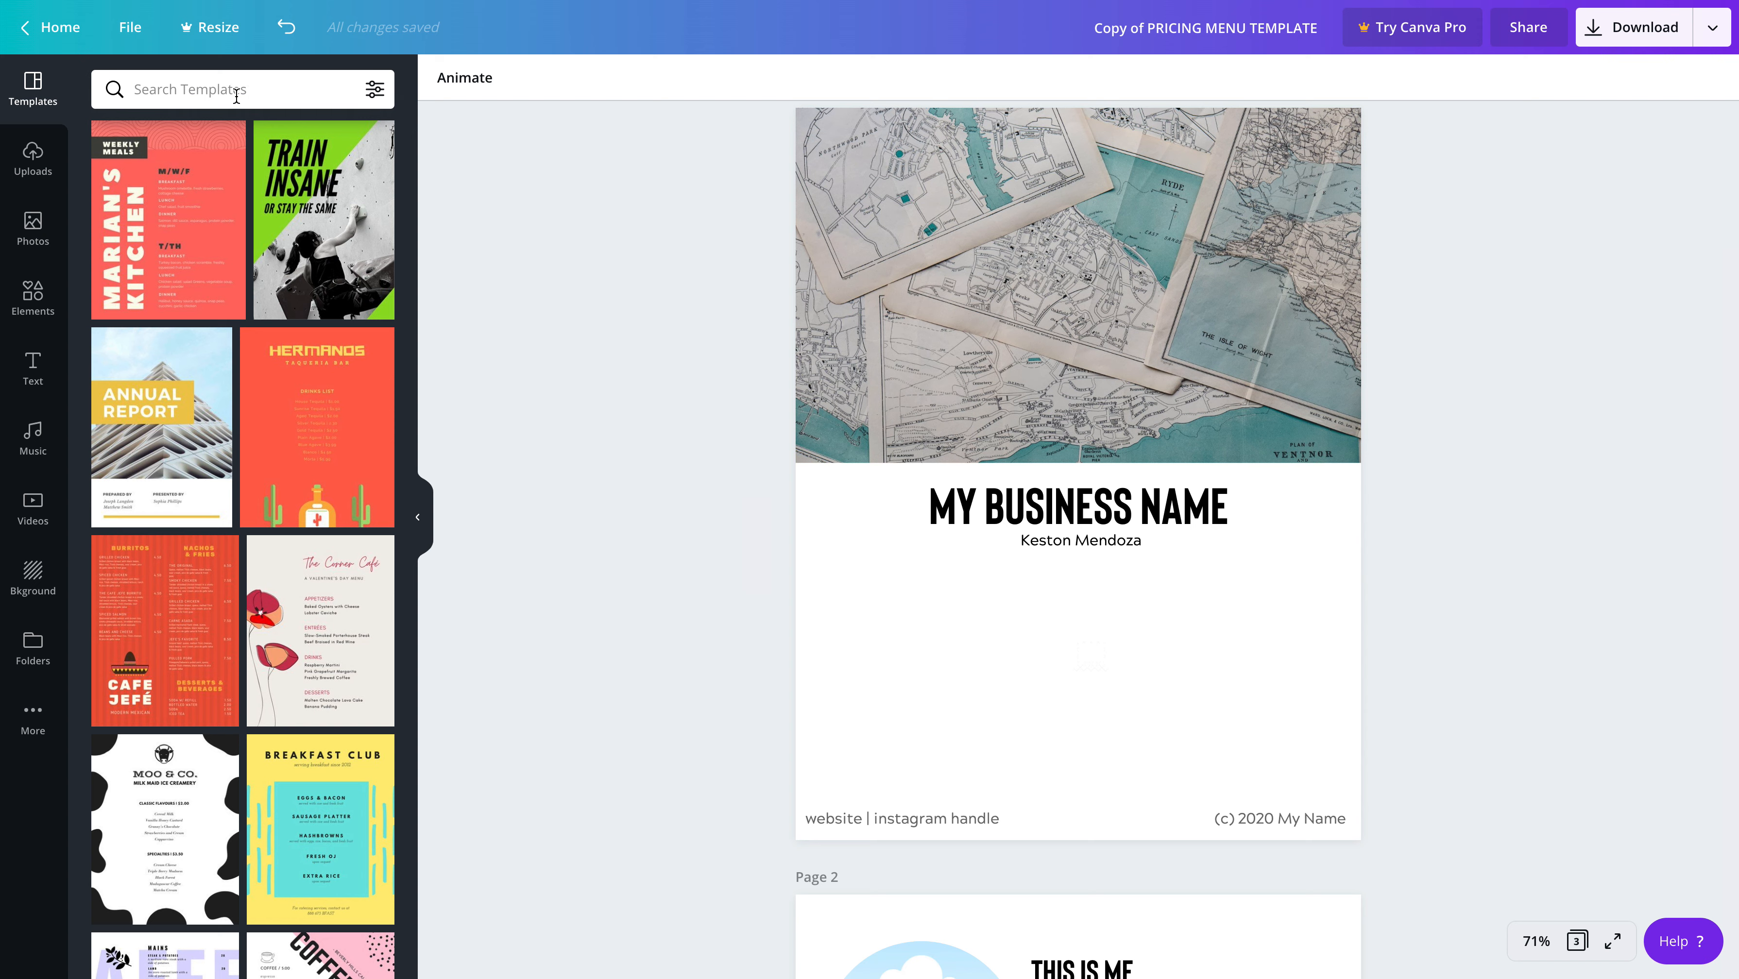
{"action": "type", "text": "logo"}
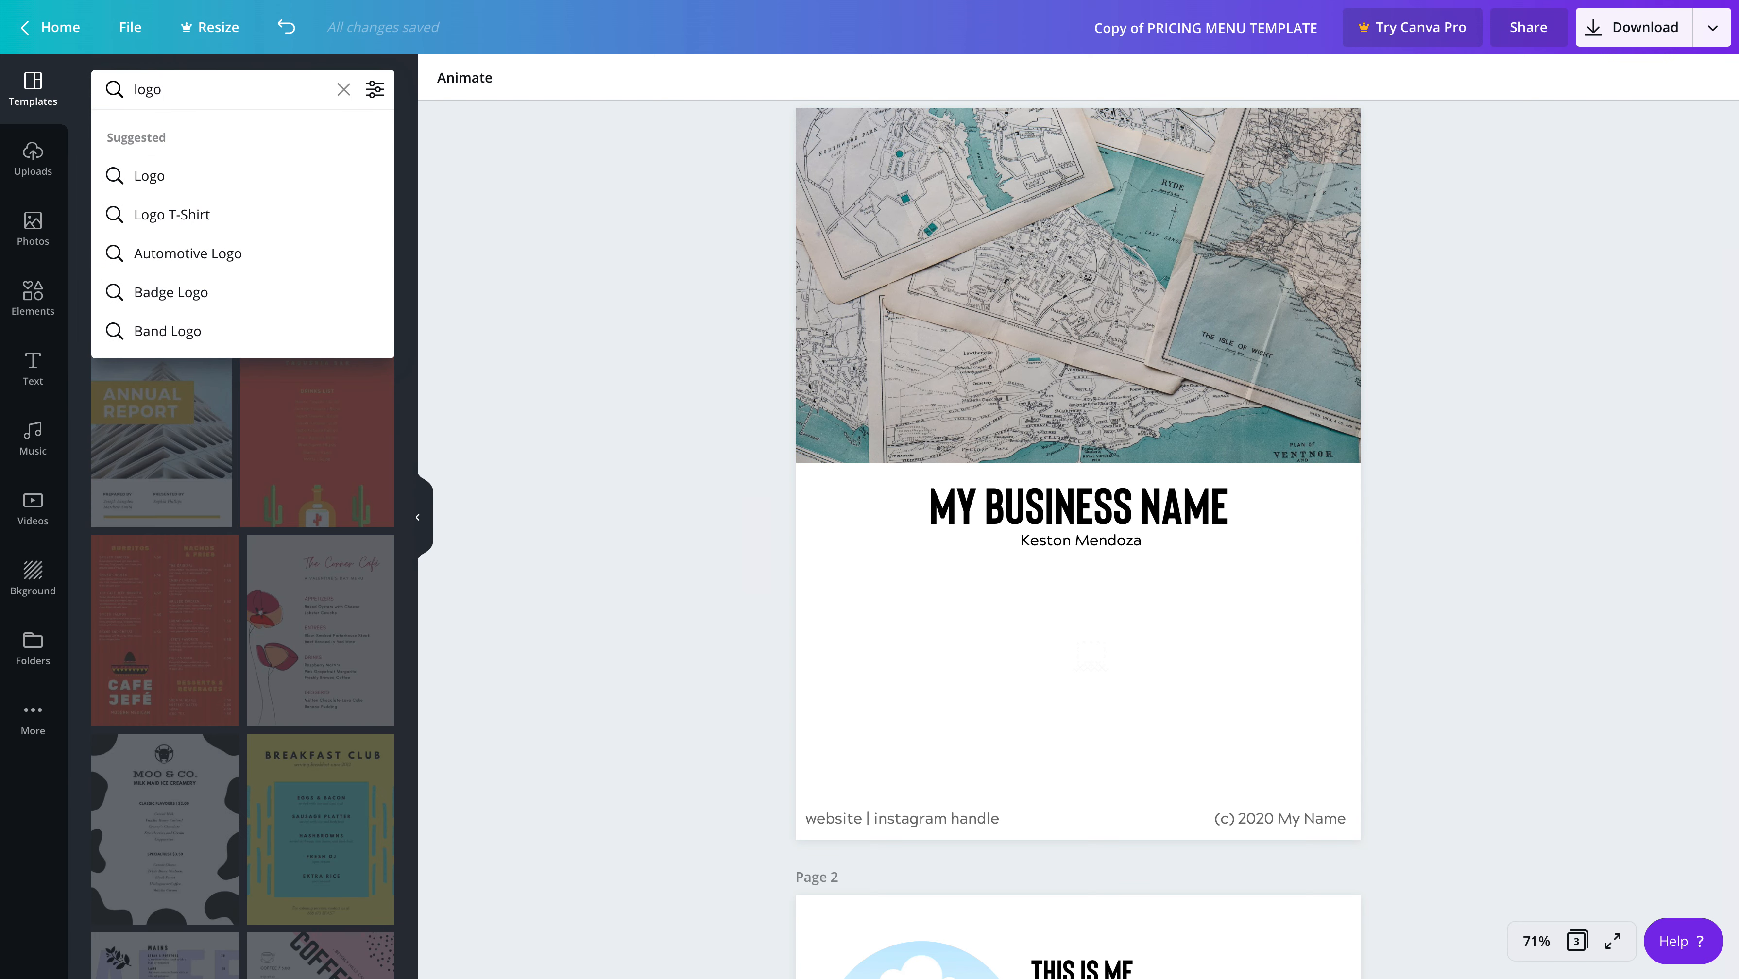
{"action": "left_click", "coordinate": [194, 176]}
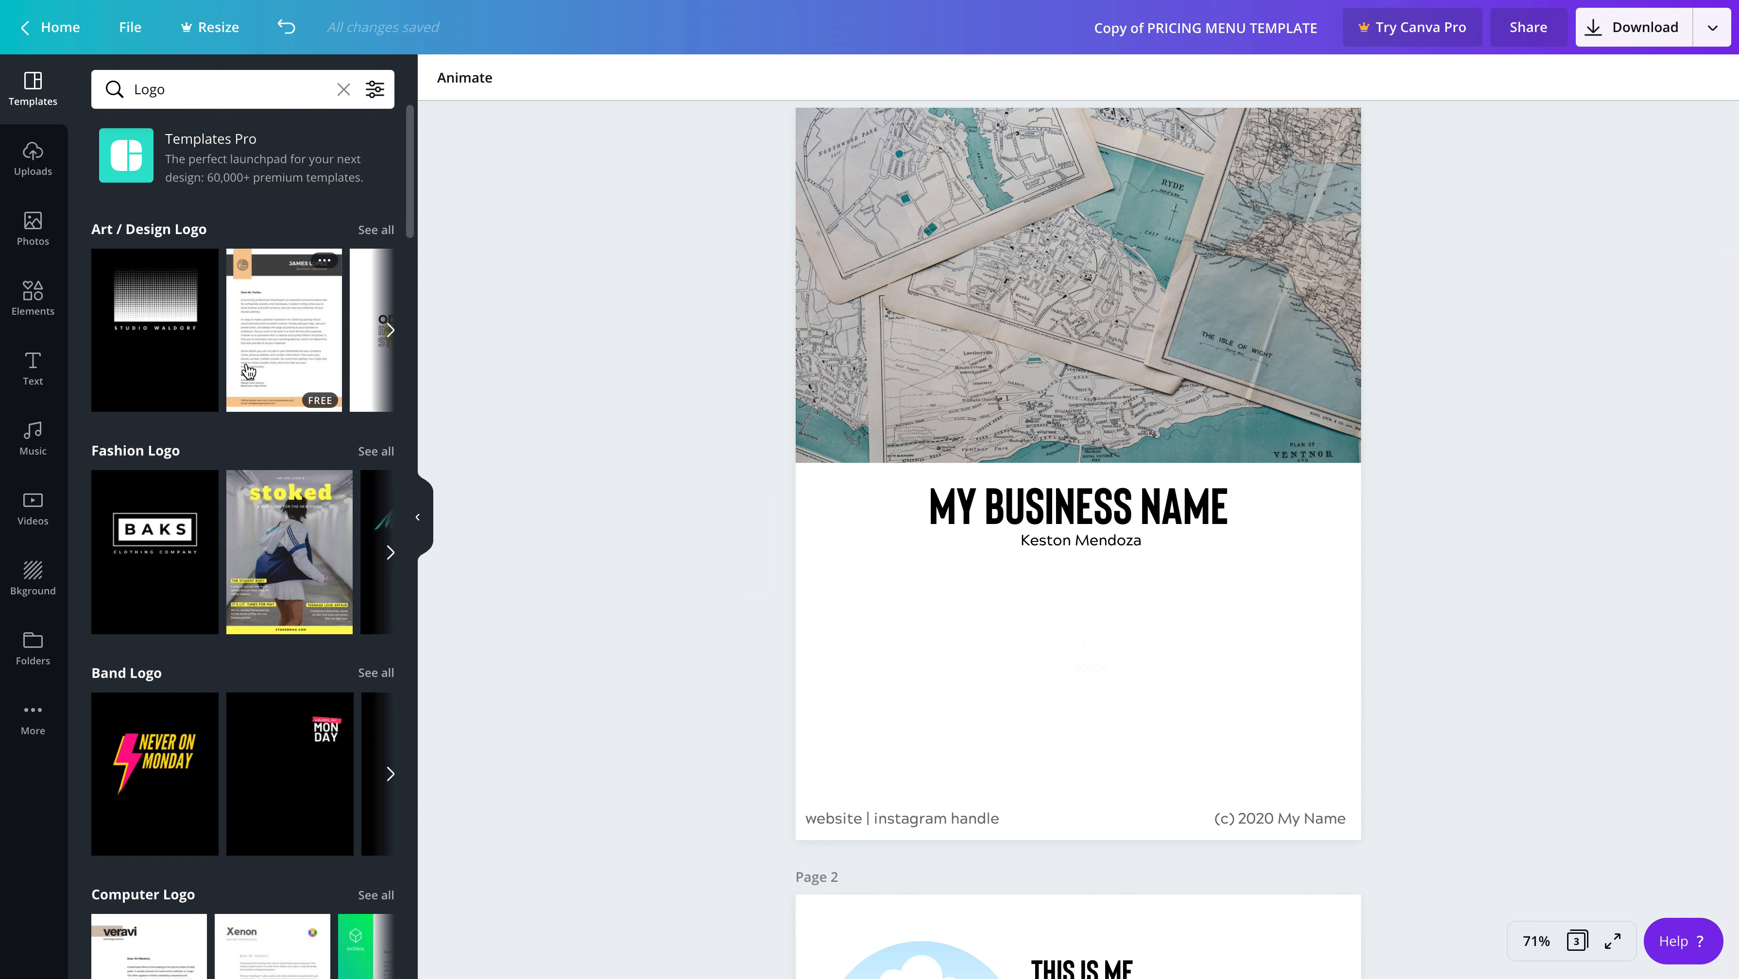
Look through the logo template categories, including more of the Art / Design Logo designs, for a possible replacement logo
{"action": "scroll", "coordinate": [248, 371], "scroll_direction": "down", "scroll_amount": 3}
{"action": "left_click", "coordinate": [33, 294]}
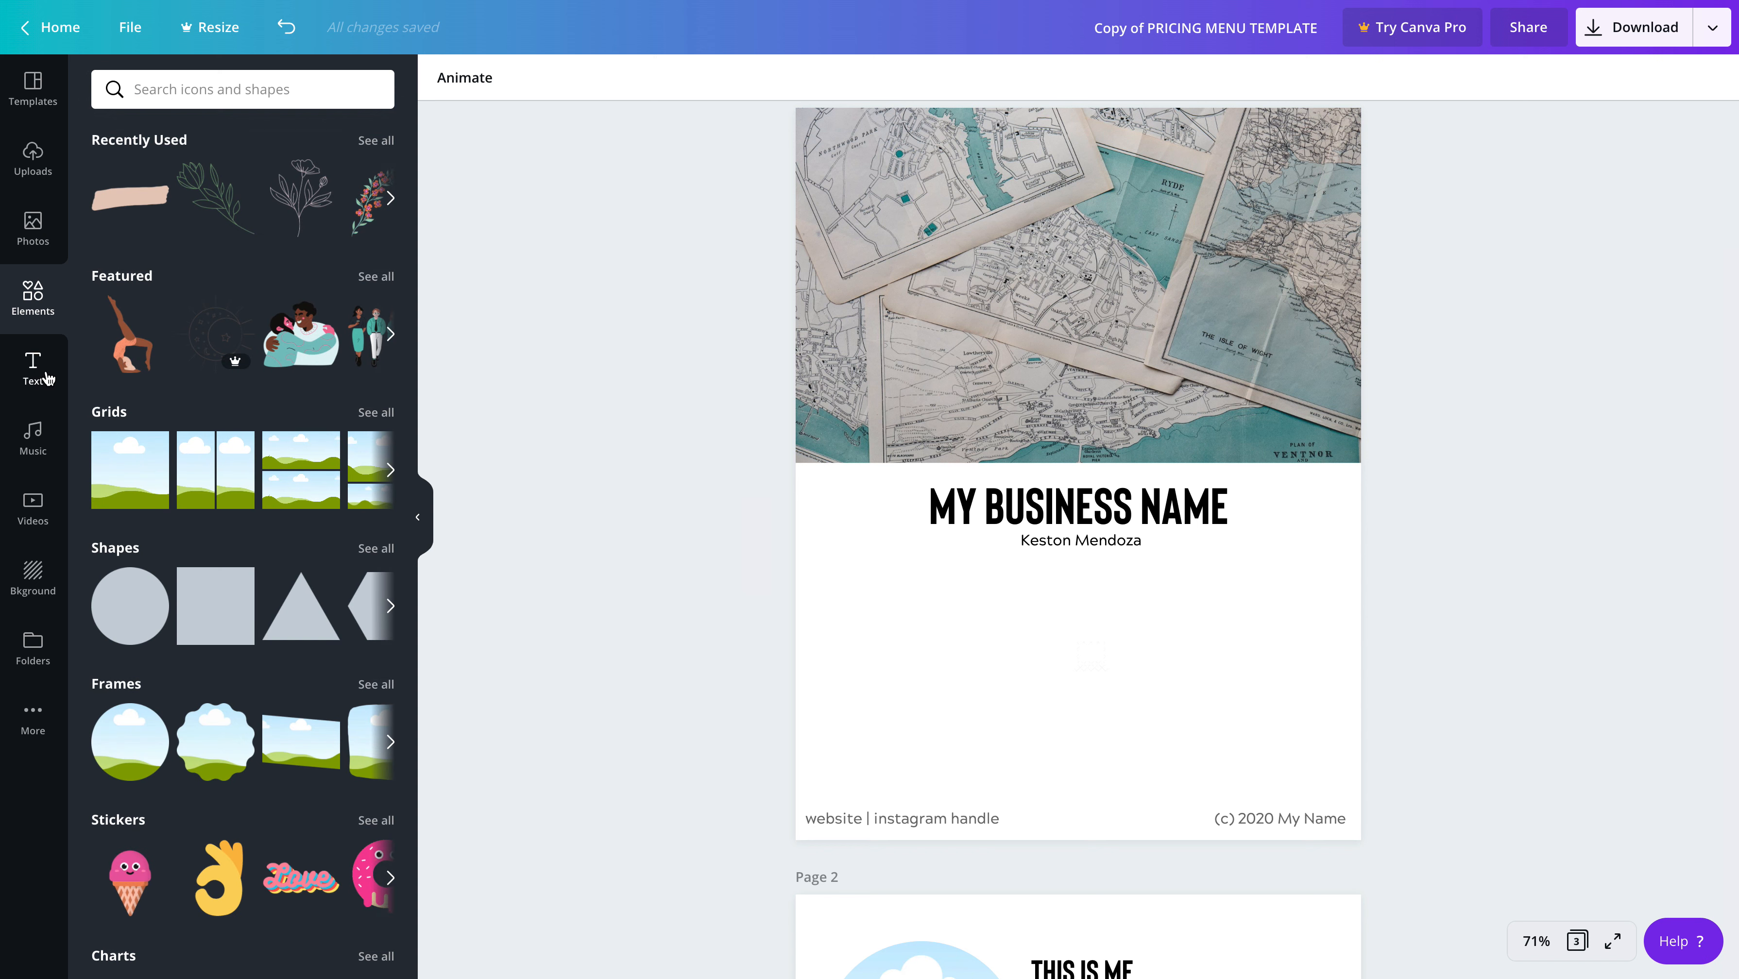
{"action": "left_click", "coordinate": [33, 88]}
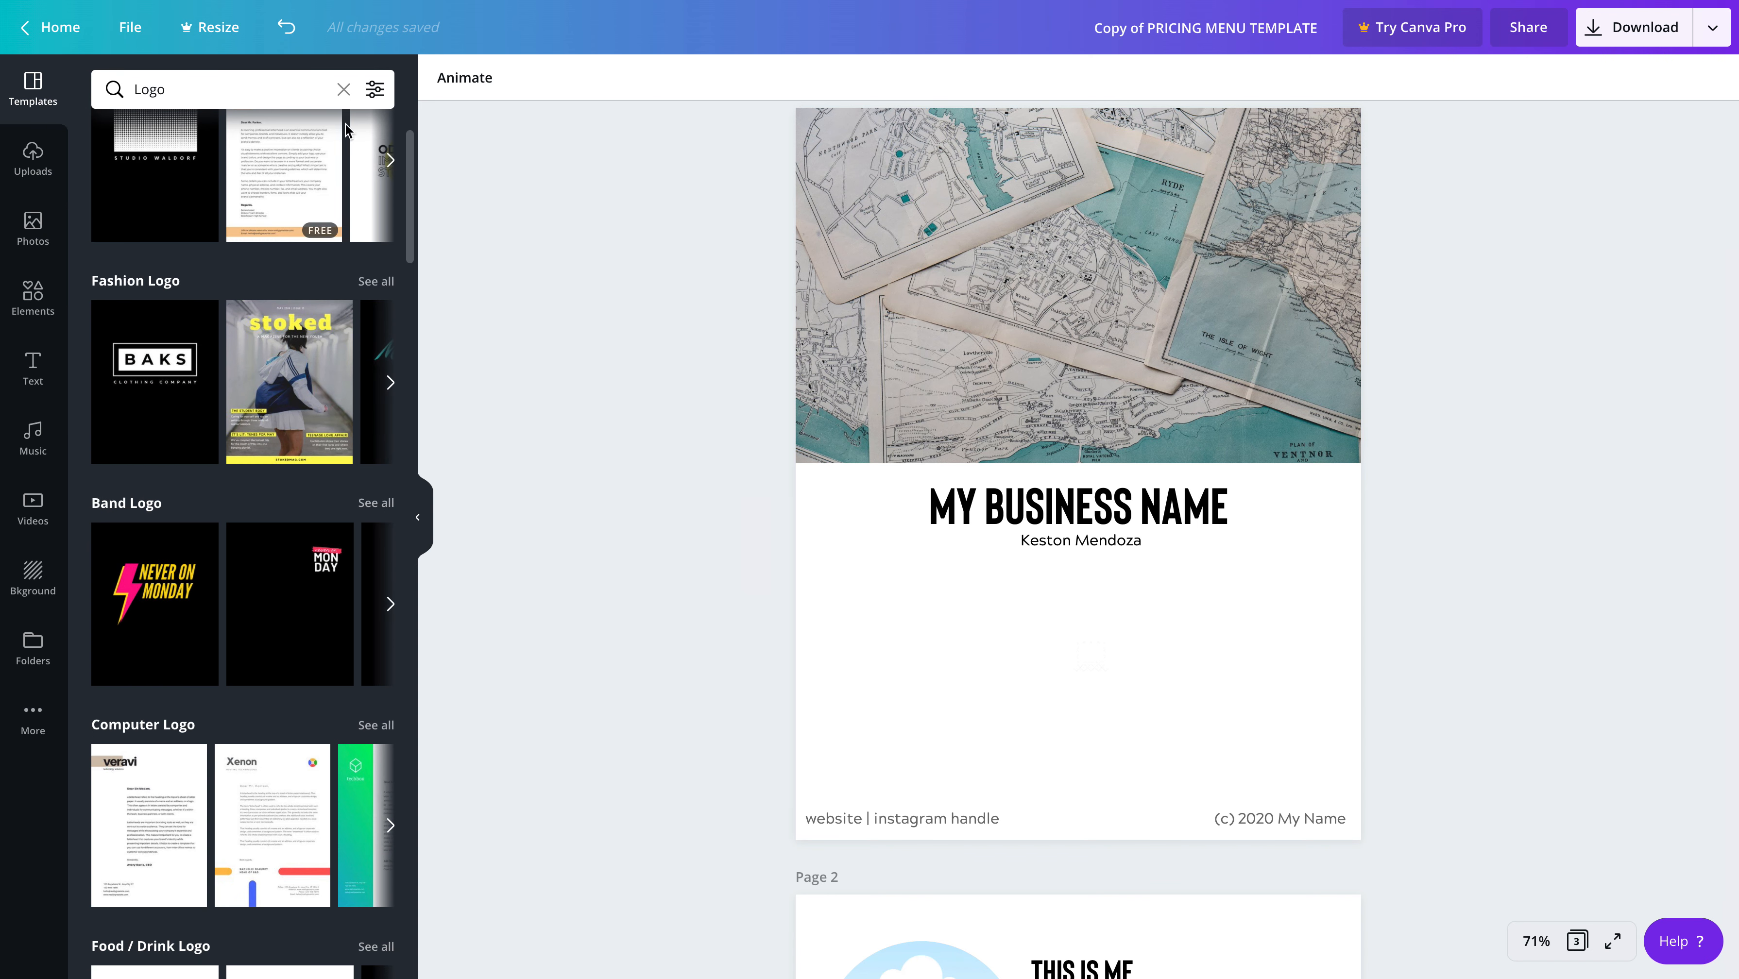
{"action": "scroll", "coordinate": [338, 129], "scroll_direction": "up", "scroll_amount": 3}
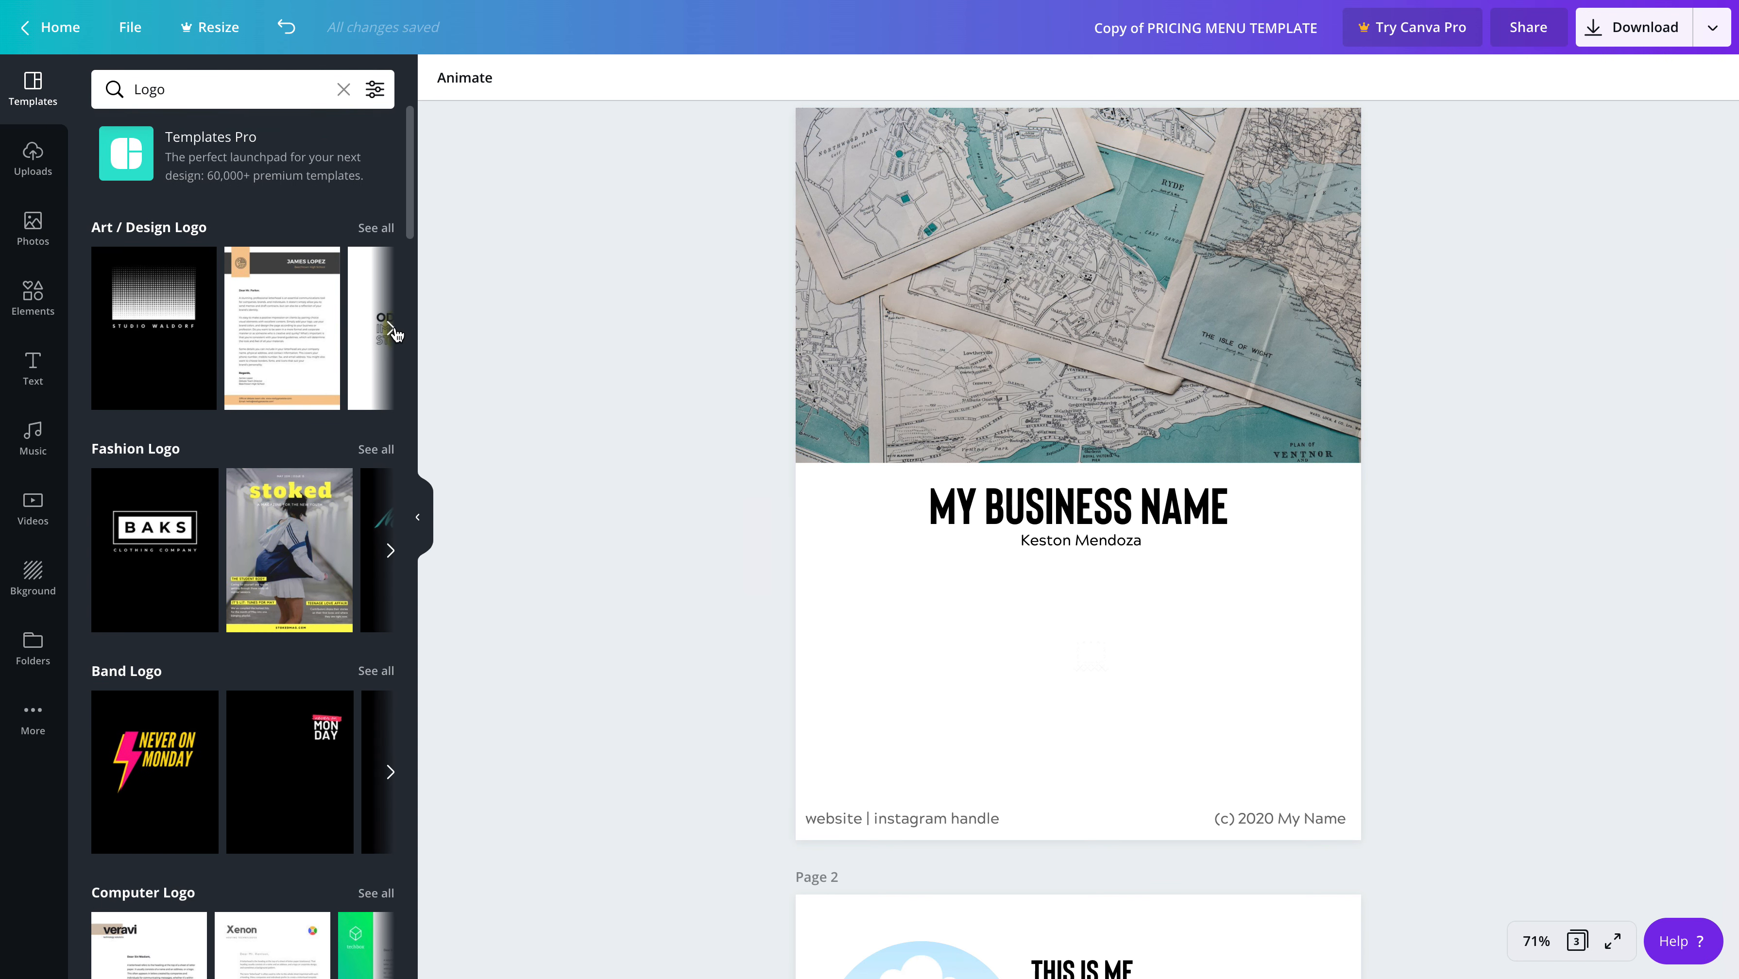
{"action": "left_click", "coordinate": [390, 329]}
{"action": "left_click", "coordinate": [390, 329]}
{"action": "scroll", "coordinate": [190, 485], "scroll_direction": "down", "scroll_amount": 12}
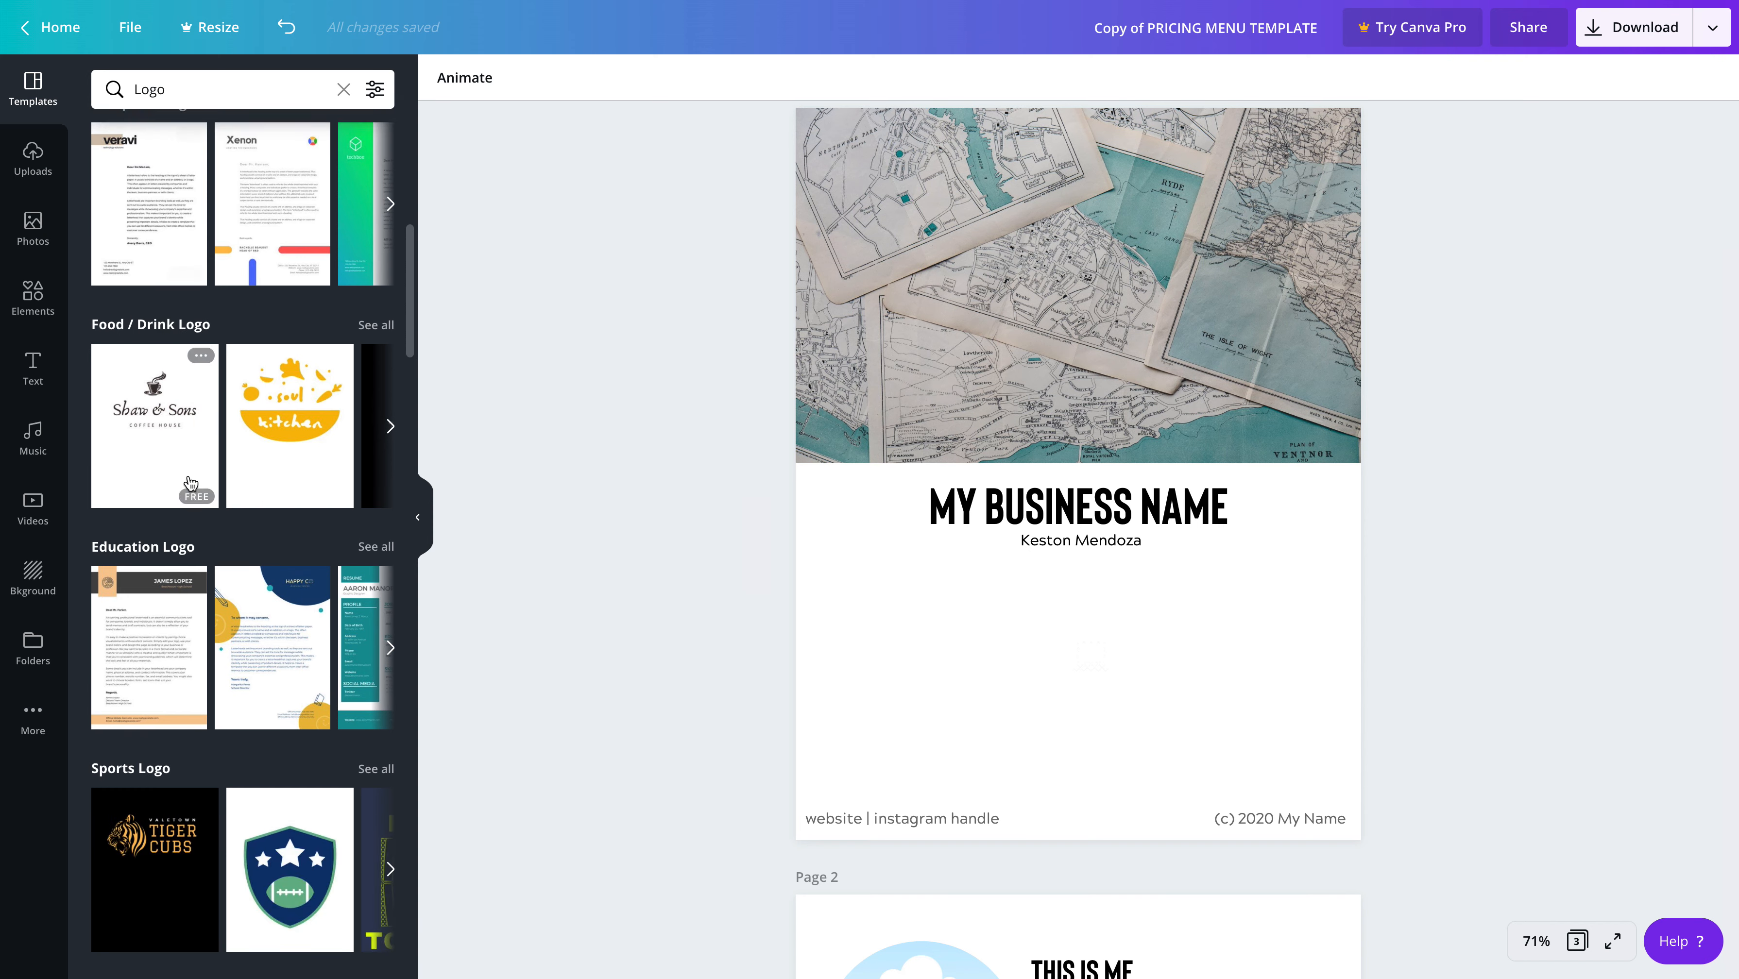
{"action": "scroll", "coordinate": [191, 484], "scroll_direction": "down", "scroll_amount": 16}
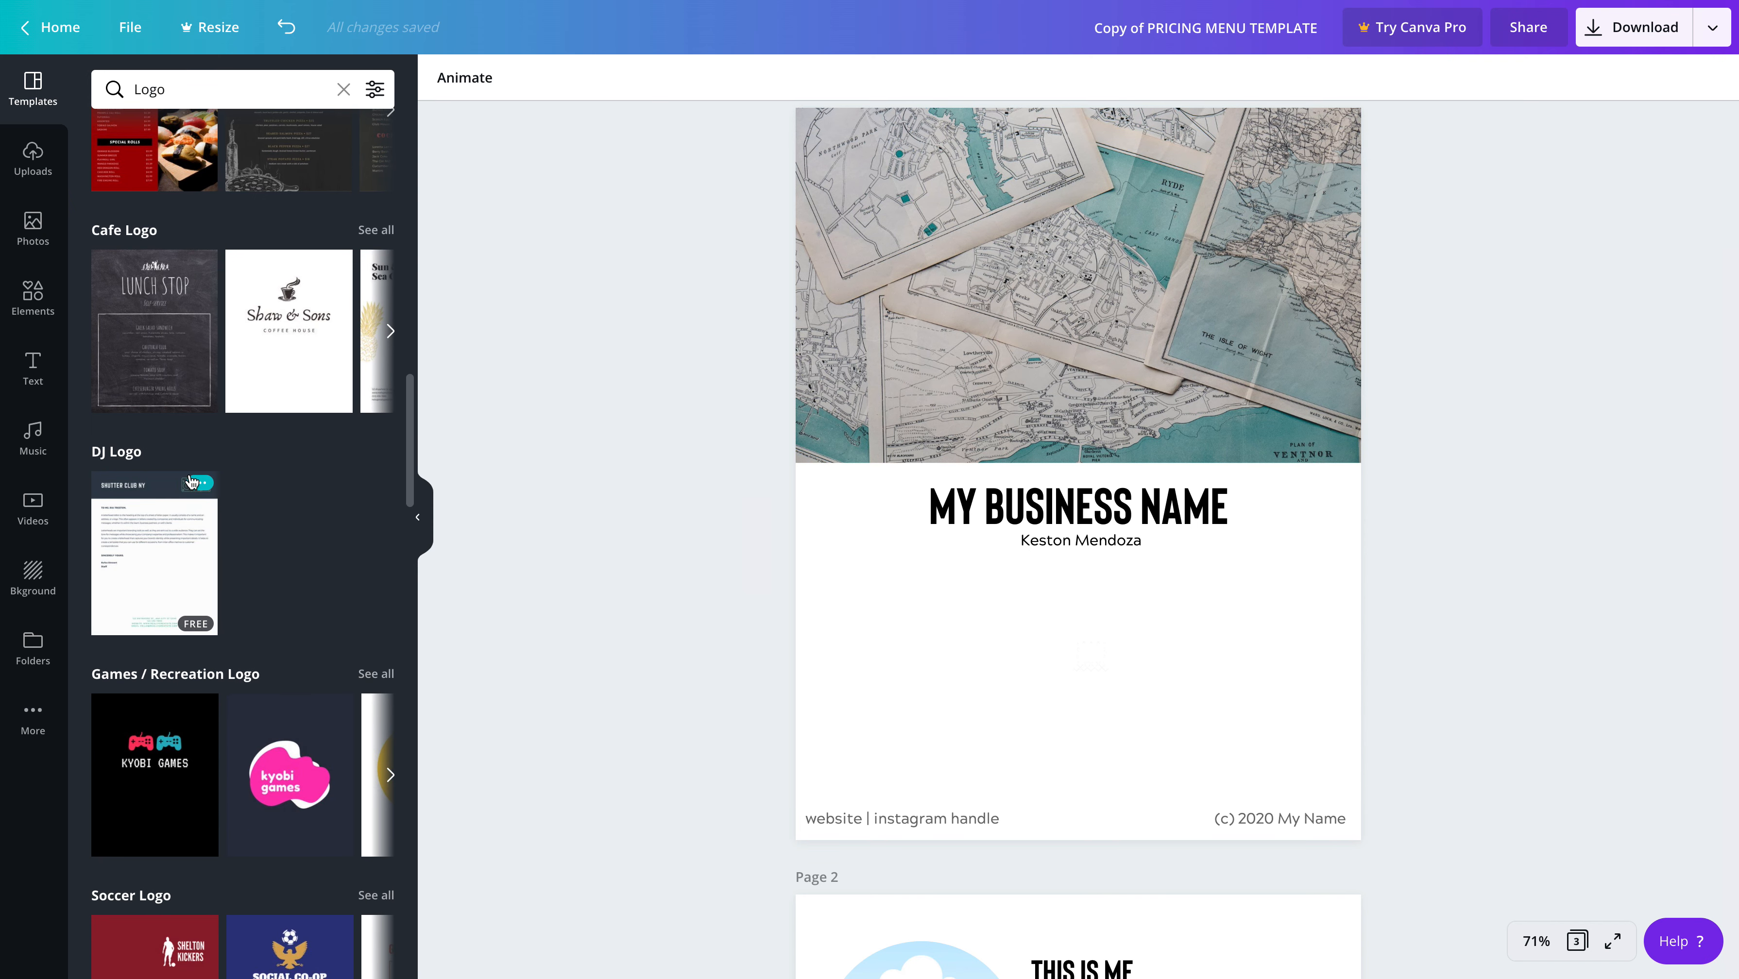
{"action": "scroll", "coordinate": [193, 483], "scroll_direction": "down", "scroll_amount": 5}
{"action": "scroll", "coordinate": [192, 481], "scroll_direction": "up", "scroll_amount": 20}
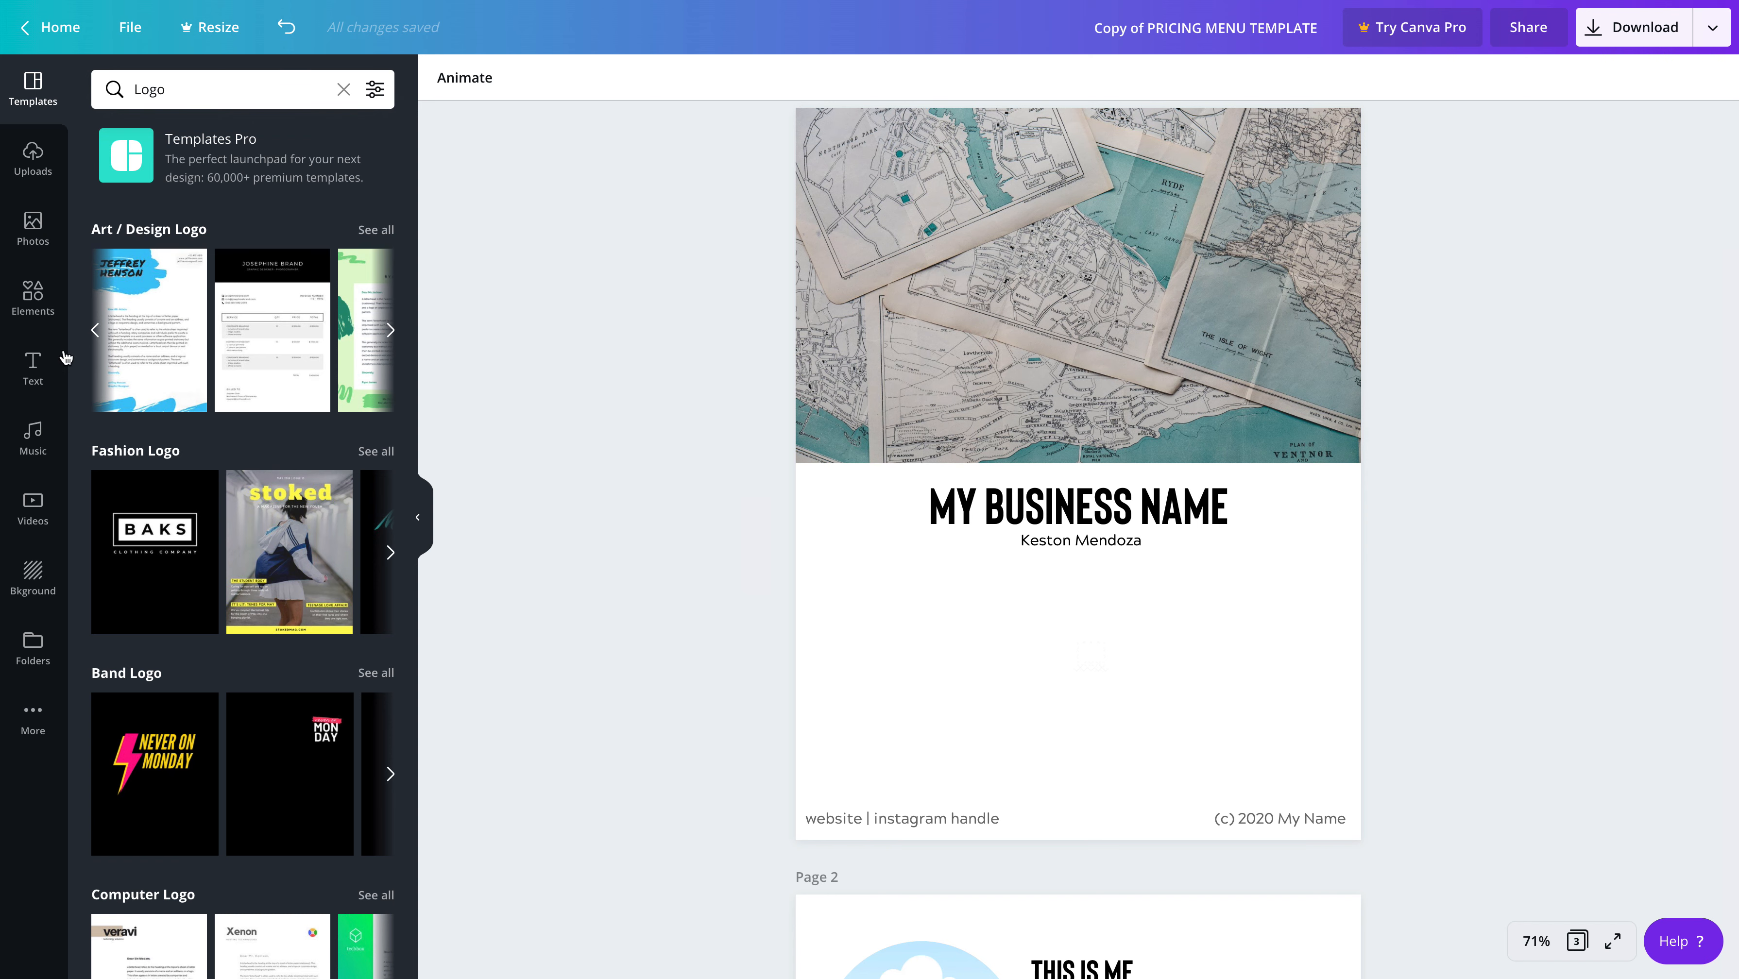
{"action": "scroll", "coordinate": [886, 614], "scroll_direction": "down", "scroll_amount": 1}
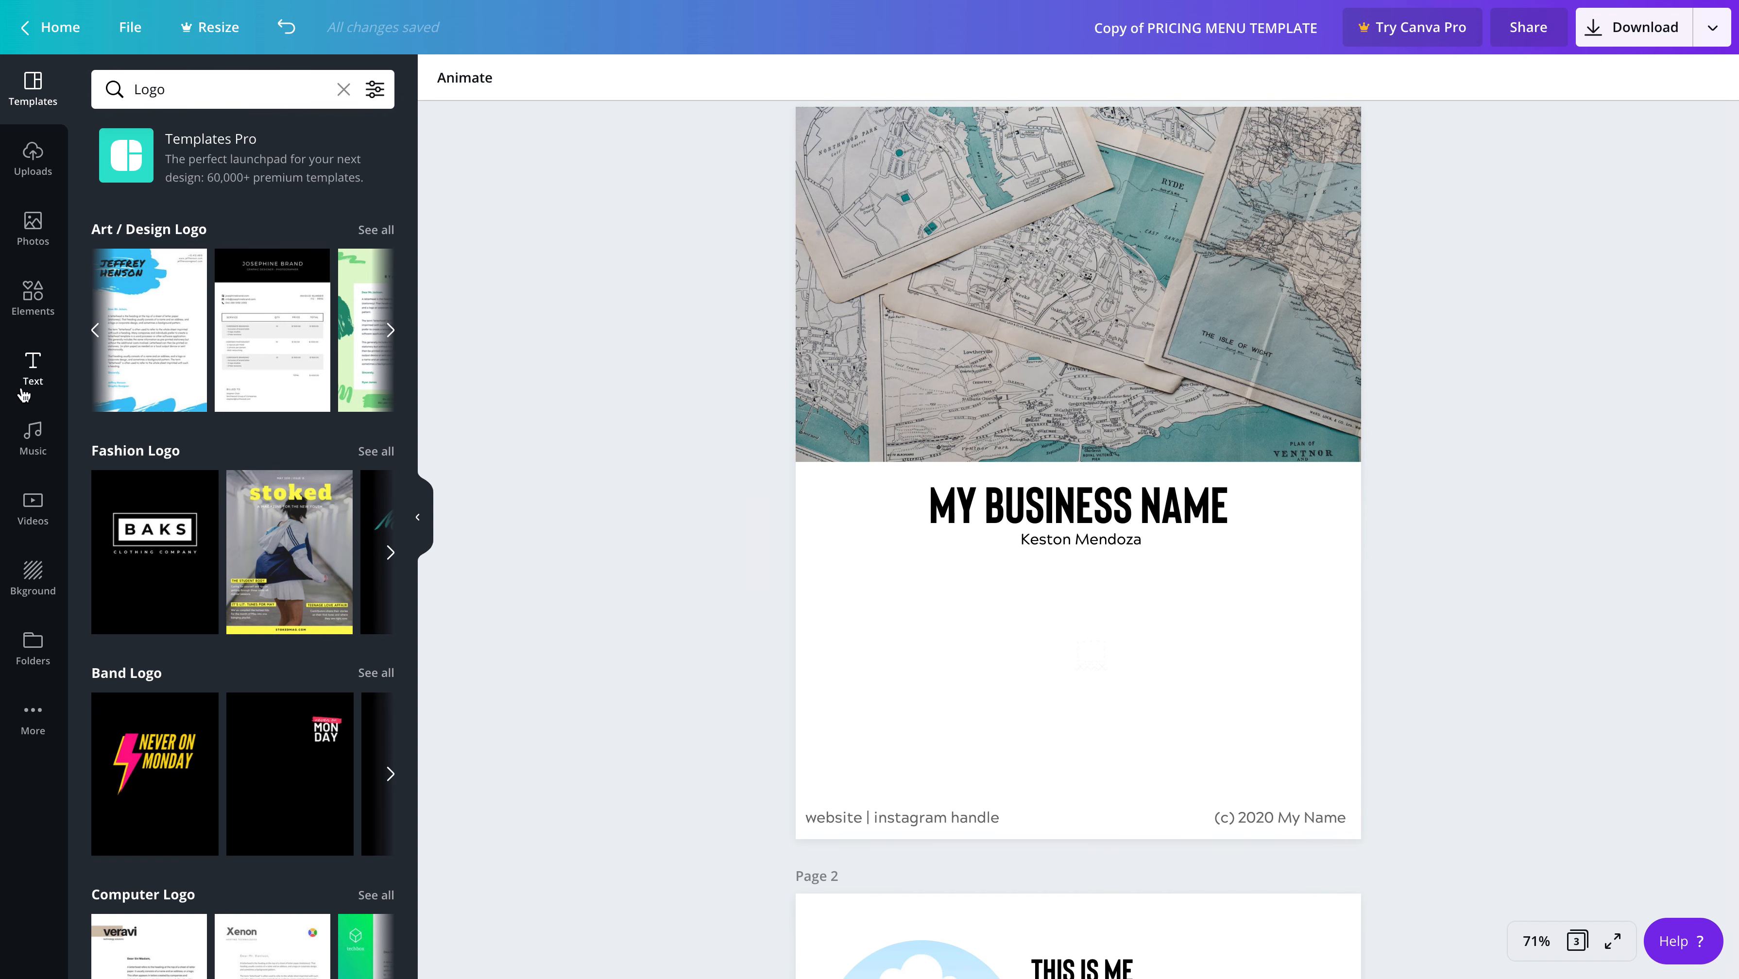
Look through the travel photo results for an image that could stand in for the deleted logo
{"action": "left_click", "coordinate": [30, 226]}
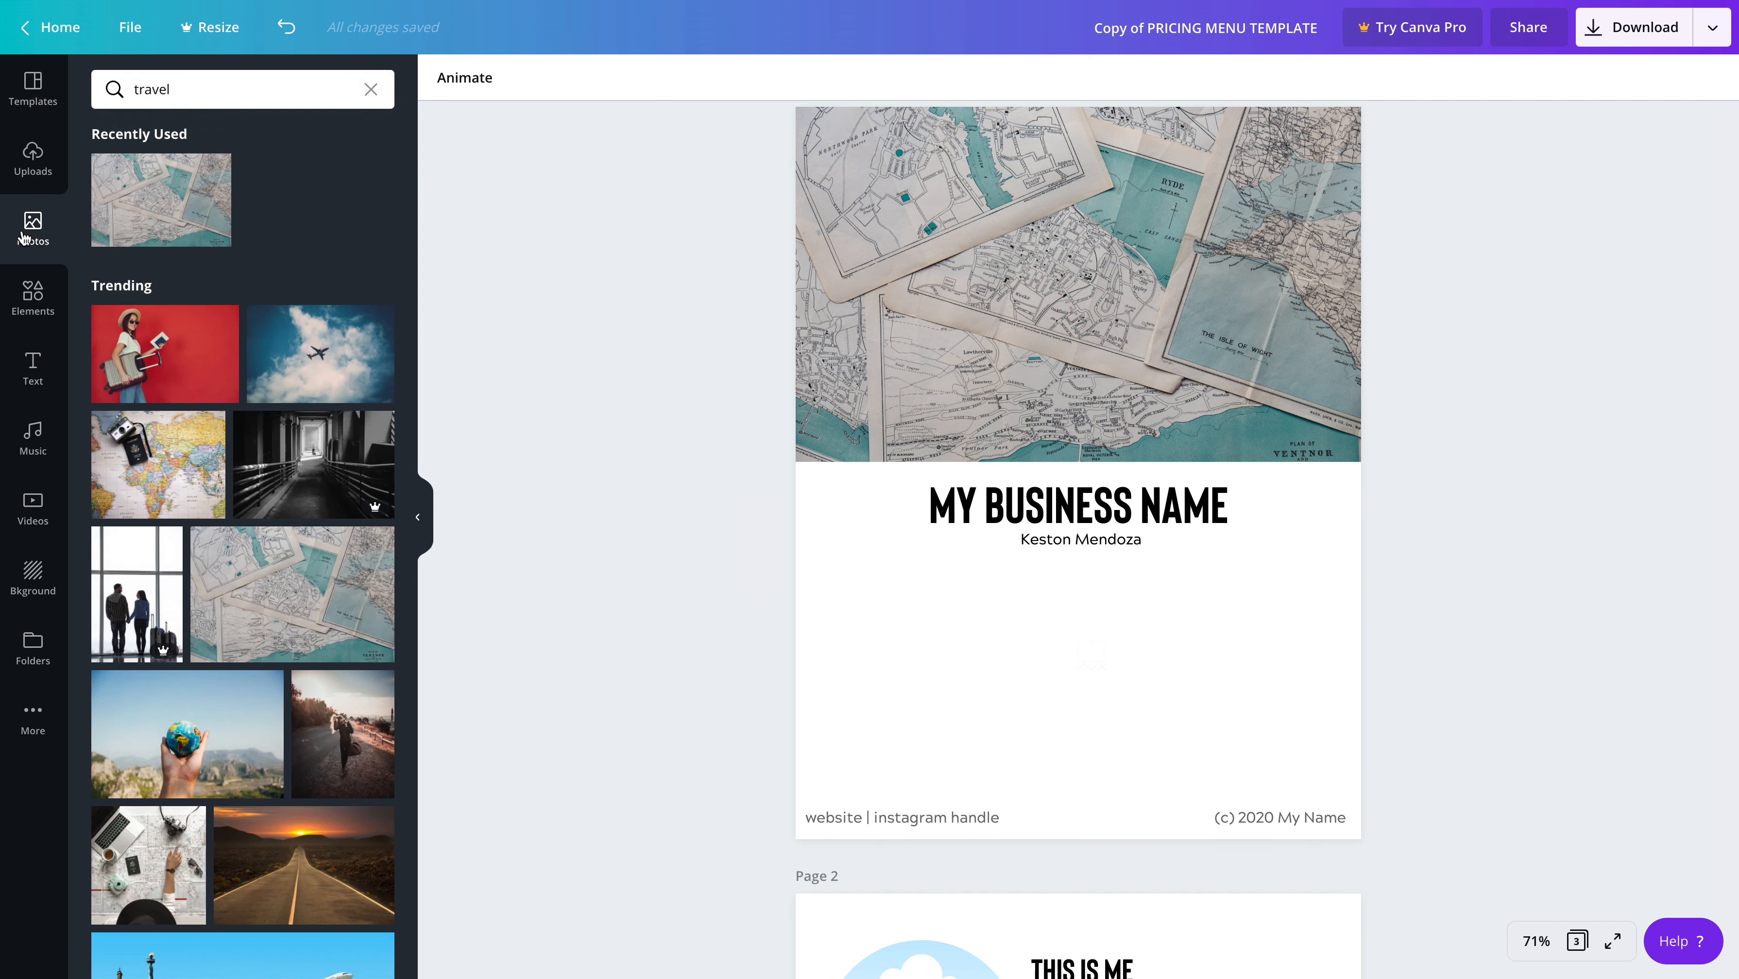
{"action": "scroll", "coordinate": [260, 501], "scroll_direction": "down", "scroll_amount": 6}
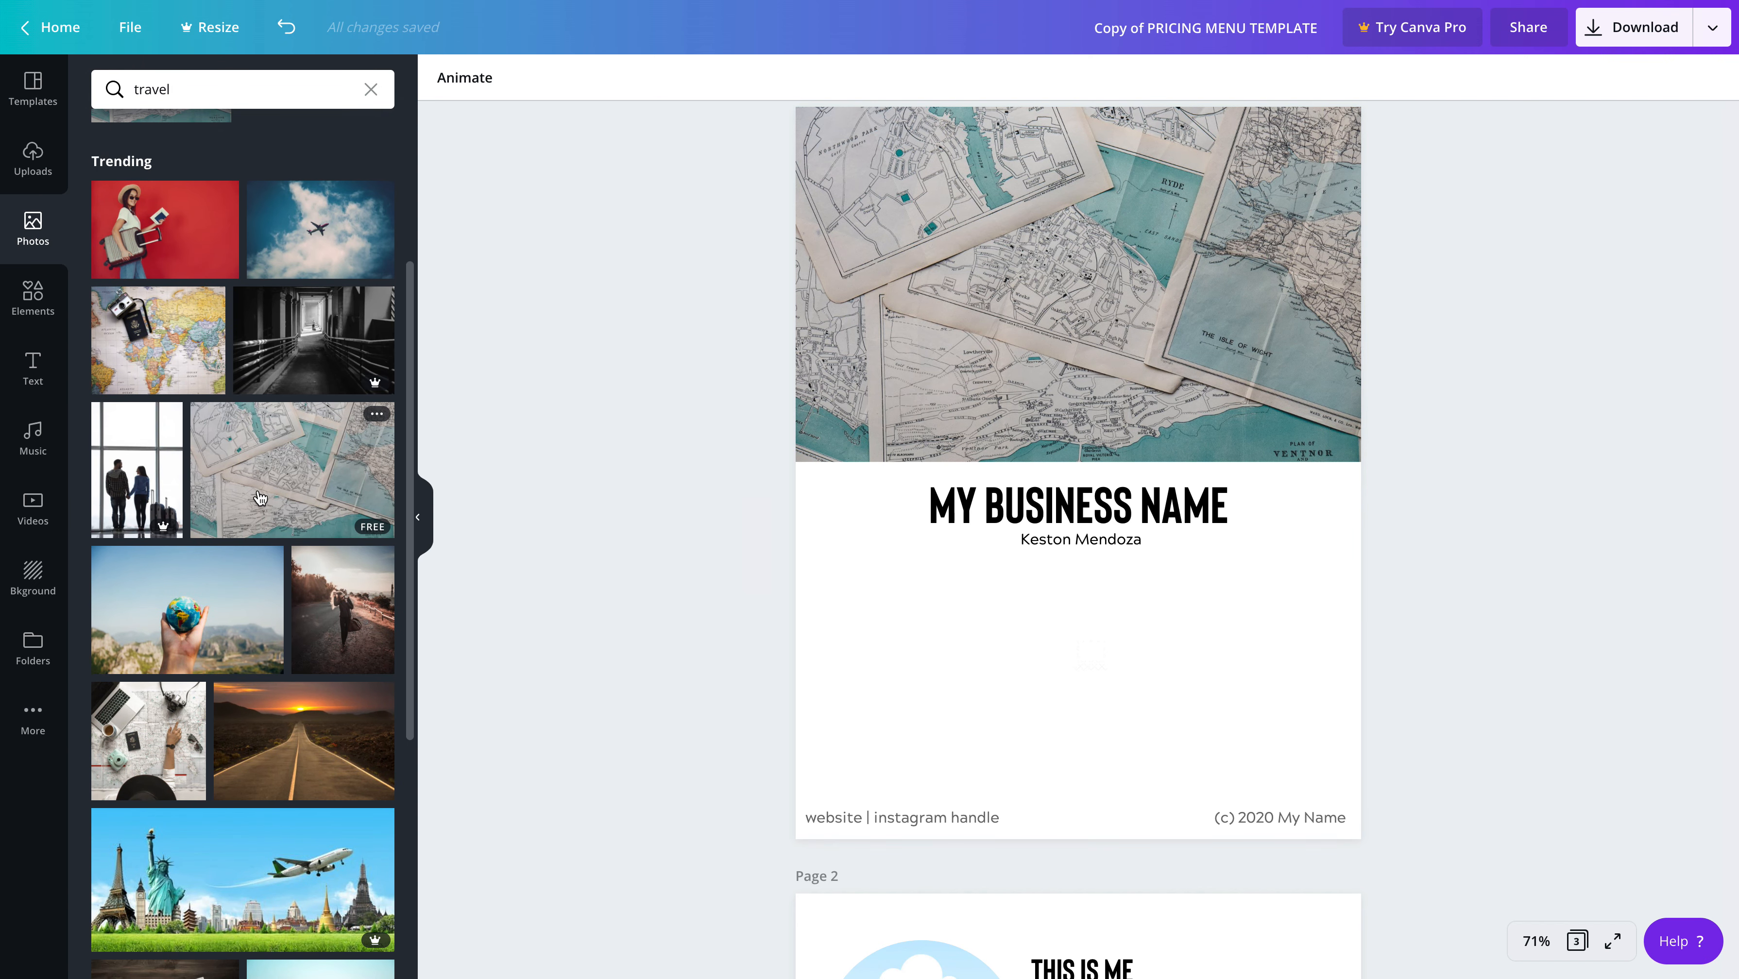
{"action": "scroll", "coordinate": [250, 498], "scroll_direction": "down", "scroll_amount": 4}
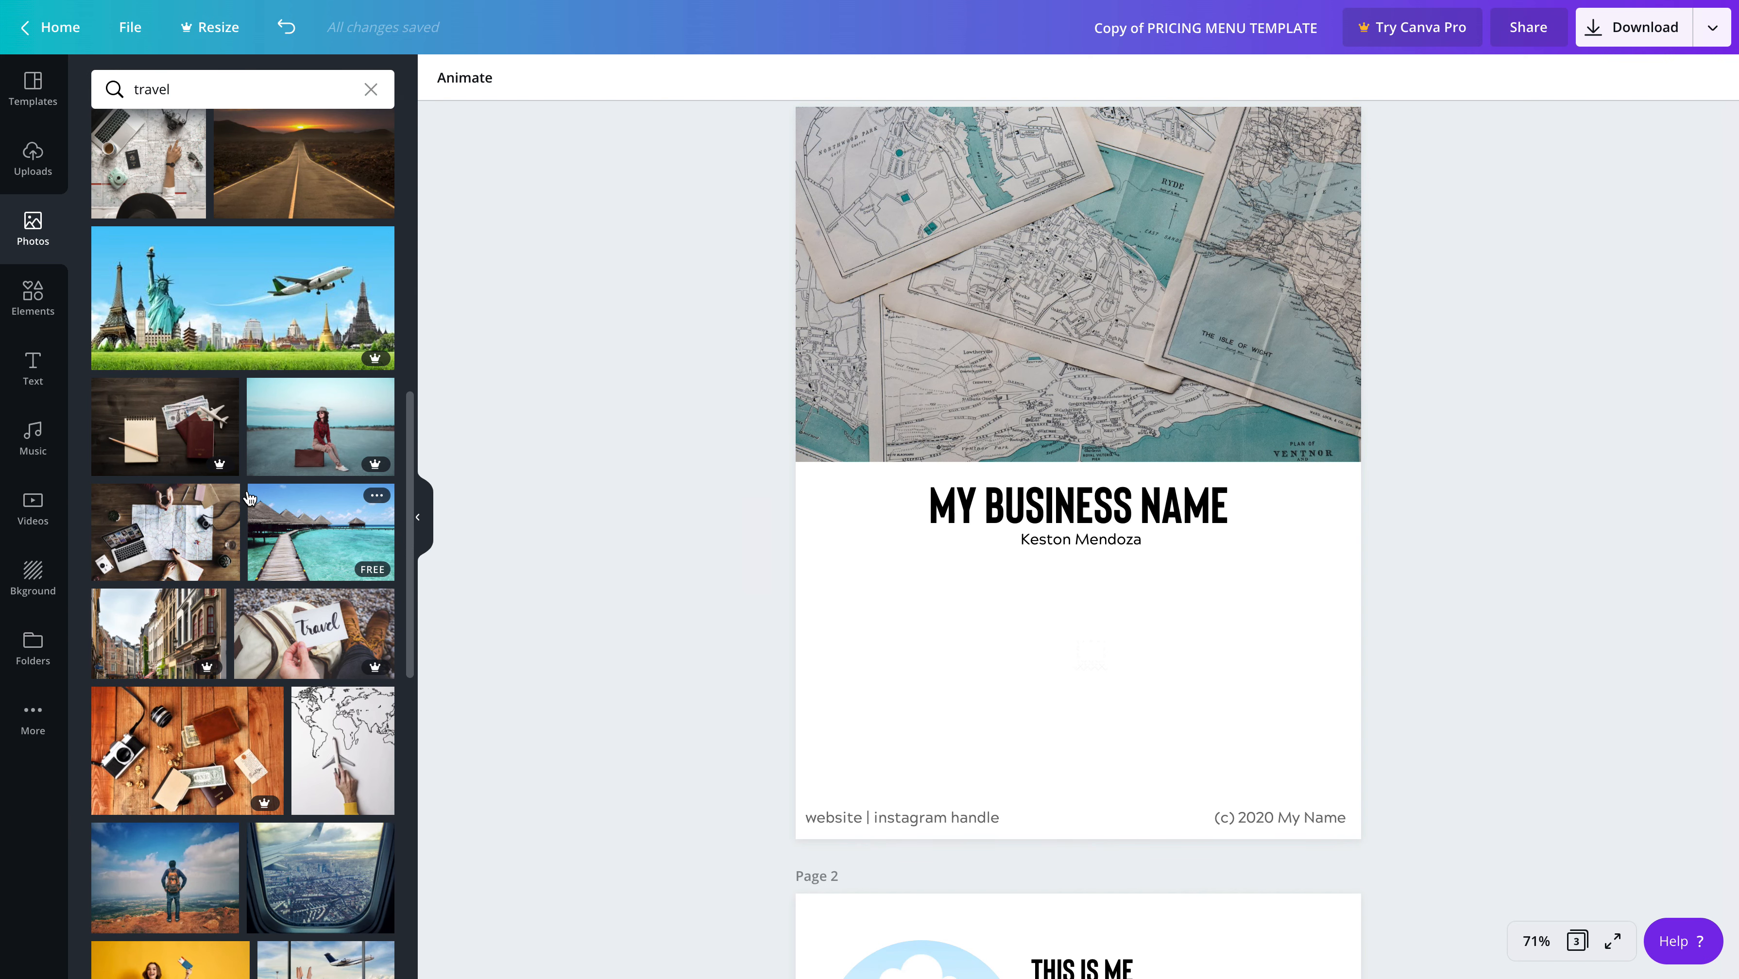
{"action": "scroll", "coordinate": [244, 488], "scroll_direction": "up", "scroll_amount": 12}
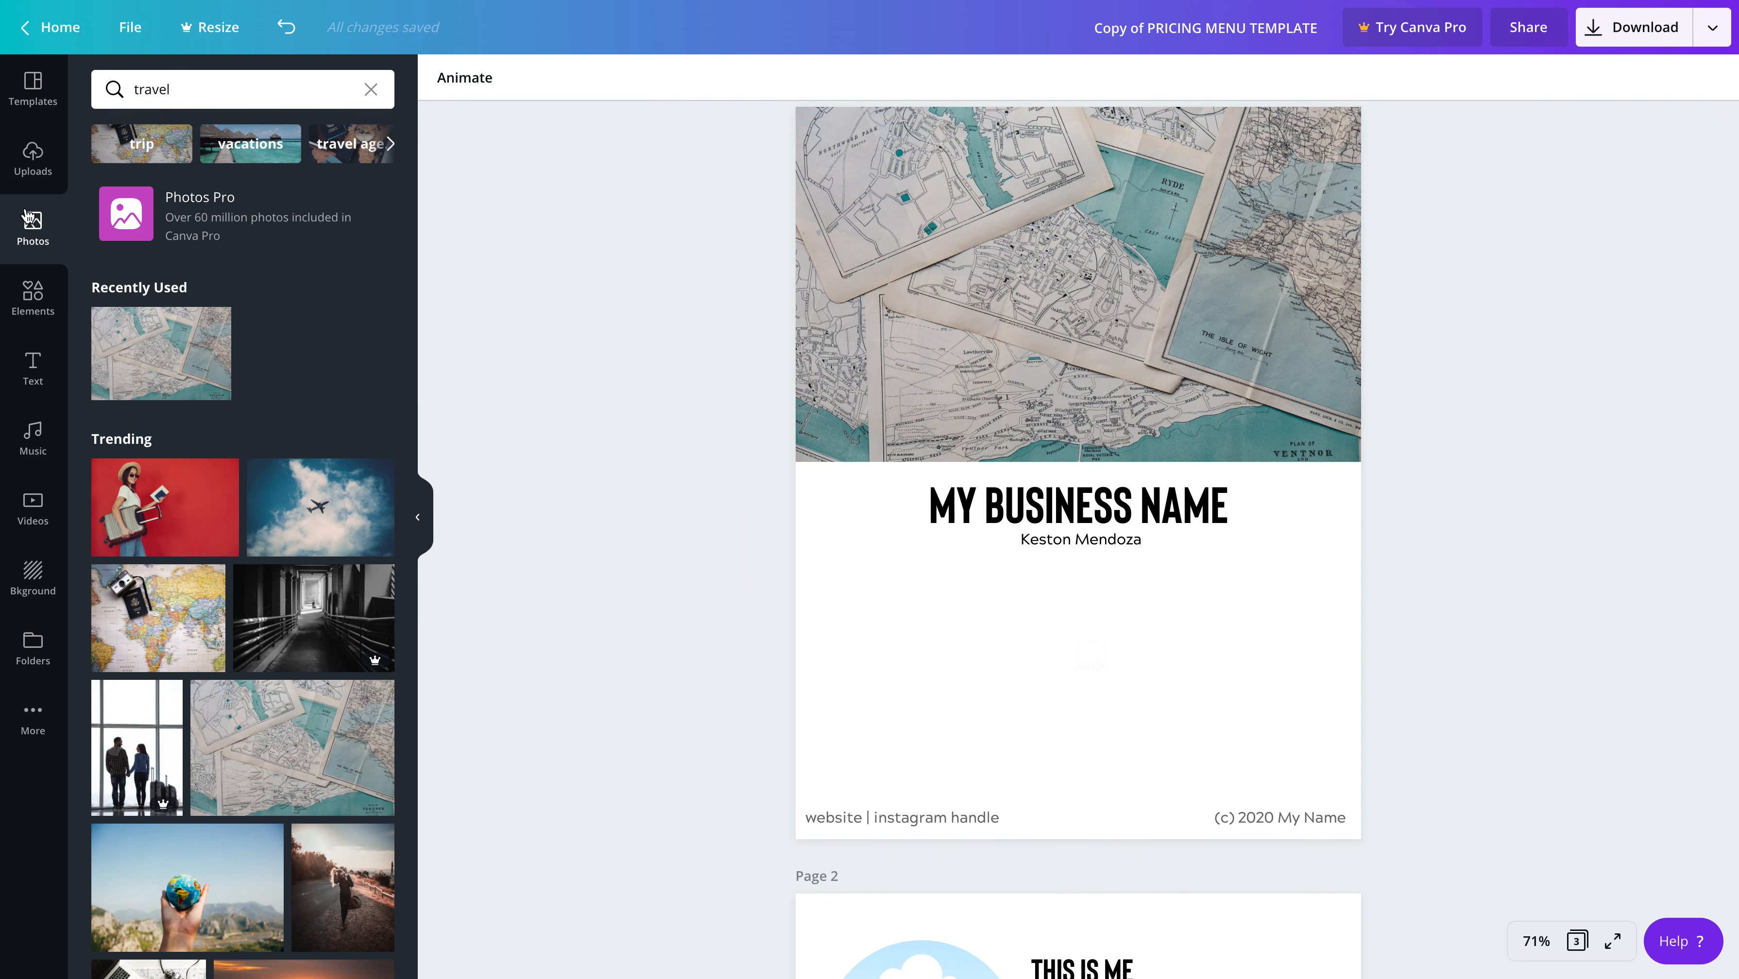
Look through the elements library, including its grids, lines, popular collections and frames, for a possible logo replacement
{"action": "left_click", "coordinate": [33, 294]}
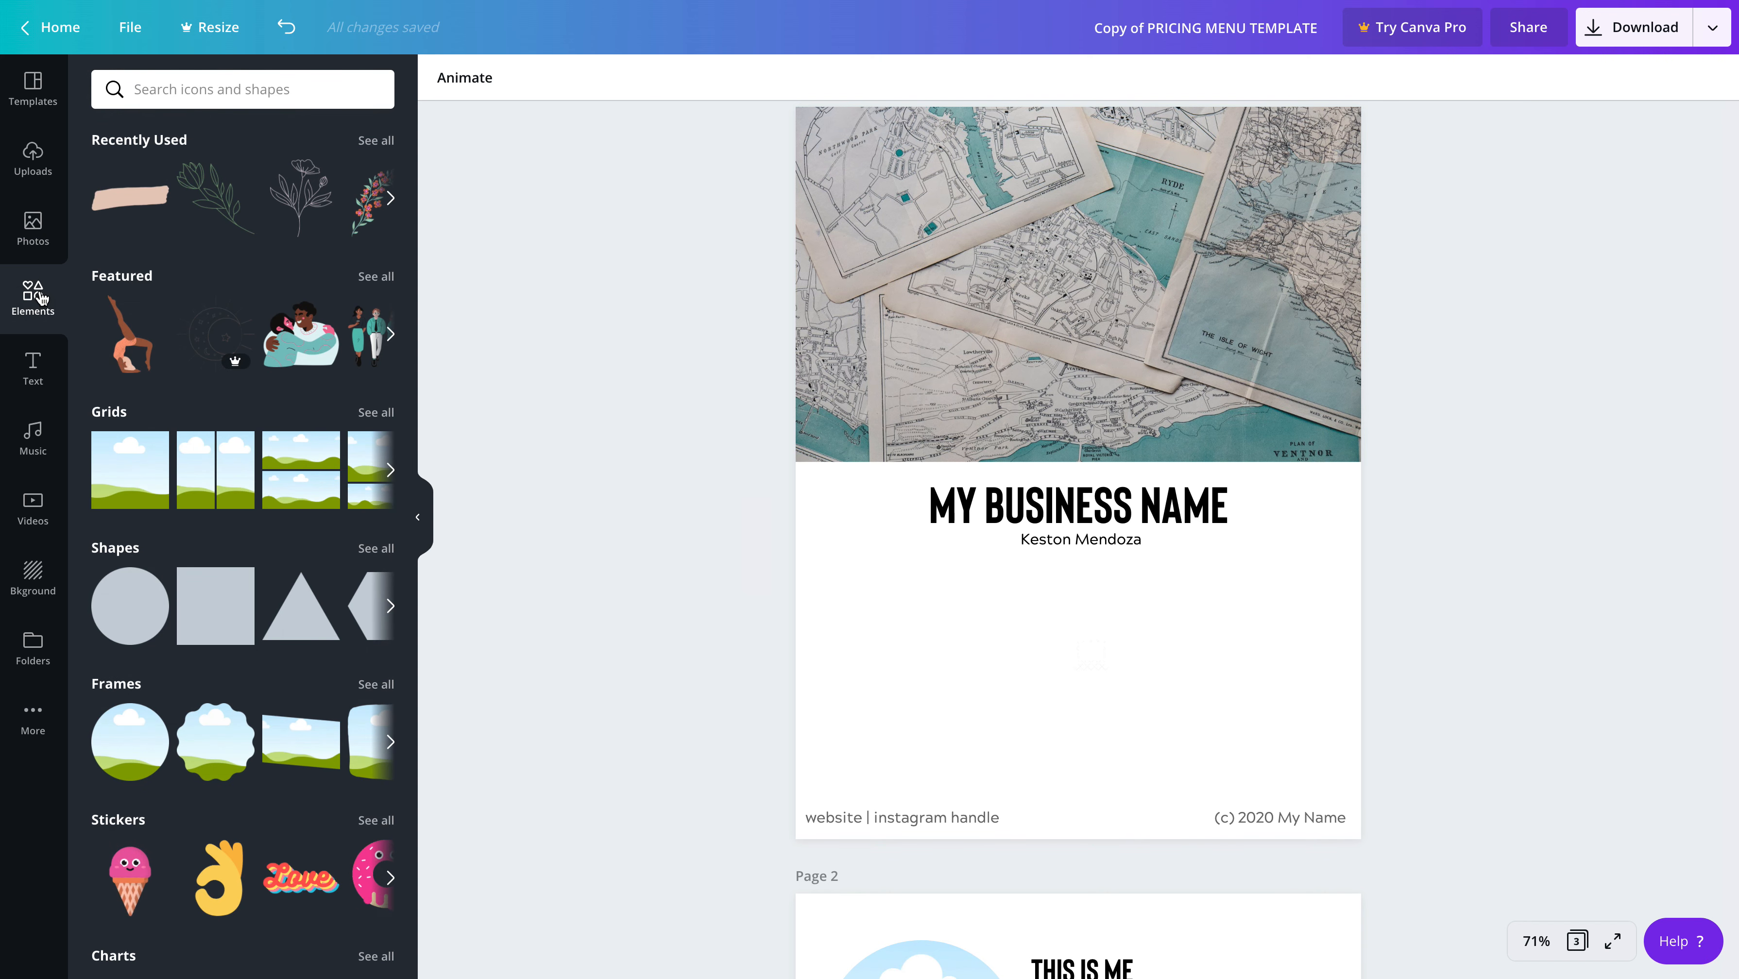
{"action": "scroll", "coordinate": [322, 624], "scroll_direction": "down", "scroll_amount": 8}
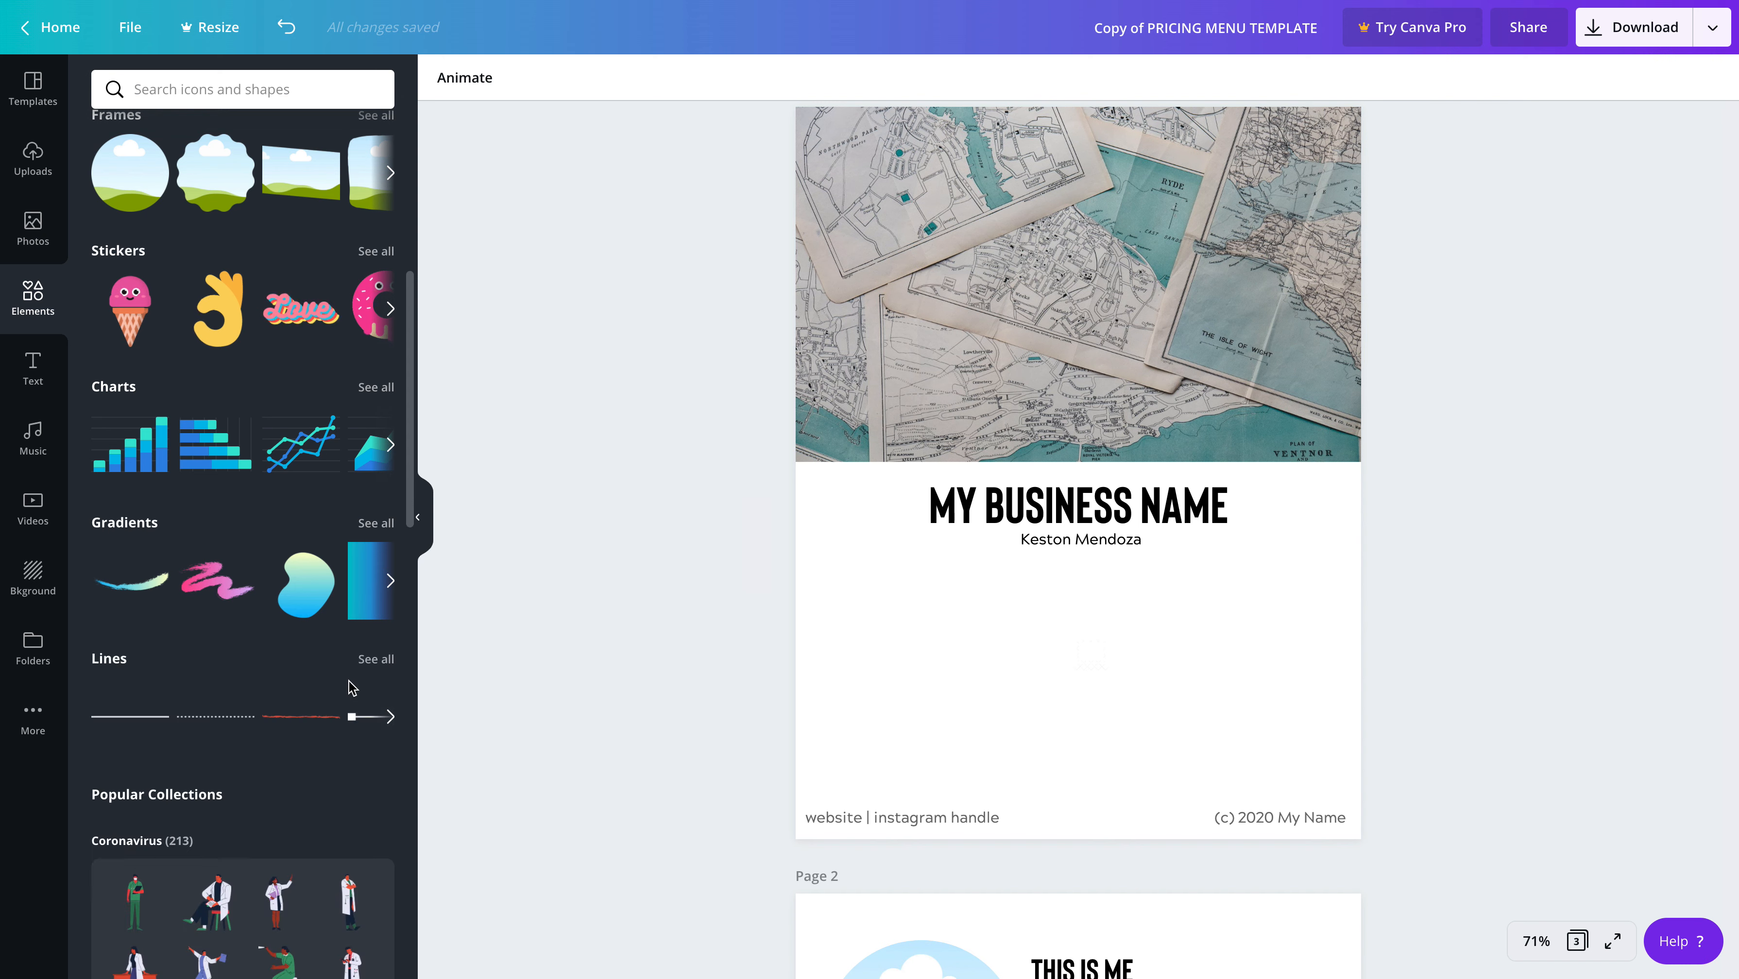
{"action": "scroll", "coordinate": [223, 484], "scroll_direction": "down", "scroll_amount": 5}
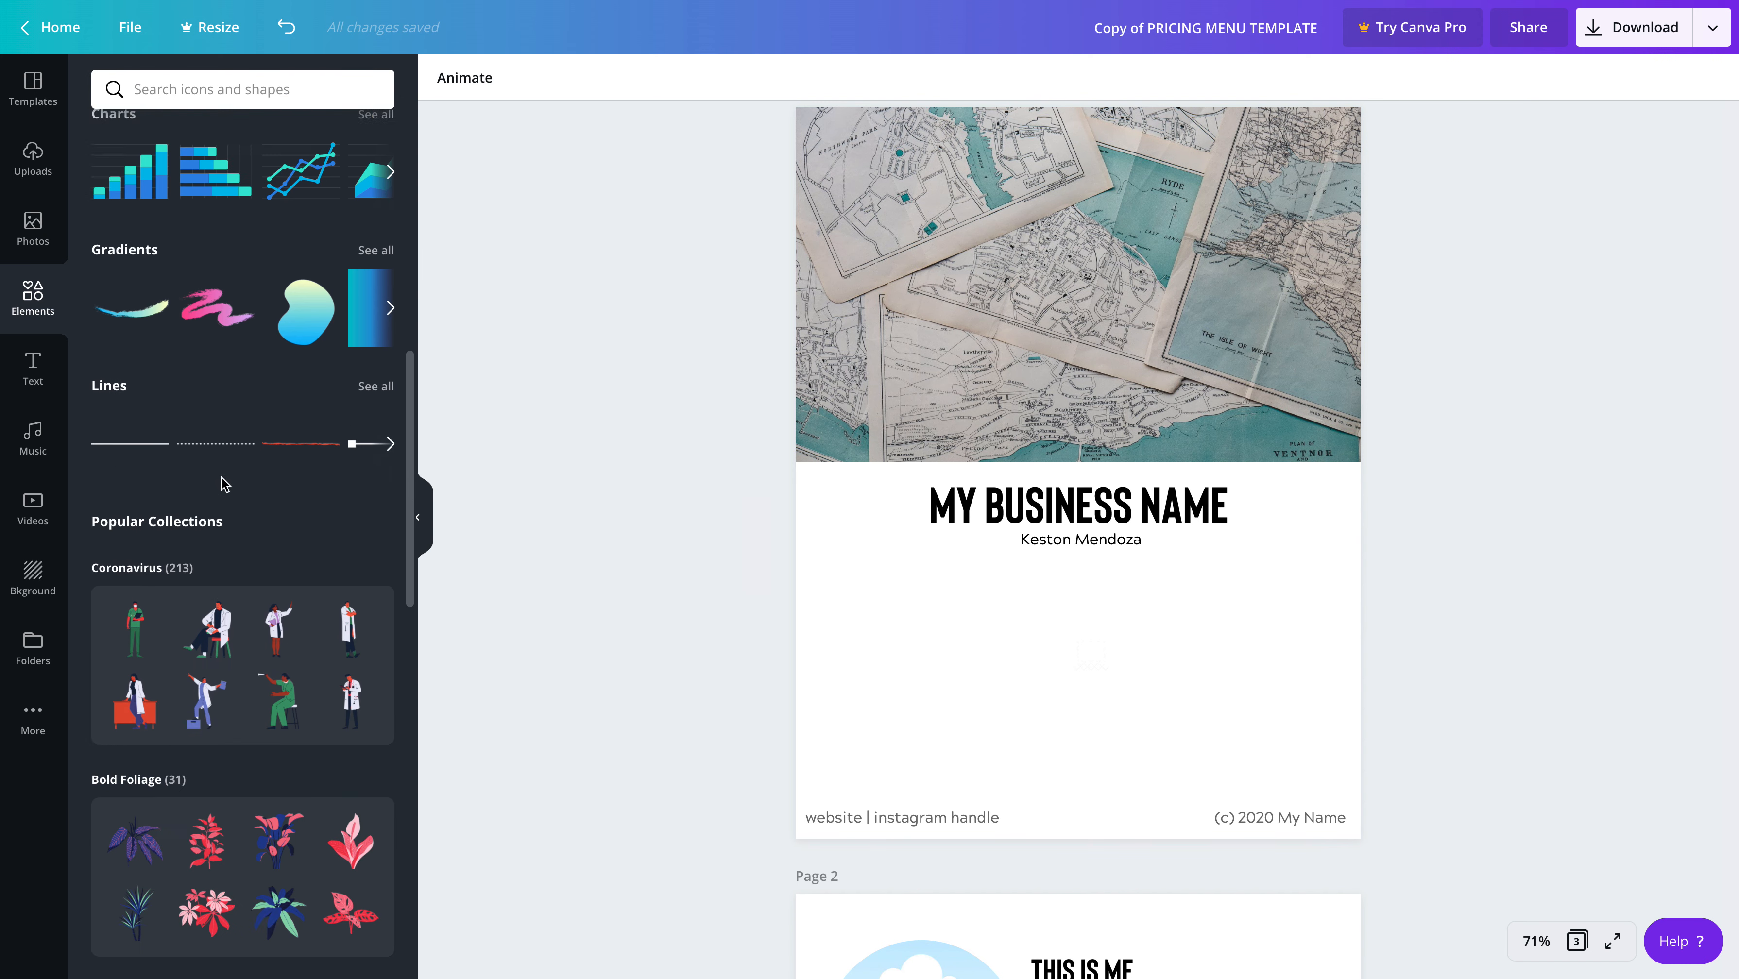
{"action": "scroll", "coordinate": [210, 497], "scroll_direction": "down", "scroll_amount": 3}
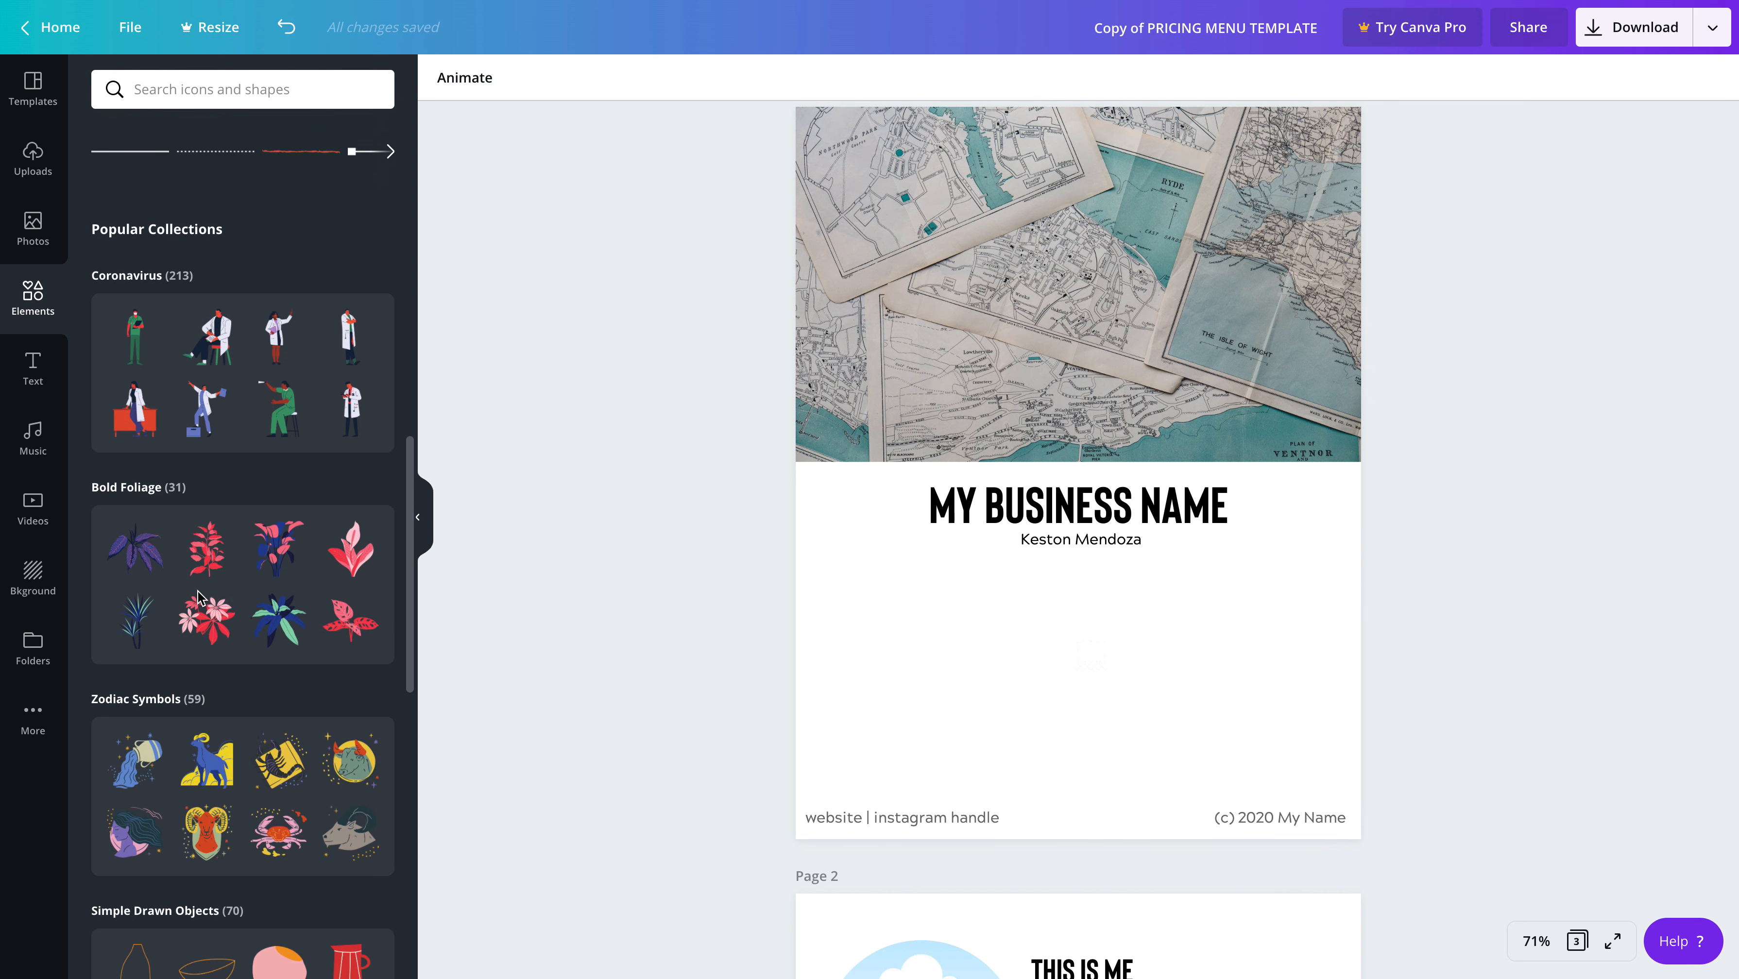
{"action": "scroll", "coordinate": [201, 580], "scroll_direction": "up", "scroll_amount": 3}
{"action": "scroll", "coordinate": [205, 548], "scroll_direction": "up", "scroll_amount": 10}
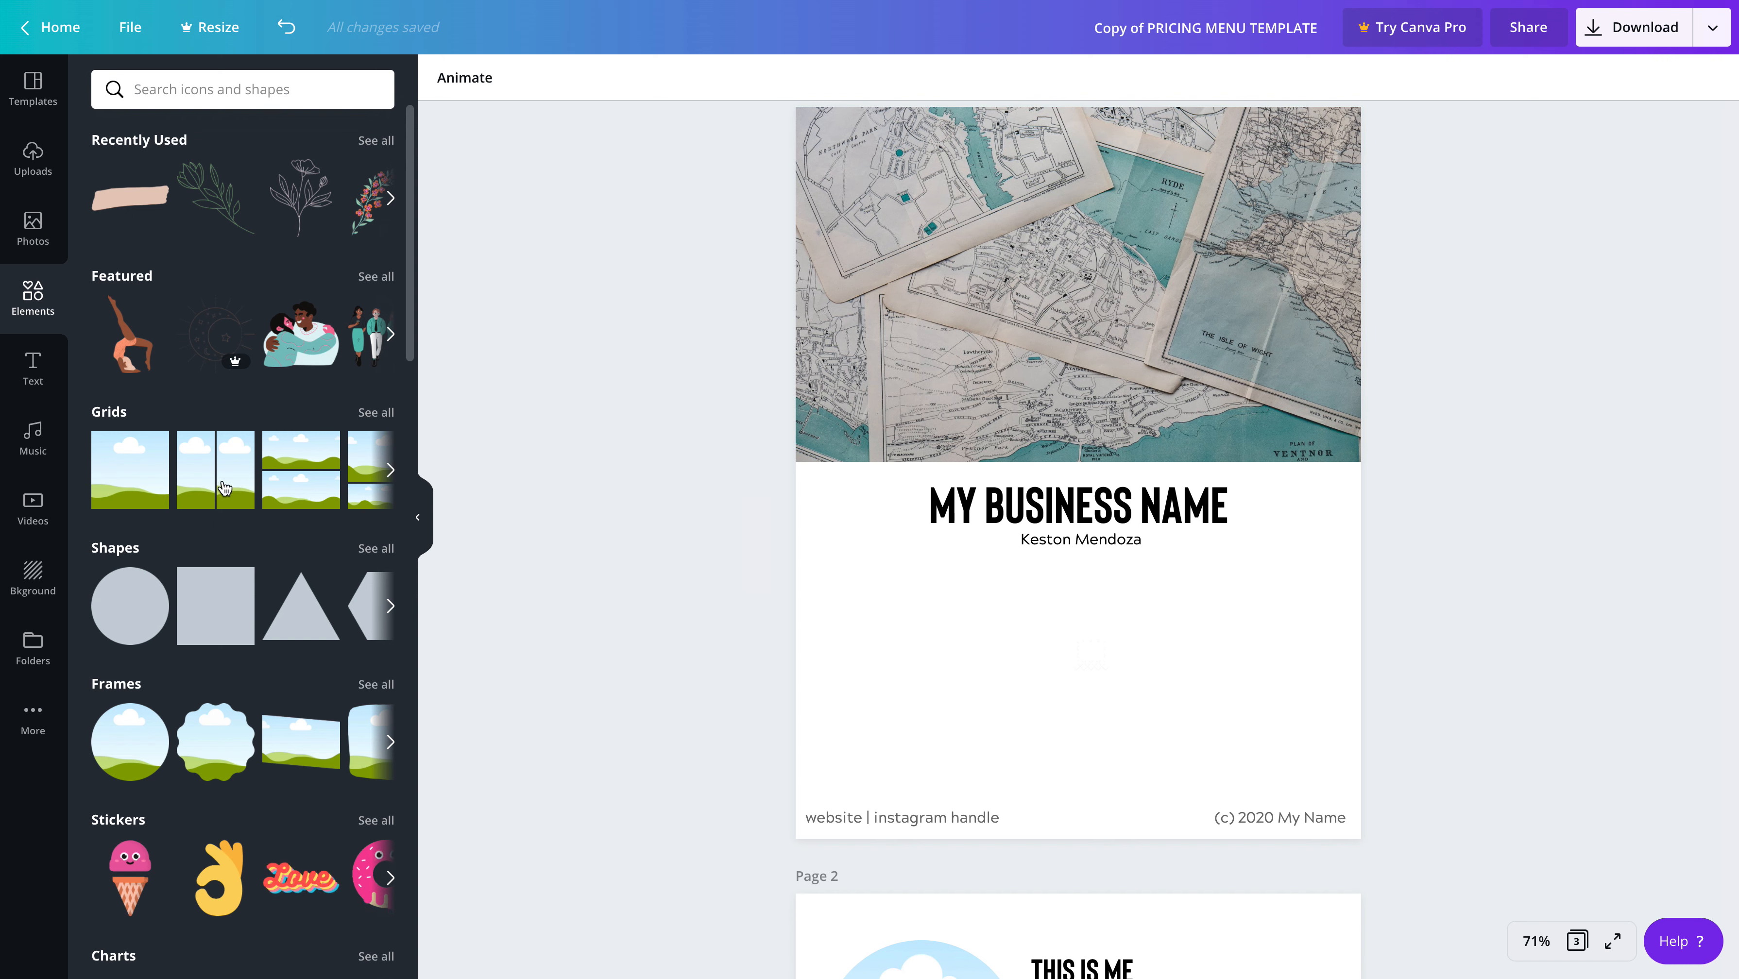
{"action": "scroll", "coordinate": [187, 443], "scroll_direction": "down", "scroll_amount": 1}
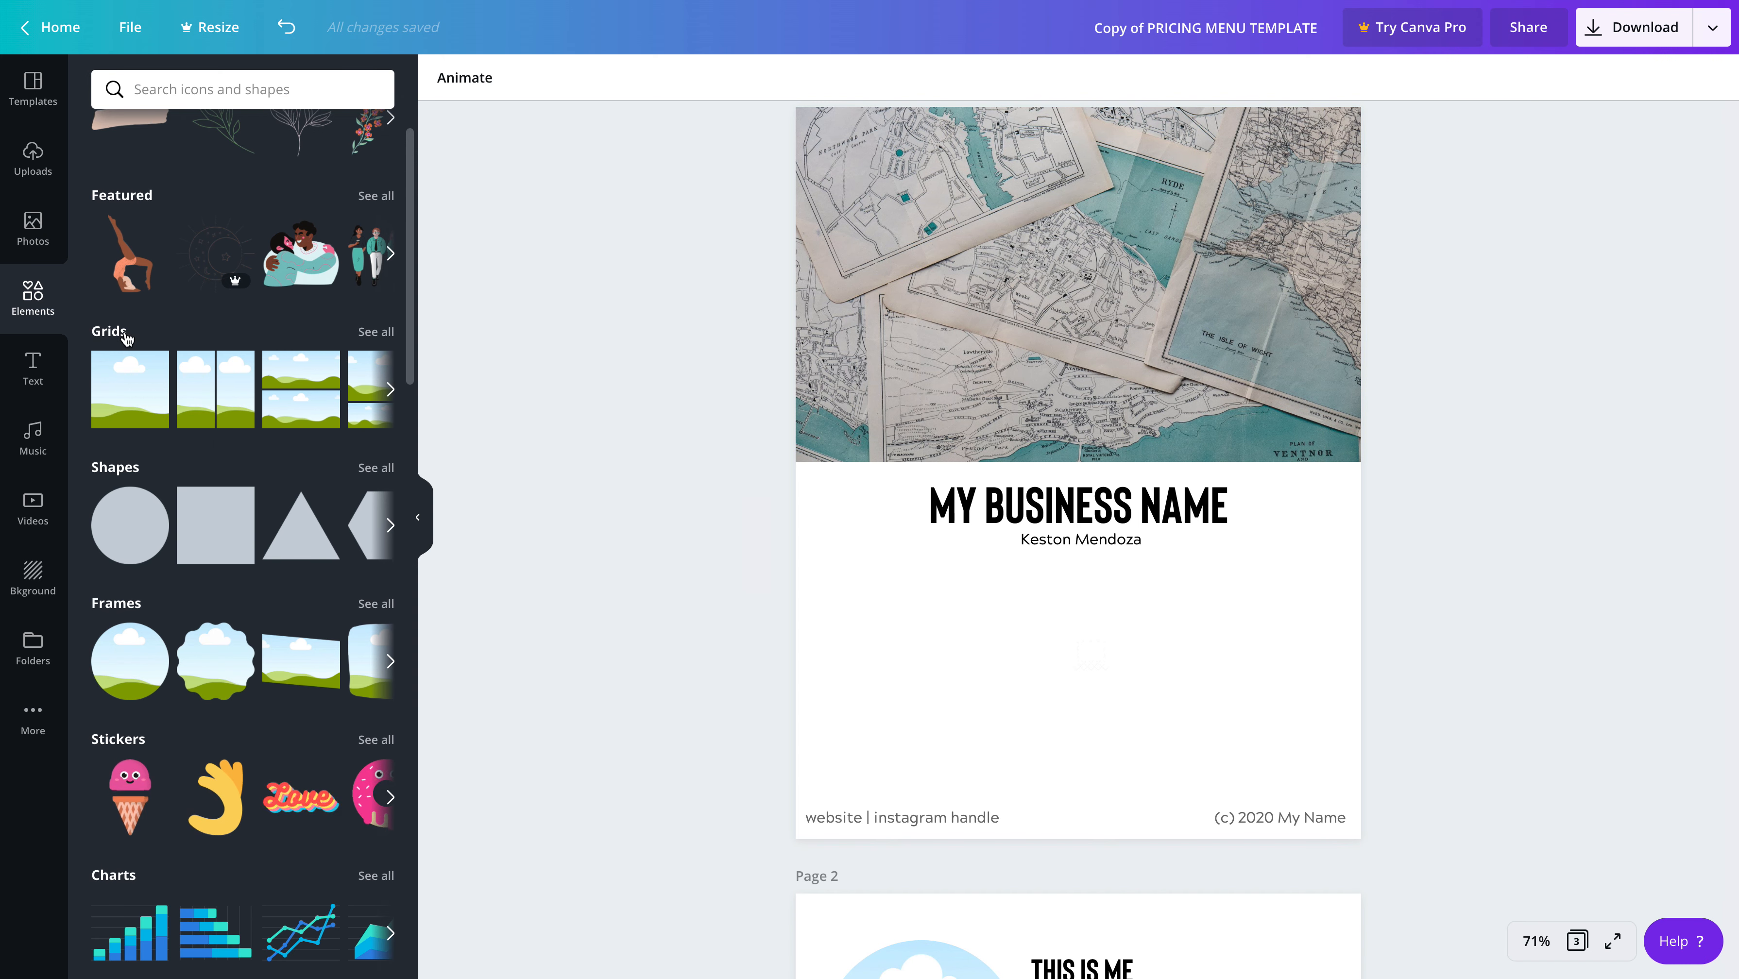
{"action": "left_click", "coordinate": [391, 661]}
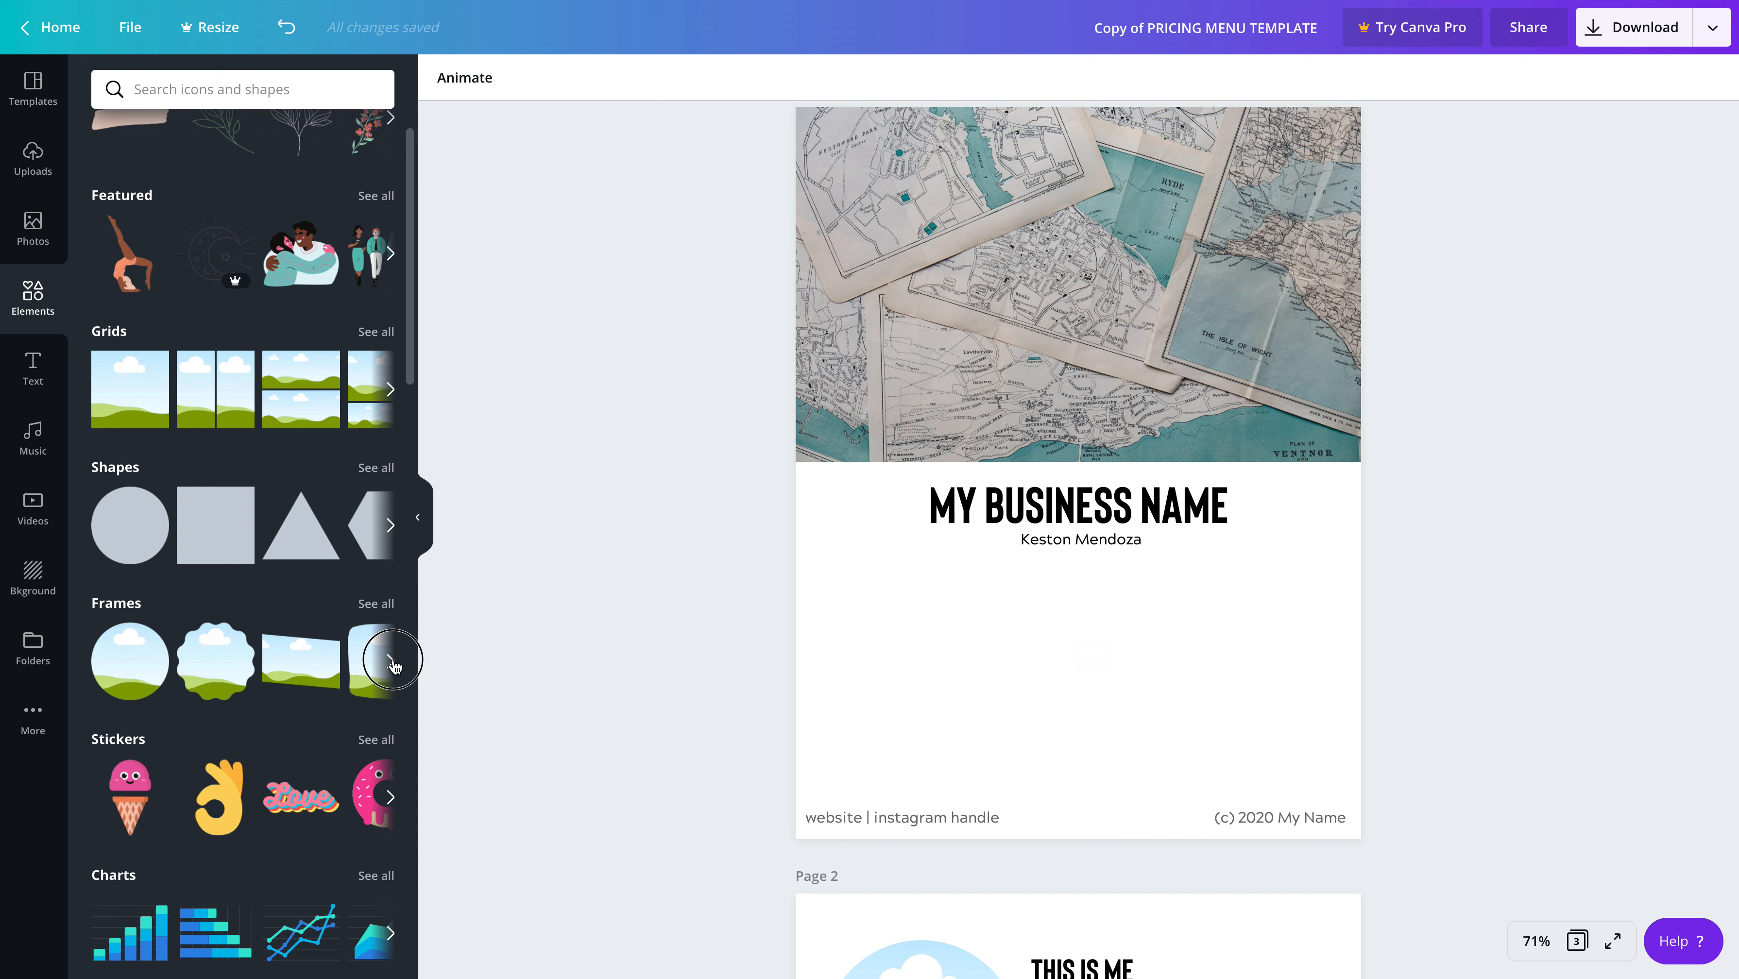
{"action": "left_click", "coordinate": [391, 661]}
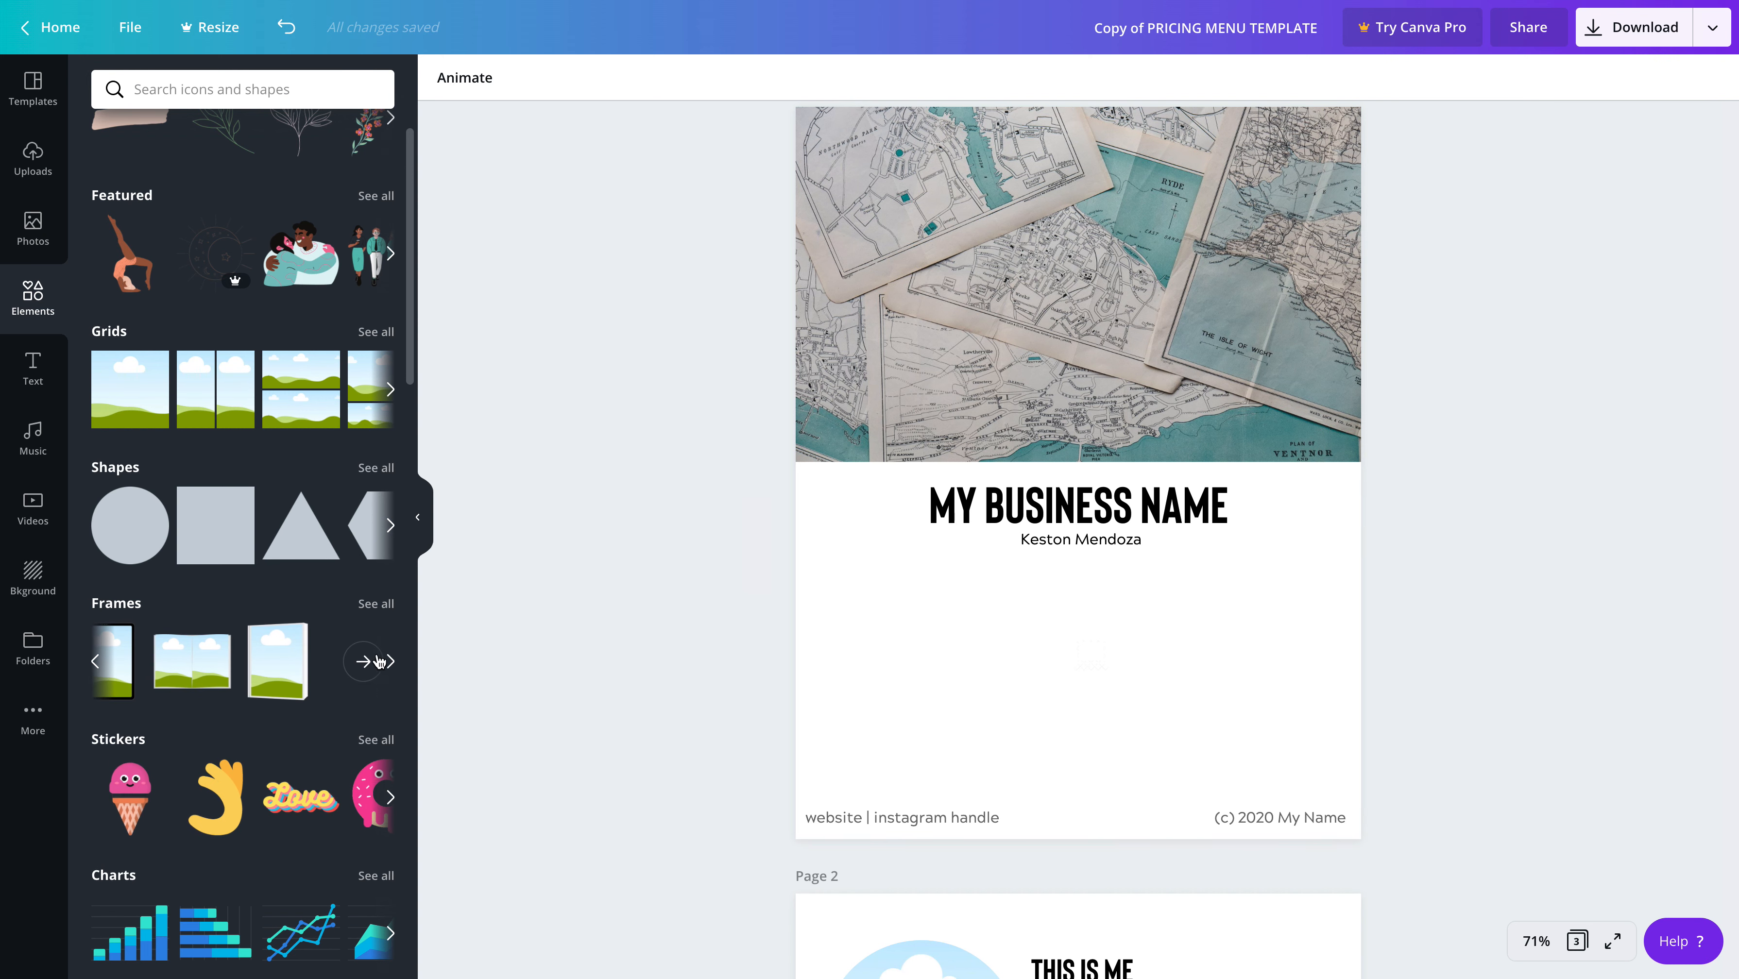
{"action": "left_click", "coordinate": [96, 662]}
{"action": "left_click", "coordinate": [96, 661]}
Search the elements for "camera" and add the free solid black camera icon to page 1
{"action": "left_click", "coordinate": [237, 93]}
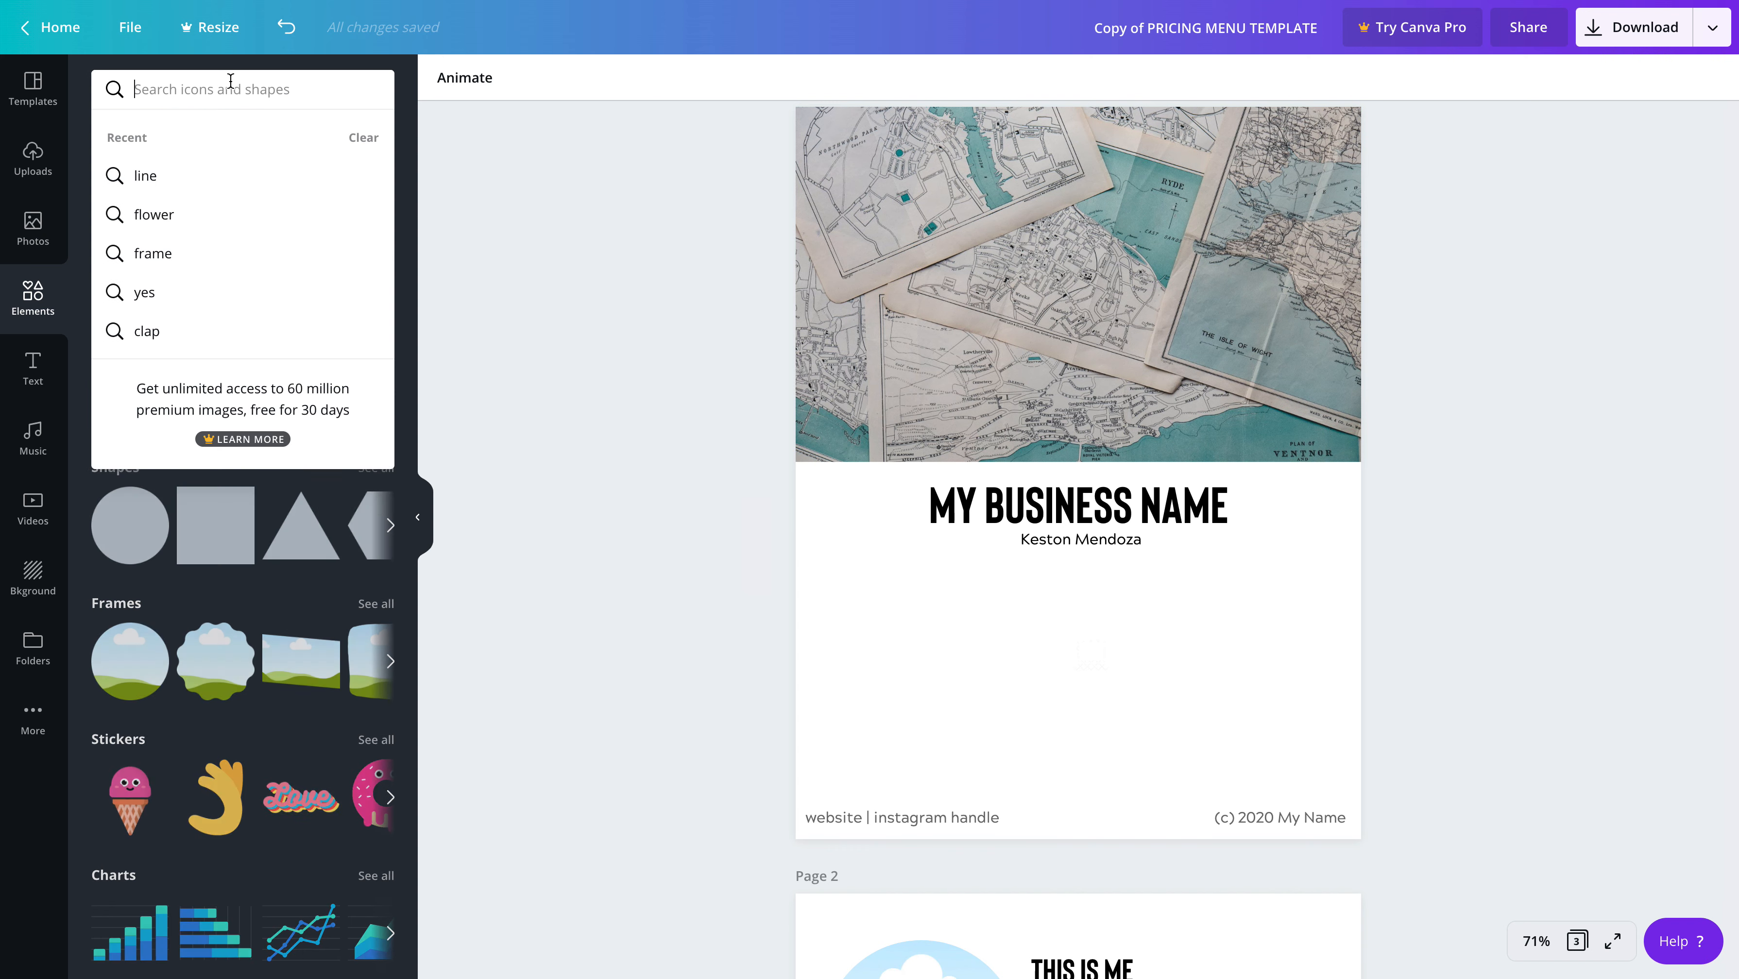
{"action": "type", "text": "camera"}
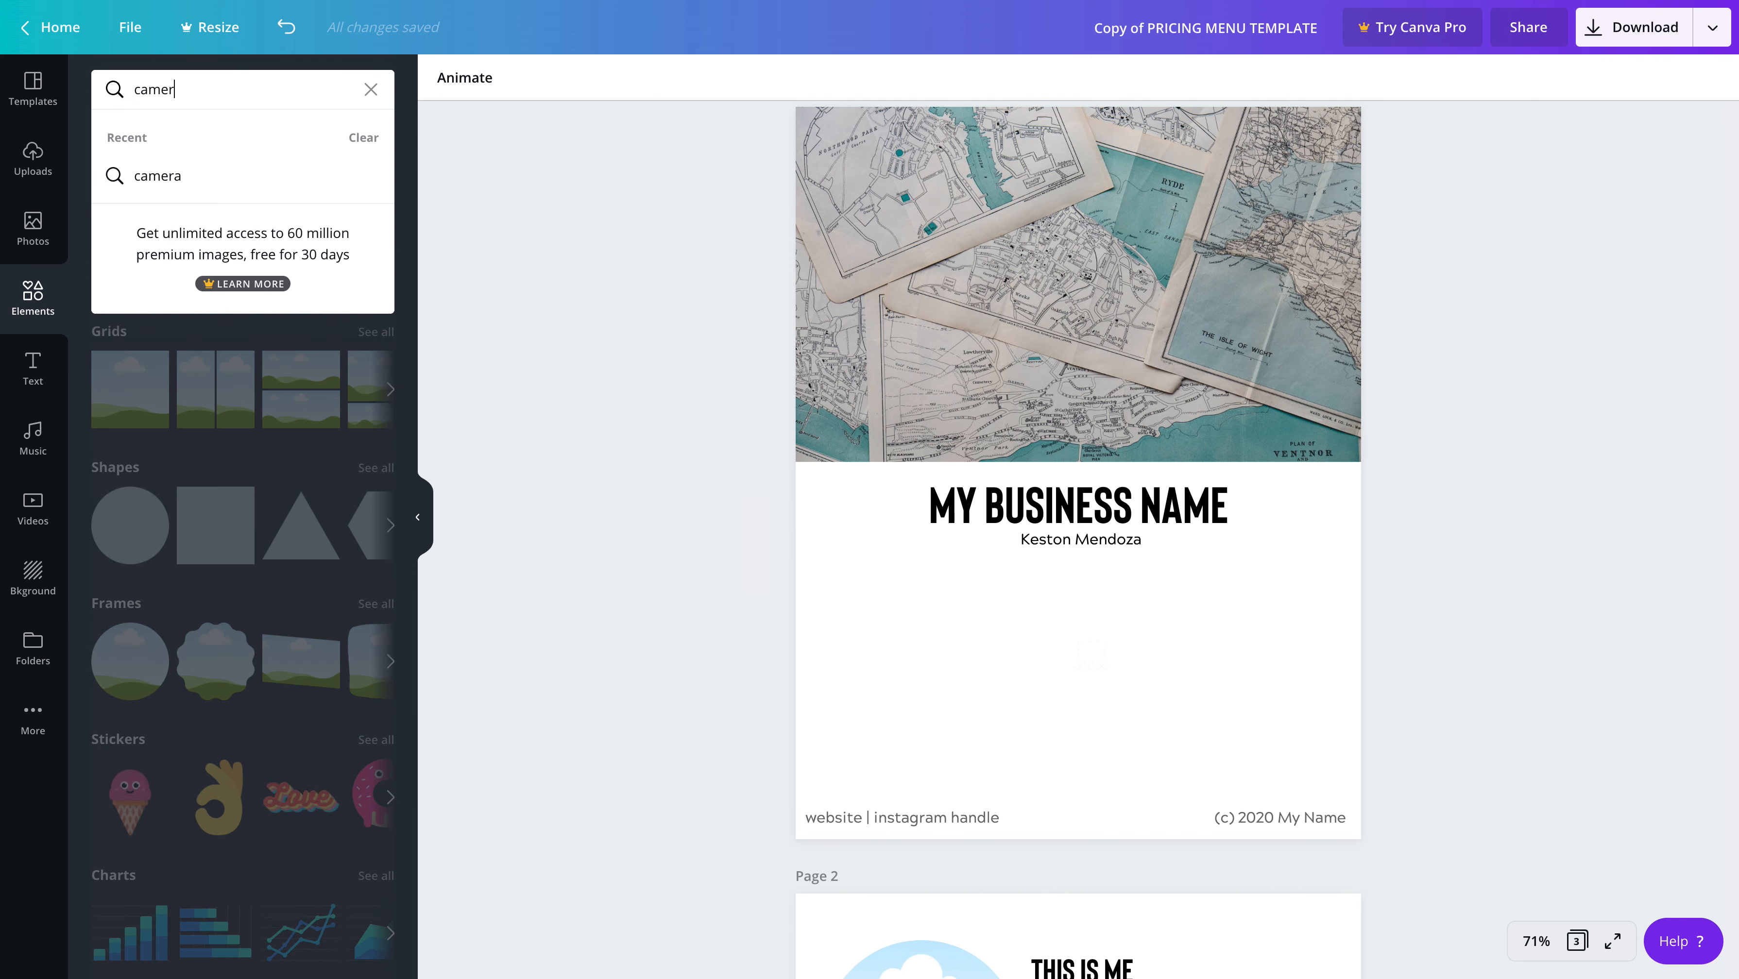
{"action": "key", "text": "Return"}
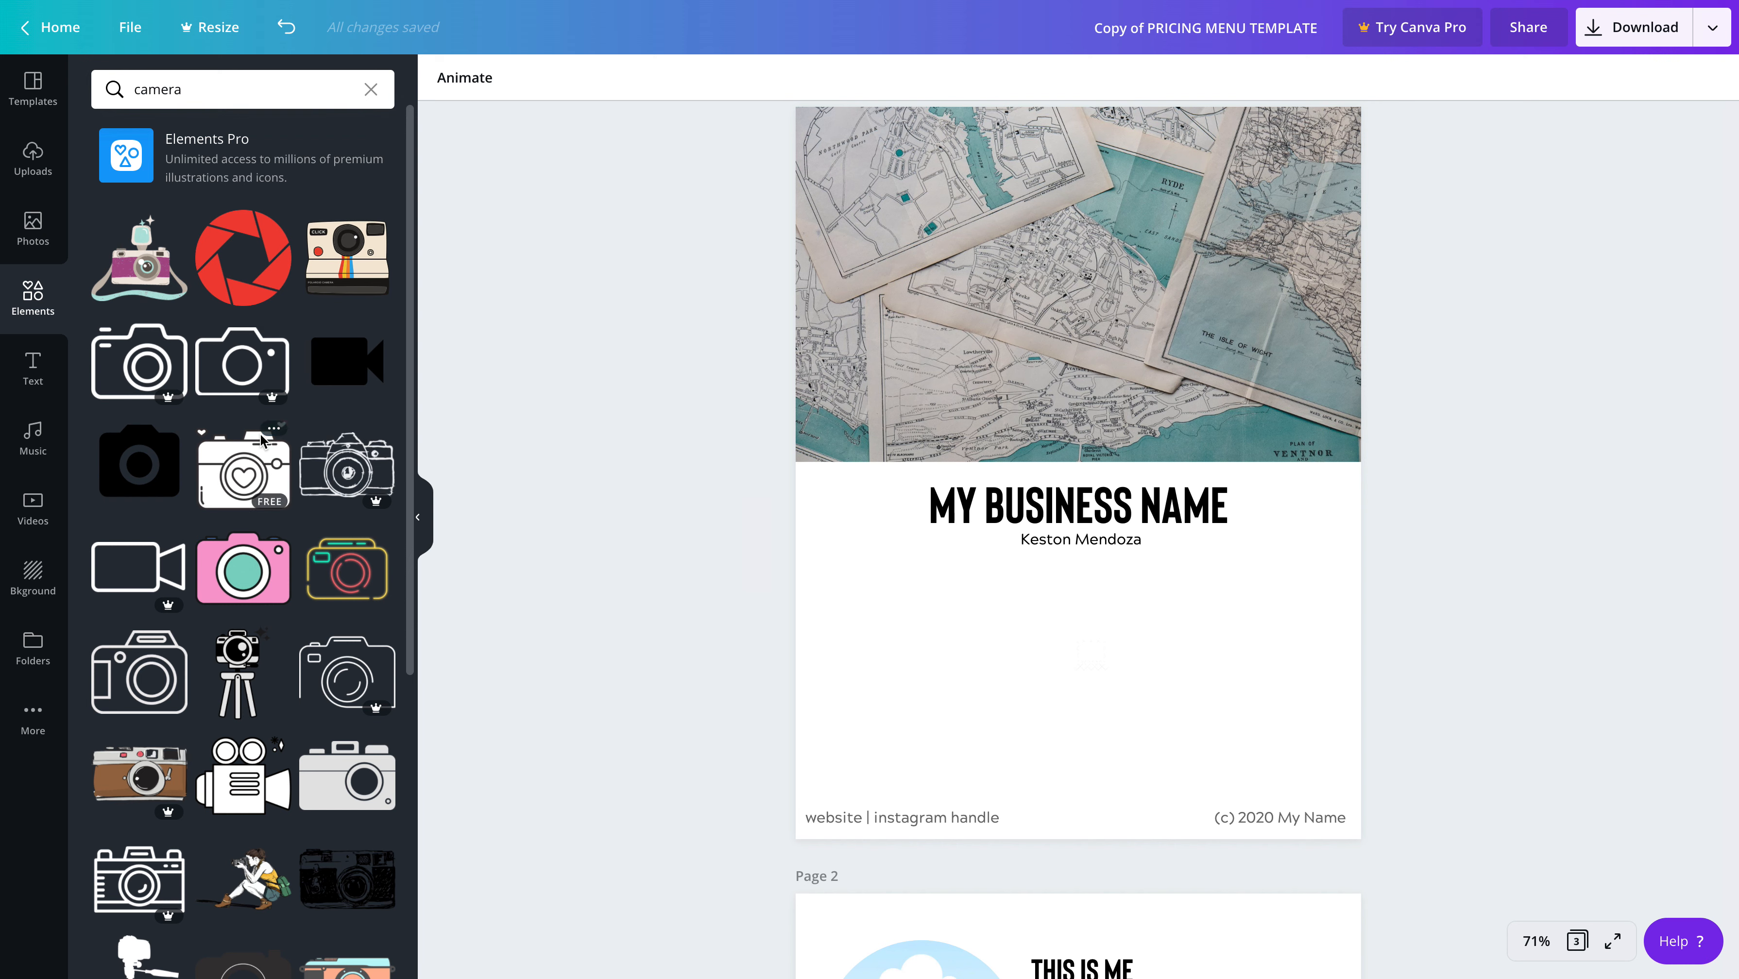
{"action": "left_click", "coordinate": [158, 467]}
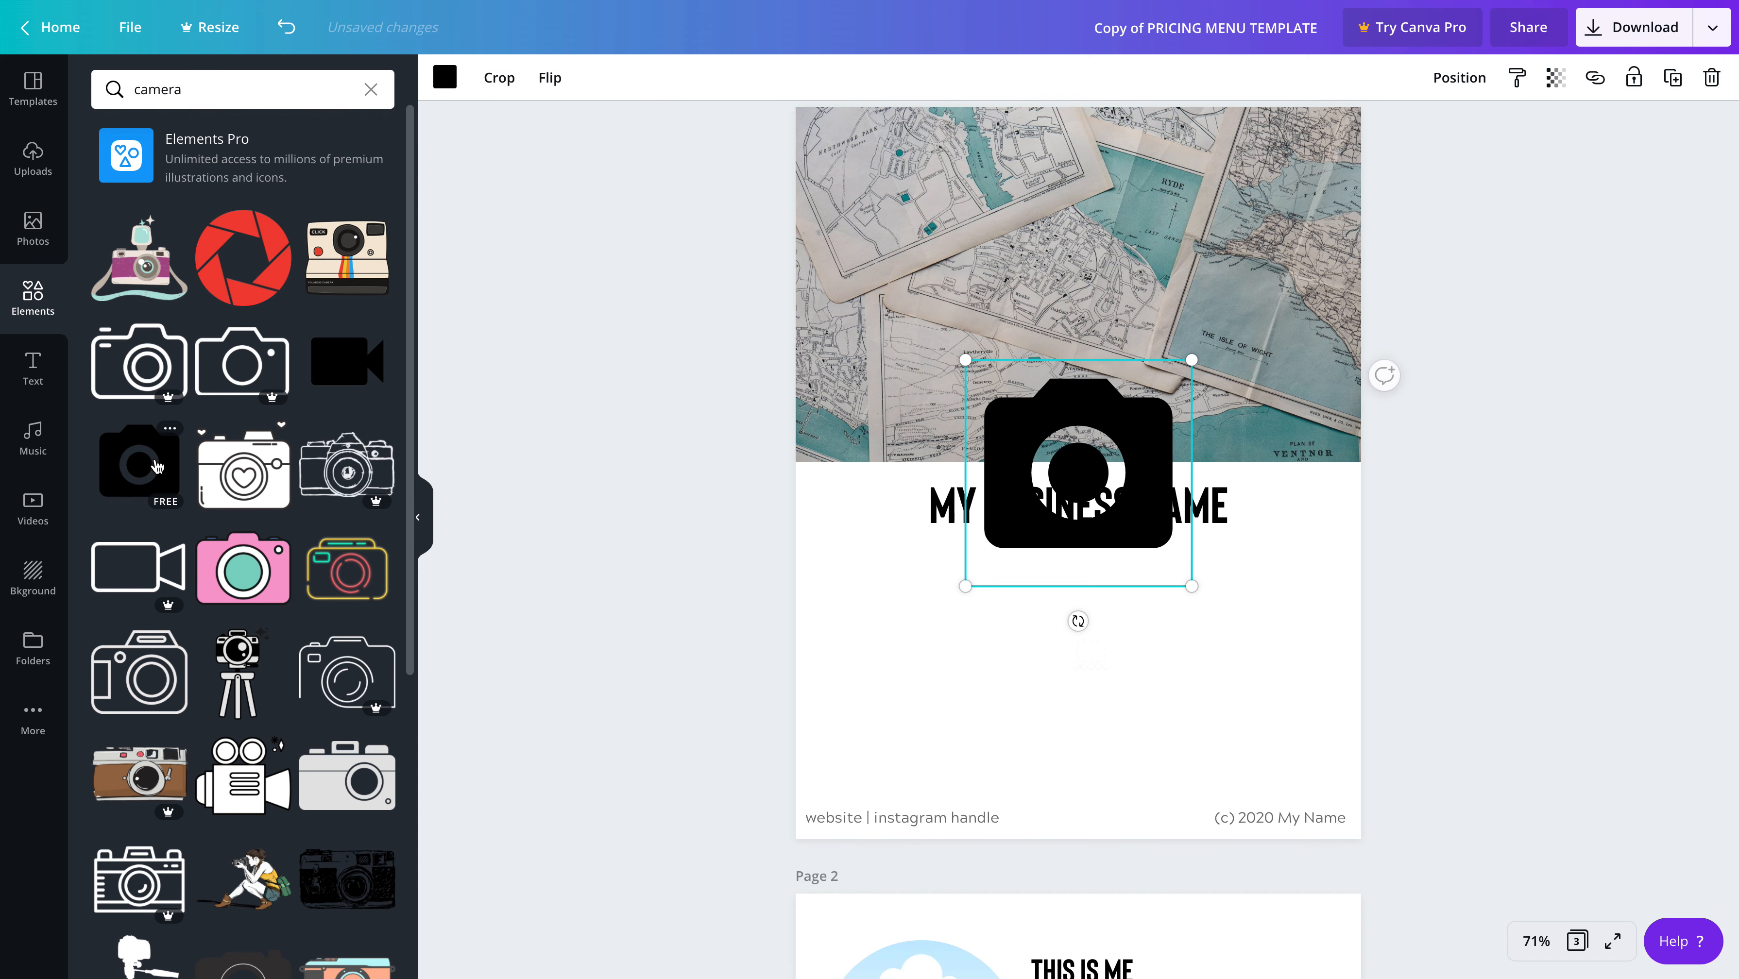
Move the camera icon below the business and personal names on page 1, shrink it slightly and centre it in the empty logo space
{"action": "left_click", "coordinate": [1081, 537]}
{"action": "left_click", "coordinate": [1081, 533]}
{"action": "left_click_drag", "start_coordinate": [1072, 414], "coordinate": [1067, 618]}
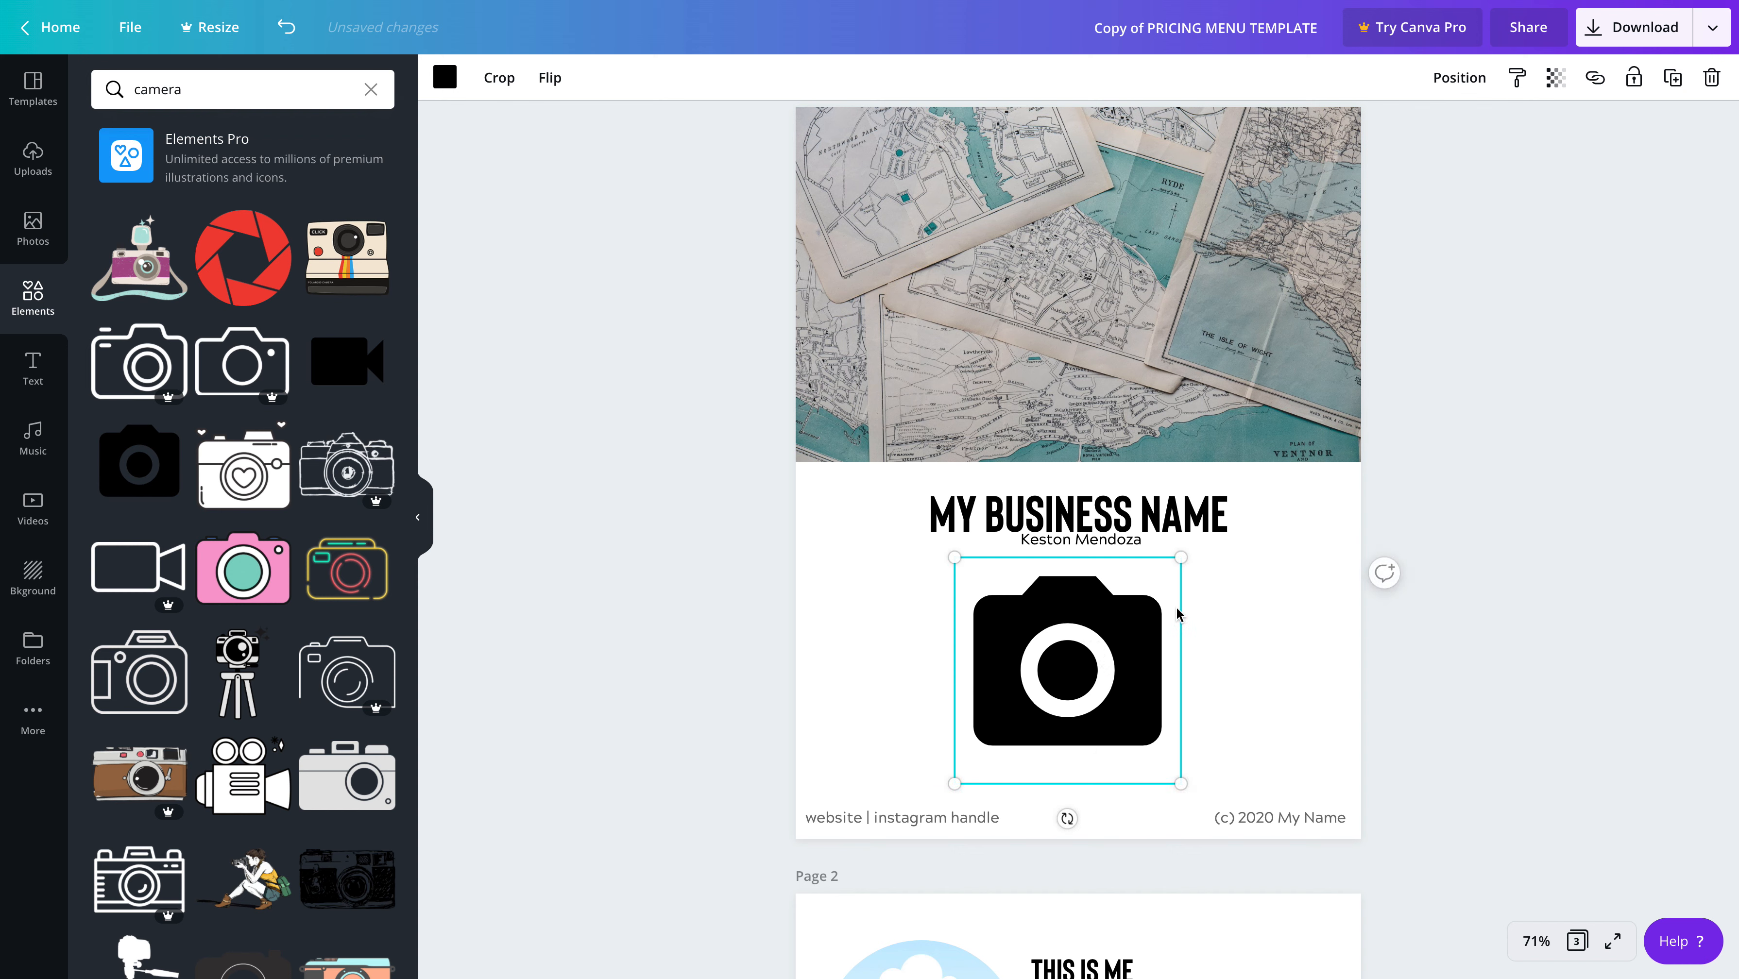
{"action": "left_click_drag", "start_coordinate": [1179, 779], "coordinate": [1147, 752]}
{"action": "left_click_drag", "start_coordinate": [1051, 634], "coordinate": [1074, 650]}
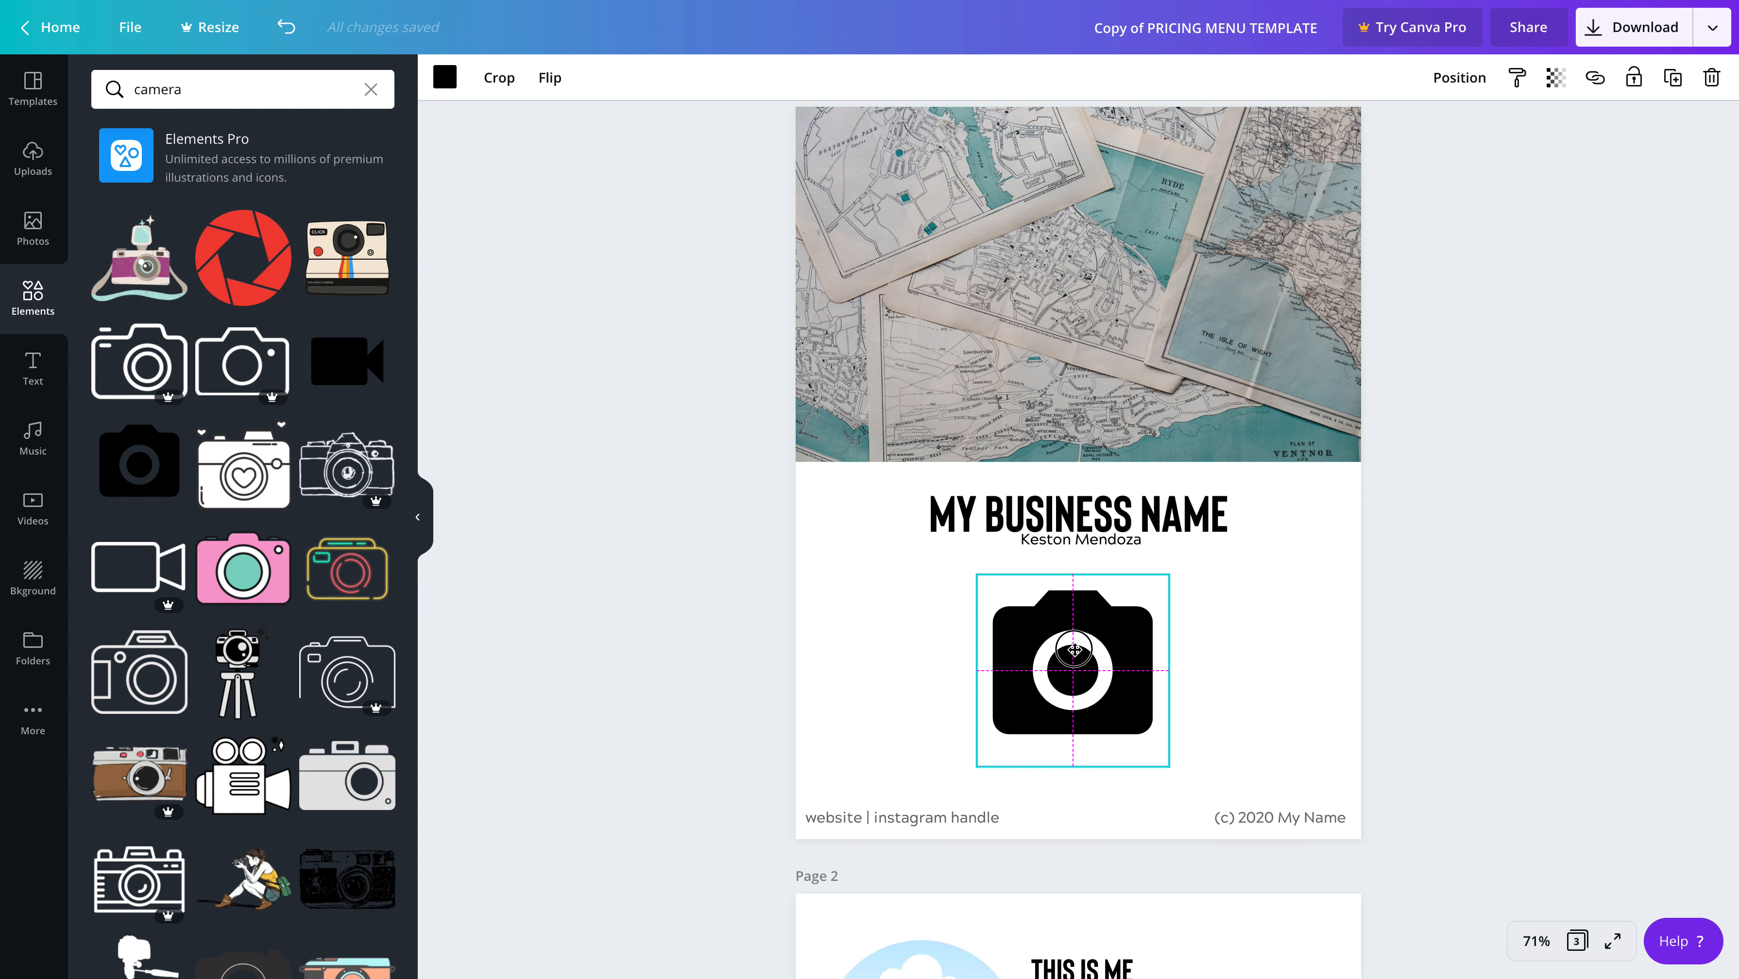
{"action": "left_click_drag", "start_coordinate": [1074, 650], "coordinate": [1074, 649]}
{"action": "scroll", "coordinate": [1084, 668], "scroll_direction": "up", "scroll_amount": 1}
{"action": "scroll", "coordinate": [1125, 716], "scroll_direction": "down", "scroll_amount": 2}
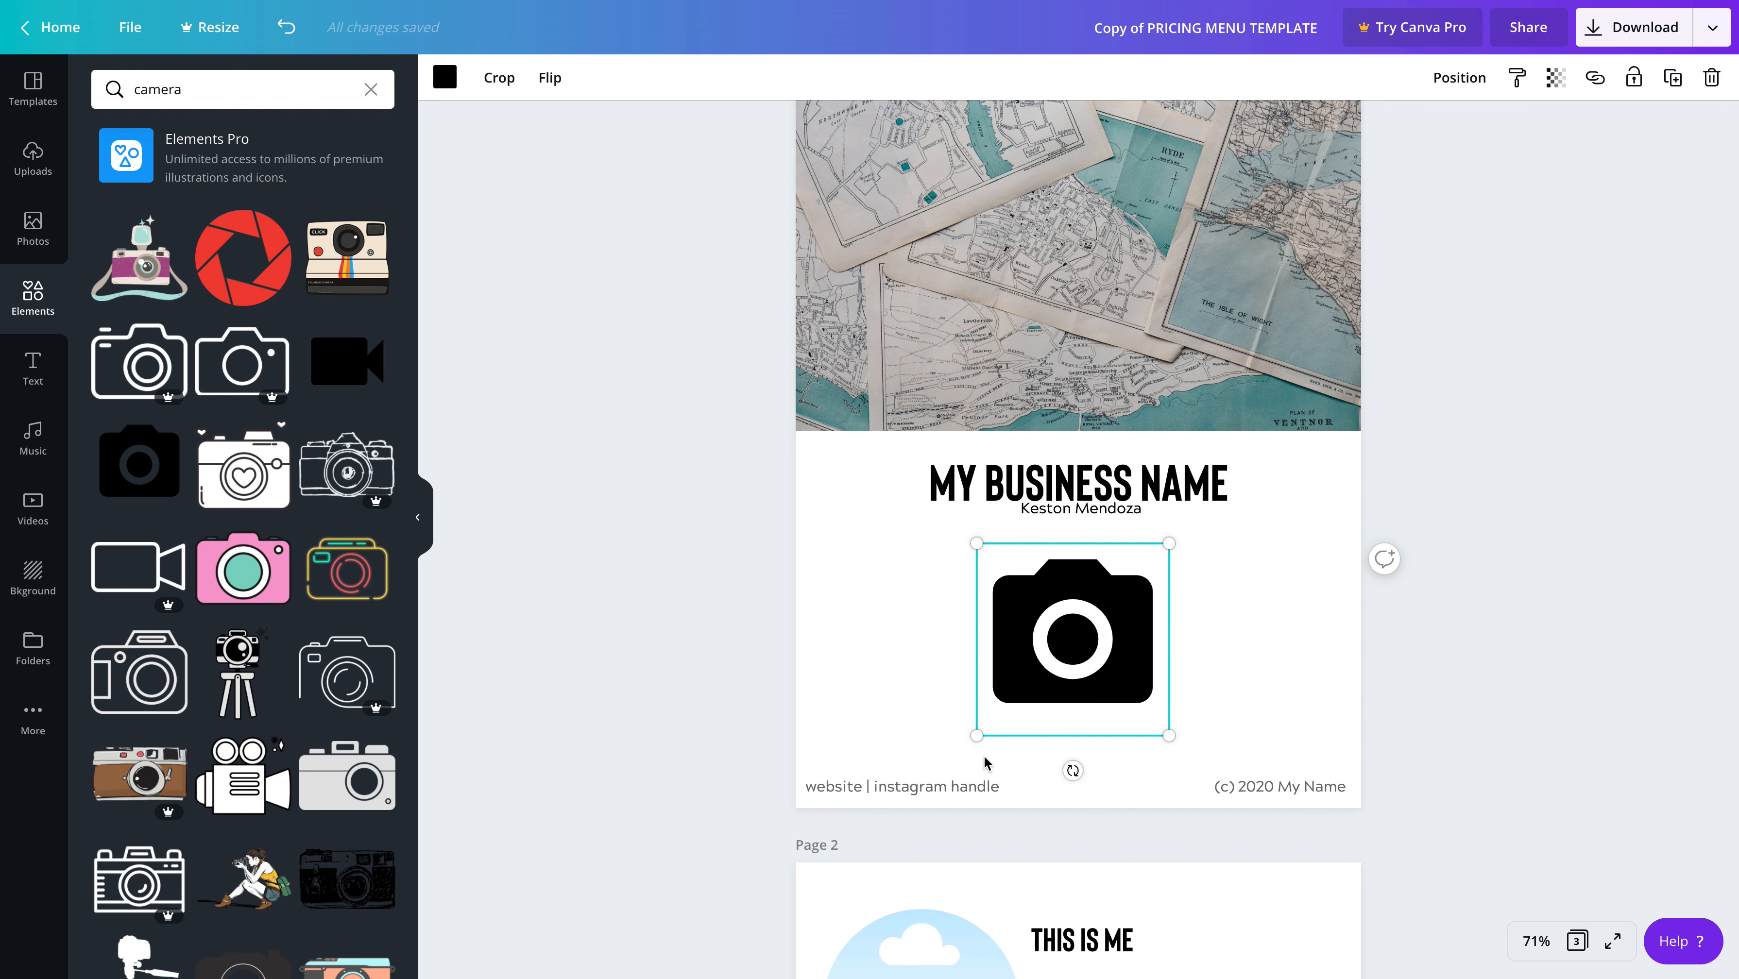
Replace the word "website" in page 1's footer text with the owner's web address and widen the text box
{"action": "scroll", "coordinate": [921, 781], "scroll_direction": "down", "scroll_amount": 1}
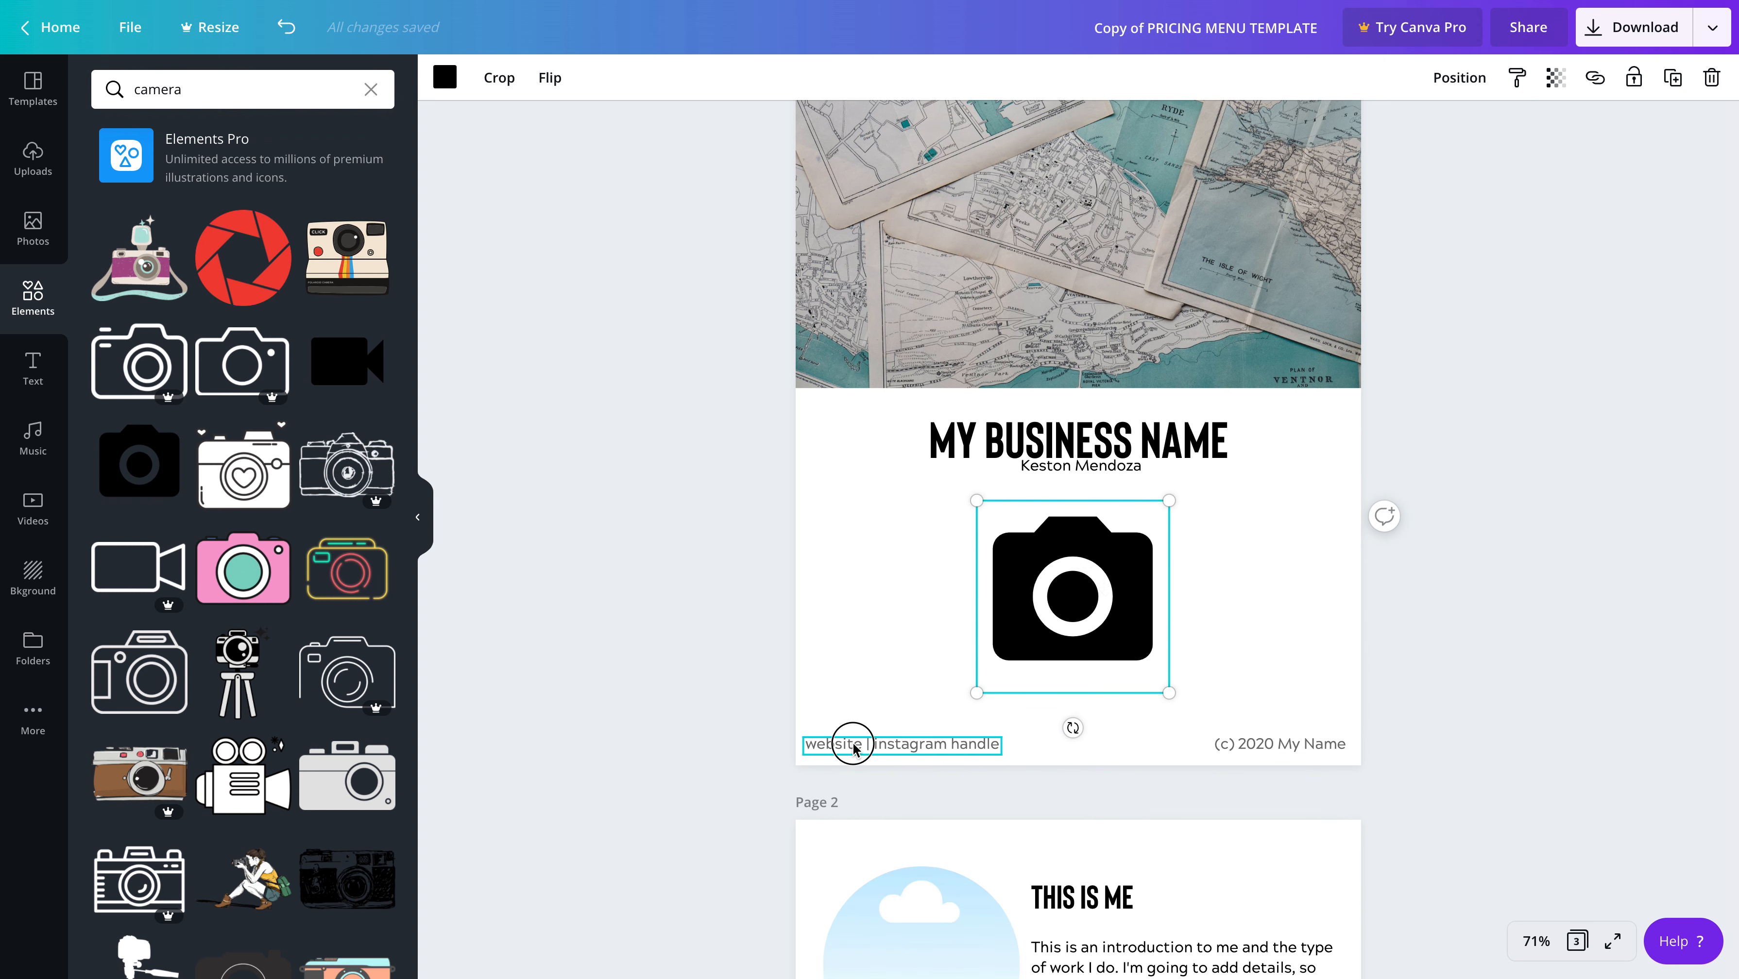
{"action": "left_click", "coordinate": [852, 743]}
{"action": "double_click", "coordinate": [883, 744]}
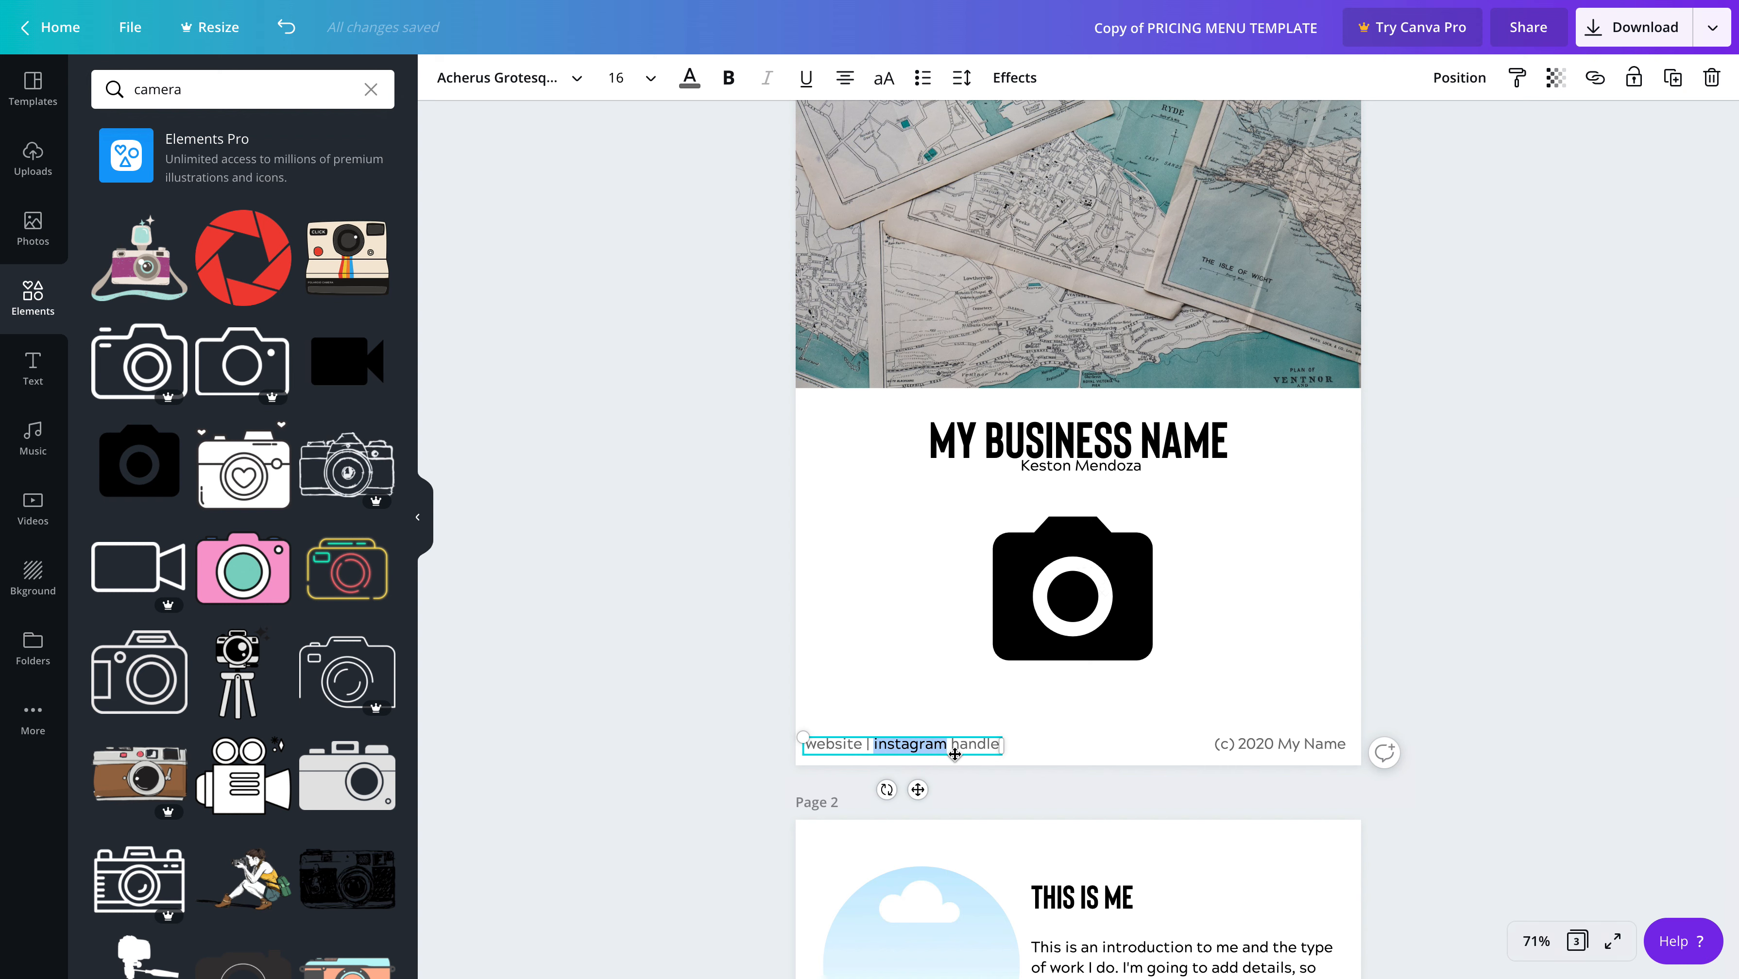
{"action": "left_click_drag", "start_coordinate": [947, 747], "coordinate": [855, 748]}
{"action": "left_click", "coordinate": [857, 746]}
{"action": "left_click_drag", "start_coordinate": [862, 745], "coordinate": [796, 746]}
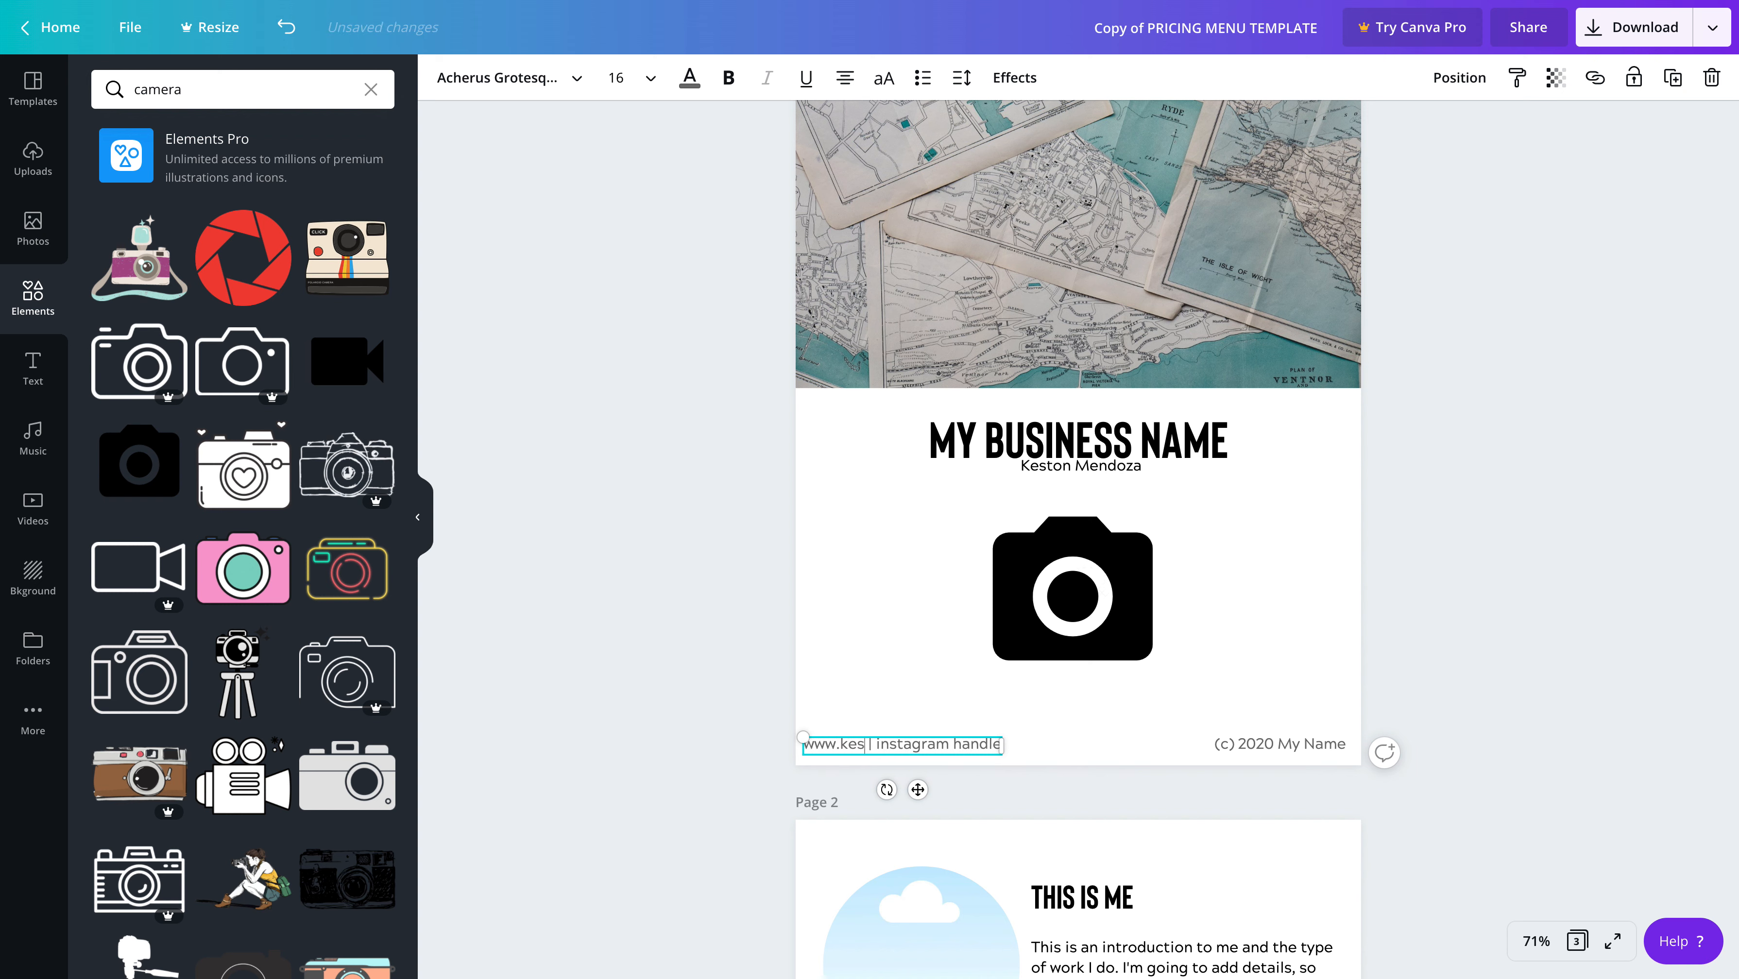
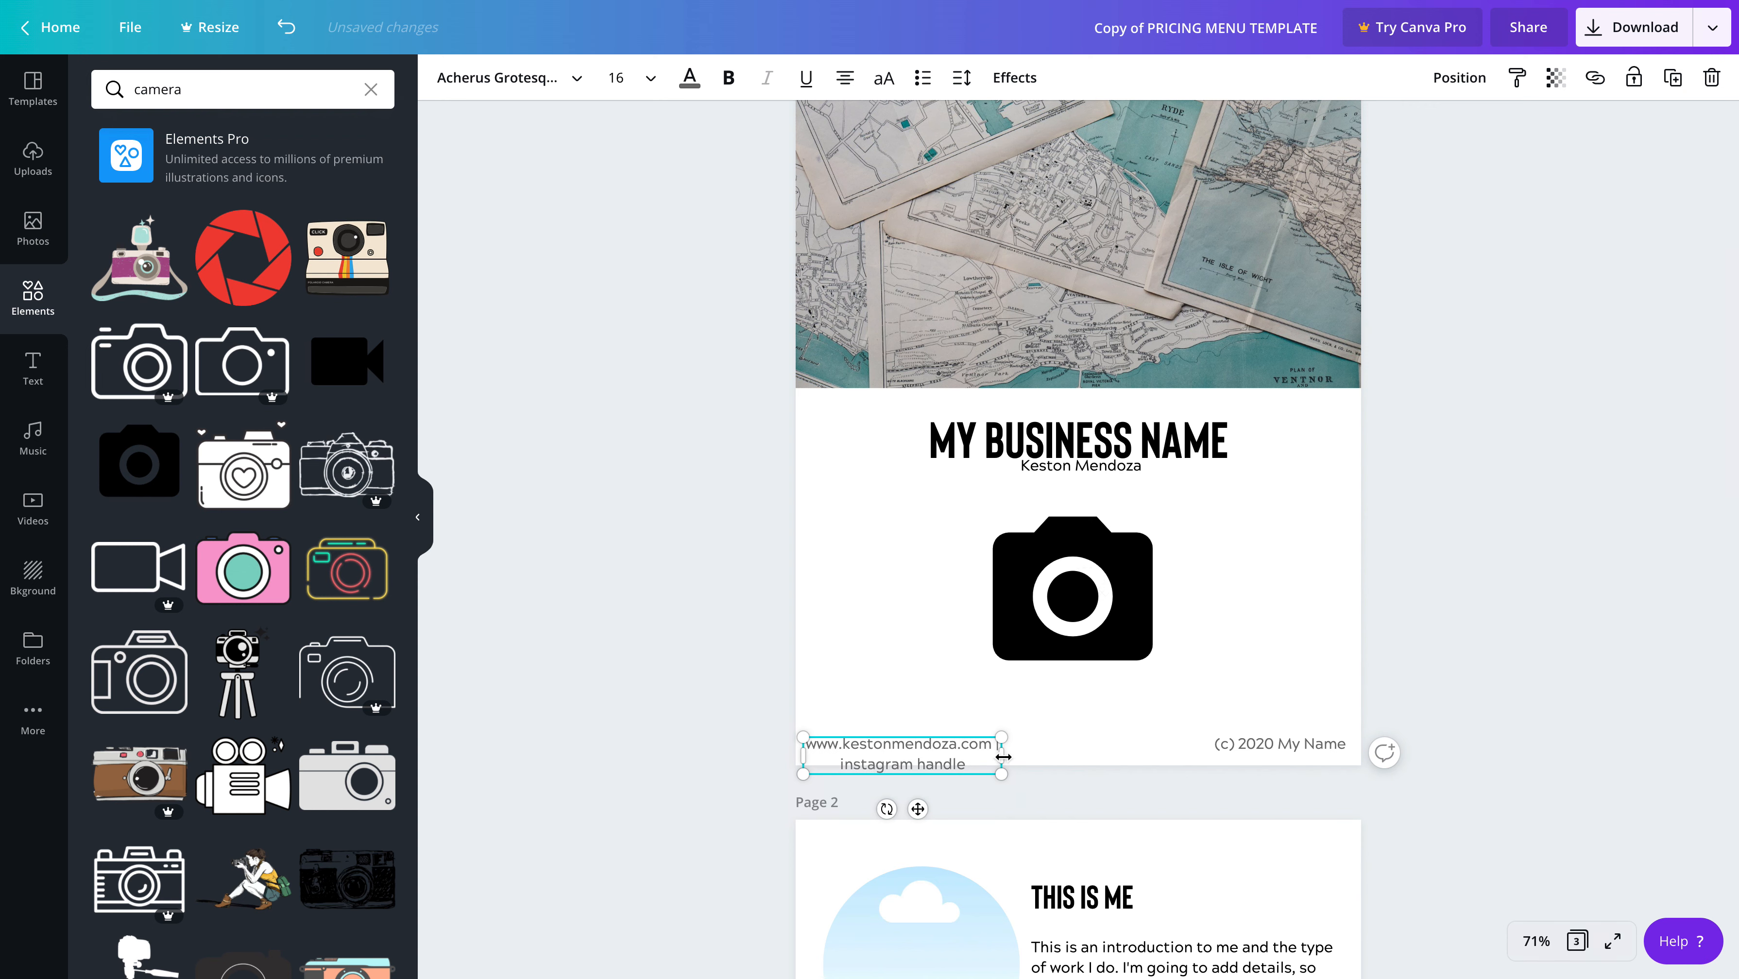
{"action": "left_click_drag", "start_coordinate": [1003, 757], "coordinate": [1119, 753]}
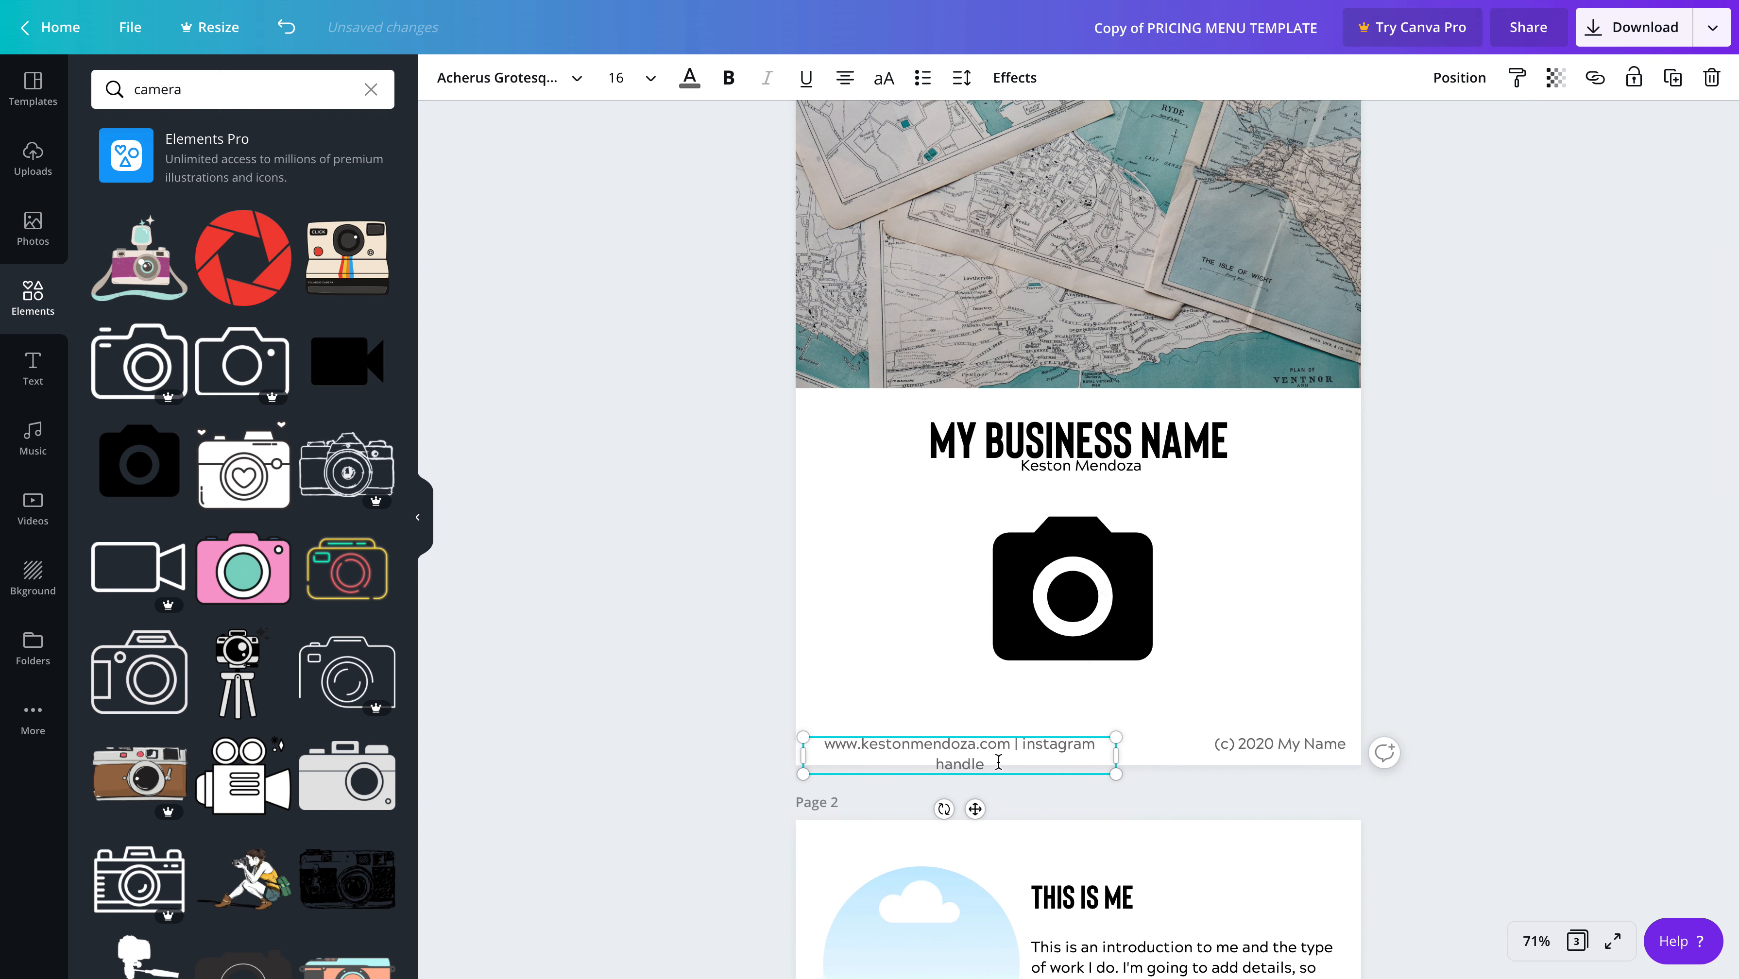
Replace "instagram handle" in page 1's footer with the owner's Instagram username and widen the text box to about 5.3 so everything fits on one line
{"action": "key", "text": "BackSpace"}
{"action": "key", "text": "BackSpace"}
{"action": "key", "text": "BackSpace"}
{"action": "key", "text": "BackSpace"}
{"action": "key", "text": "BackSpace"}
{"action": "key", "text": "BackSpace"}
{"action": "key", "text": "BackSpace"}
{"action": "key", "text": "BackSpace"}
{"action": "key", "text": "BackSpace"}
{"action": "key", "text": "BackSpace"}
{"action": "key", "text": "BackSpace"}
{"action": "key", "text": "BackSpace"}
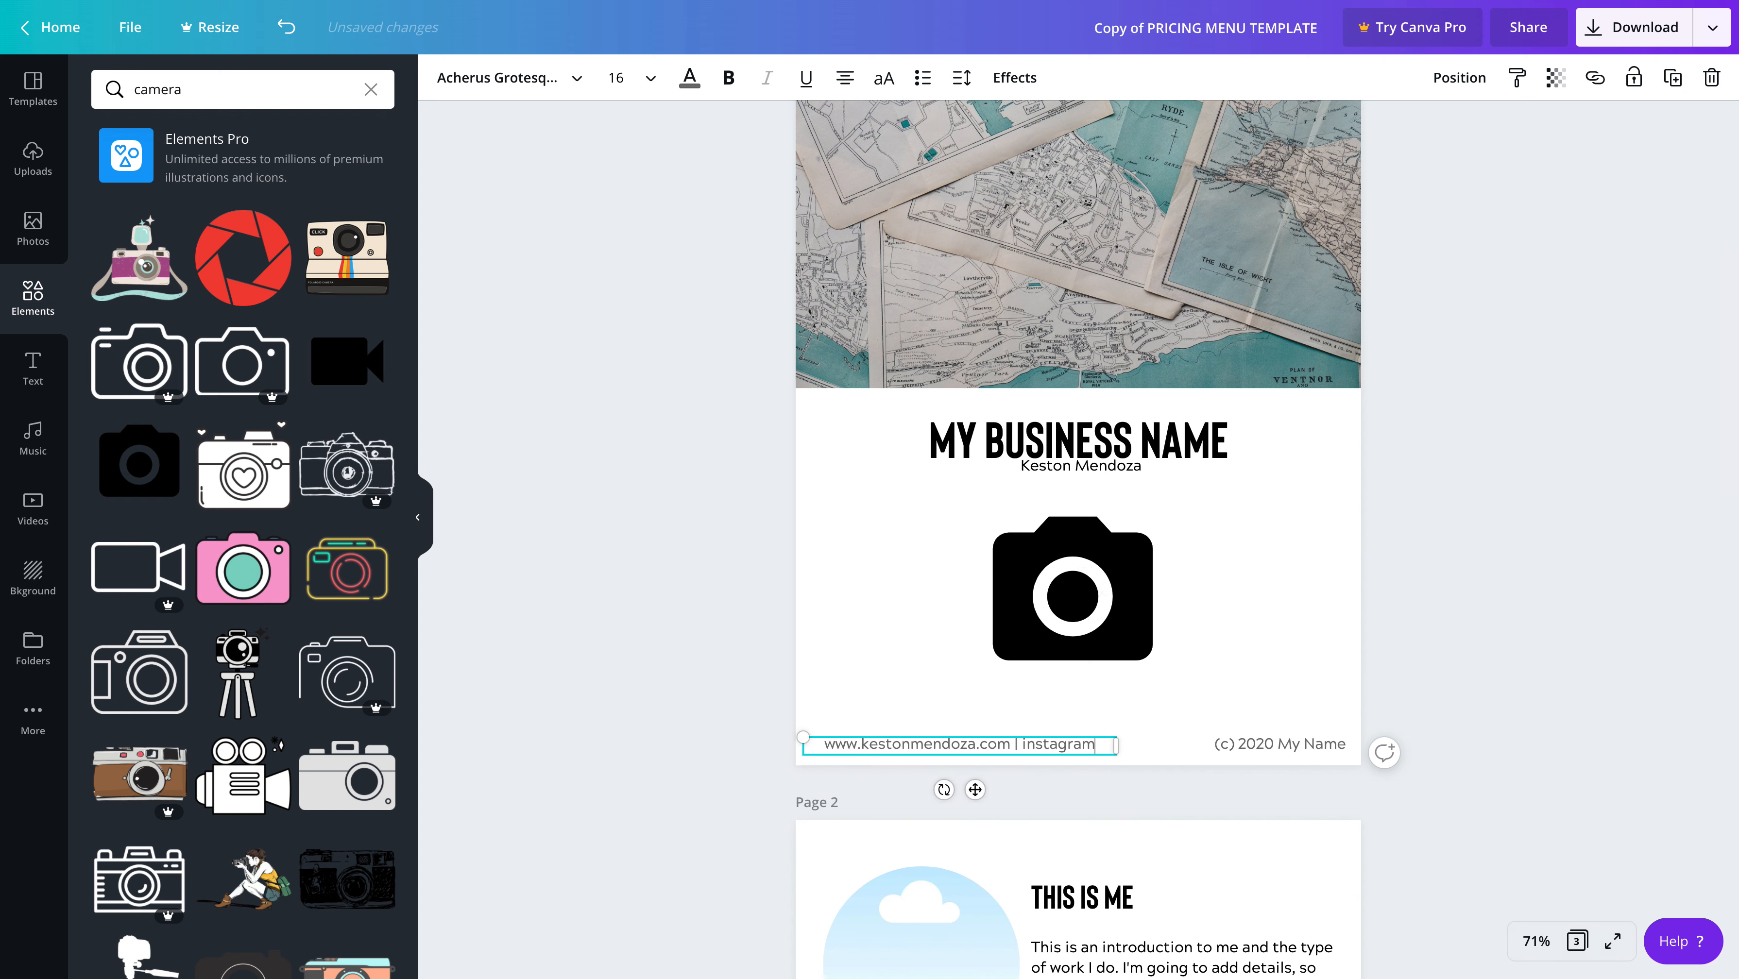
{"action": "key", "text": "BackSpace"}
{"action": "key", "text": "BackSpace"}
{"action": "key", "text": "BackSpace"}
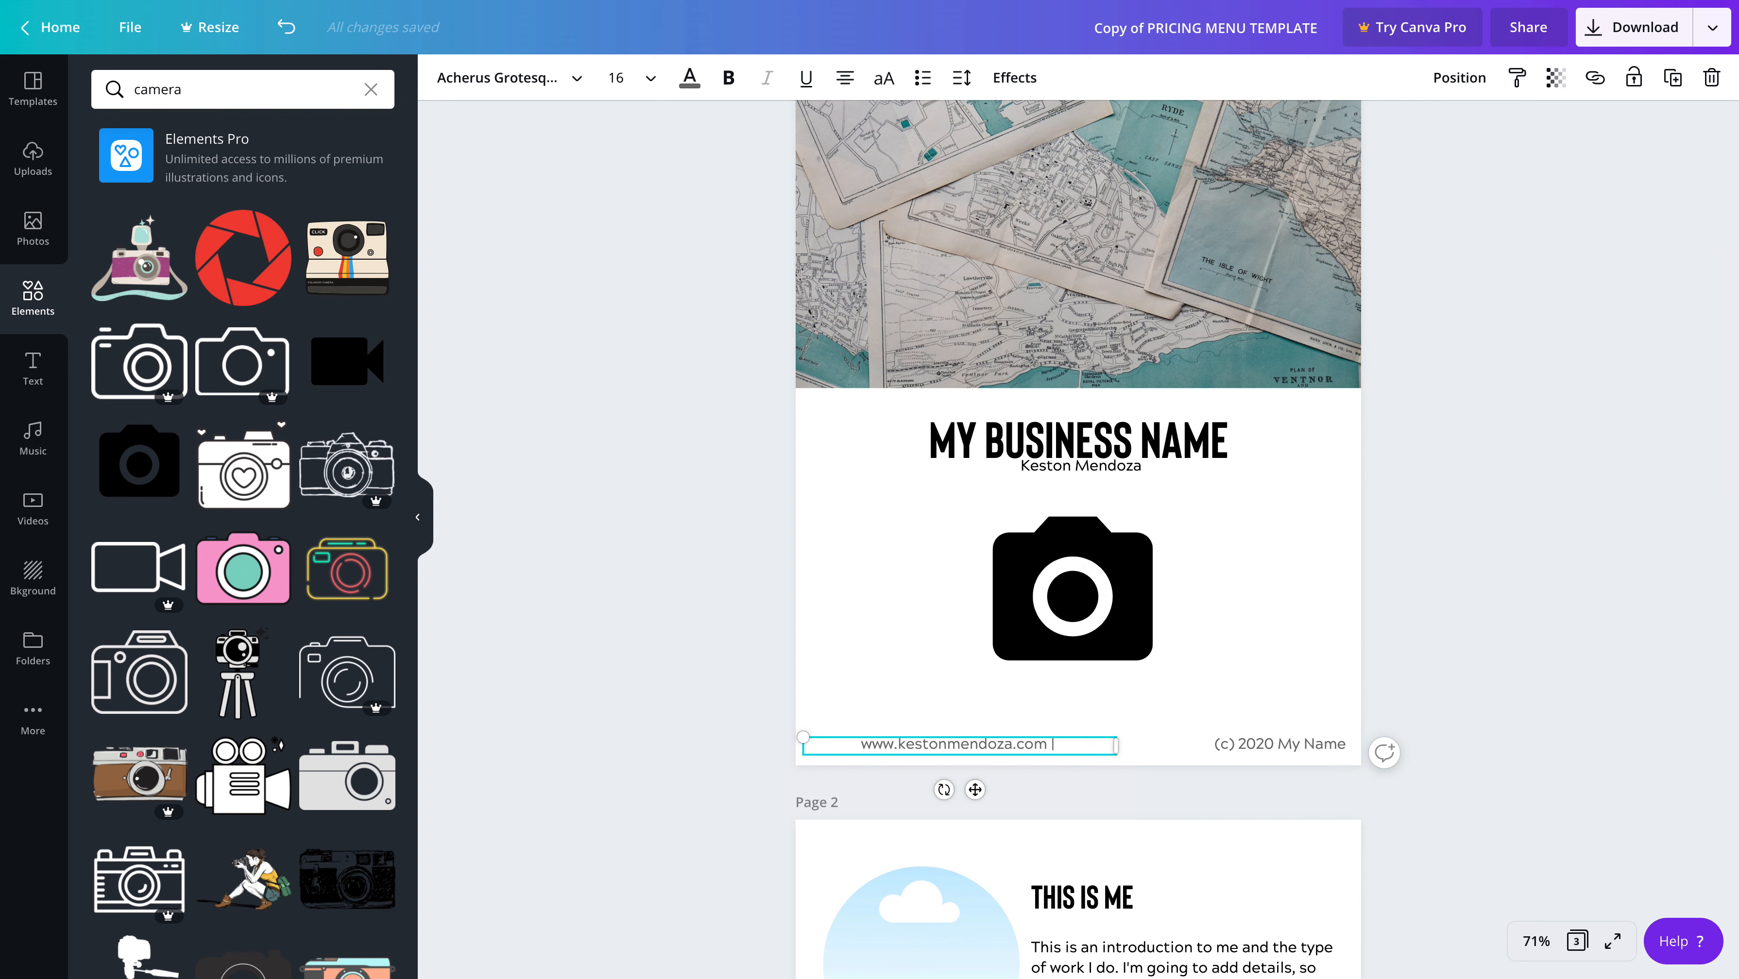
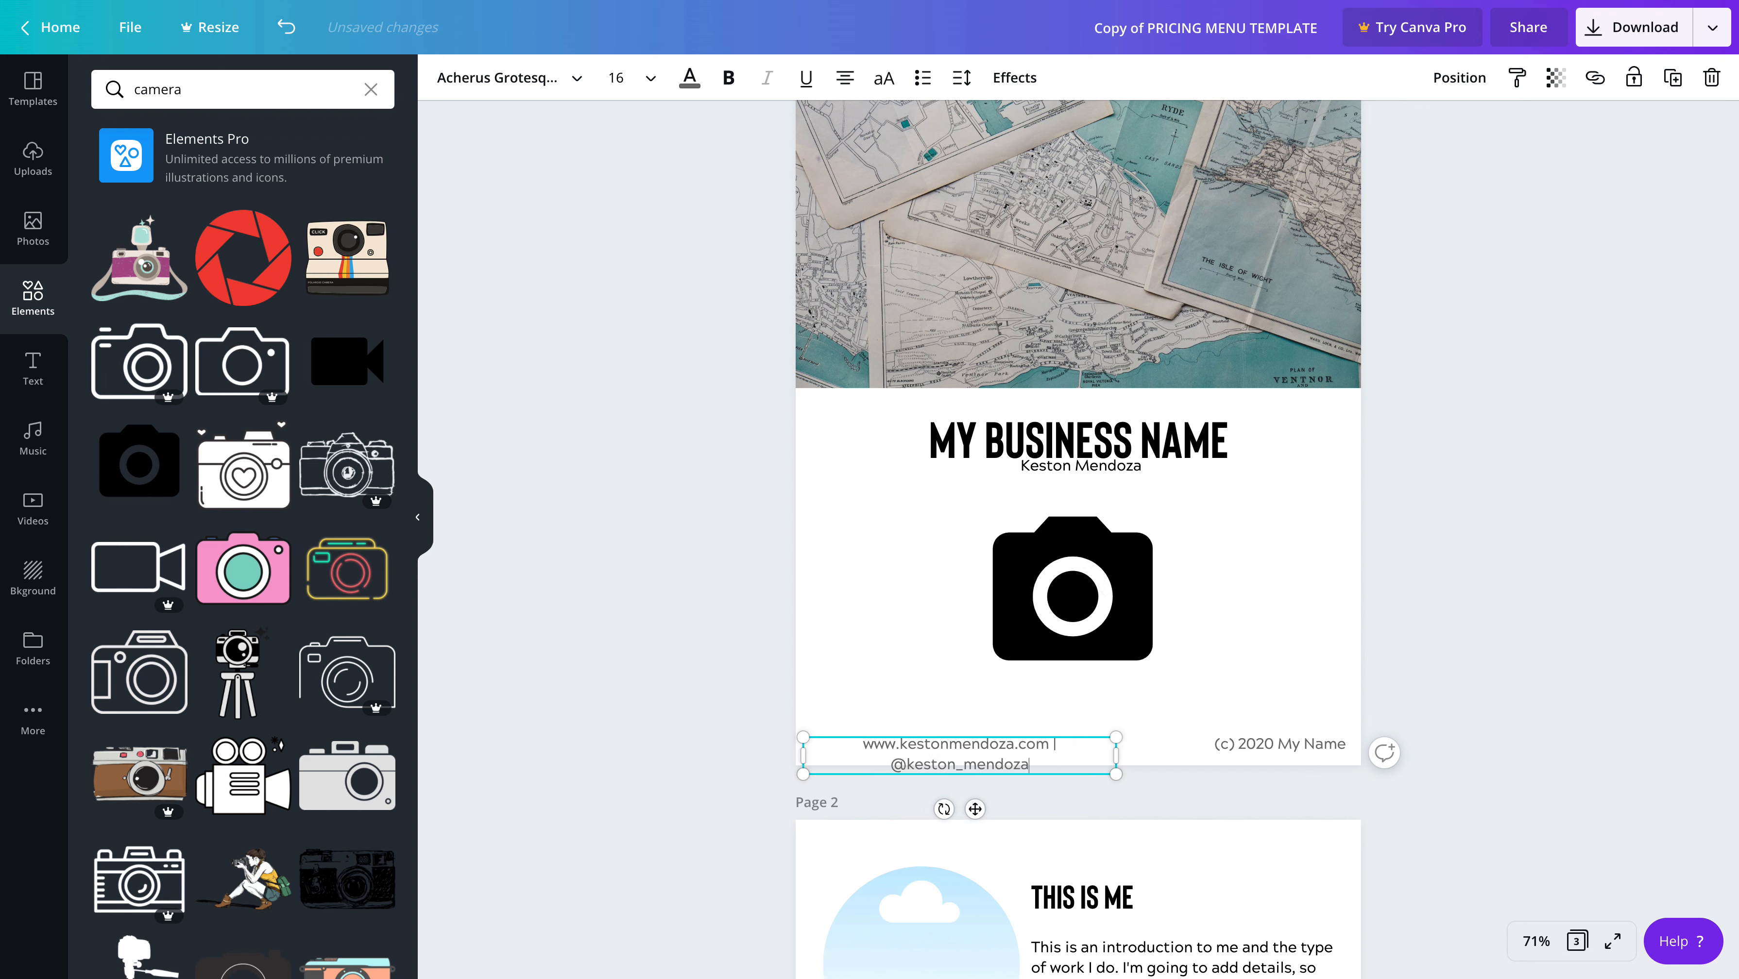
{"action": "left_click_drag", "start_coordinate": [1116, 755], "coordinate": [1159, 757]}
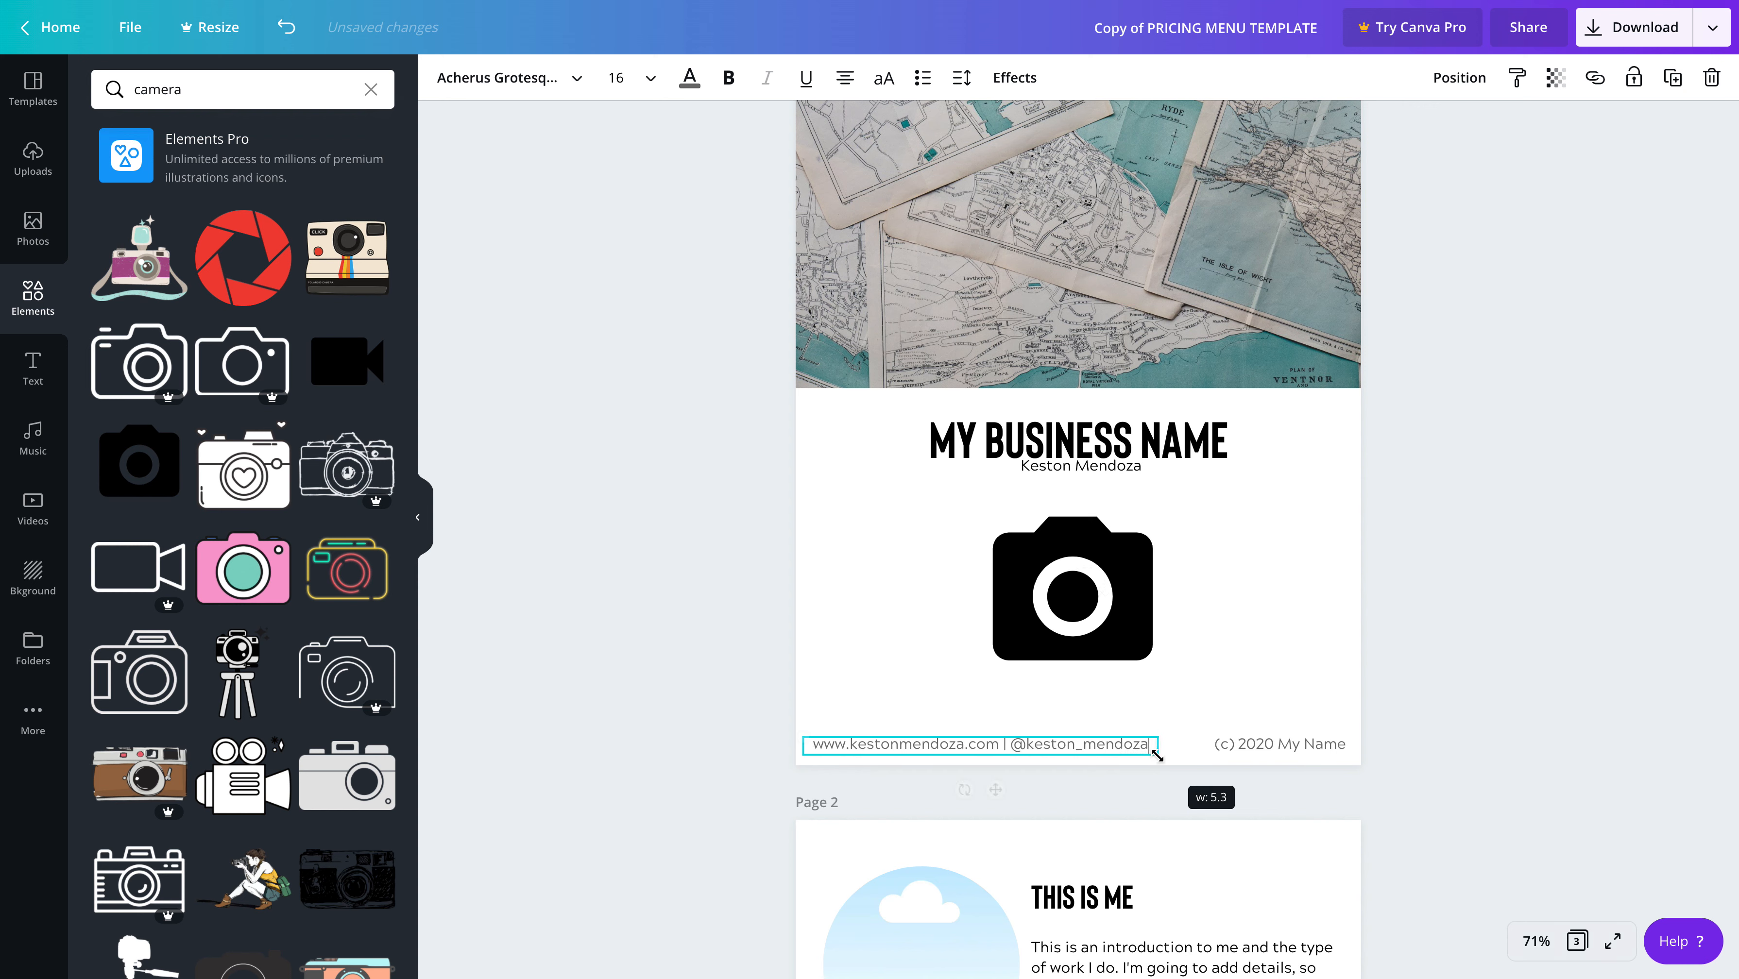
{"action": "left_click", "coordinate": [1048, 720]}
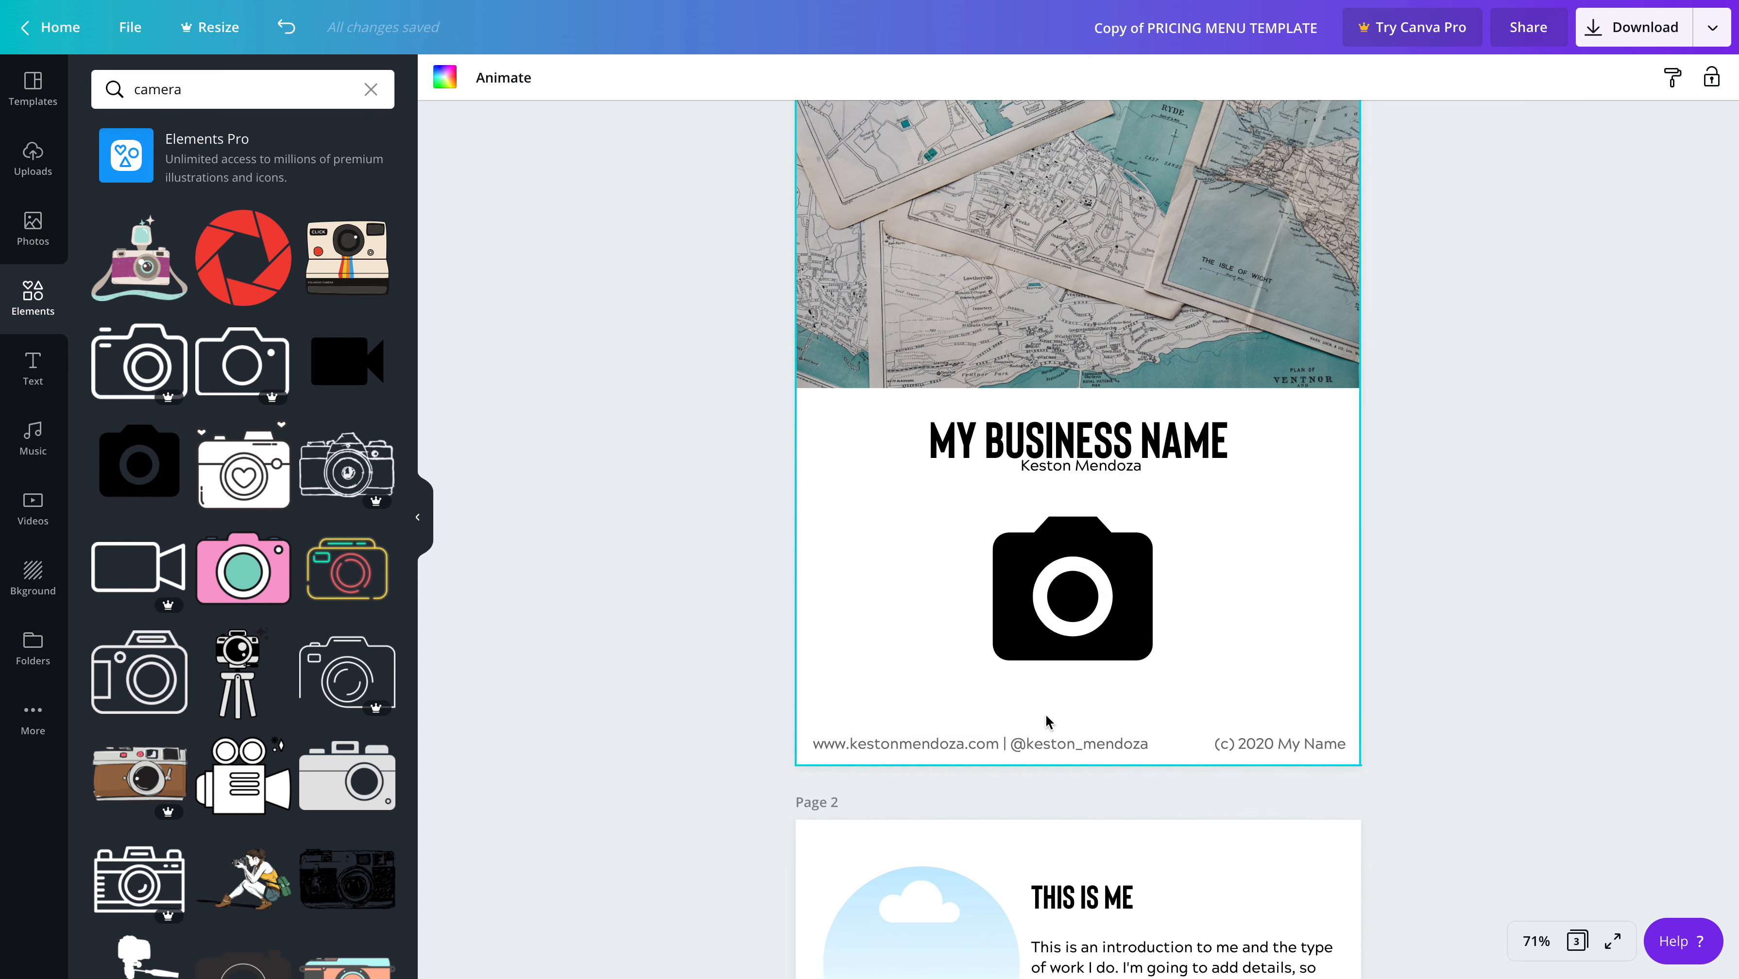
Delete the "(c) 2020 My Name" copyright text from page 1's footer
{"action": "left_click", "coordinate": [1244, 743]}
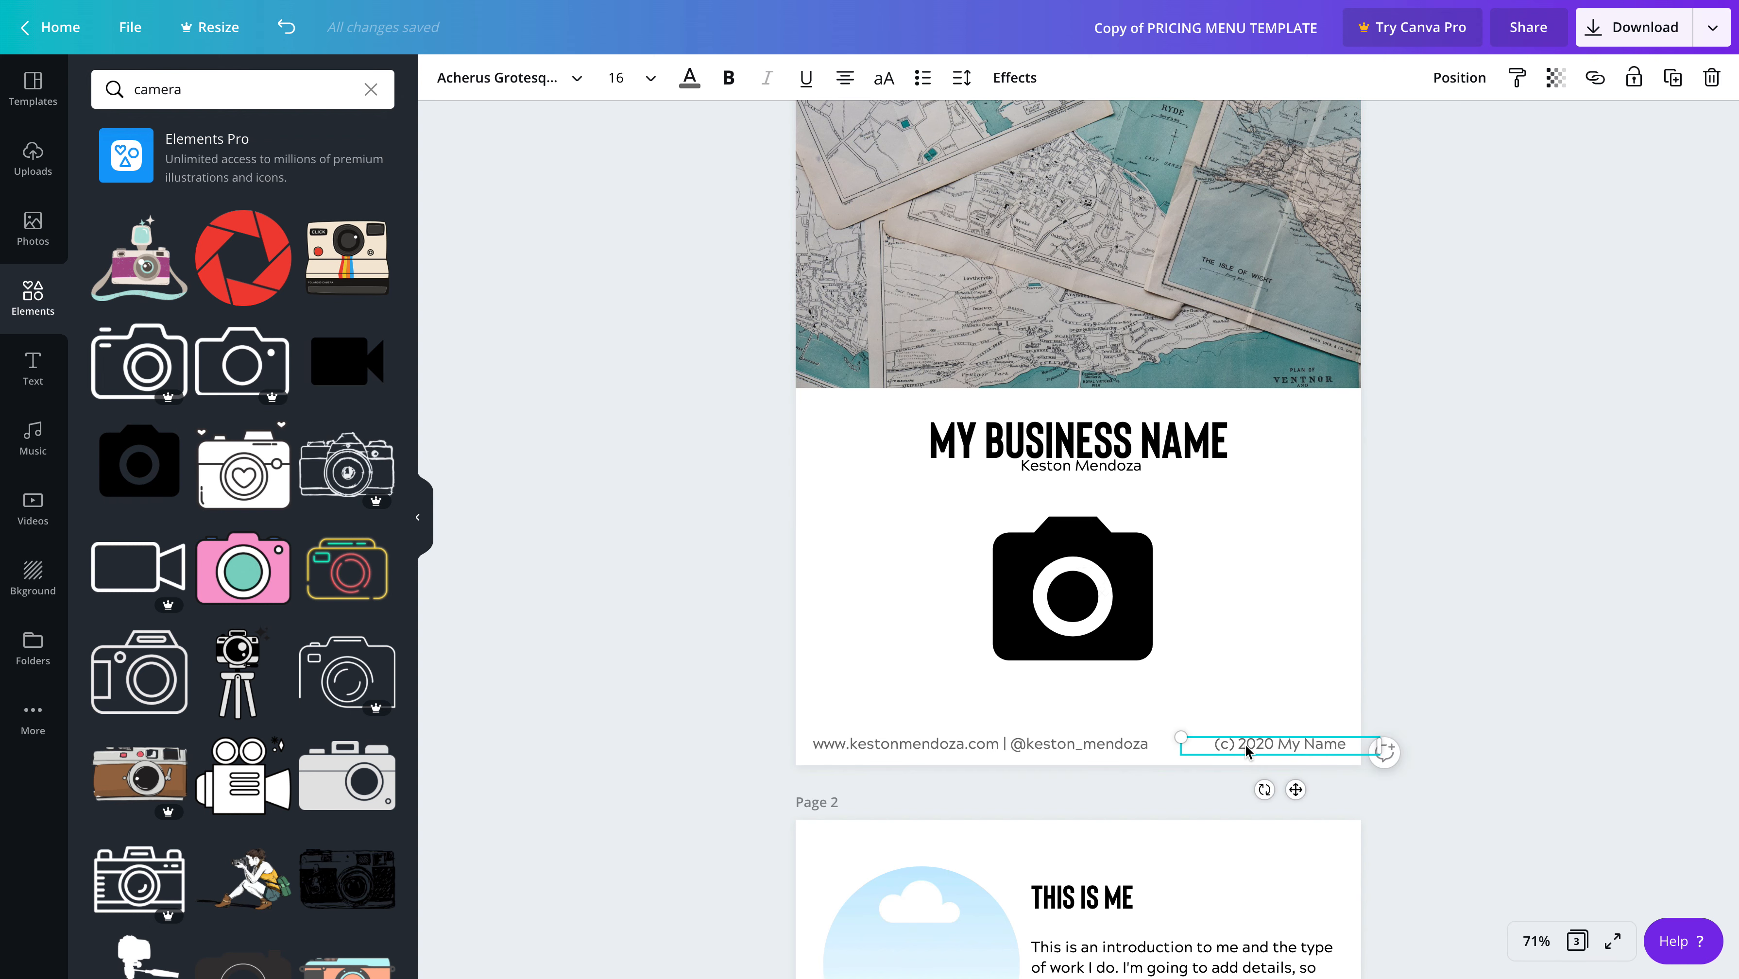
{"action": "key", "text": "Delete"}
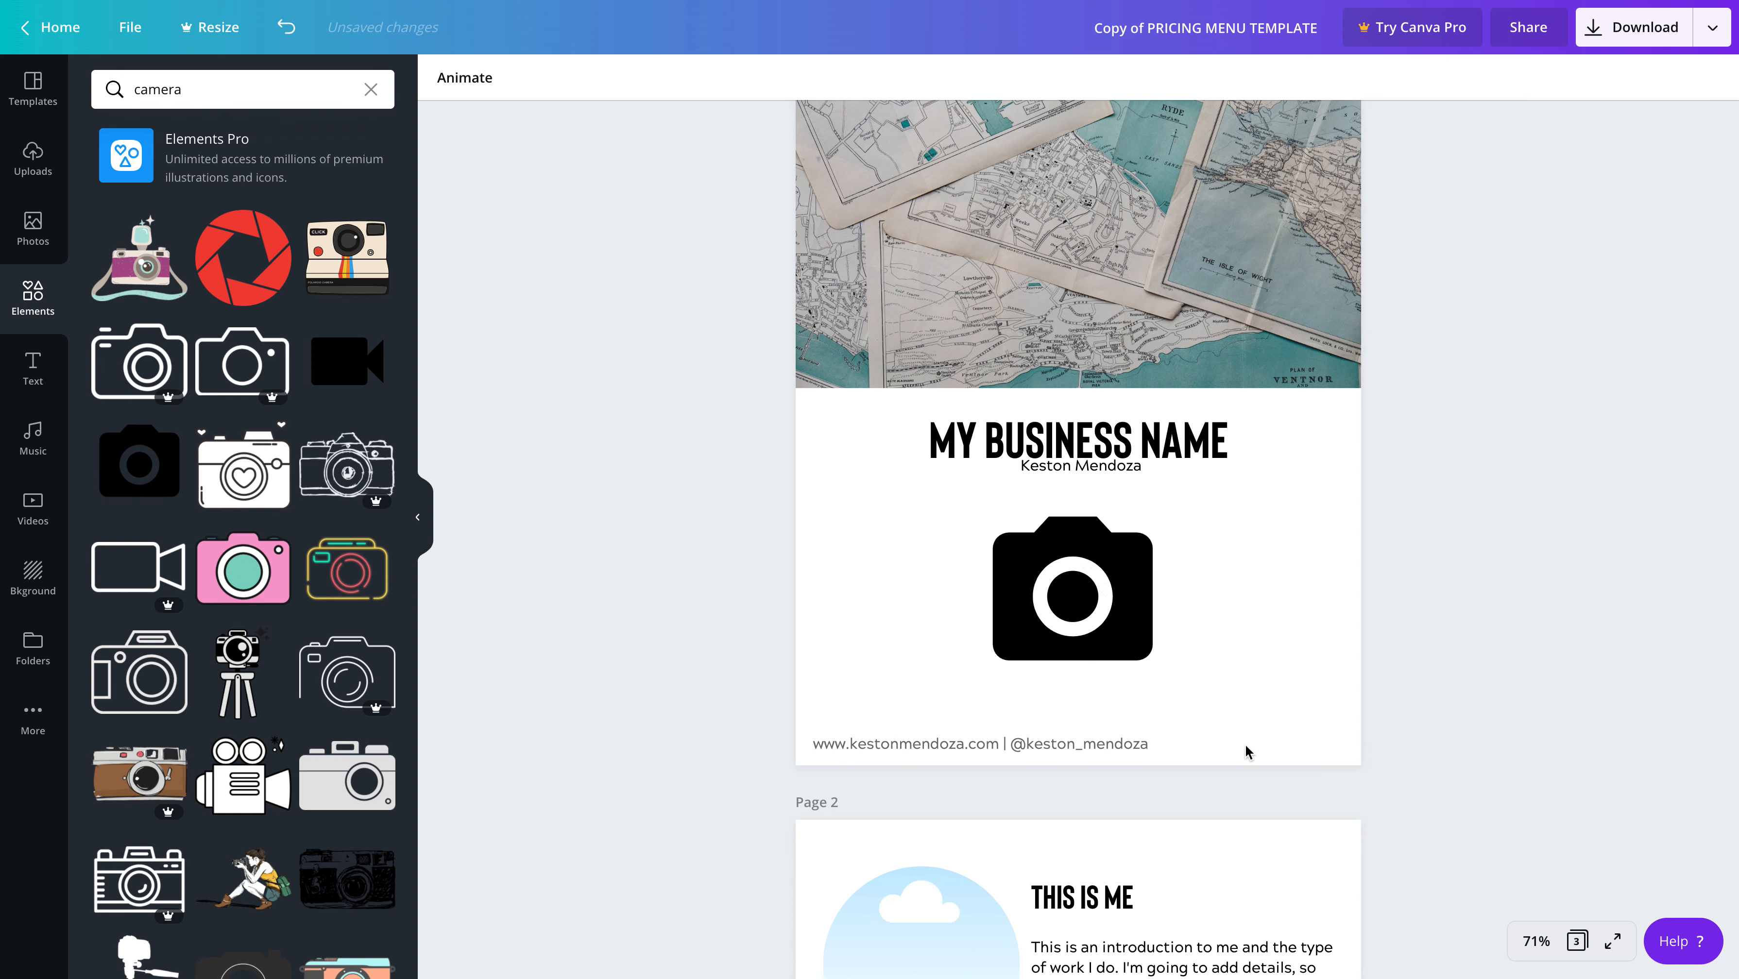
{"action": "scroll", "coordinate": [1251, 769], "scroll_direction": "down", "scroll_amount": 5}
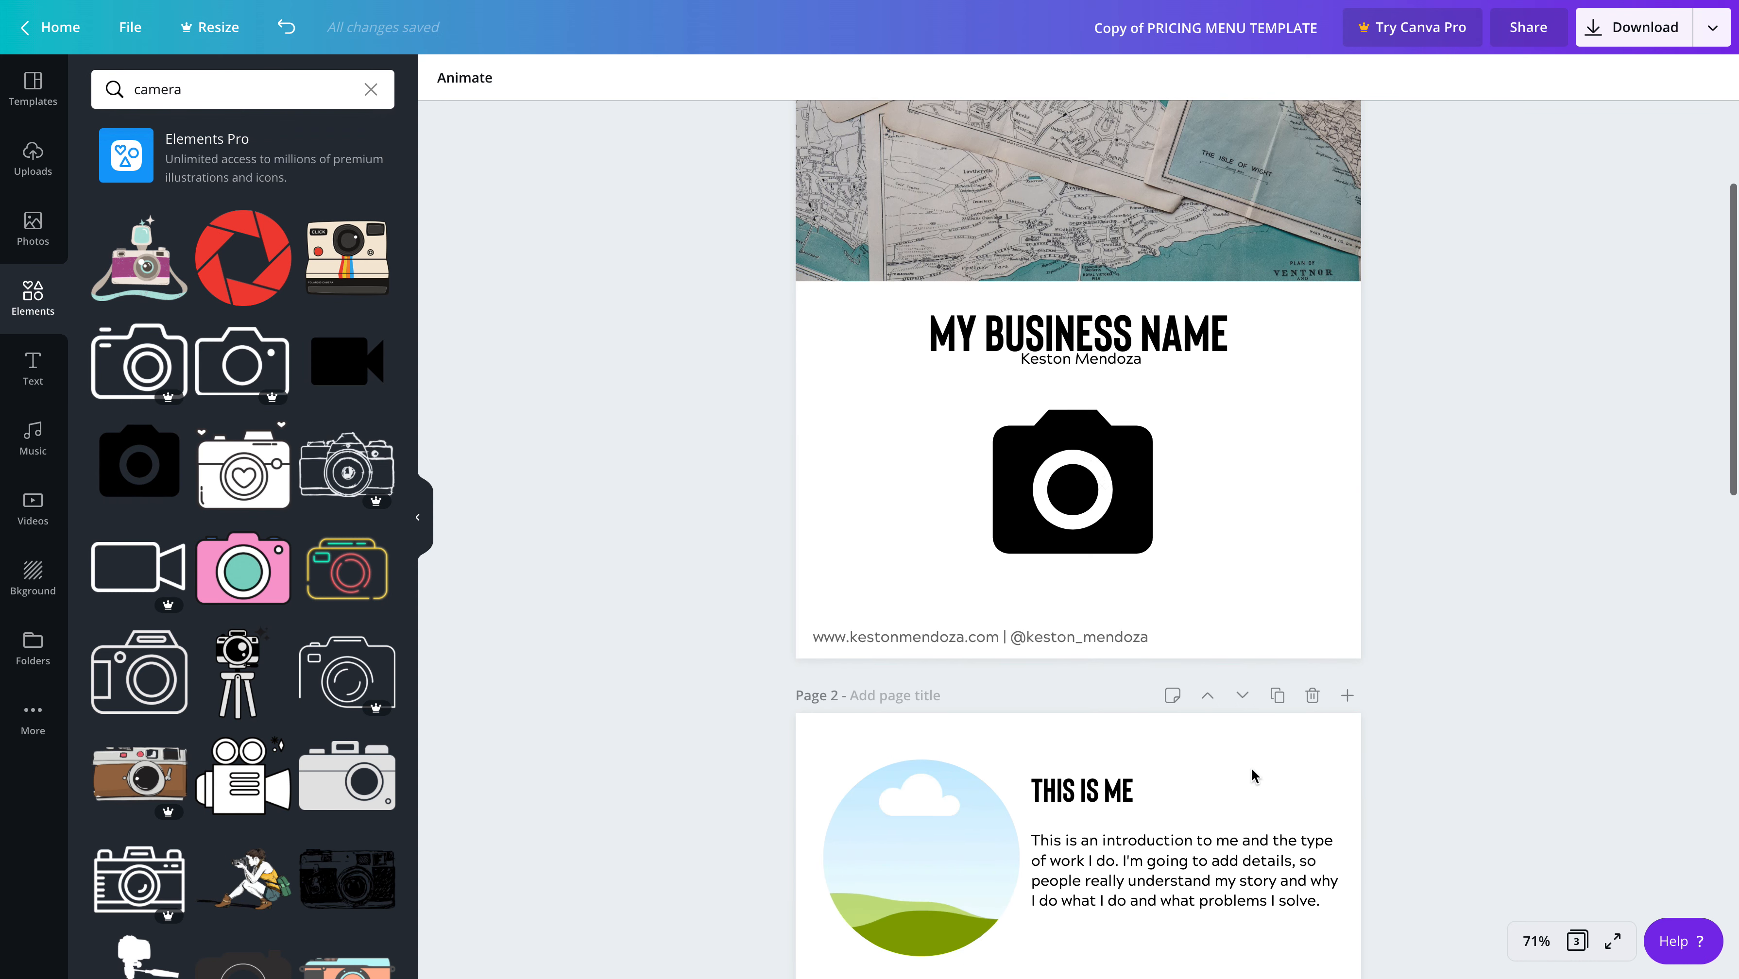
Replace the heading "THIS IS ME" on page 2 with "ABOUT ME"
{"action": "scroll", "coordinate": [1252, 770], "scroll_direction": "down", "scroll_amount": 1}
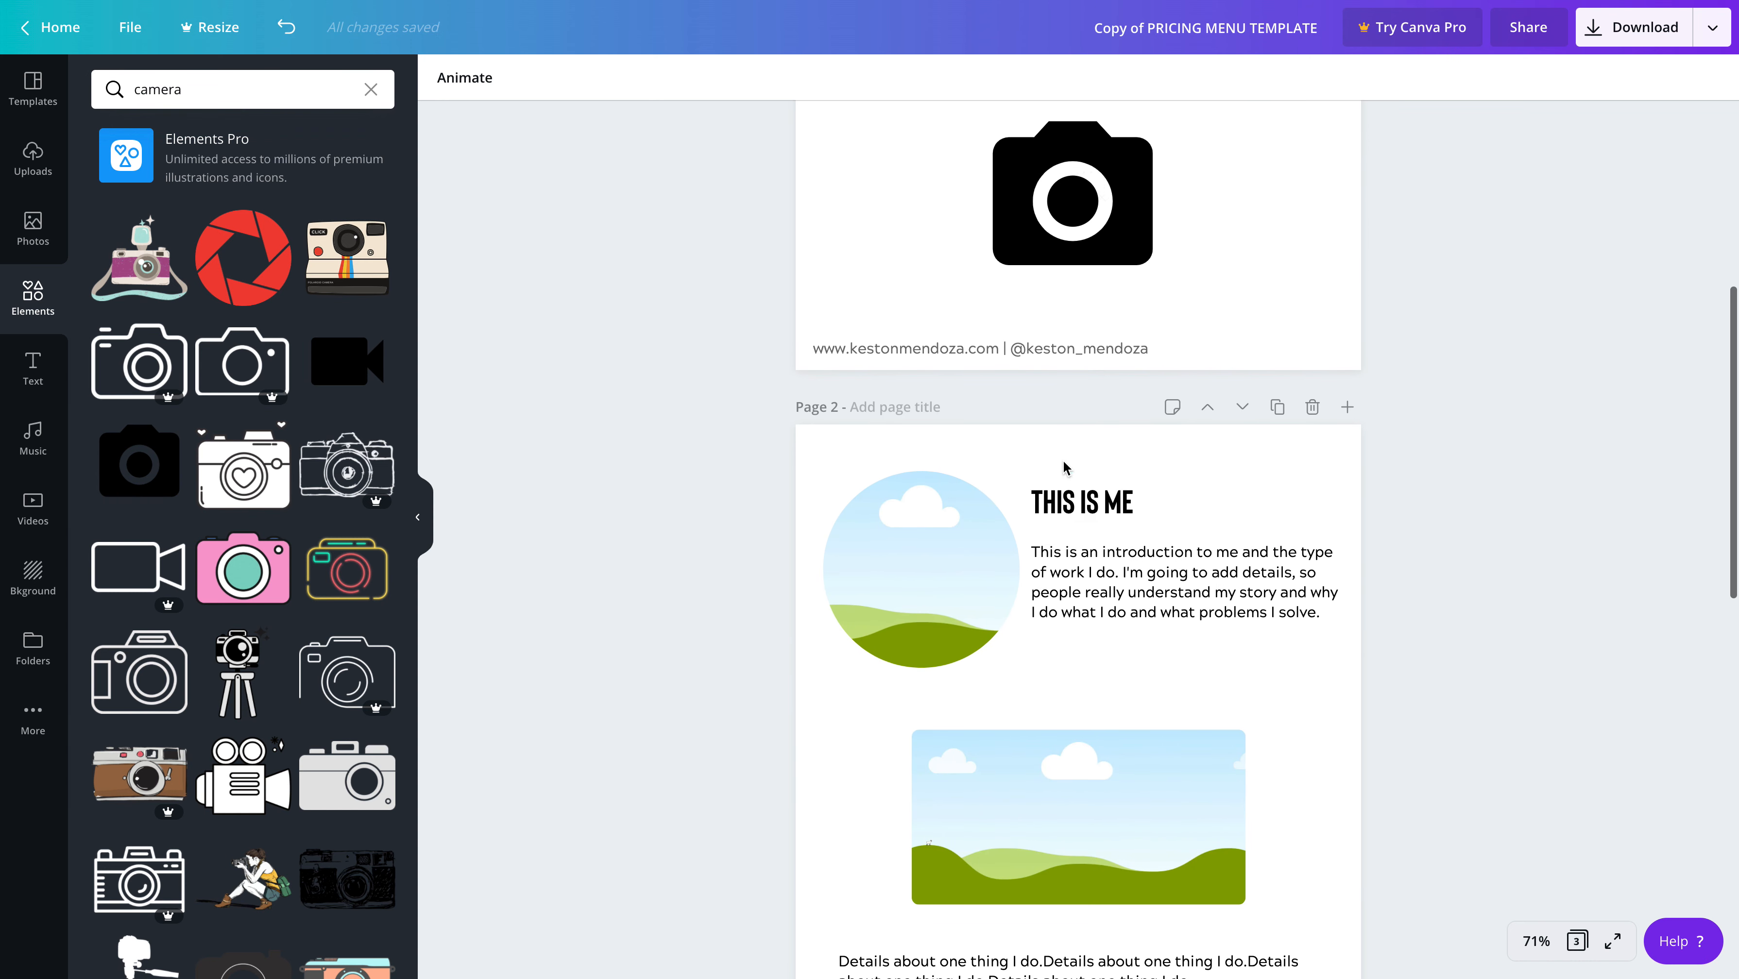
{"action": "left_click", "coordinate": [1091, 501]}
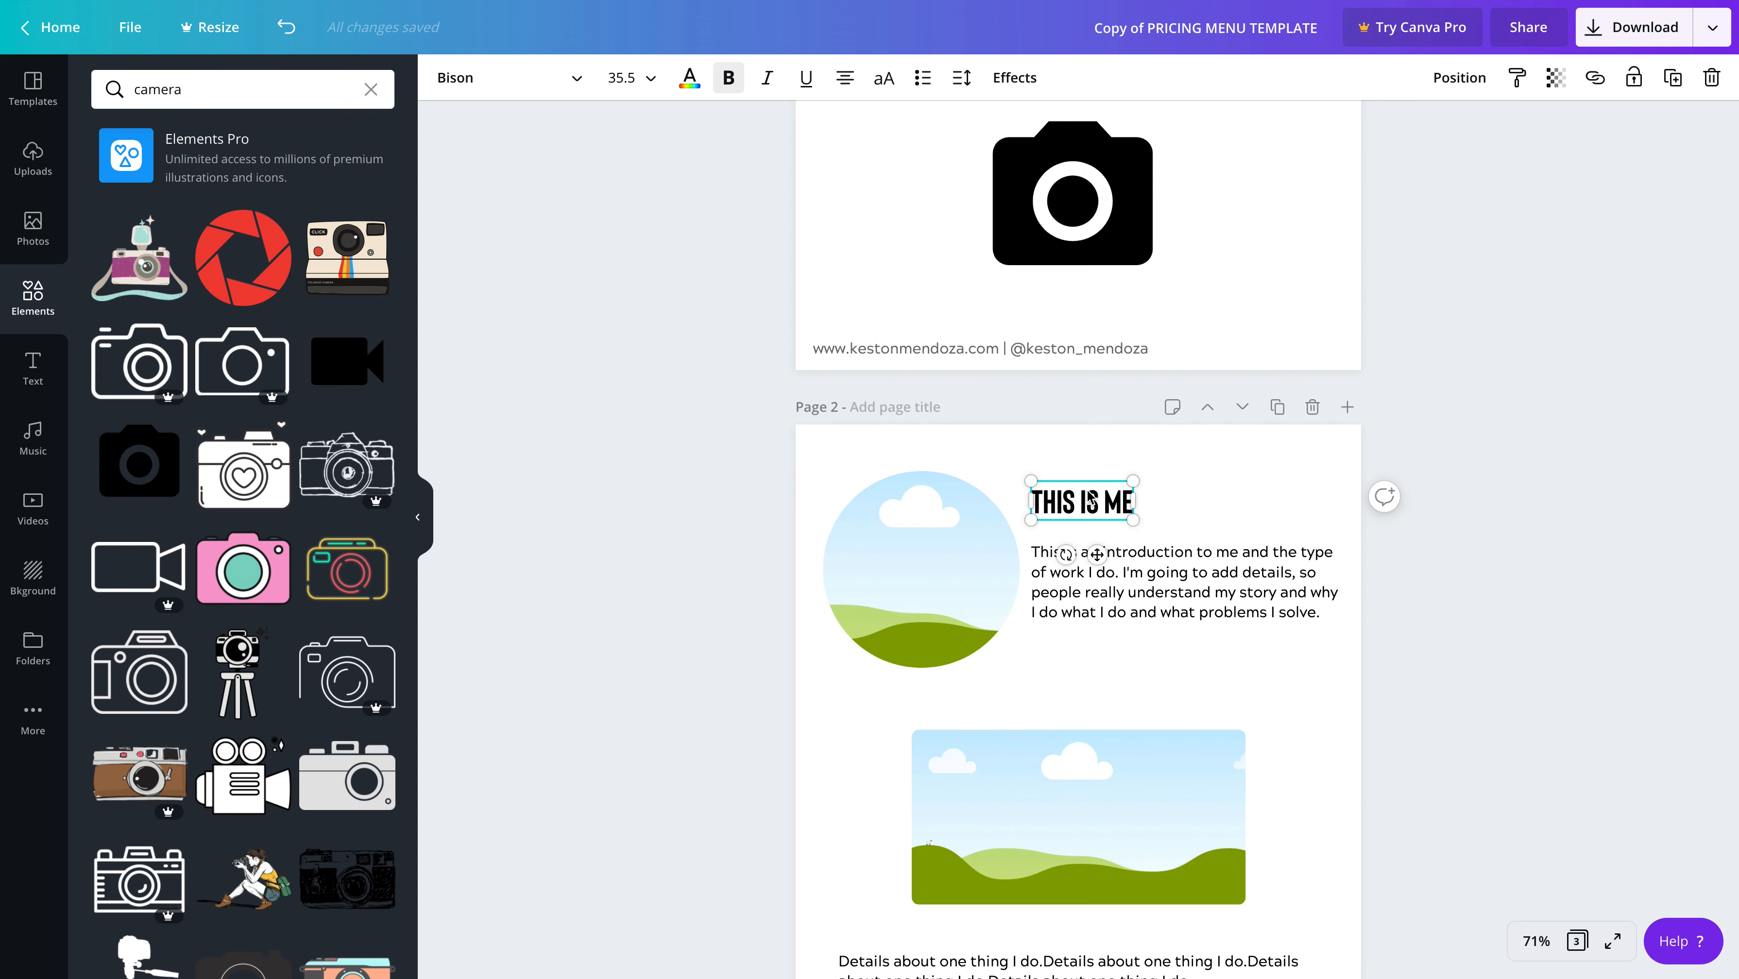
{"action": "scroll", "coordinate": [1091, 514], "scroll_direction": "down", "scroll_amount": 1}
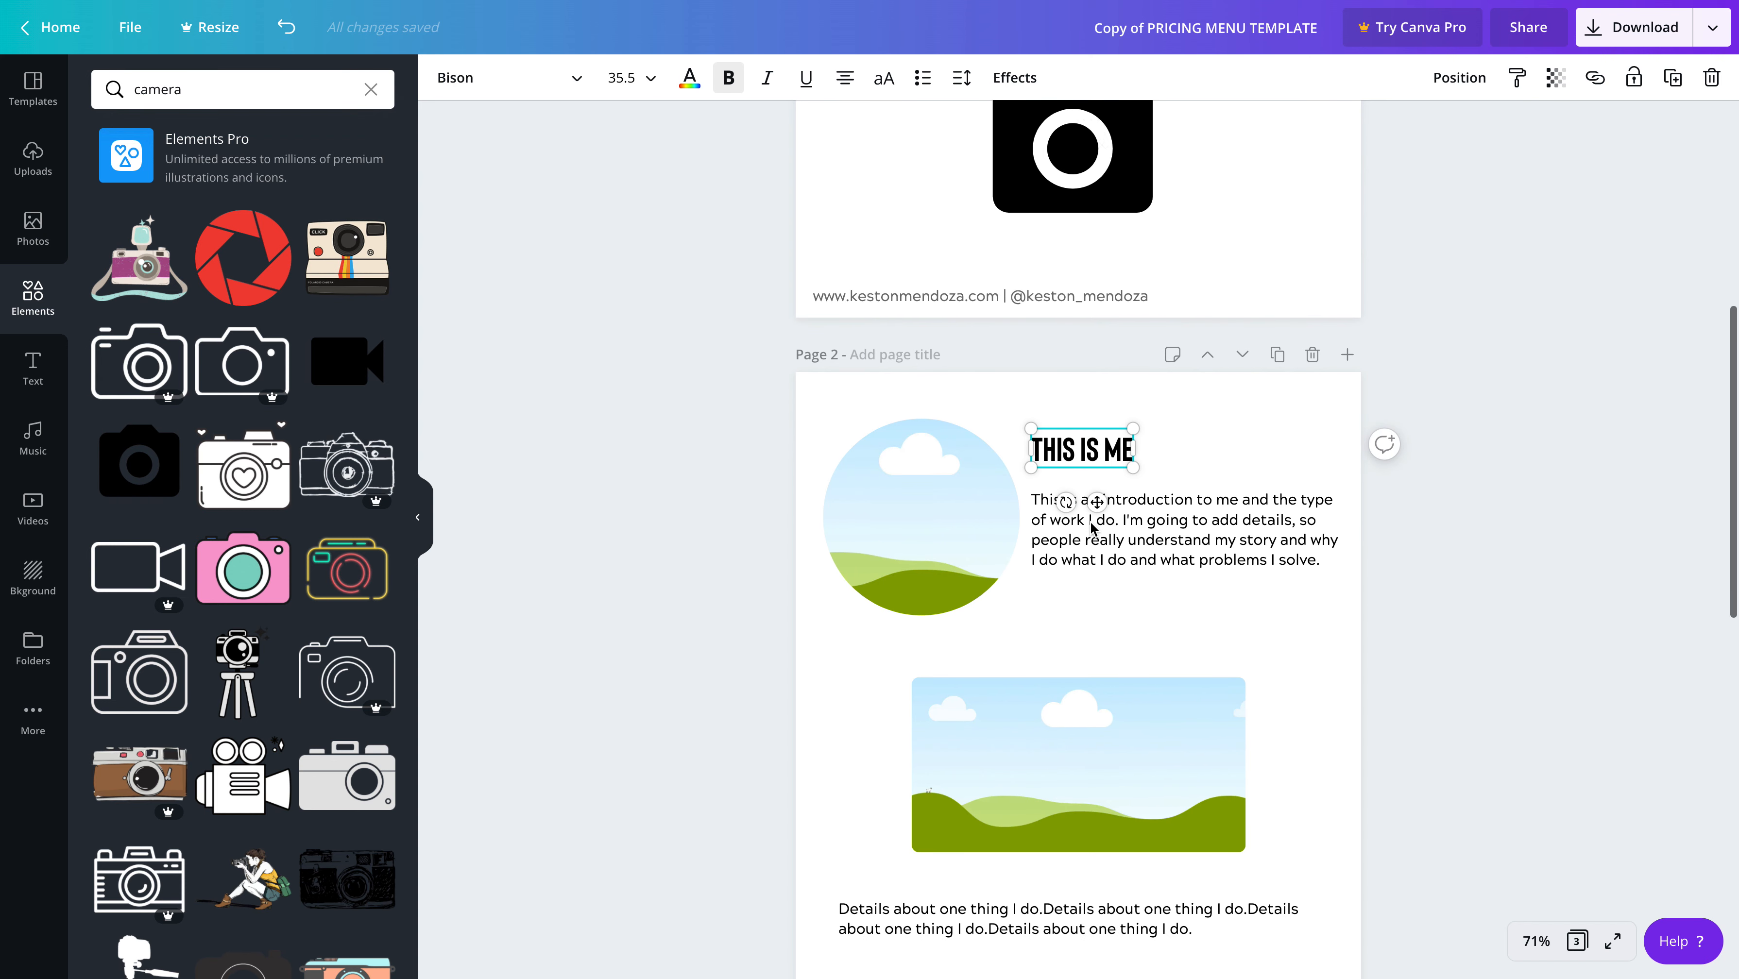
{"action": "left_click", "coordinate": [1091, 450]}
{"action": "double_click", "coordinate": [1118, 446]}
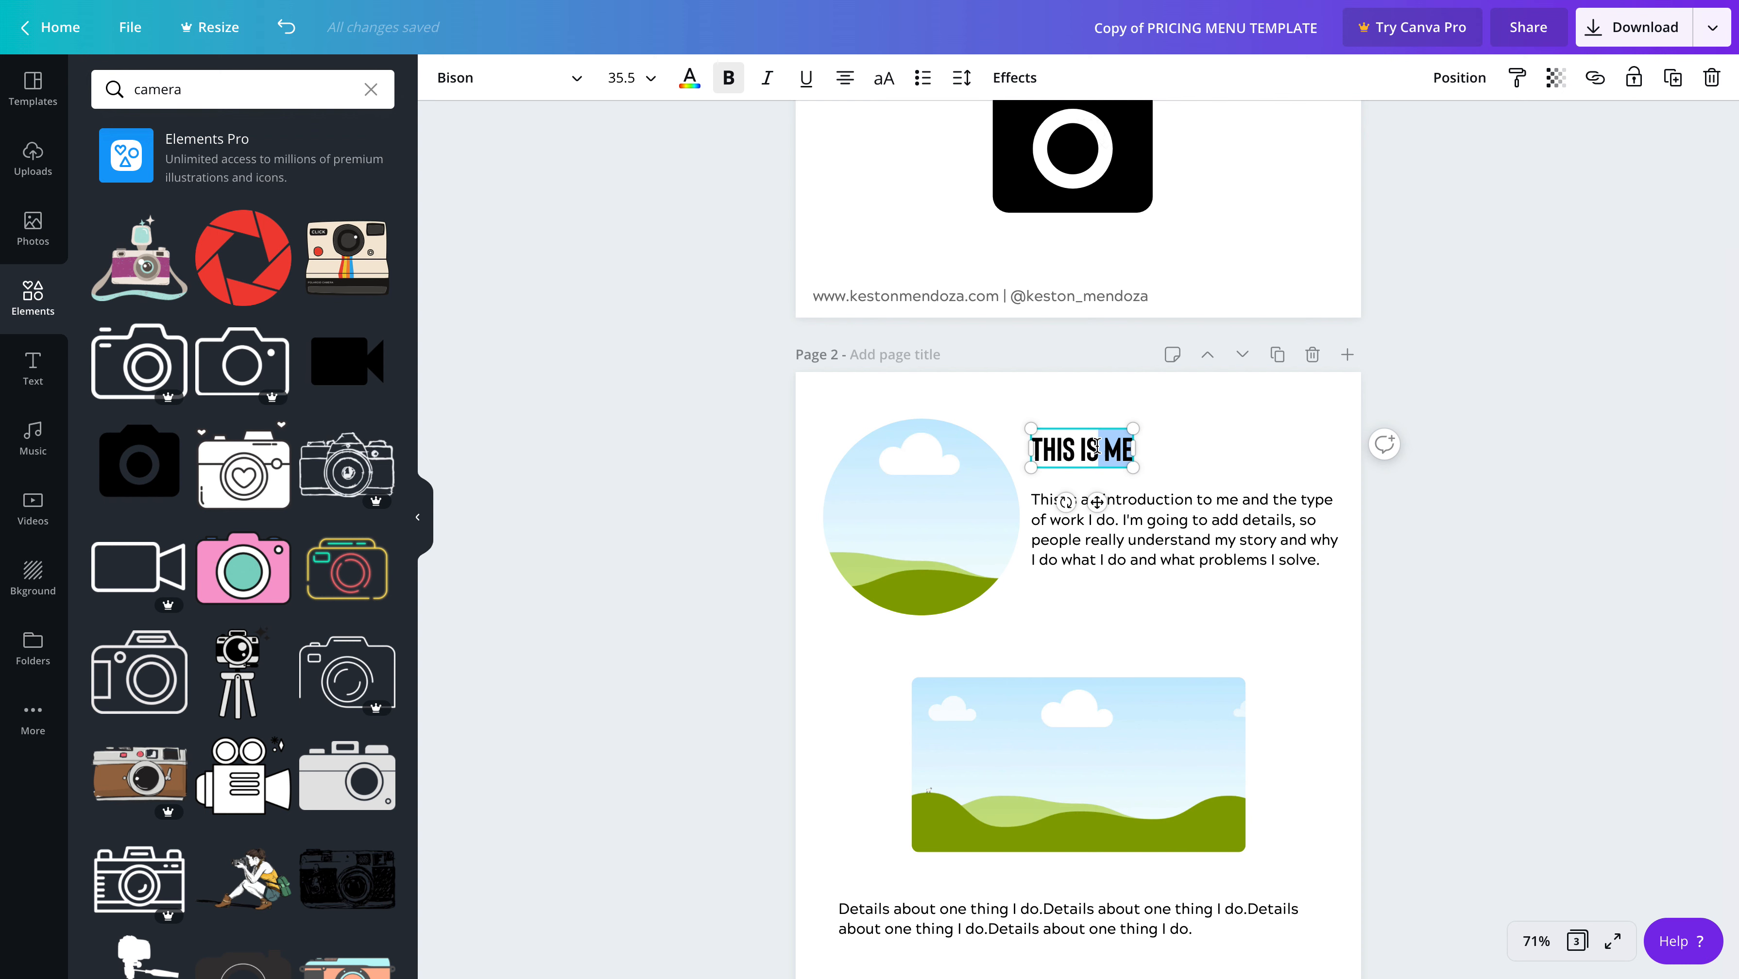
{"action": "left_click", "coordinate": [1122, 443]}
{"action": "key", "text": "BackSpace"}
{"action": "key", "text": "BackSpace"}
{"action": "key", "text": "BackSpace"}
{"action": "key", "text": "BackSpace"}
{"action": "key", "text": "BackSpace"}
{"action": "key", "text": "BackSpace"}
{"action": "key", "text": "BackSpace"}
{"action": "key", "text": "BackSpace"}
{"action": "key", "text": "BackSpace"}
{"action": "key", "text": "BackSpace"}
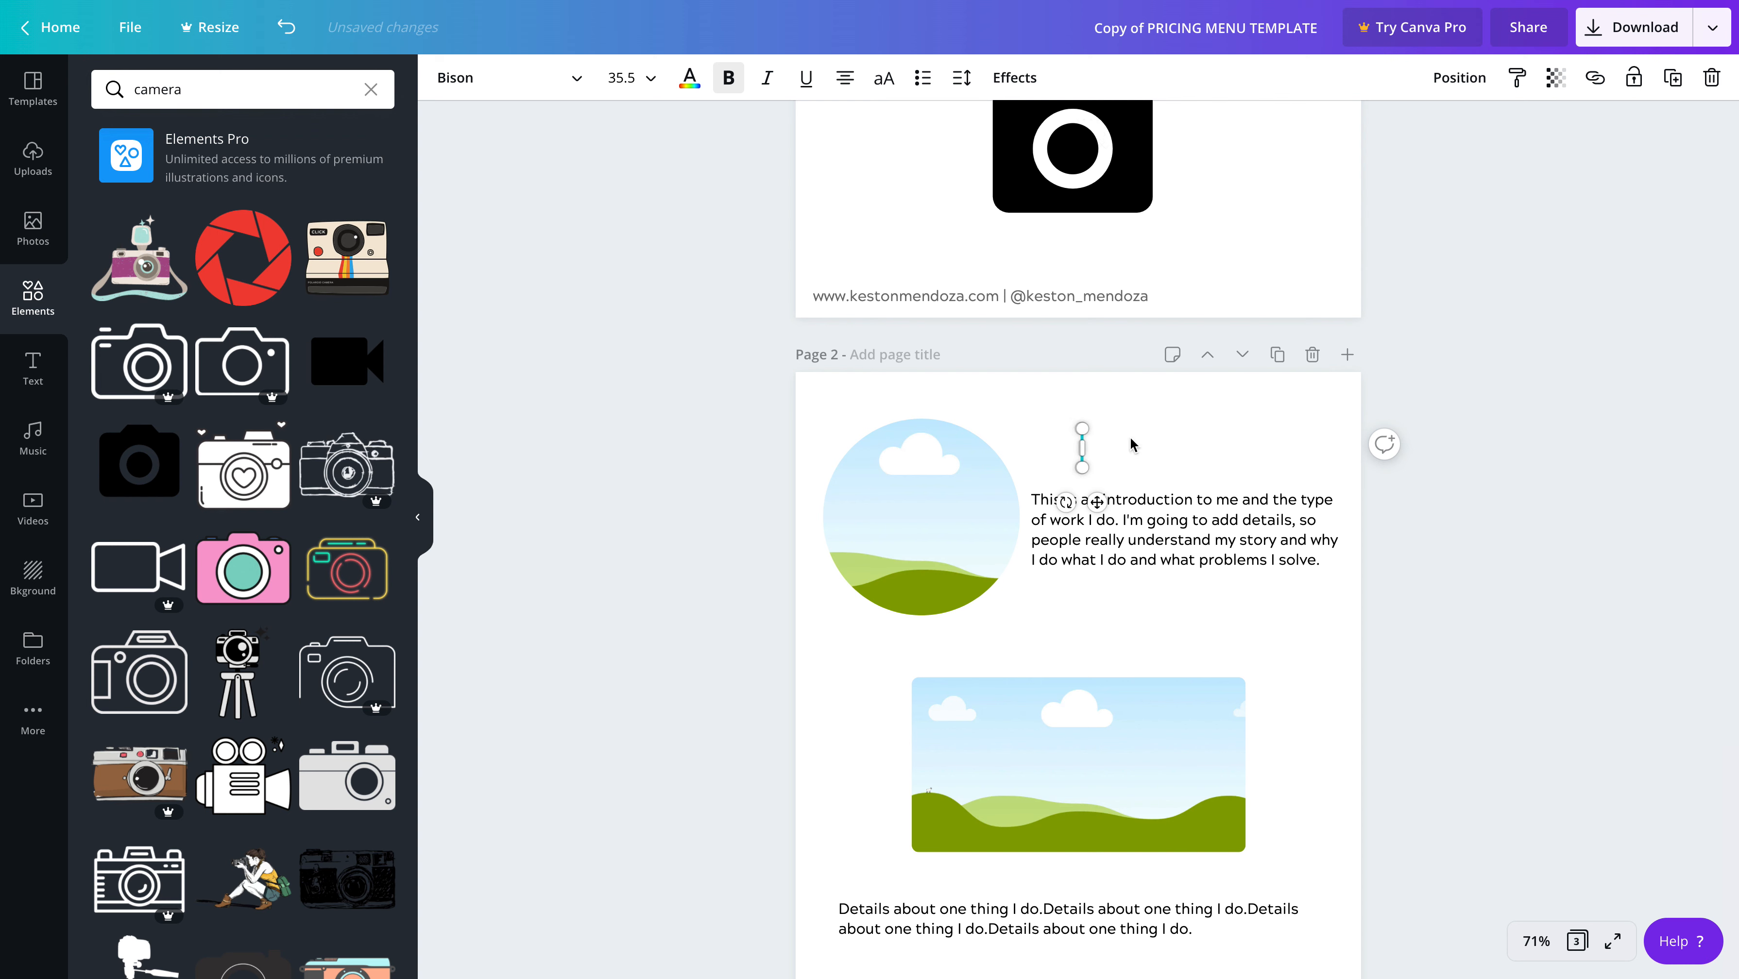
{"action": "type", "text": "ABOUR"}
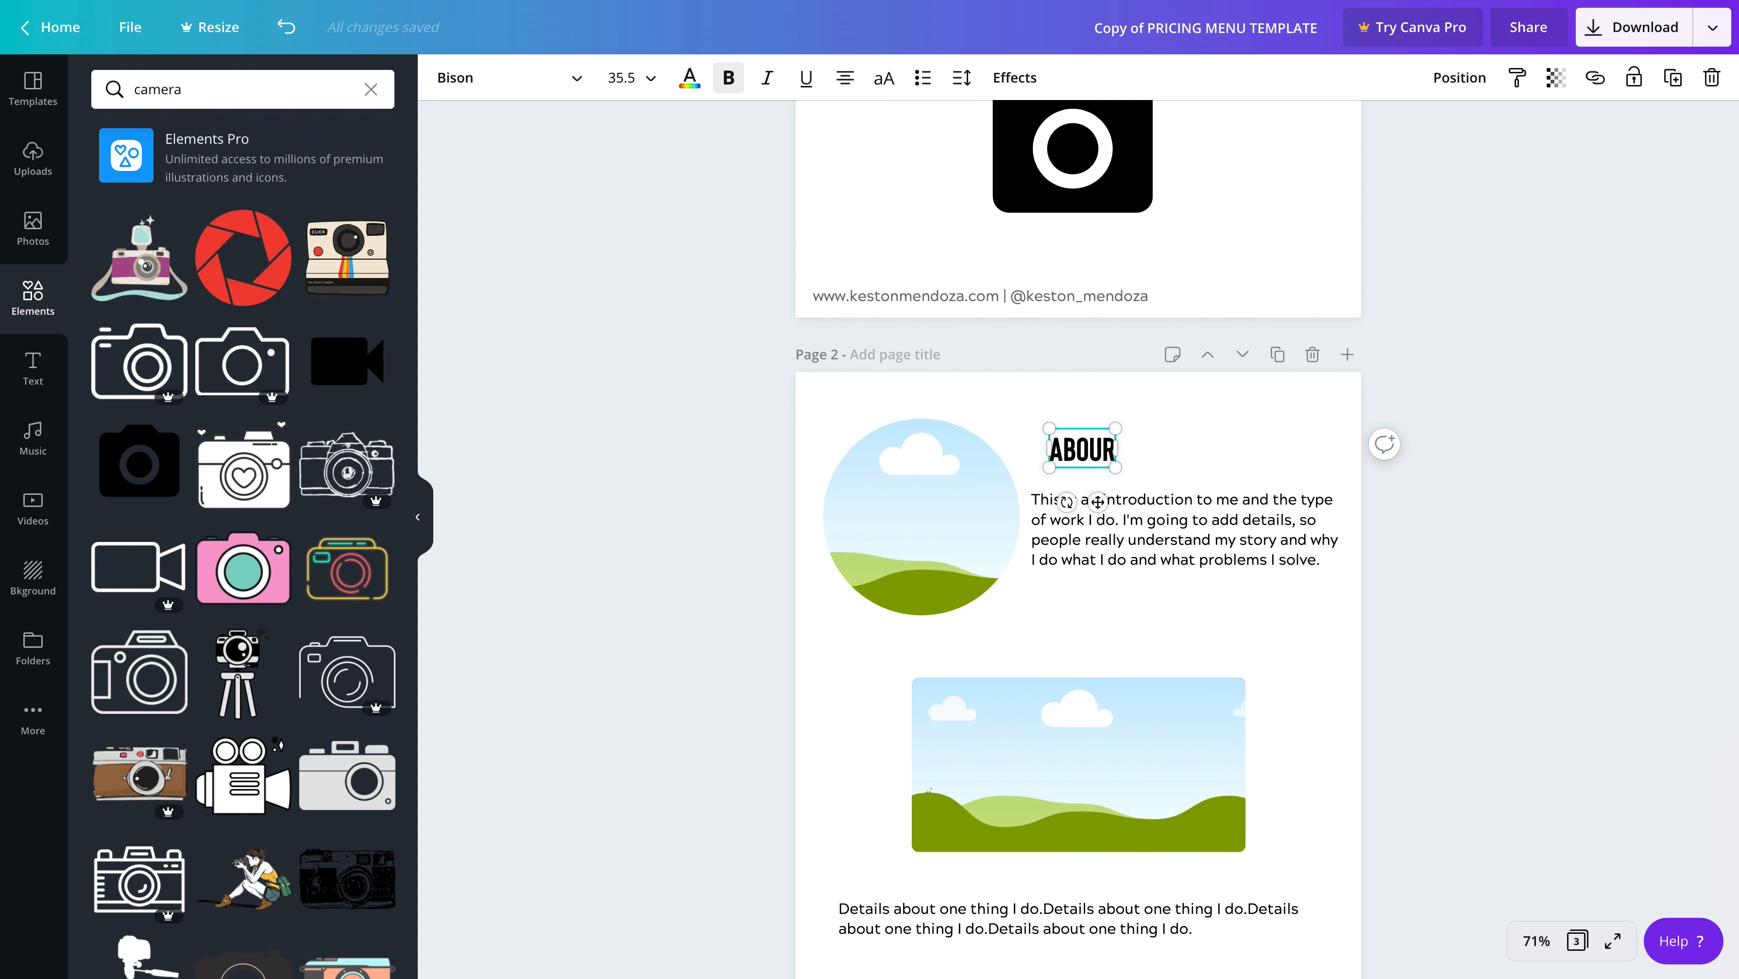
{"action": "key", "text": "BackSpace"}
{"action": "type", "text": "T ME"}
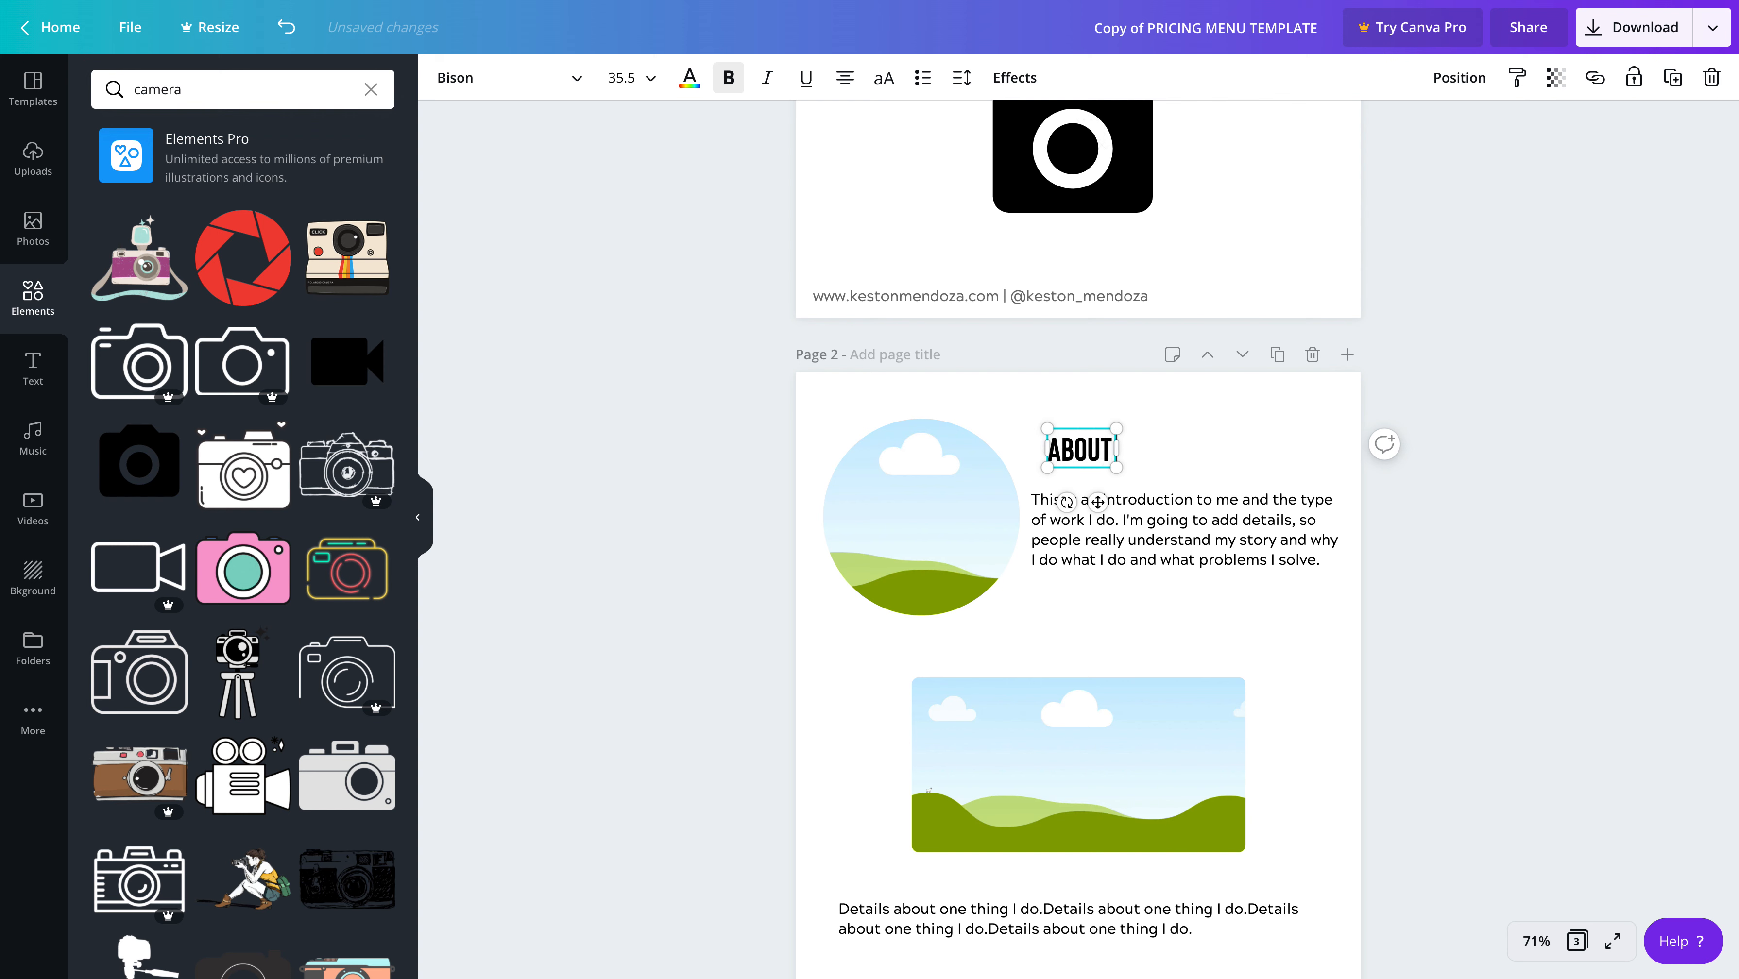
{"action": "left_click", "coordinate": [1175, 458]}
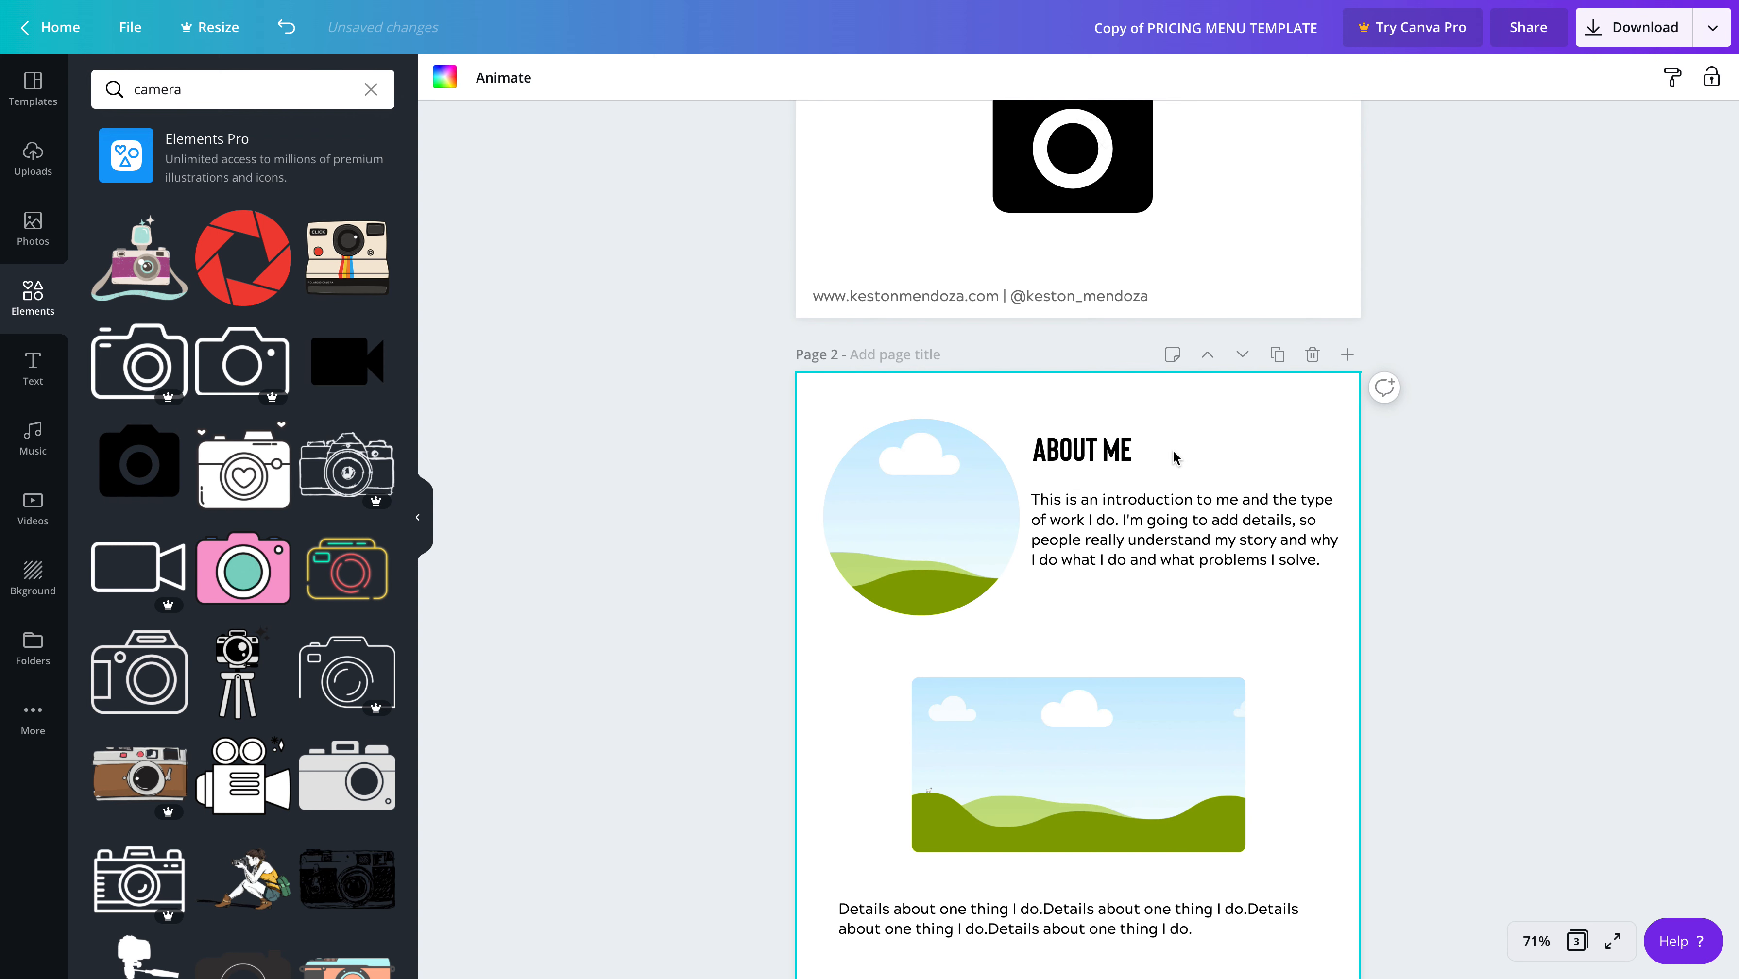
Change the "ABOUT ME" heading's text colour to light blue from the default colours
{"action": "left_click", "coordinate": [1088, 446]}
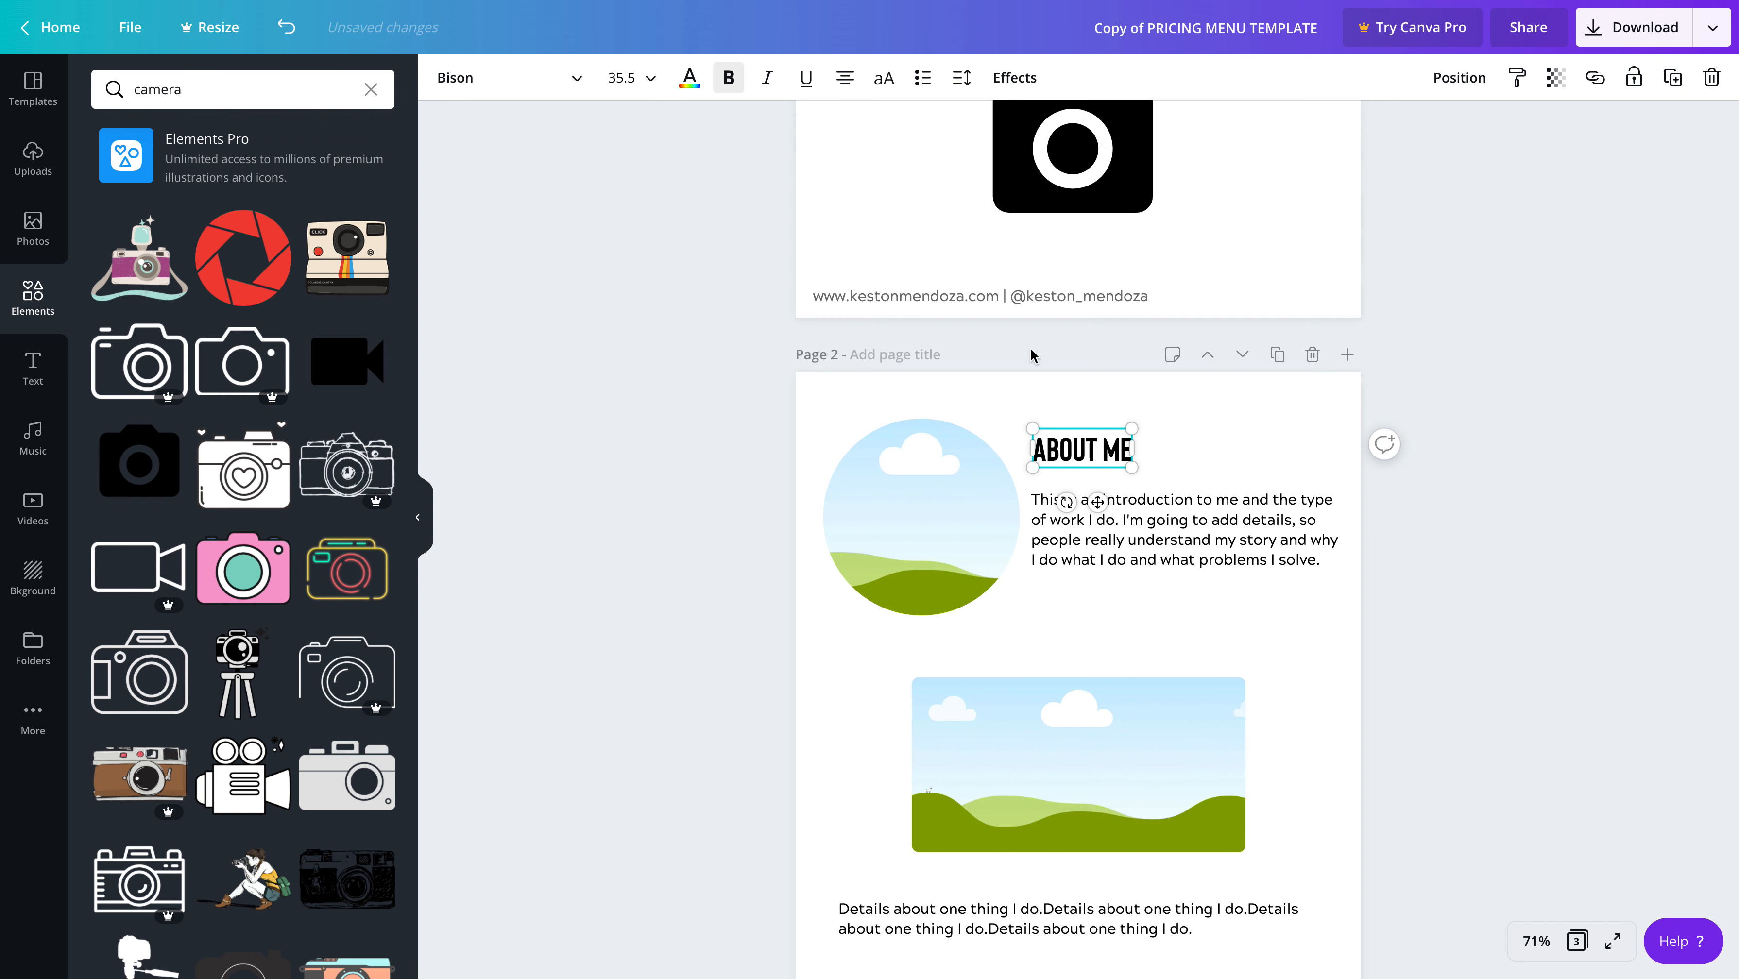
{"action": "left_click", "coordinate": [690, 78]}
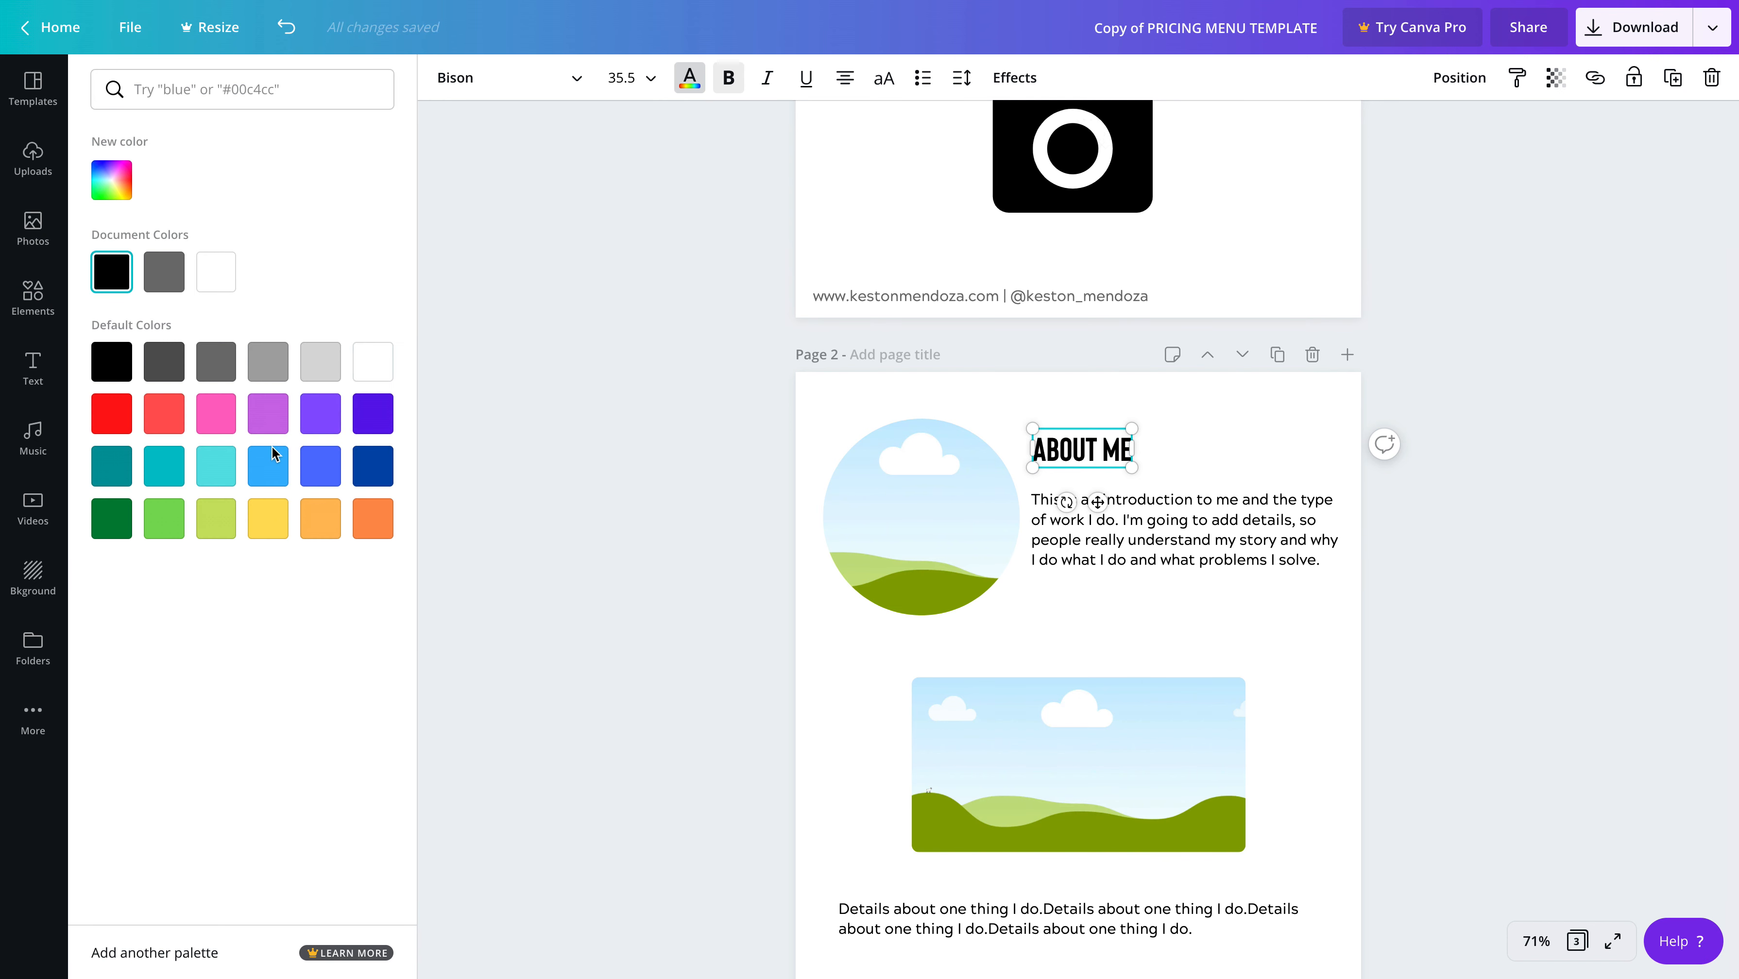
{"action": "left_click", "coordinate": [274, 466]}
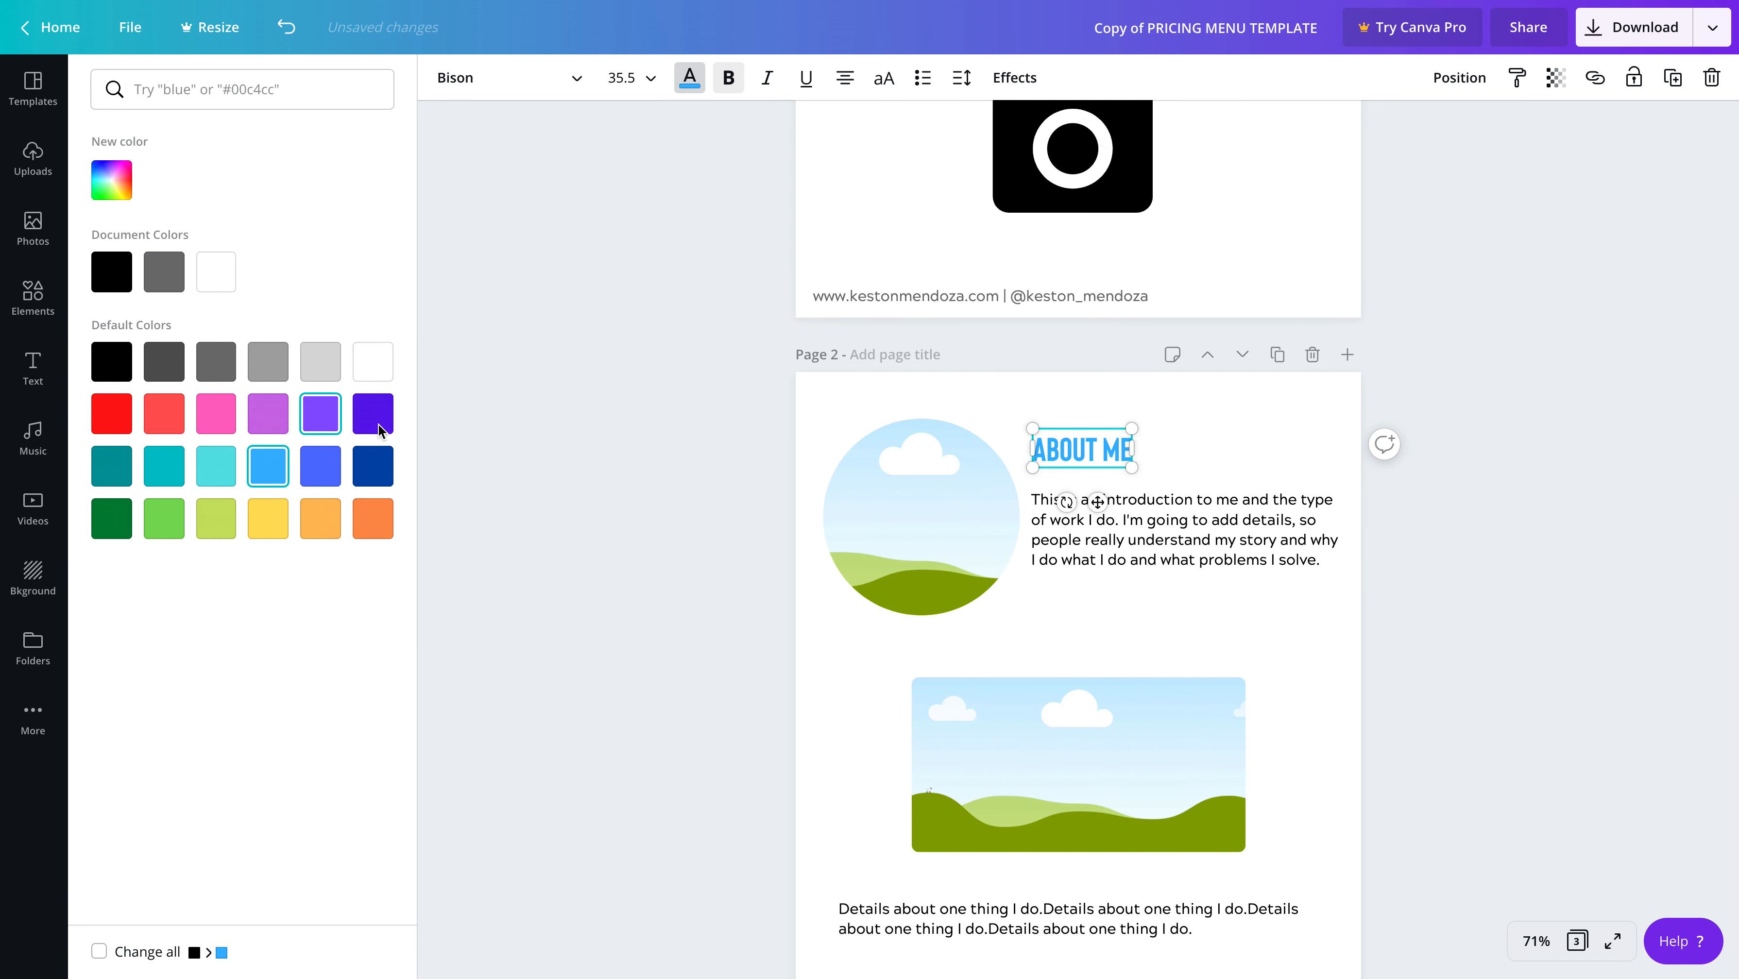
{"action": "left_click", "coordinate": [1106, 452]}
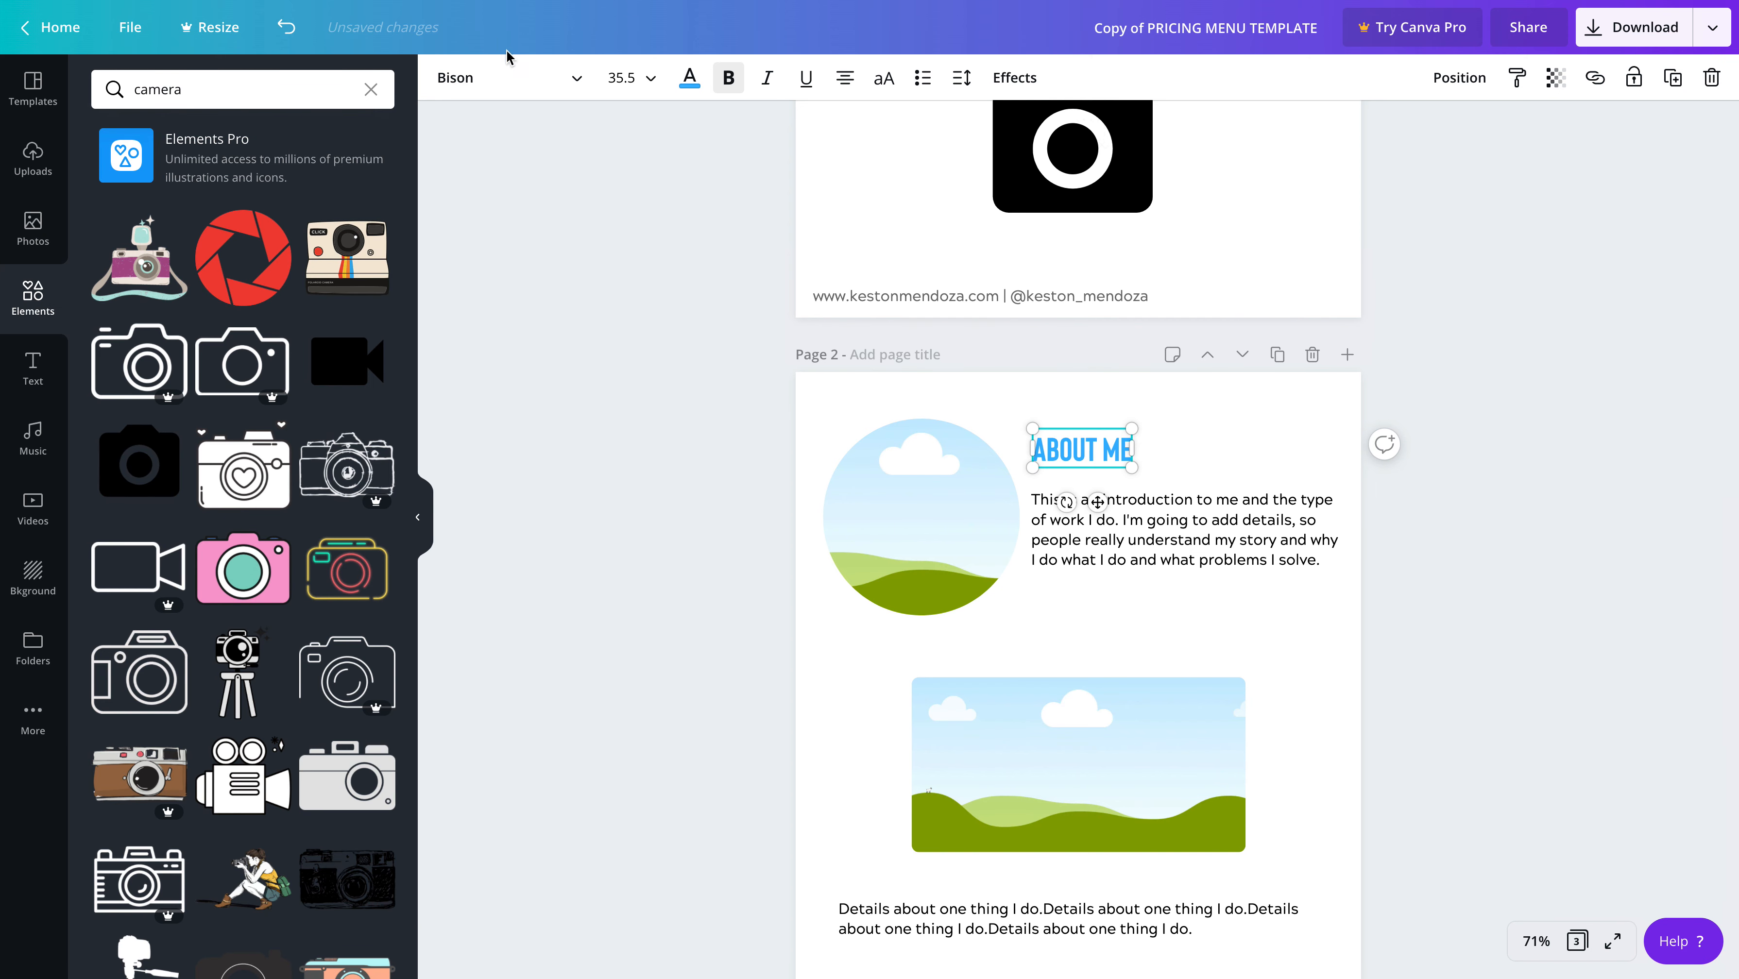
Change the font of page 2's "ABOUT ME" heading to the script font Jonathan
{"action": "left_click", "coordinate": [579, 85]}
{"action": "scroll", "coordinate": [230, 523], "scroll_direction": "down", "scroll_amount": 1}
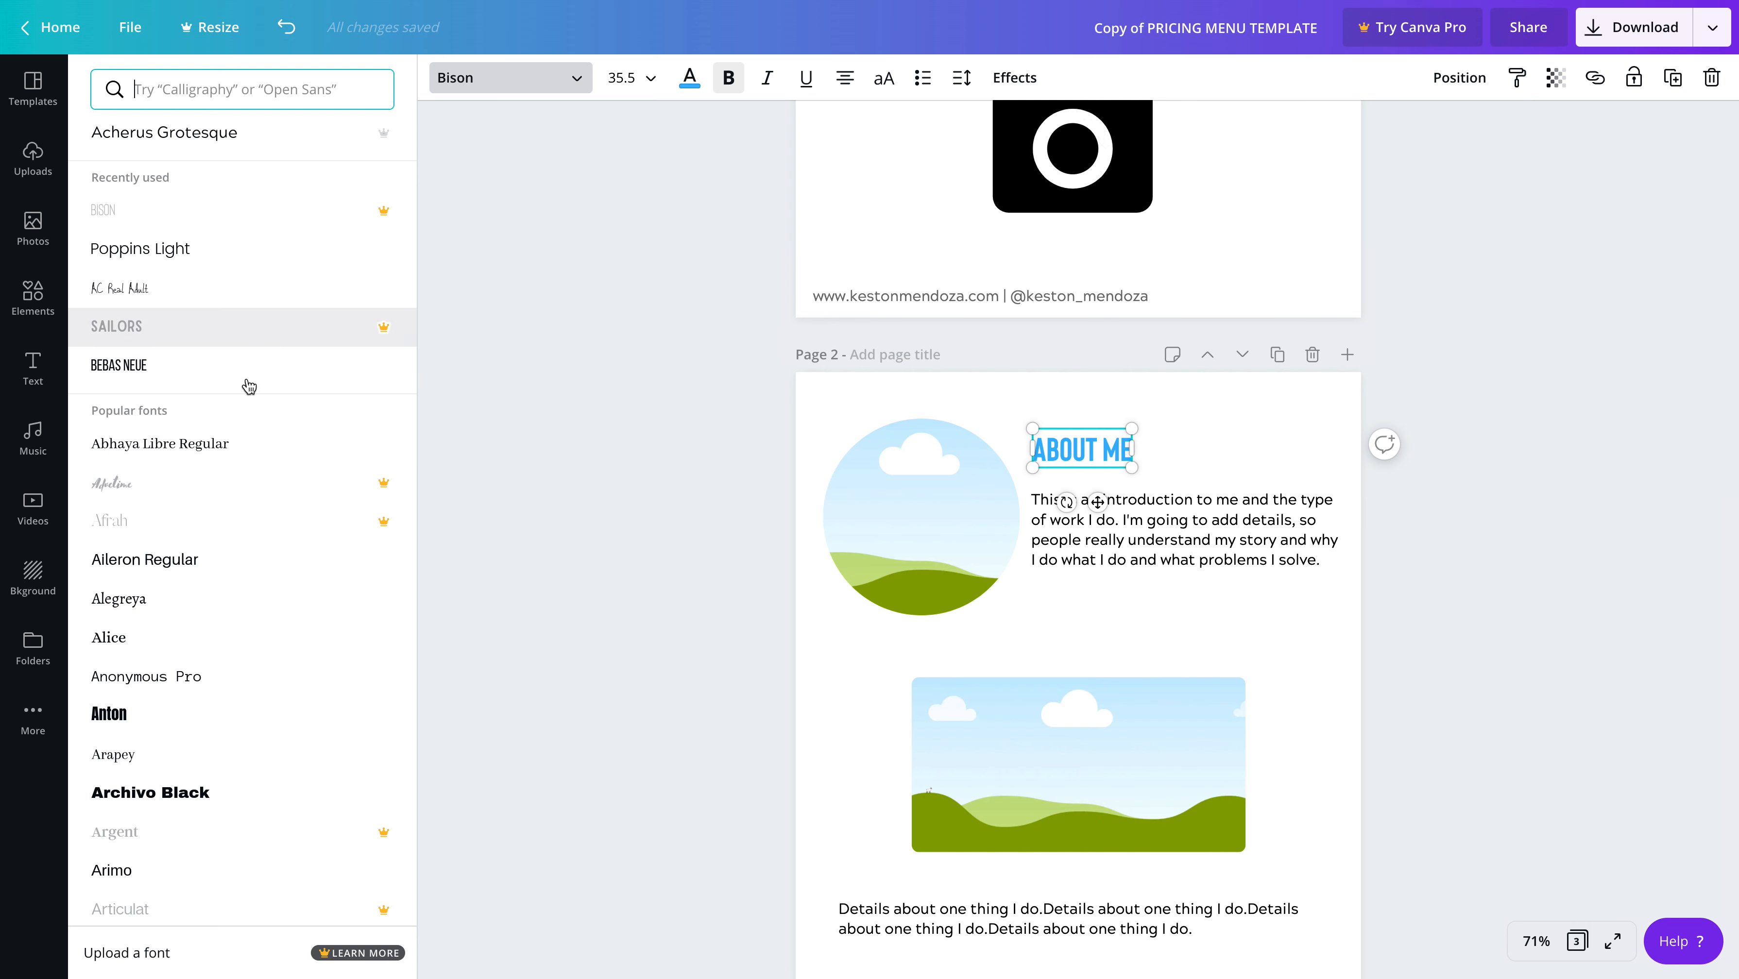
{"action": "scroll", "coordinate": [225, 575], "scroll_direction": "down", "scroll_amount": 1}
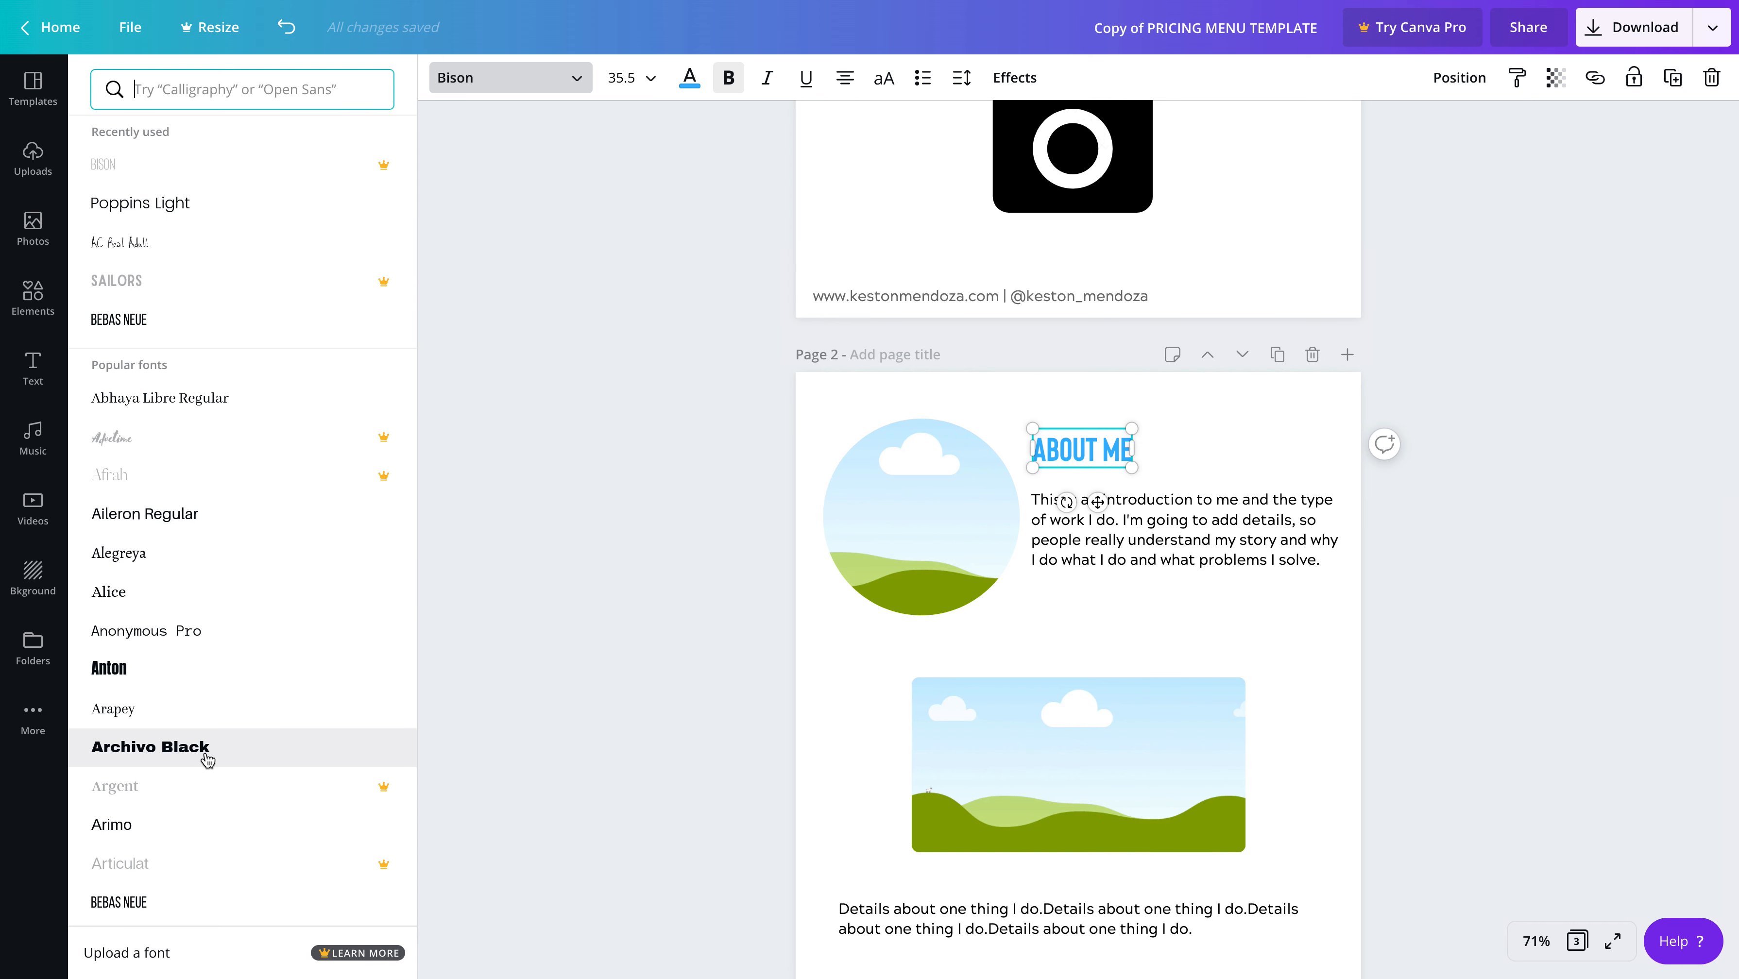
{"action": "scroll", "coordinate": [210, 757], "scroll_direction": "down", "scroll_amount": 2}
{"action": "scroll", "coordinate": [217, 753], "scroll_direction": "down", "scroll_amount": 6}
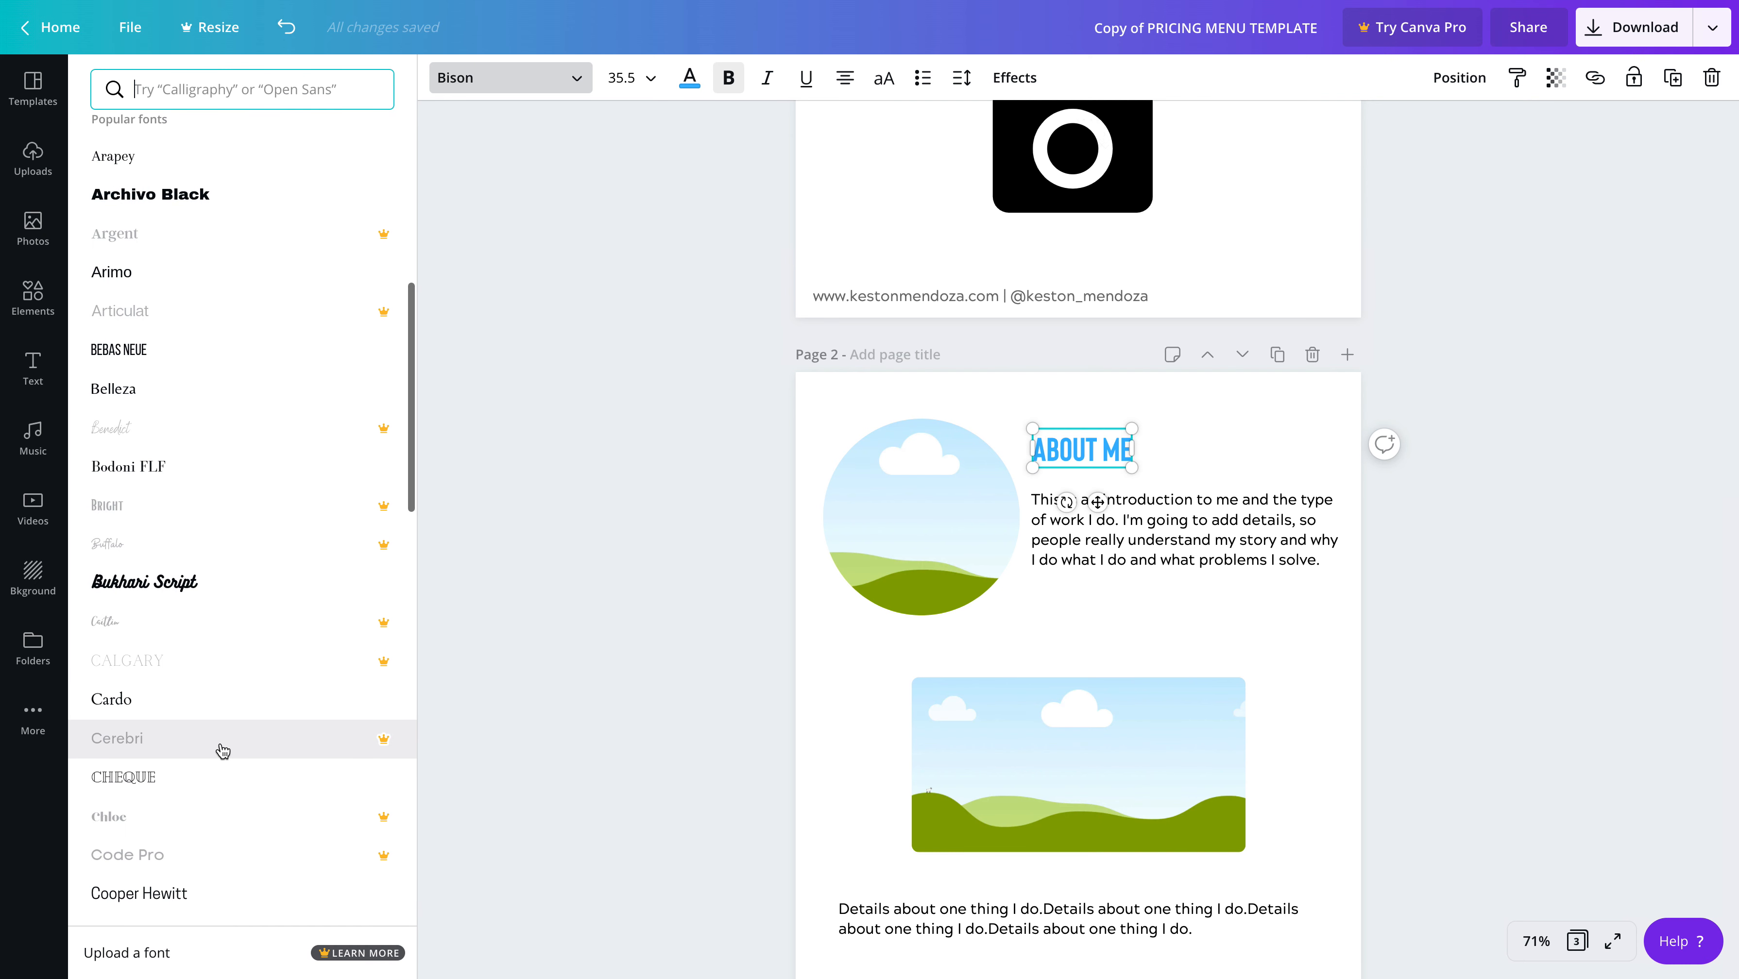
{"action": "scroll", "coordinate": [216, 661], "scroll_direction": "down", "scroll_amount": 1}
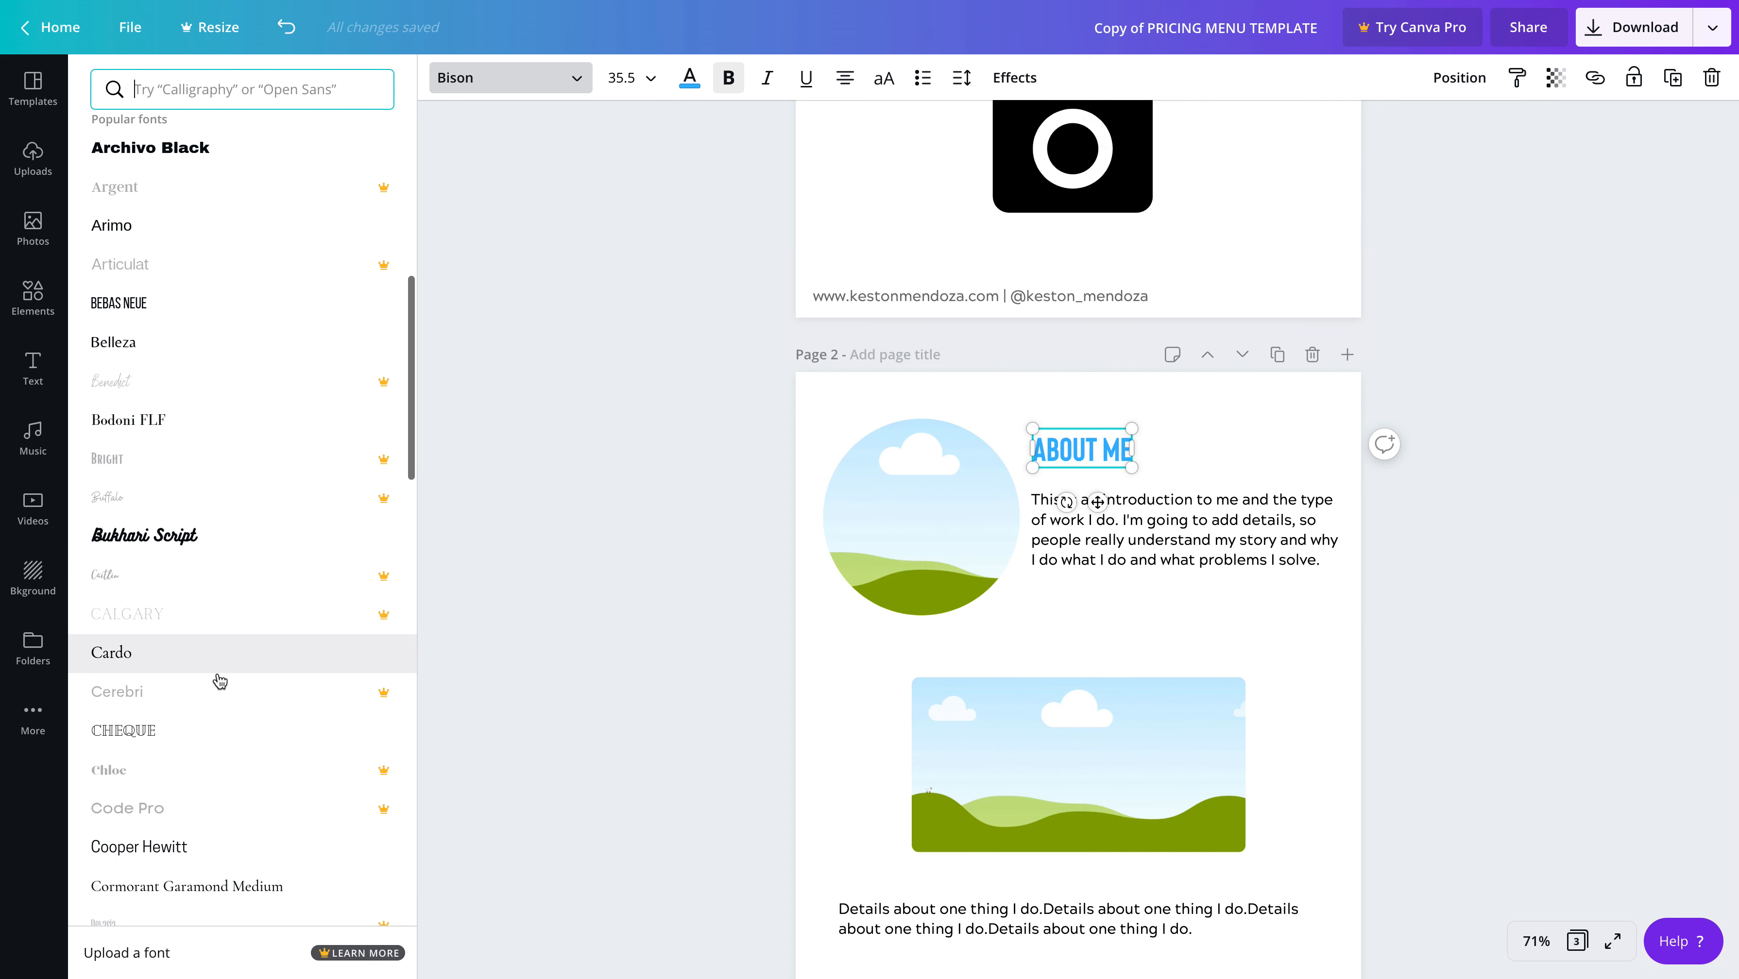
{"action": "scroll", "coordinate": [213, 727], "scroll_direction": "down", "scroll_amount": 3}
{"action": "scroll", "coordinate": [217, 732], "scroll_direction": "down", "scroll_amount": 6}
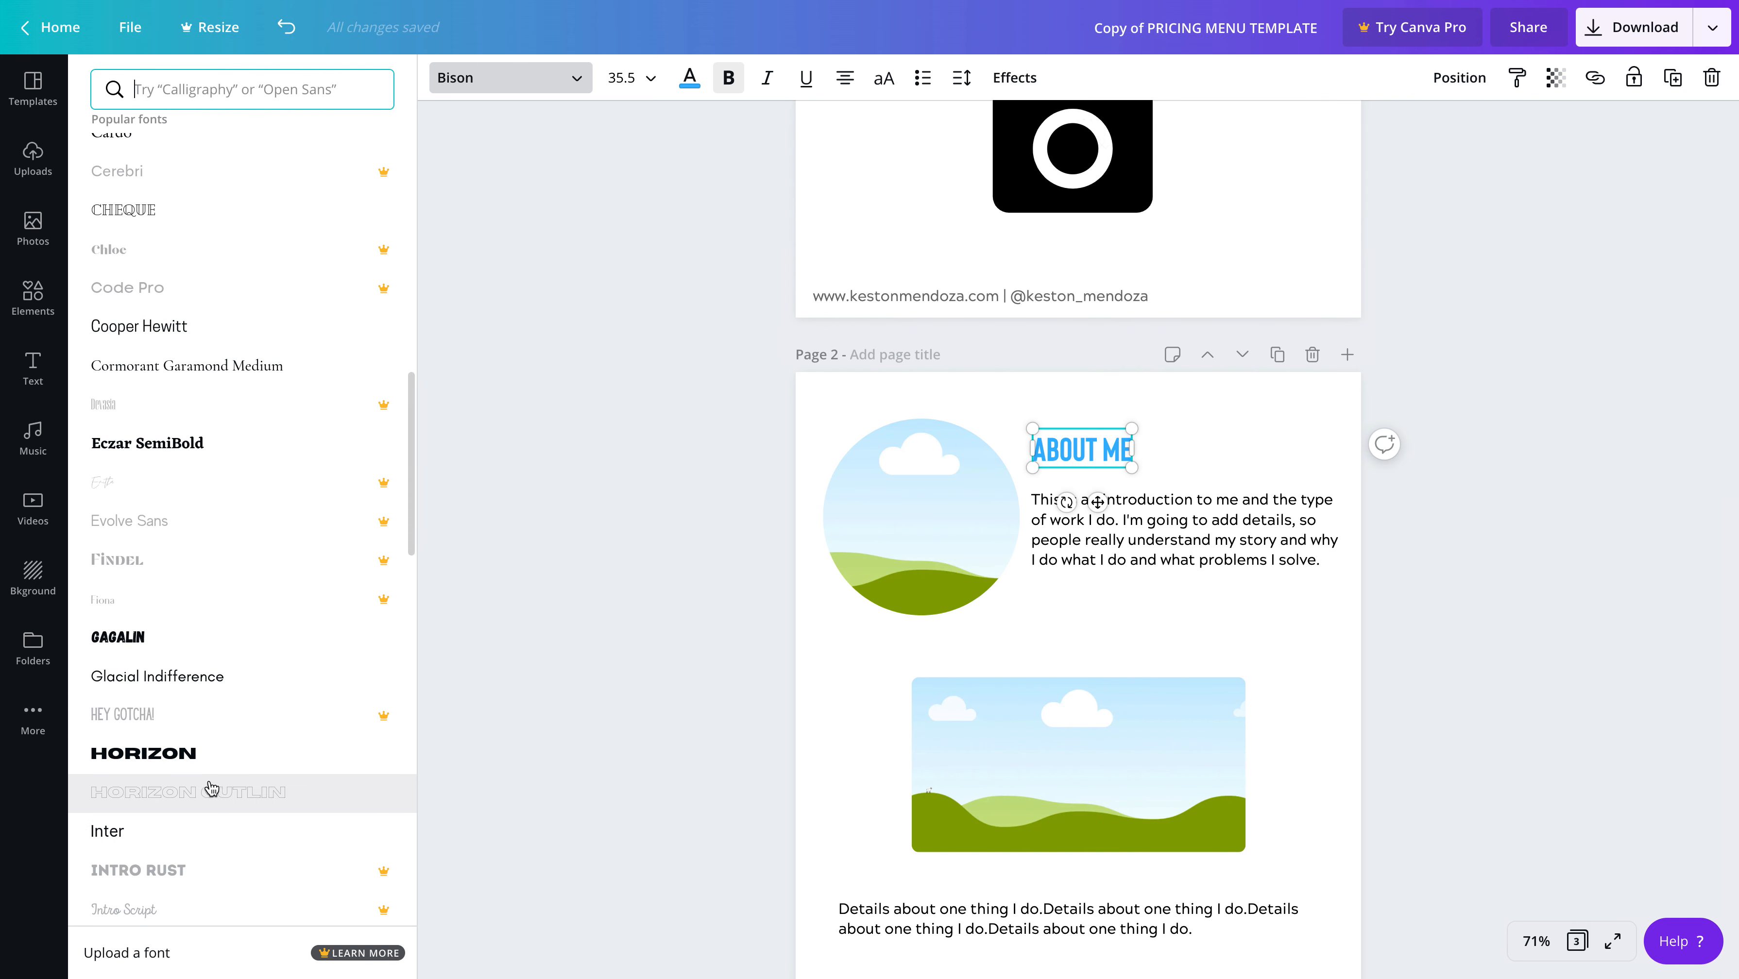
{"action": "scroll", "coordinate": [210, 816], "scroll_direction": "up", "scroll_amount": 1}
{"action": "scroll", "coordinate": [213, 834], "scroll_direction": "down", "scroll_amount": 3}
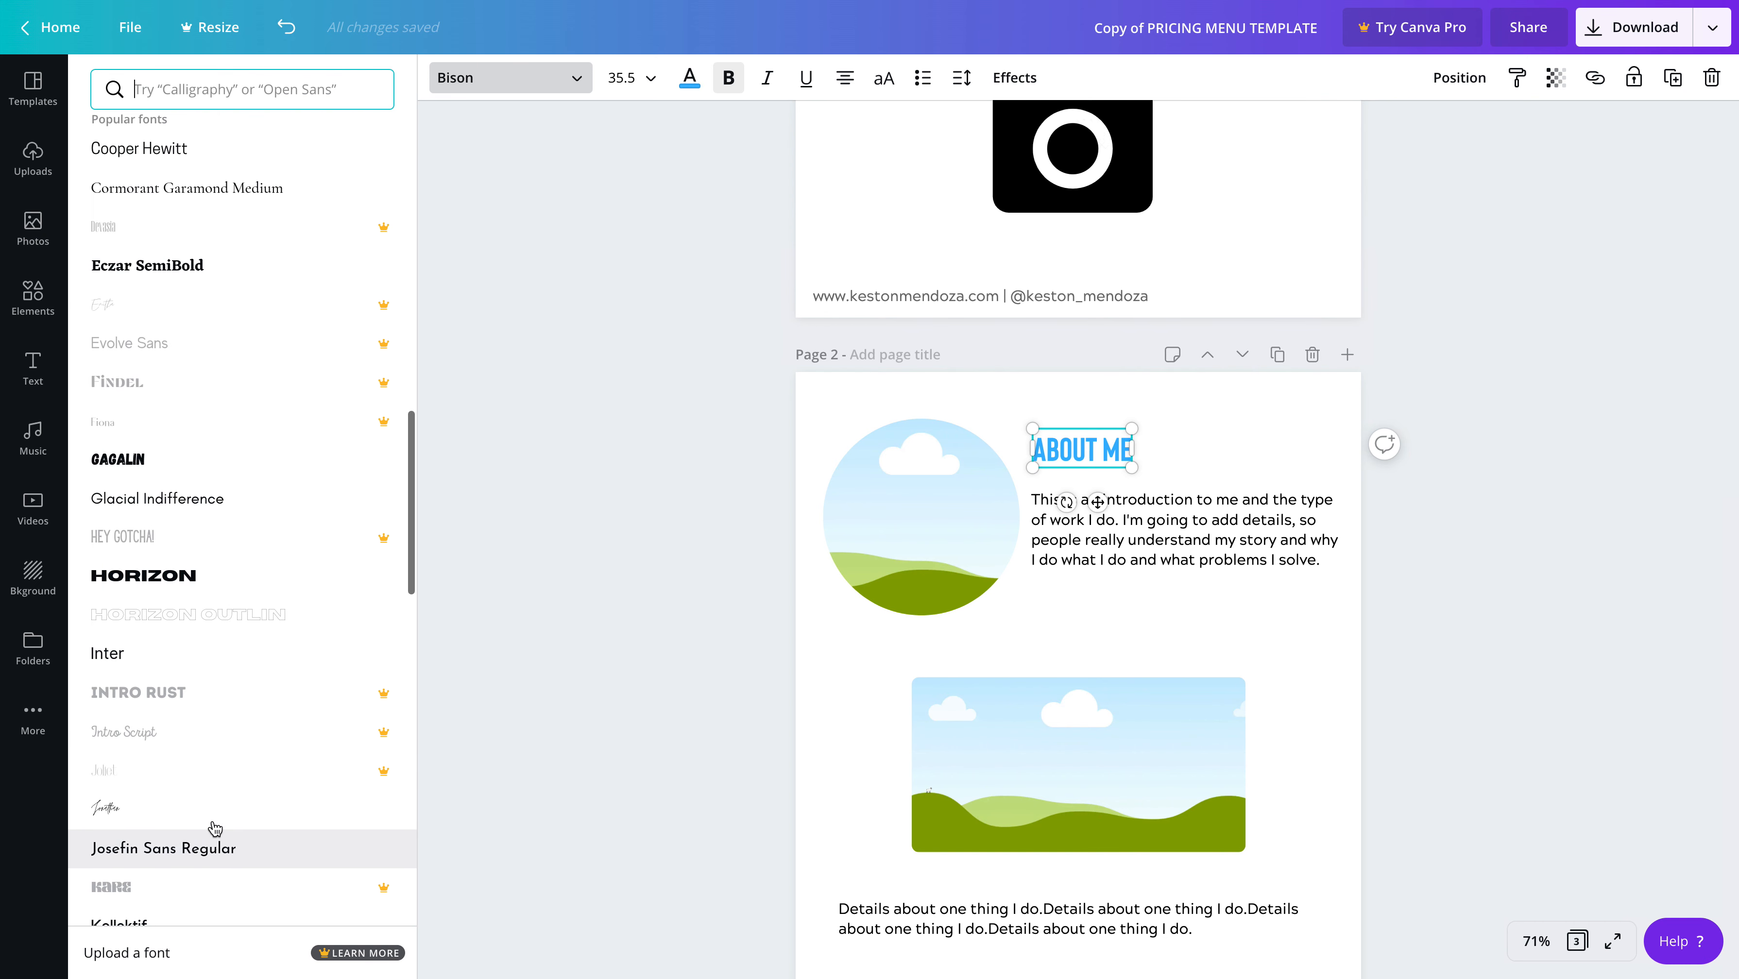
{"action": "left_click", "coordinate": [211, 810]}
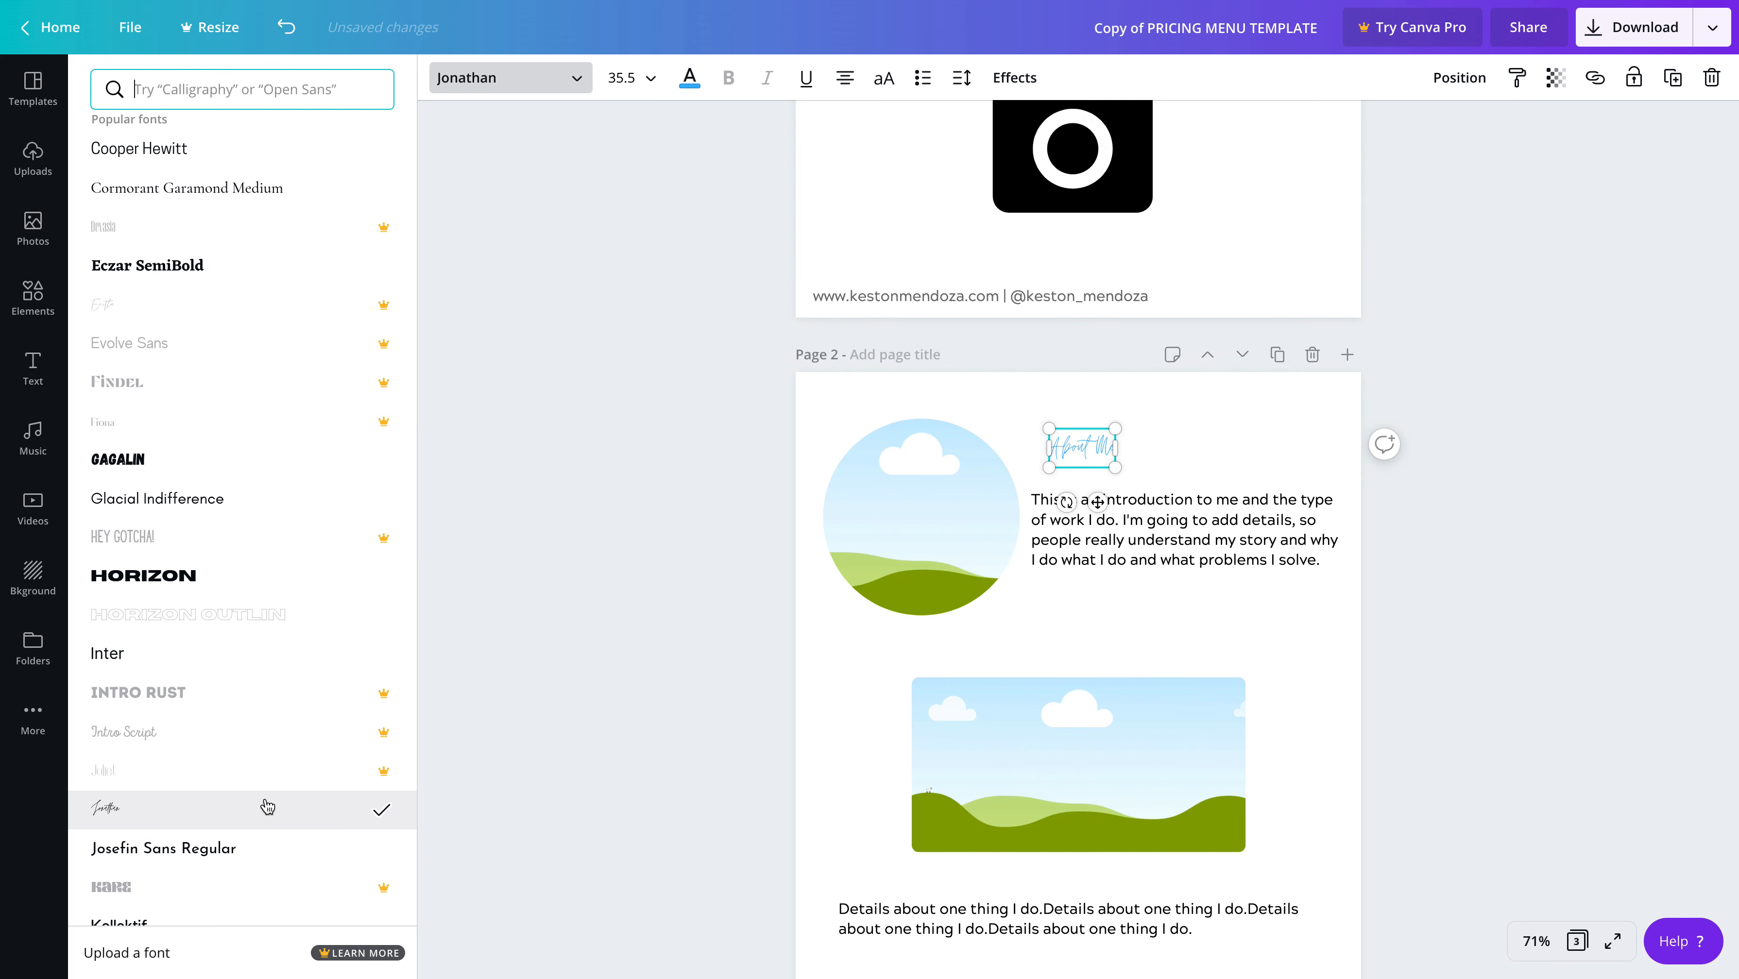
Widen the "About Me" heading's text box to fit the whole text and set its font size to 56
{"action": "left_click_drag", "start_coordinate": [1115, 448], "coordinate": [1071, 446]}
{"action": "left_click", "coordinate": [652, 83]}
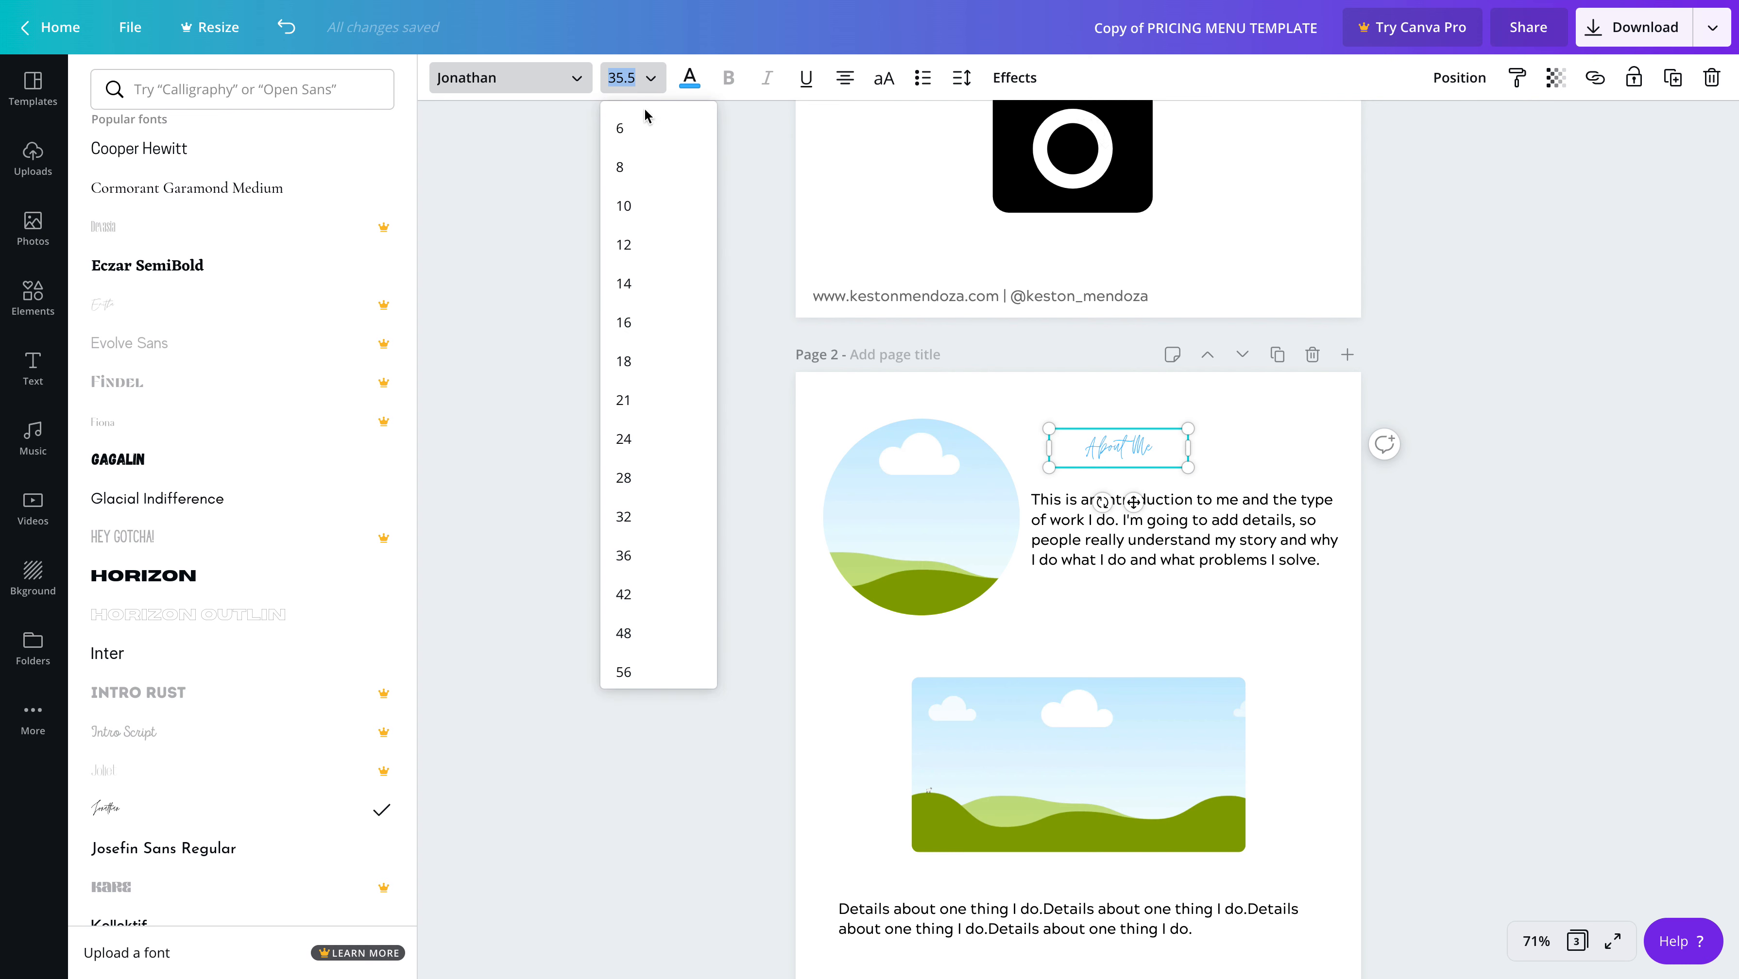
{"action": "left_click", "coordinate": [634, 632]}
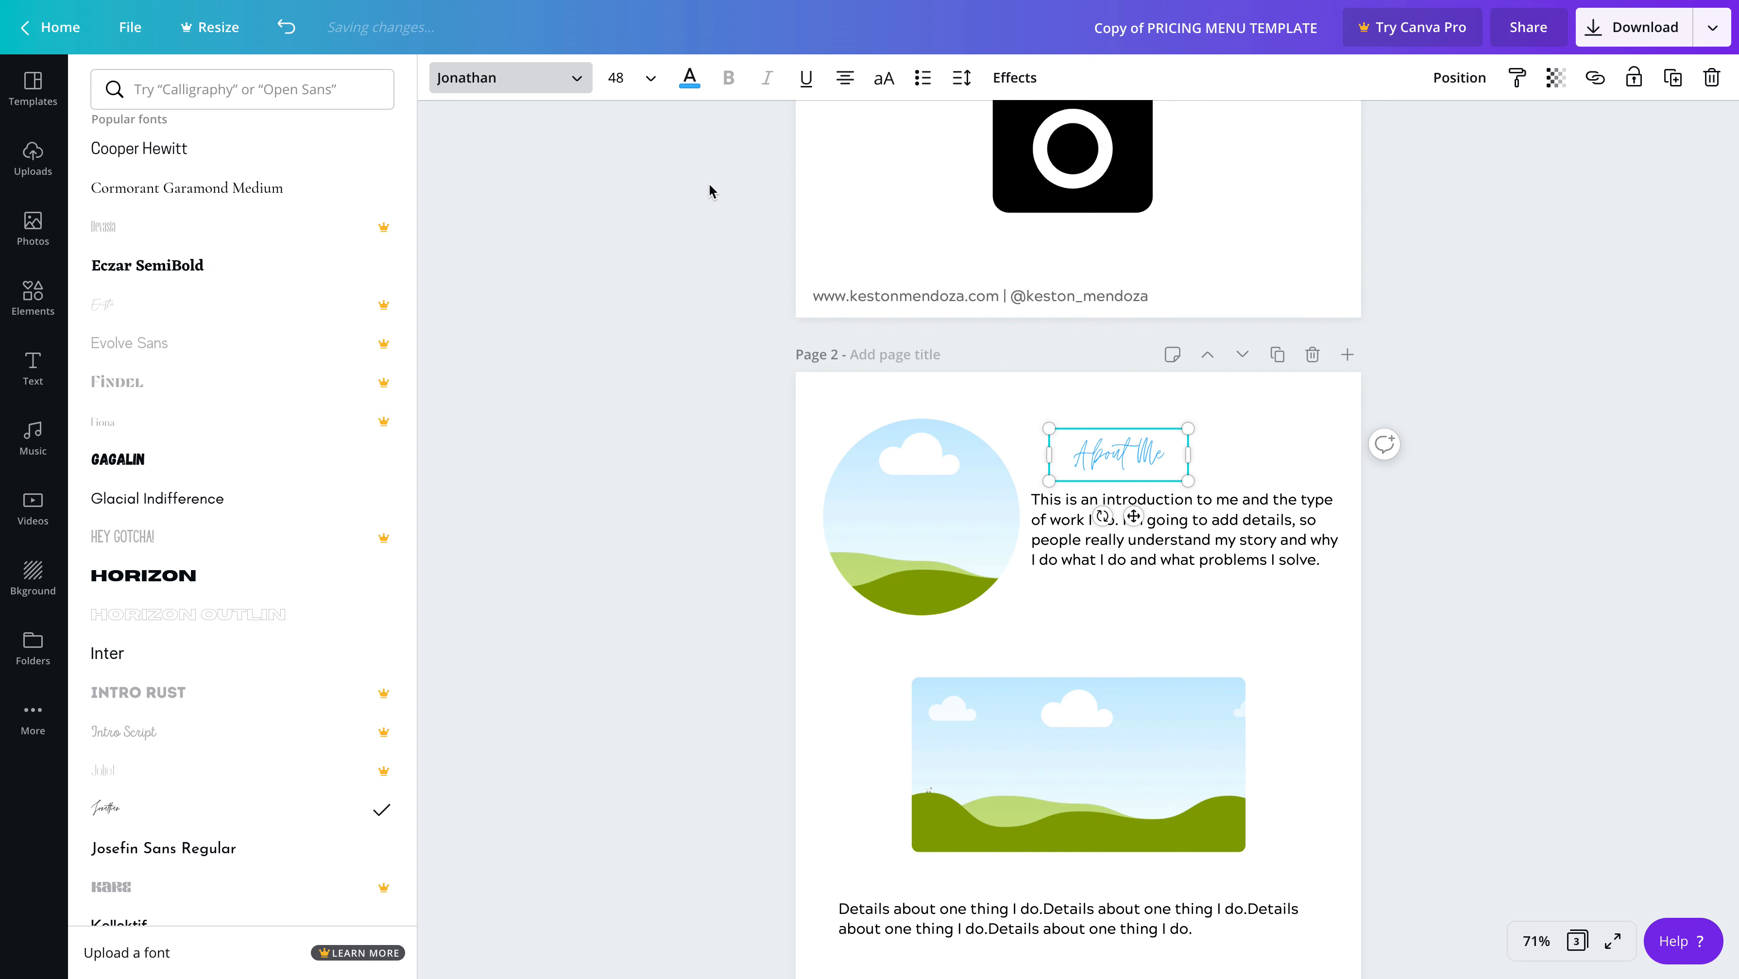
{"action": "left_click", "coordinate": [650, 75]}
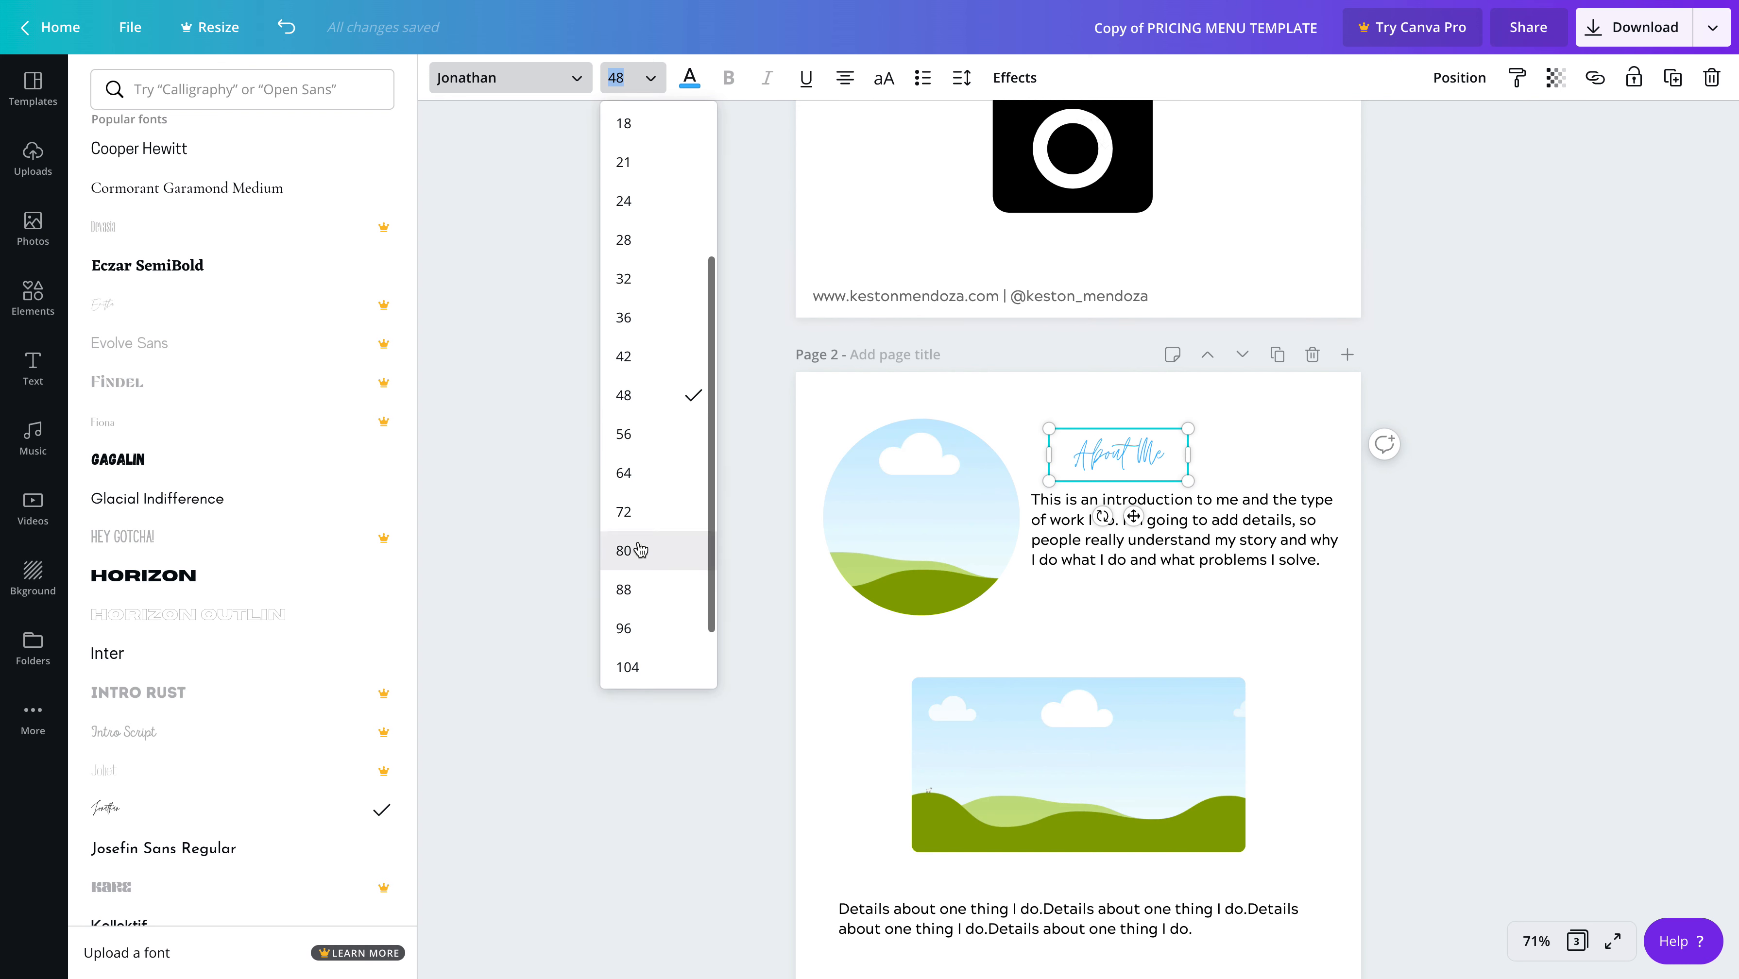
{"action": "left_click", "coordinate": [650, 442]}
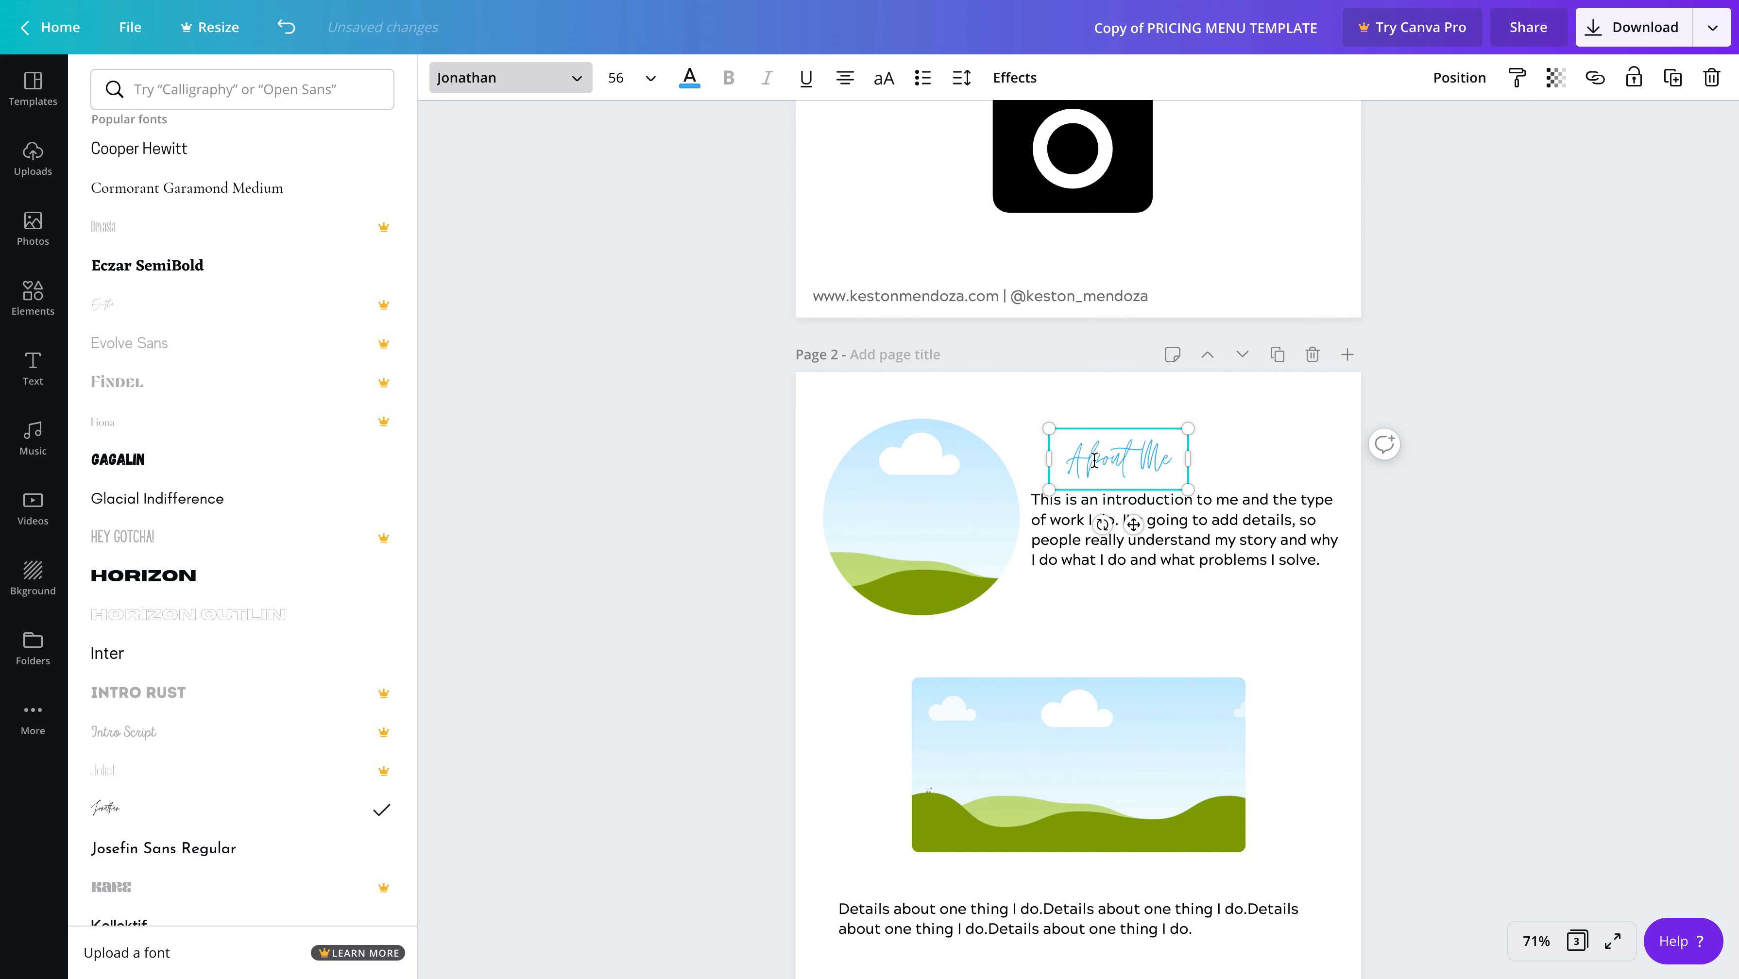
Move the "About Me" heading up and left so it sits clear above the introduction paragraph beside the circular picture
{"action": "scroll", "coordinate": [1196, 444], "scroll_direction": "down", "scroll_amount": 1}
{"action": "left_click", "coordinate": [1232, 453]}
{"action": "left_click", "coordinate": [1289, 435]}
{"action": "scroll", "coordinate": [1138, 452], "scroll_direction": "down", "scroll_amount": 1}
{"action": "left_click_drag", "start_coordinate": [1127, 452], "coordinate": [1097, 432]}
{"action": "left_click", "coordinate": [1240, 444]}
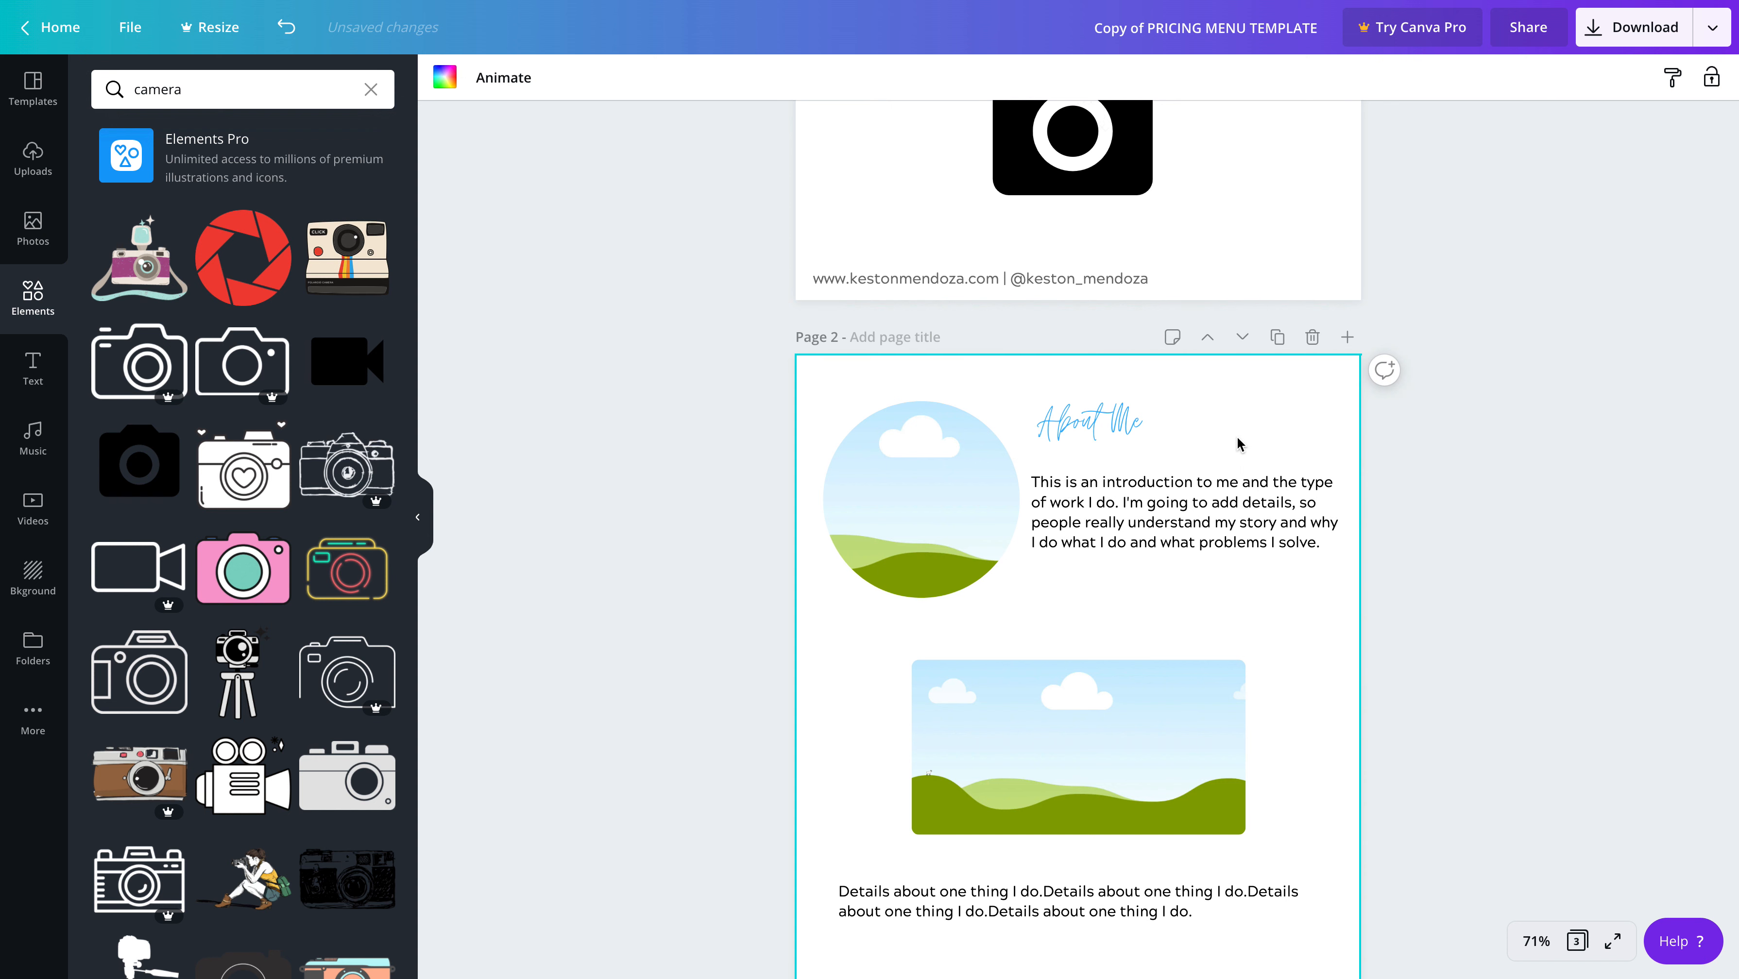
{"action": "left_click", "coordinate": [1240, 511]}
{"action": "mouse_move", "coordinate": [1322, 542]}
{"action": "left_mouse_down"}
{"action": "mouse_move", "coordinate": [1040, 486]}
{"action": "mouse_move", "coordinate": [1234, 509]}
{"action": "mouse_move", "coordinate": [1332, 544]}
{"action": "left_mouse_up"}
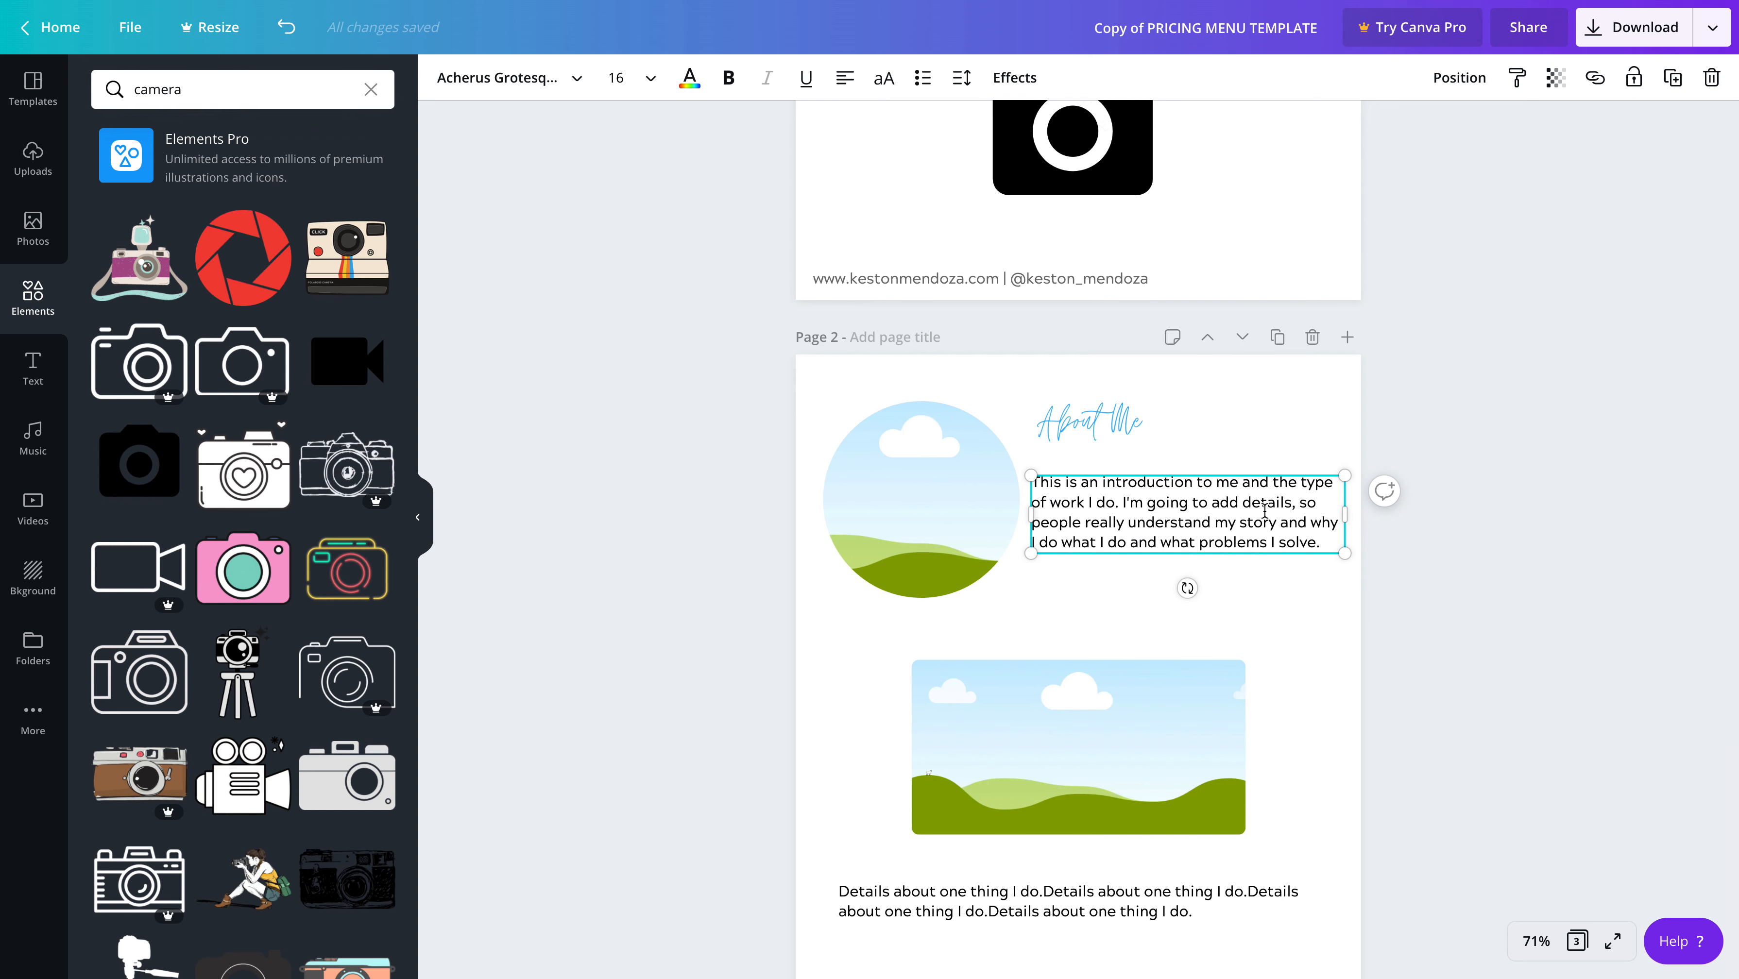
{"action": "scroll", "coordinate": [1188, 579], "scroll_direction": "down", "scroll_amount": 1}
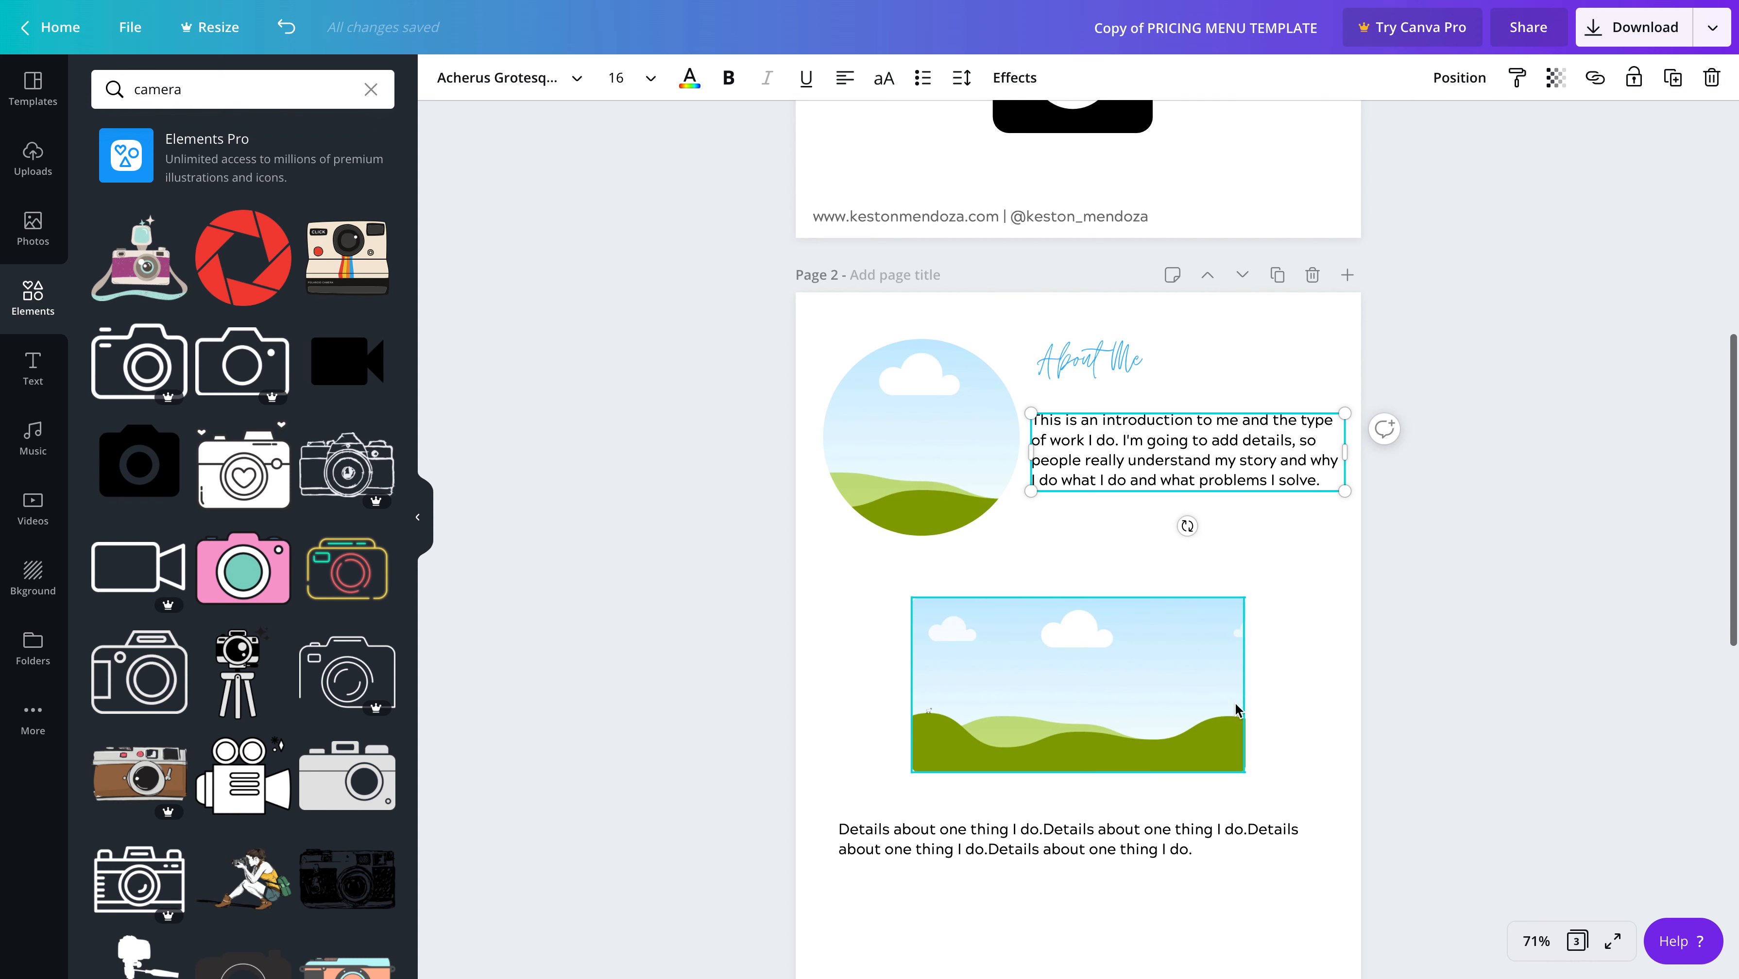
{"action": "left_click", "coordinate": [1312, 714]}
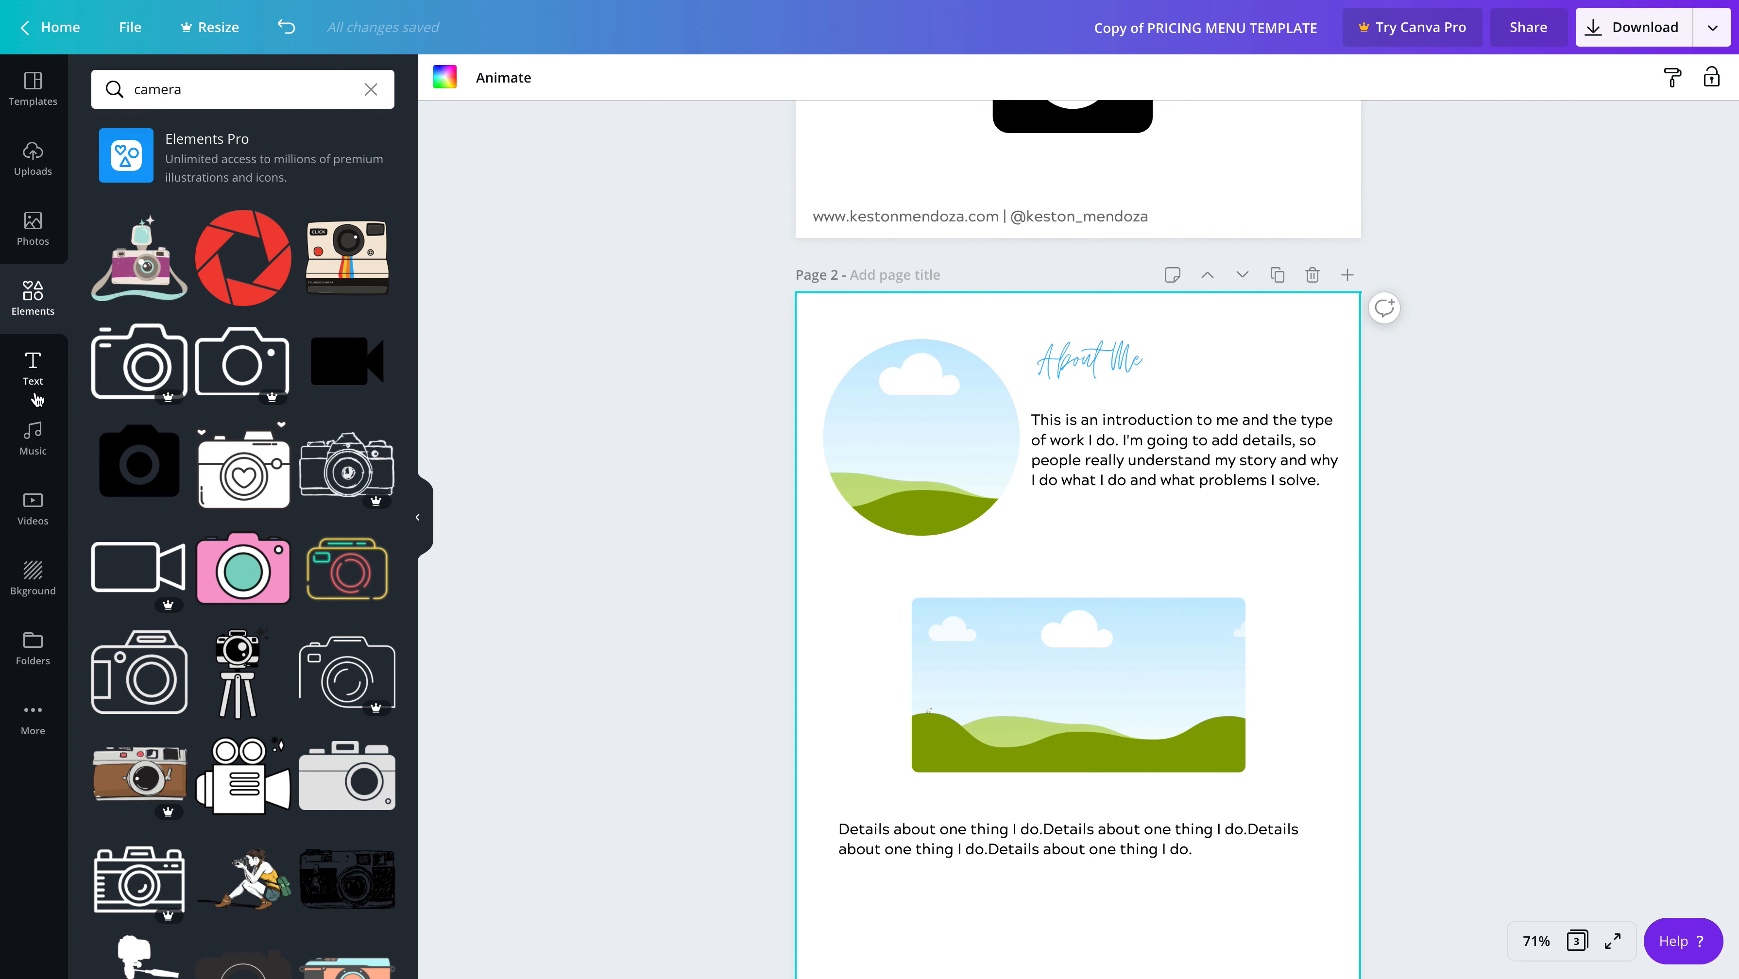
Add a body text box to page 2, align it under the introduction paragraph and enlarge it to about size 26.4
{"action": "left_click", "coordinate": [33, 373]}
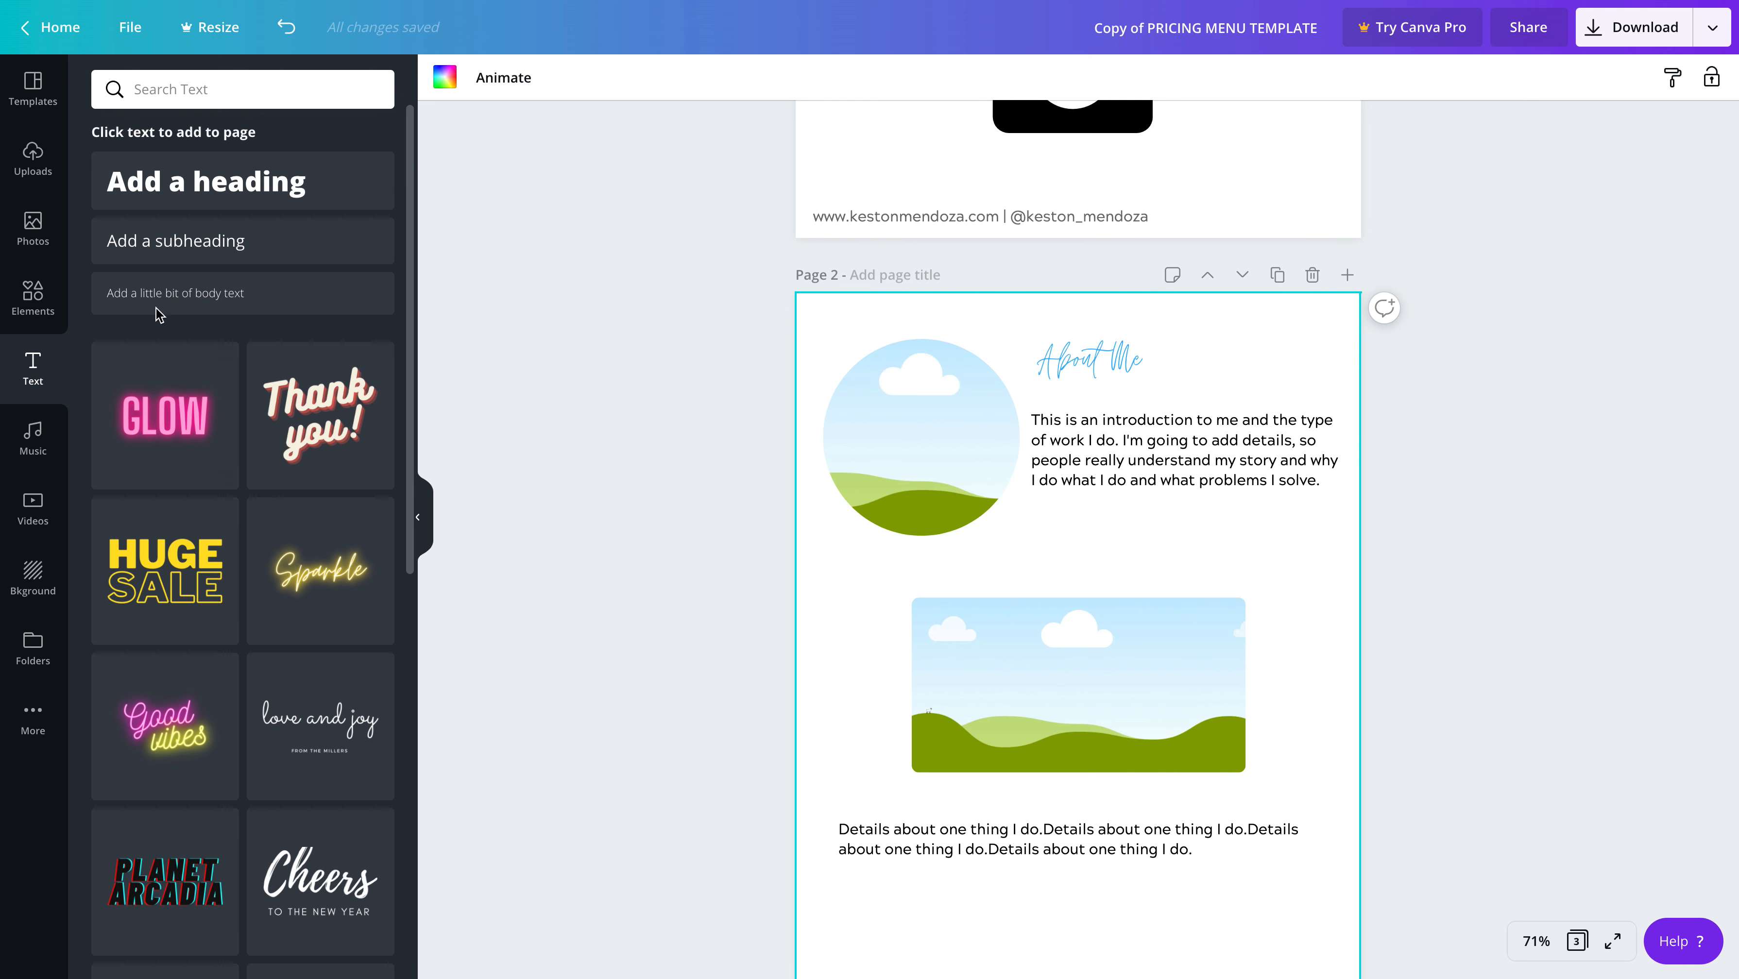
{"action": "left_click", "coordinate": [234, 250]}
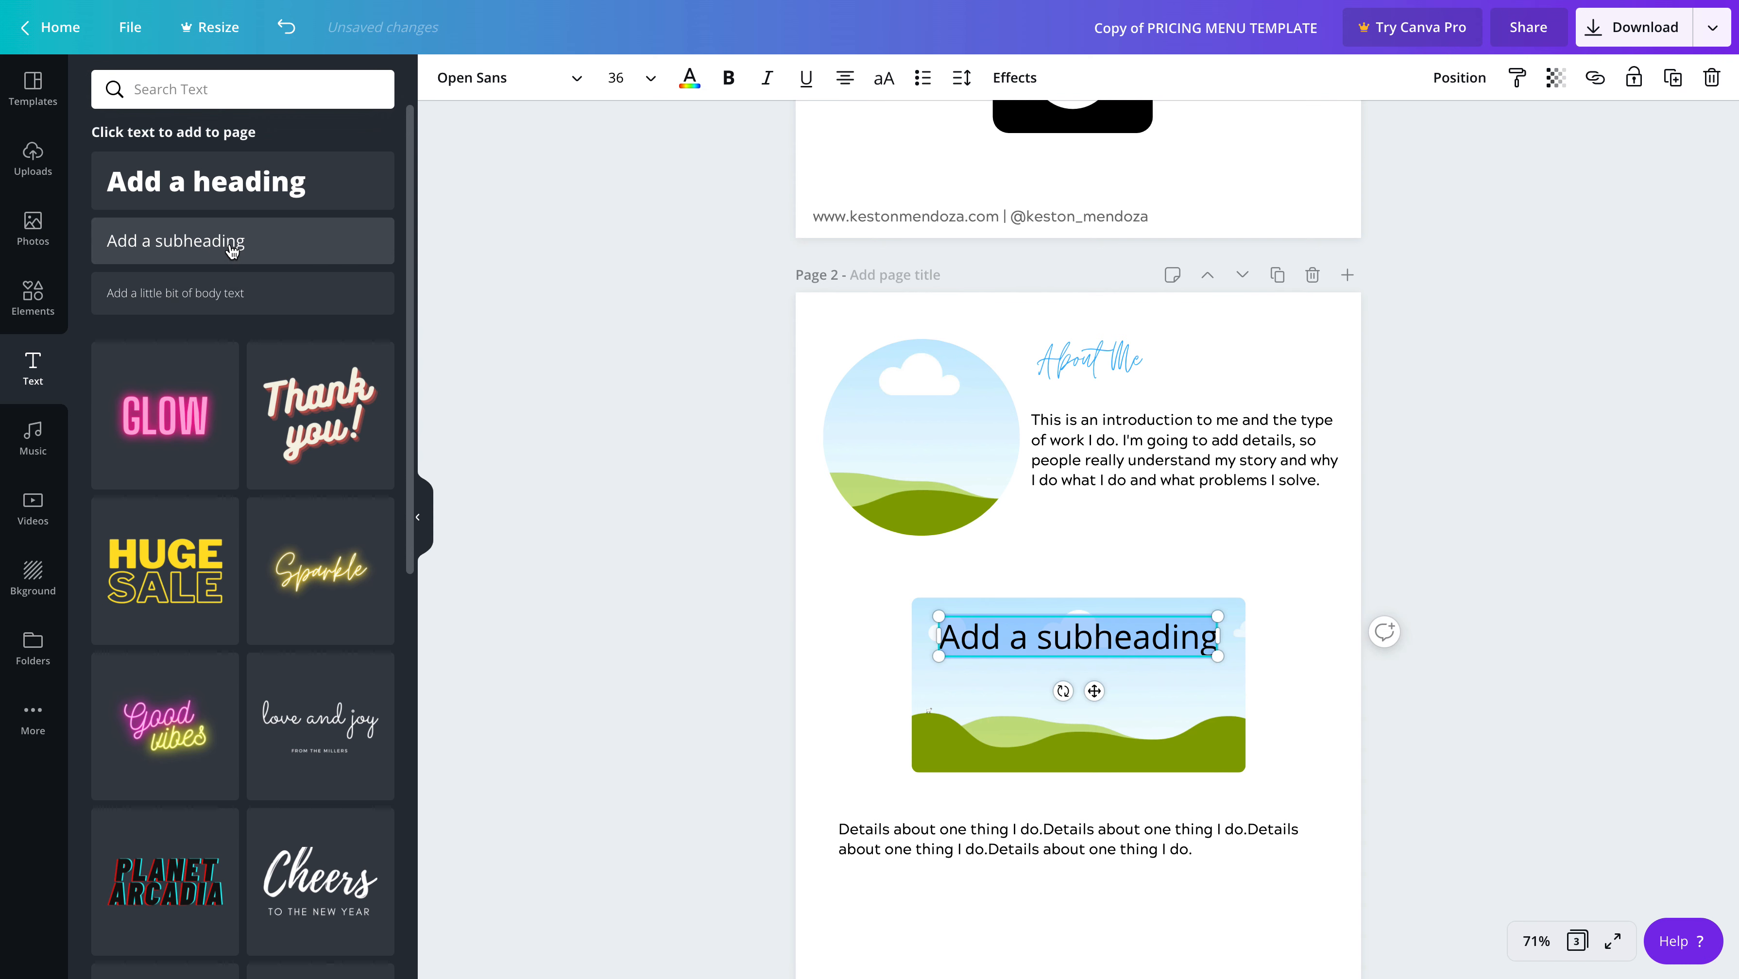
{"action": "key", "text": "BackSpace"}
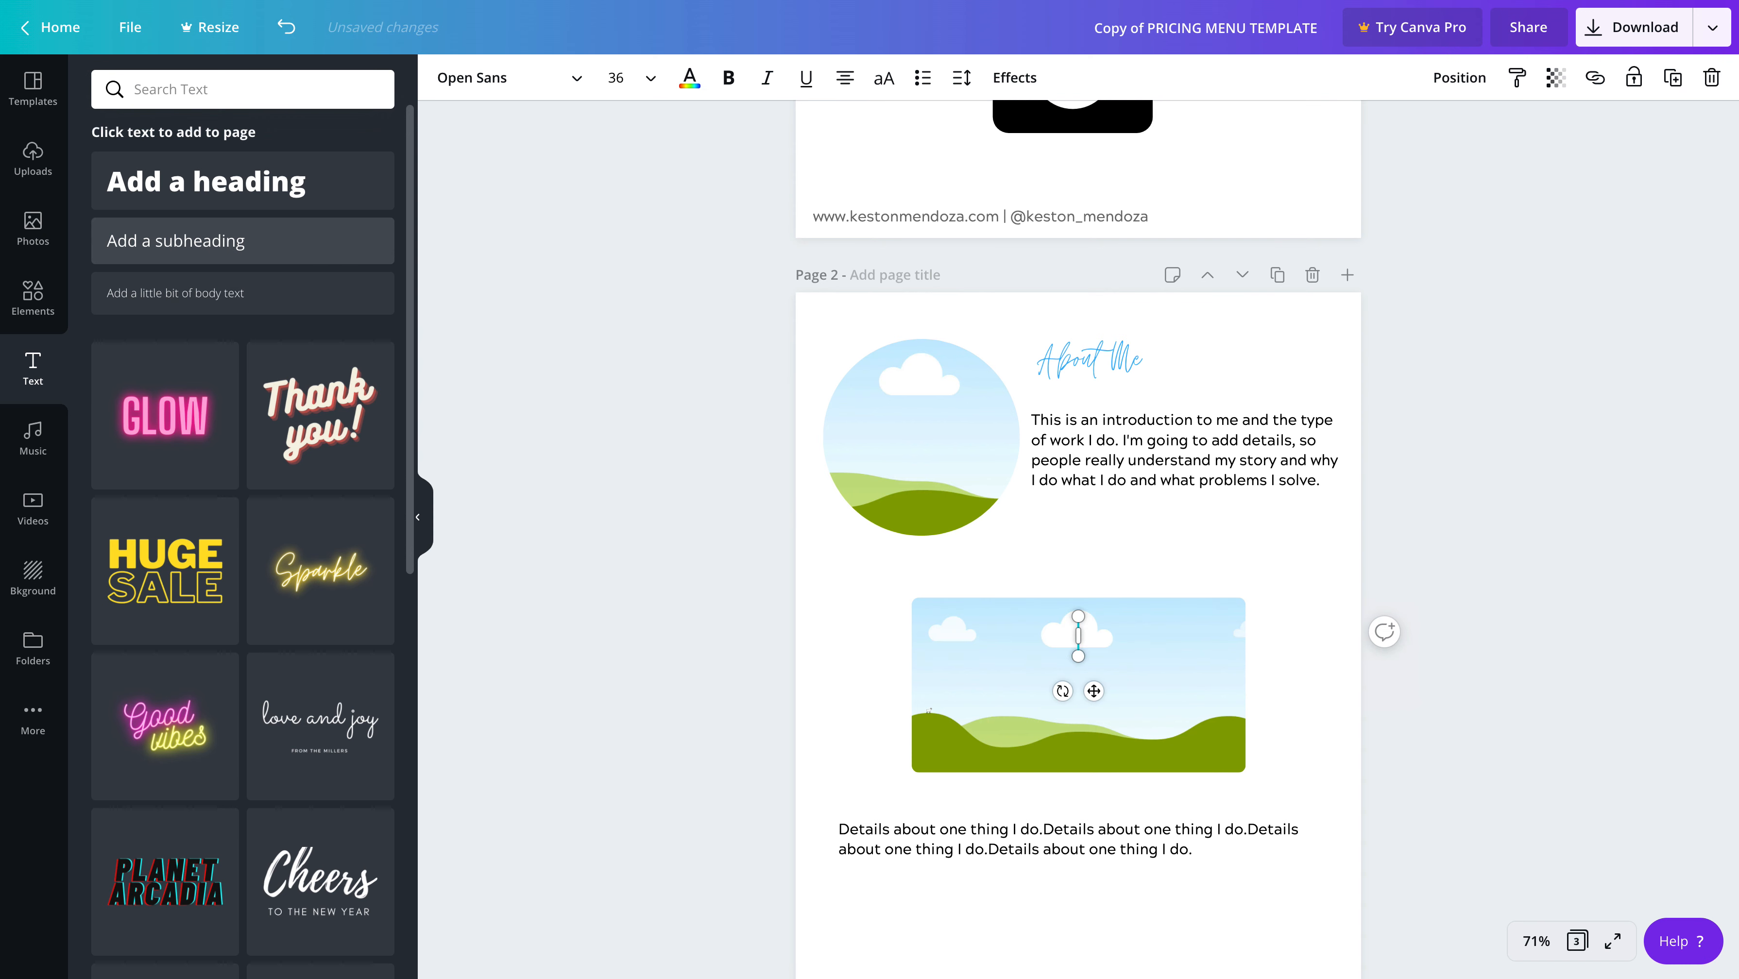
{"action": "left_click", "coordinate": [233, 299]}
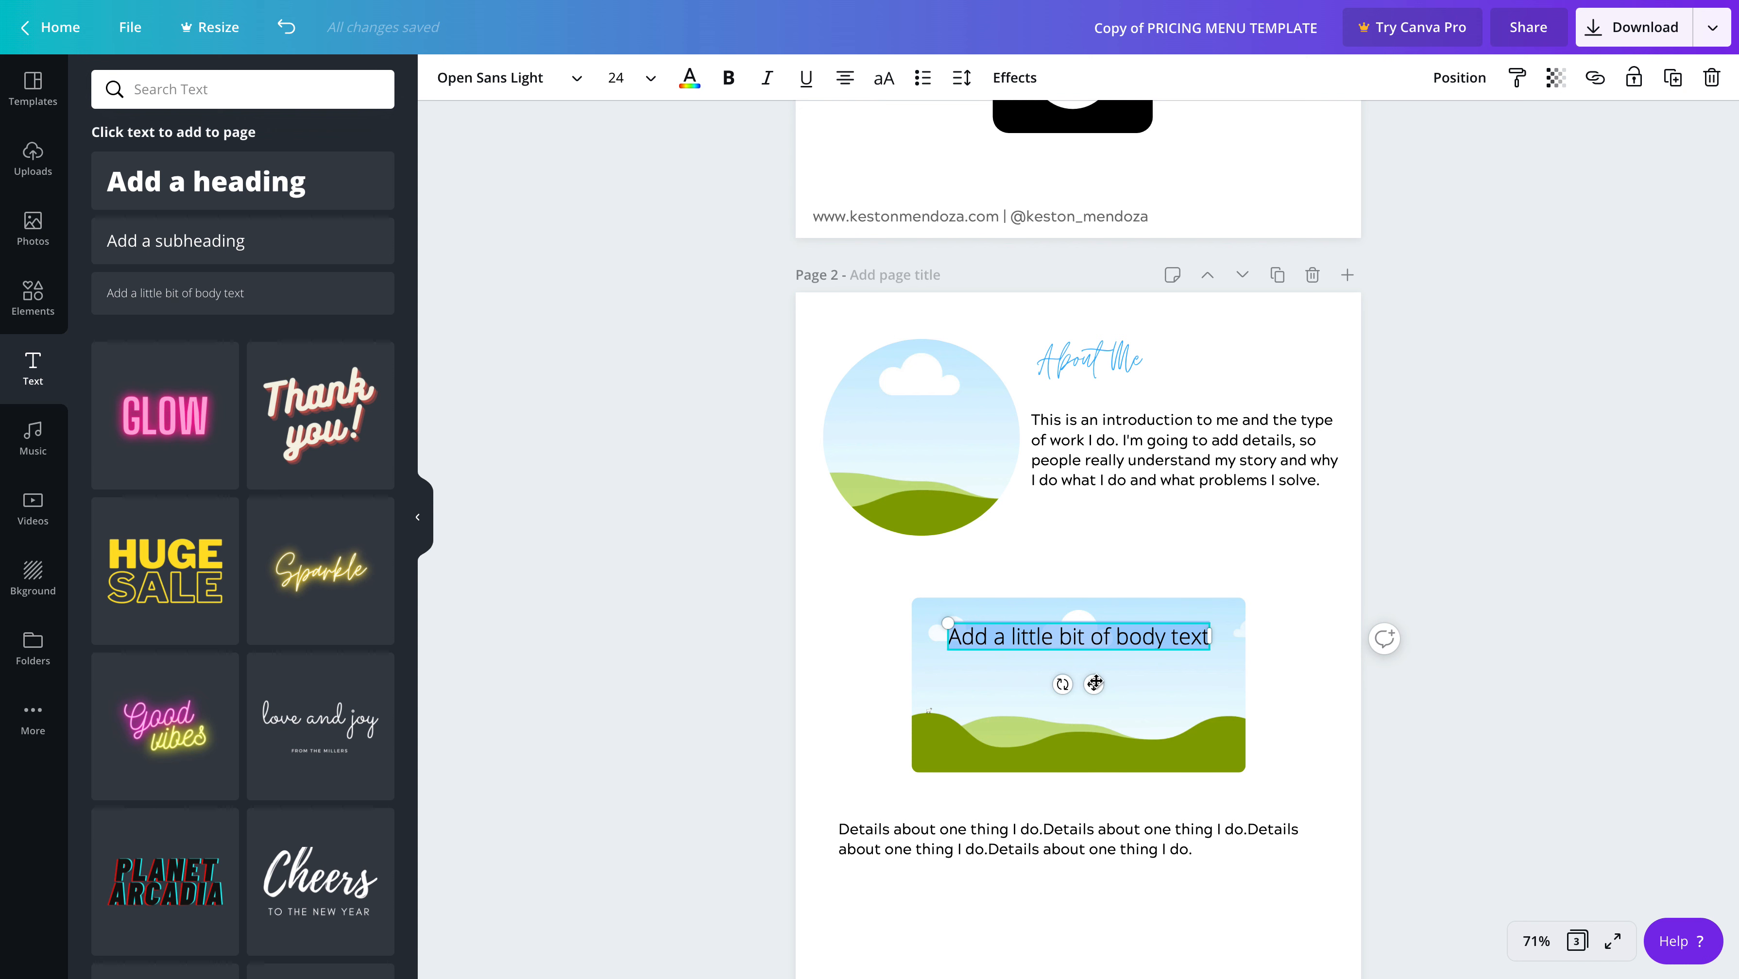
{"action": "left_click_drag", "start_coordinate": [1094, 684], "coordinate": [1178, 575]}
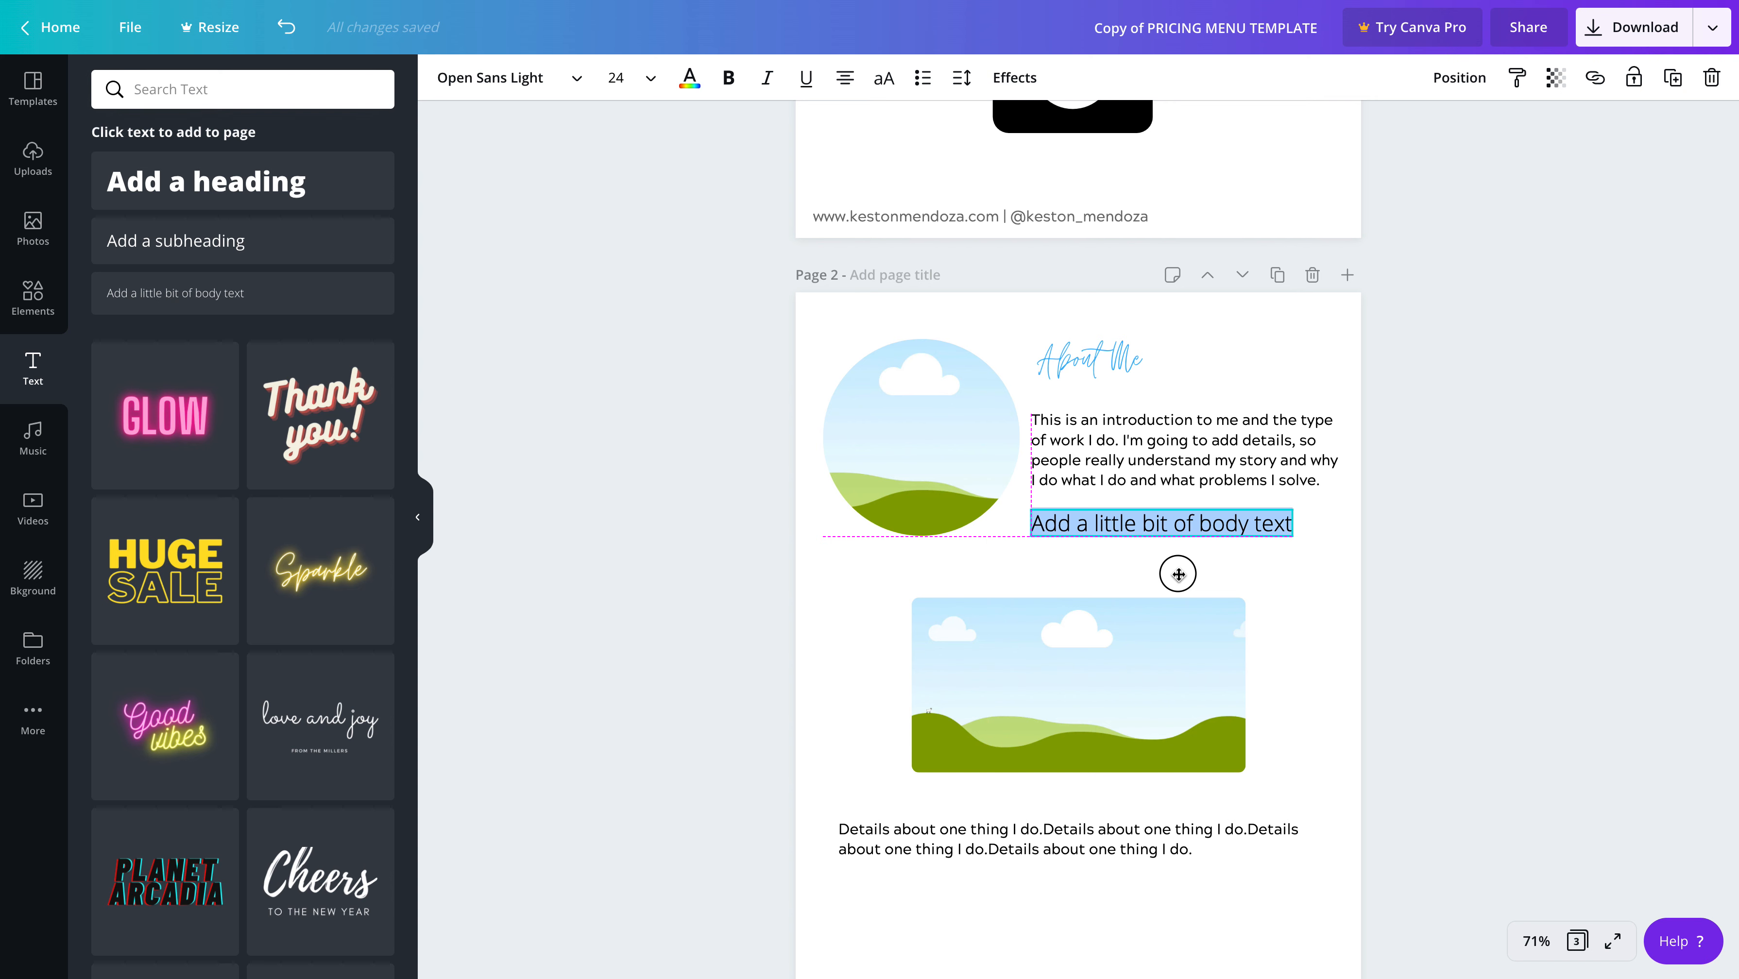
{"action": "left_click_drag", "start_coordinate": [1178, 574], "coordinate": [1178, 574]}
{"action": "left_click_drag", "start_coordinate": [1293, 533], "coordinate": [1317, 550]}
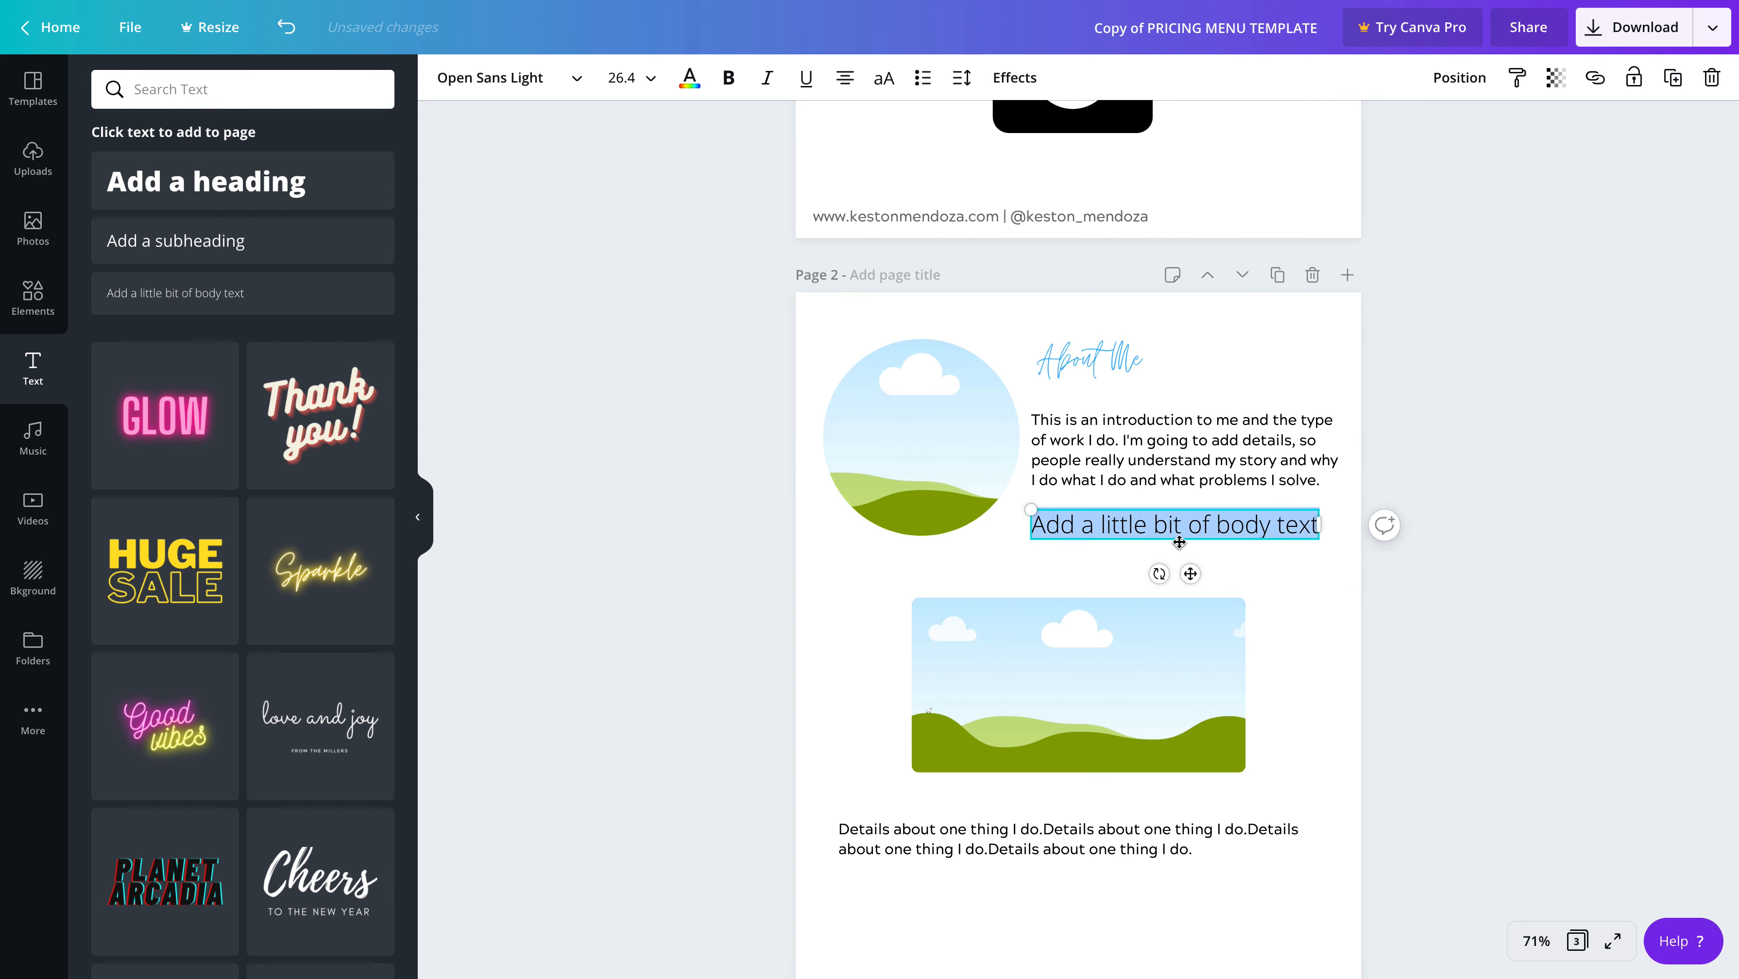
{"action": "left_click", "coordinate": [1133, 525]}
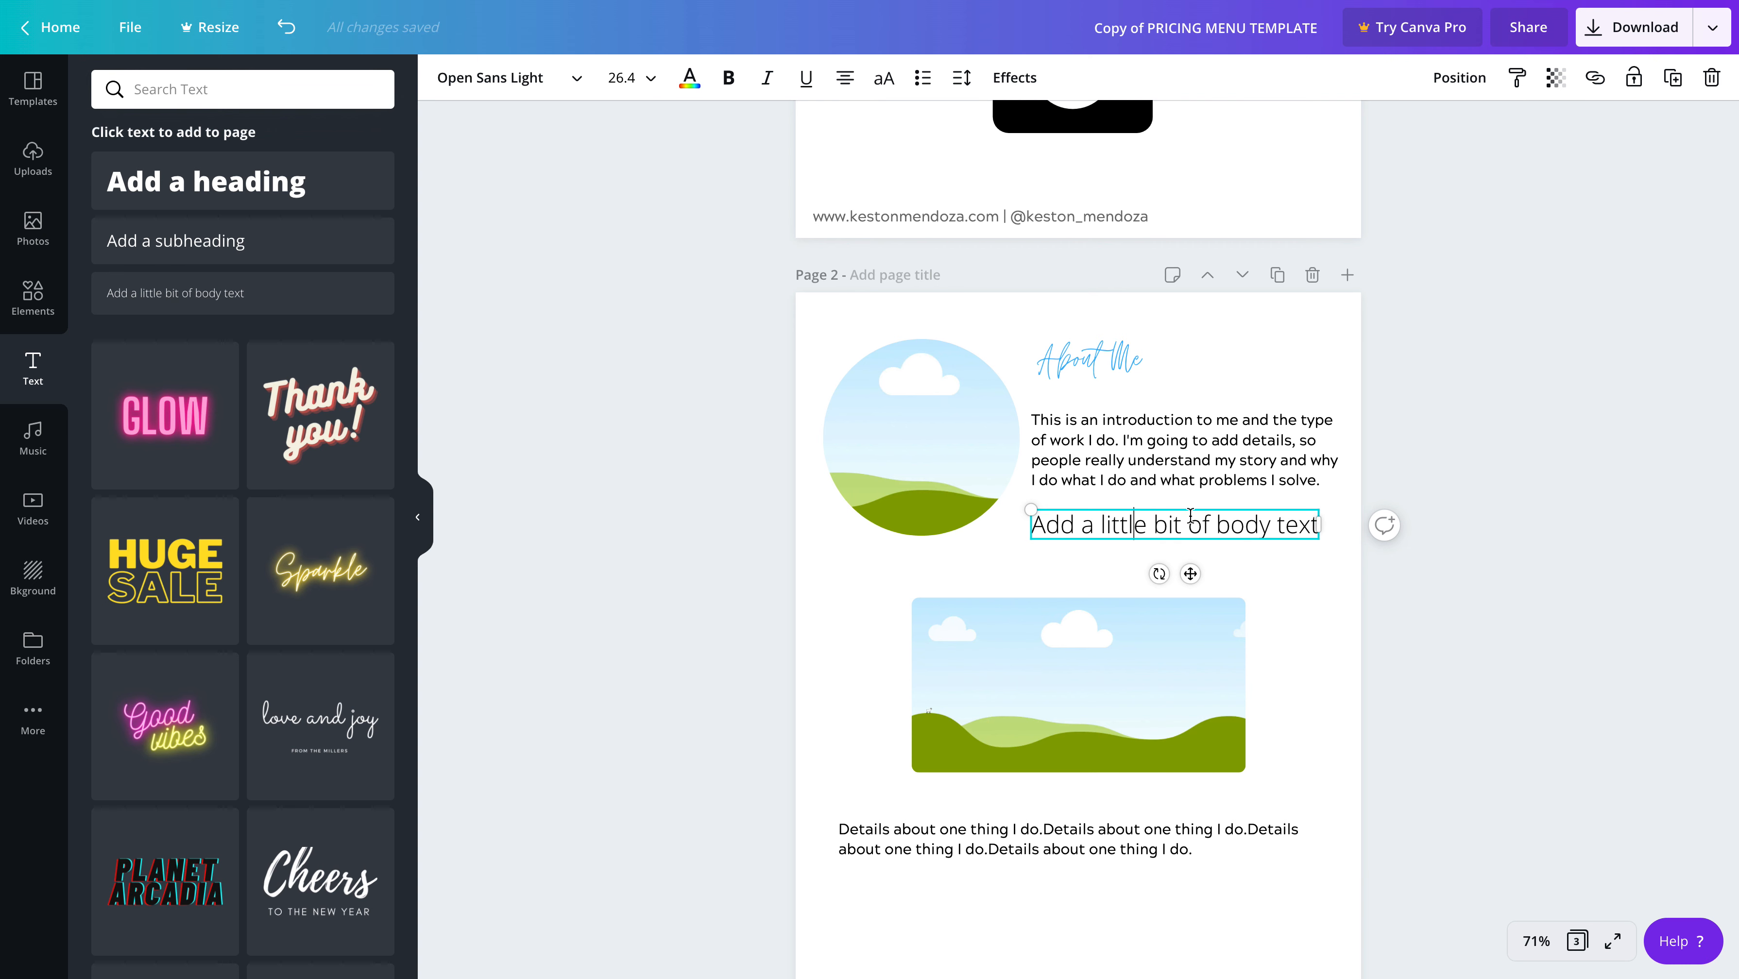
Replace the placeholder wording in page 2's new body text box with a copy of the introduction paragraph above it
{"action": "double_click", "coordinate": [1167, 440]}
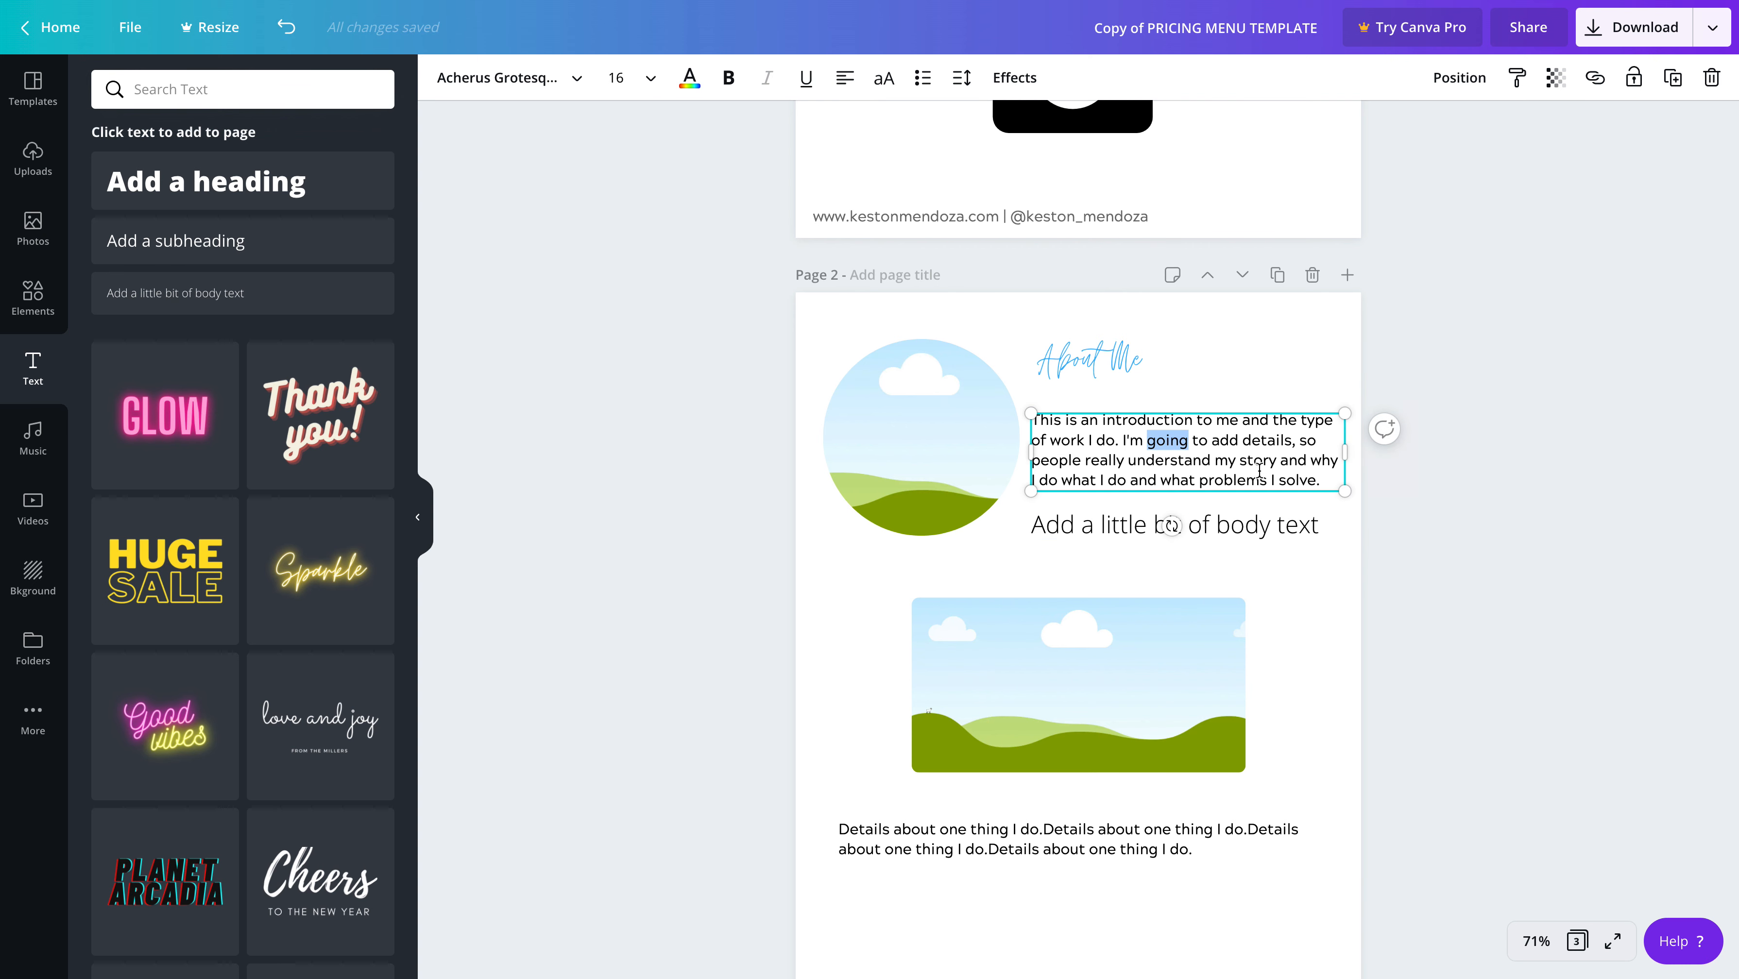
{"action": "left_click_drag", "start_coordinate": [1323, 486], "coordinate": [1021, 423]}
{"action": "key", "text": "ctrl+c"}
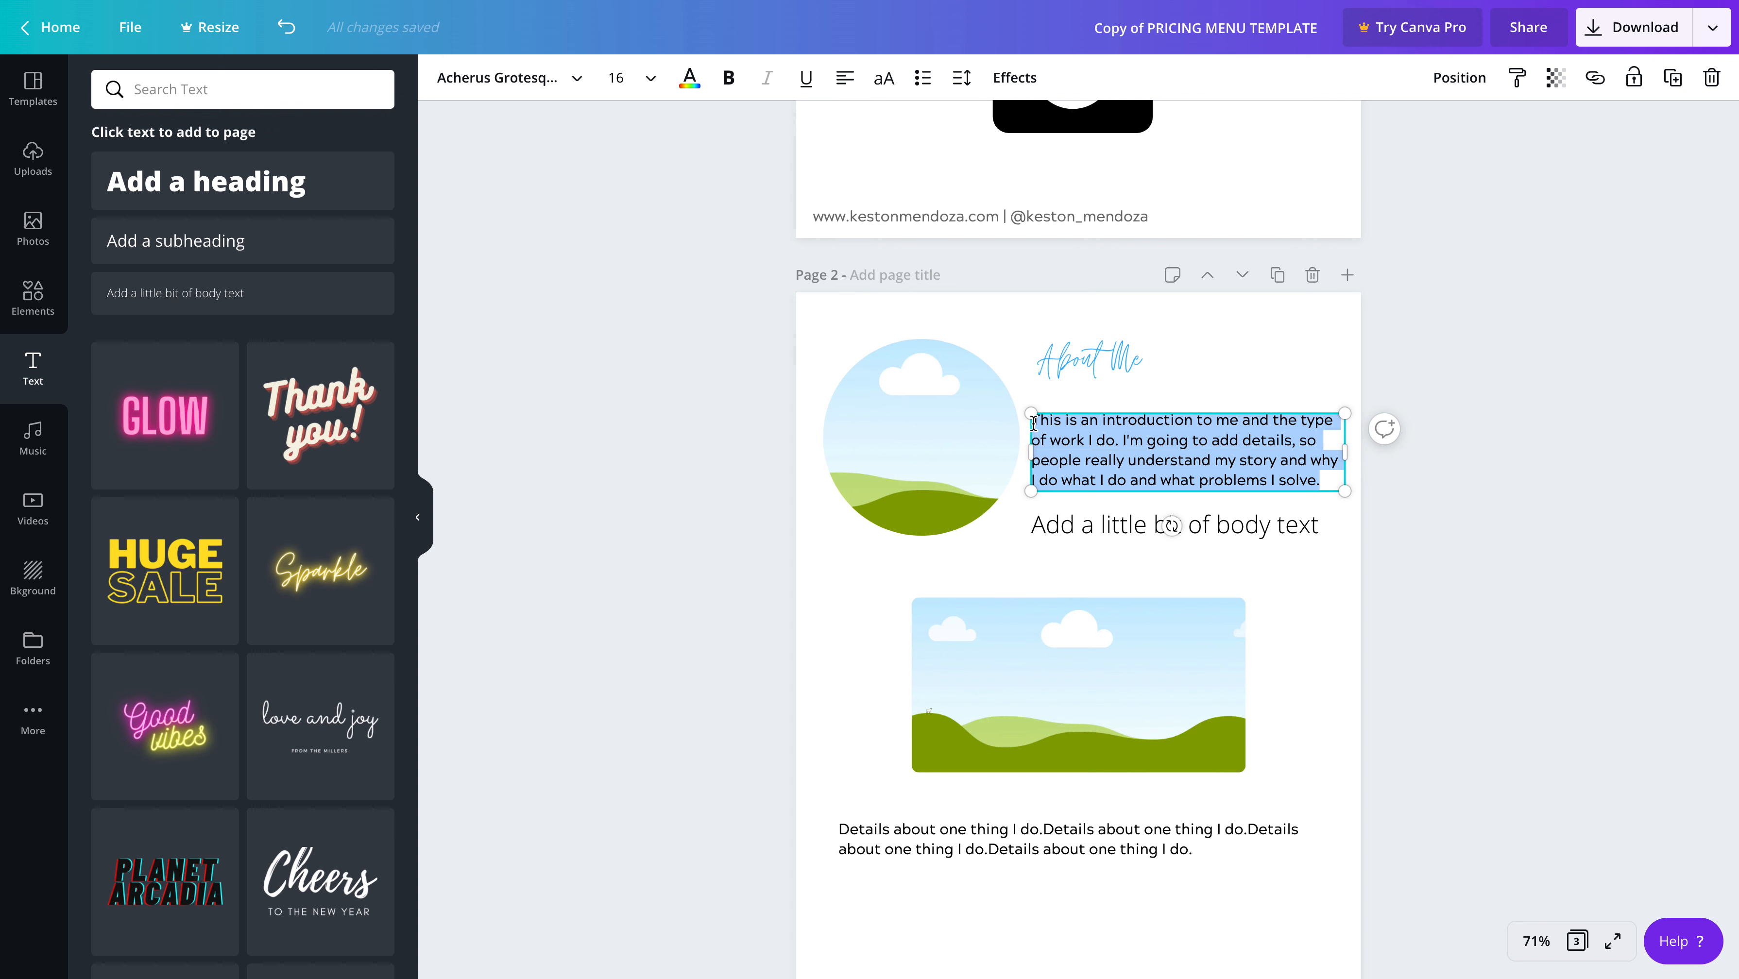
{"action": "left_click", "coordinate": [1095, 524]}
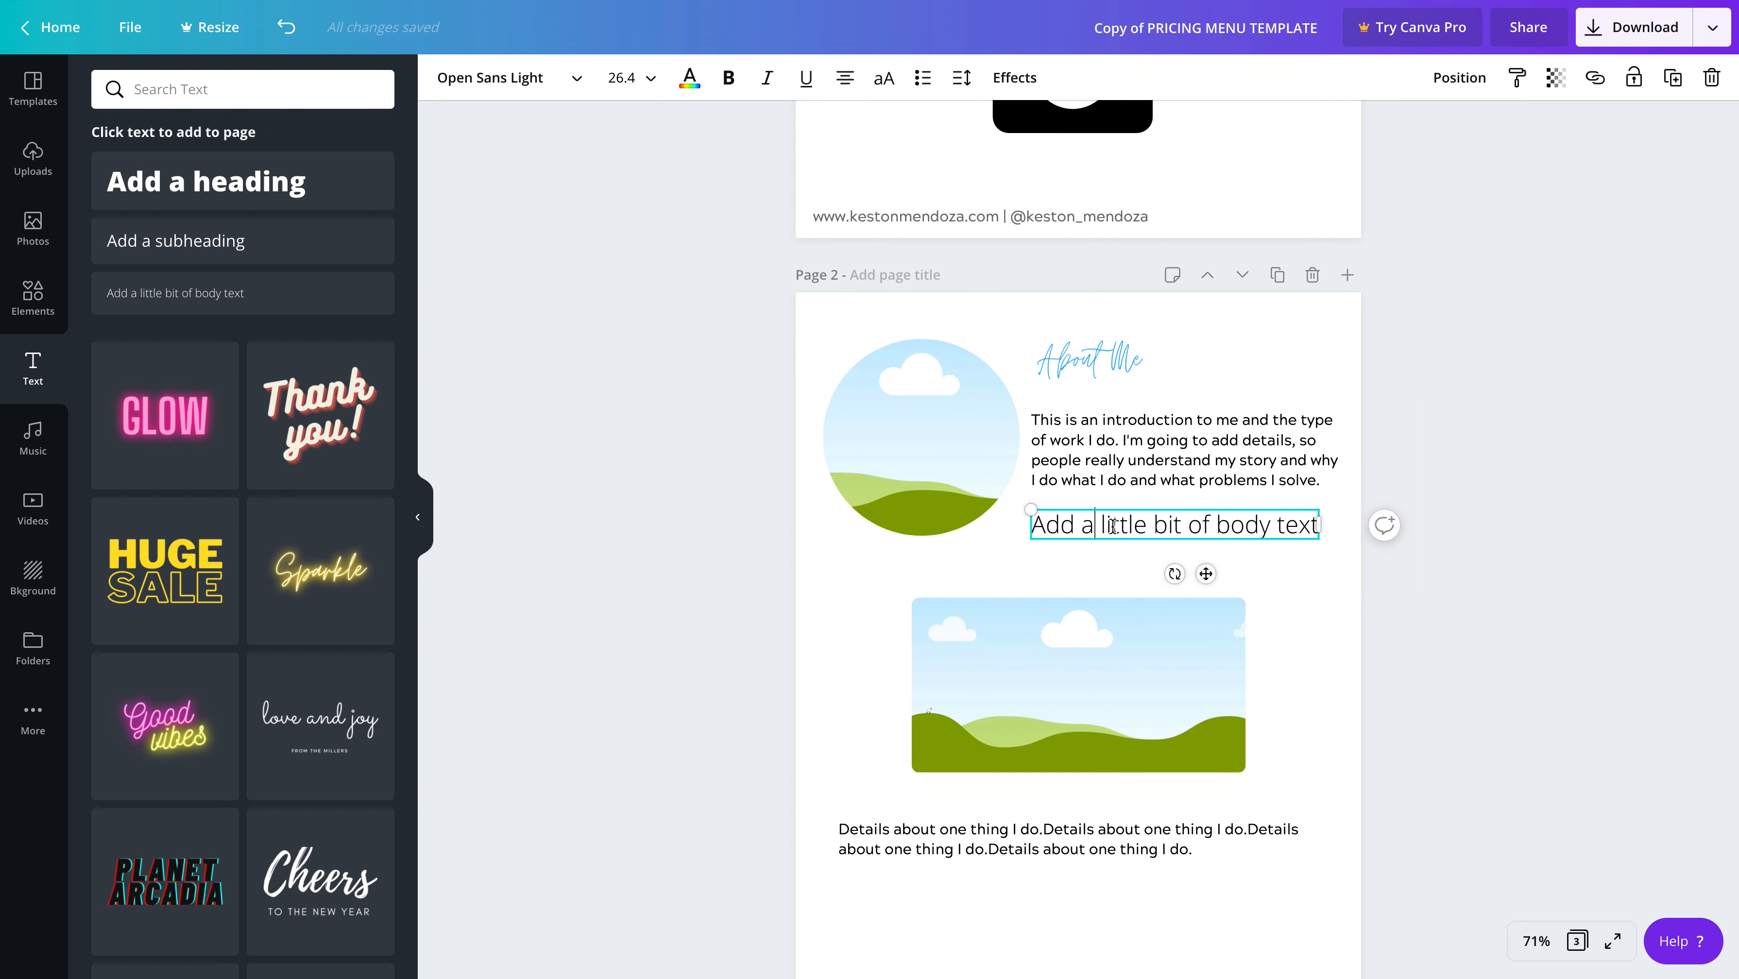
{"action": "triple_click", "coordinate": [1311, 525]}
{"action": "key", "text": "BackSpace"}
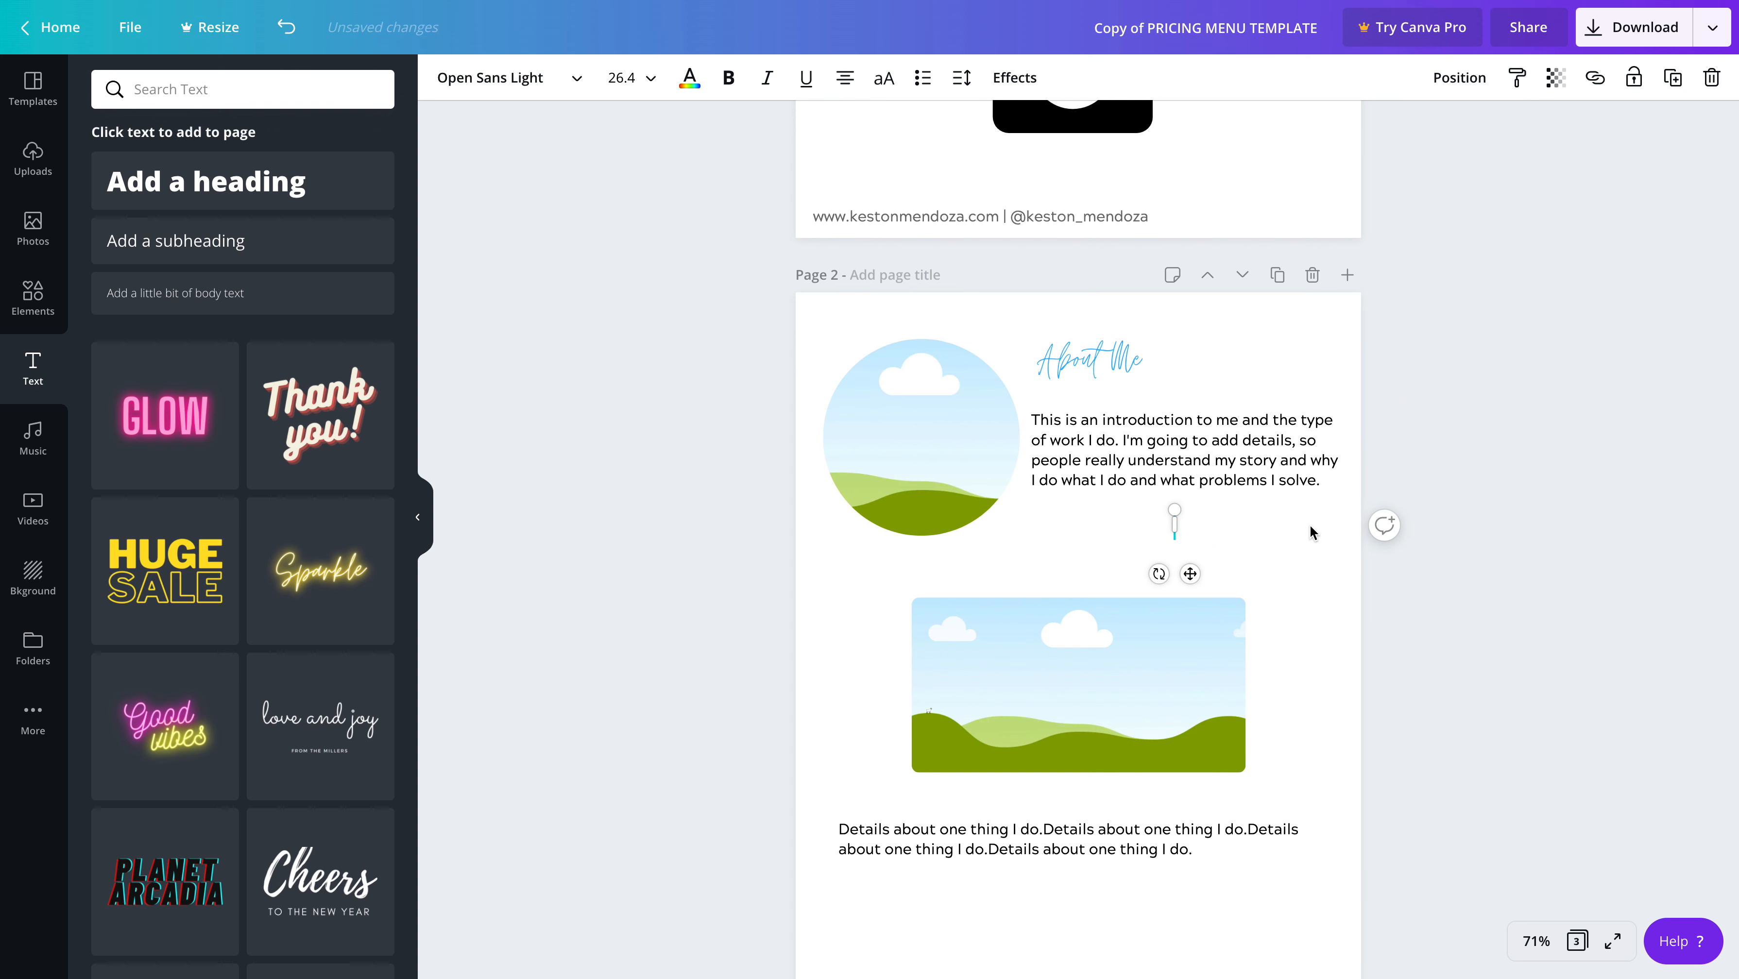
{"action": "key", "text": "ctrl+v"}
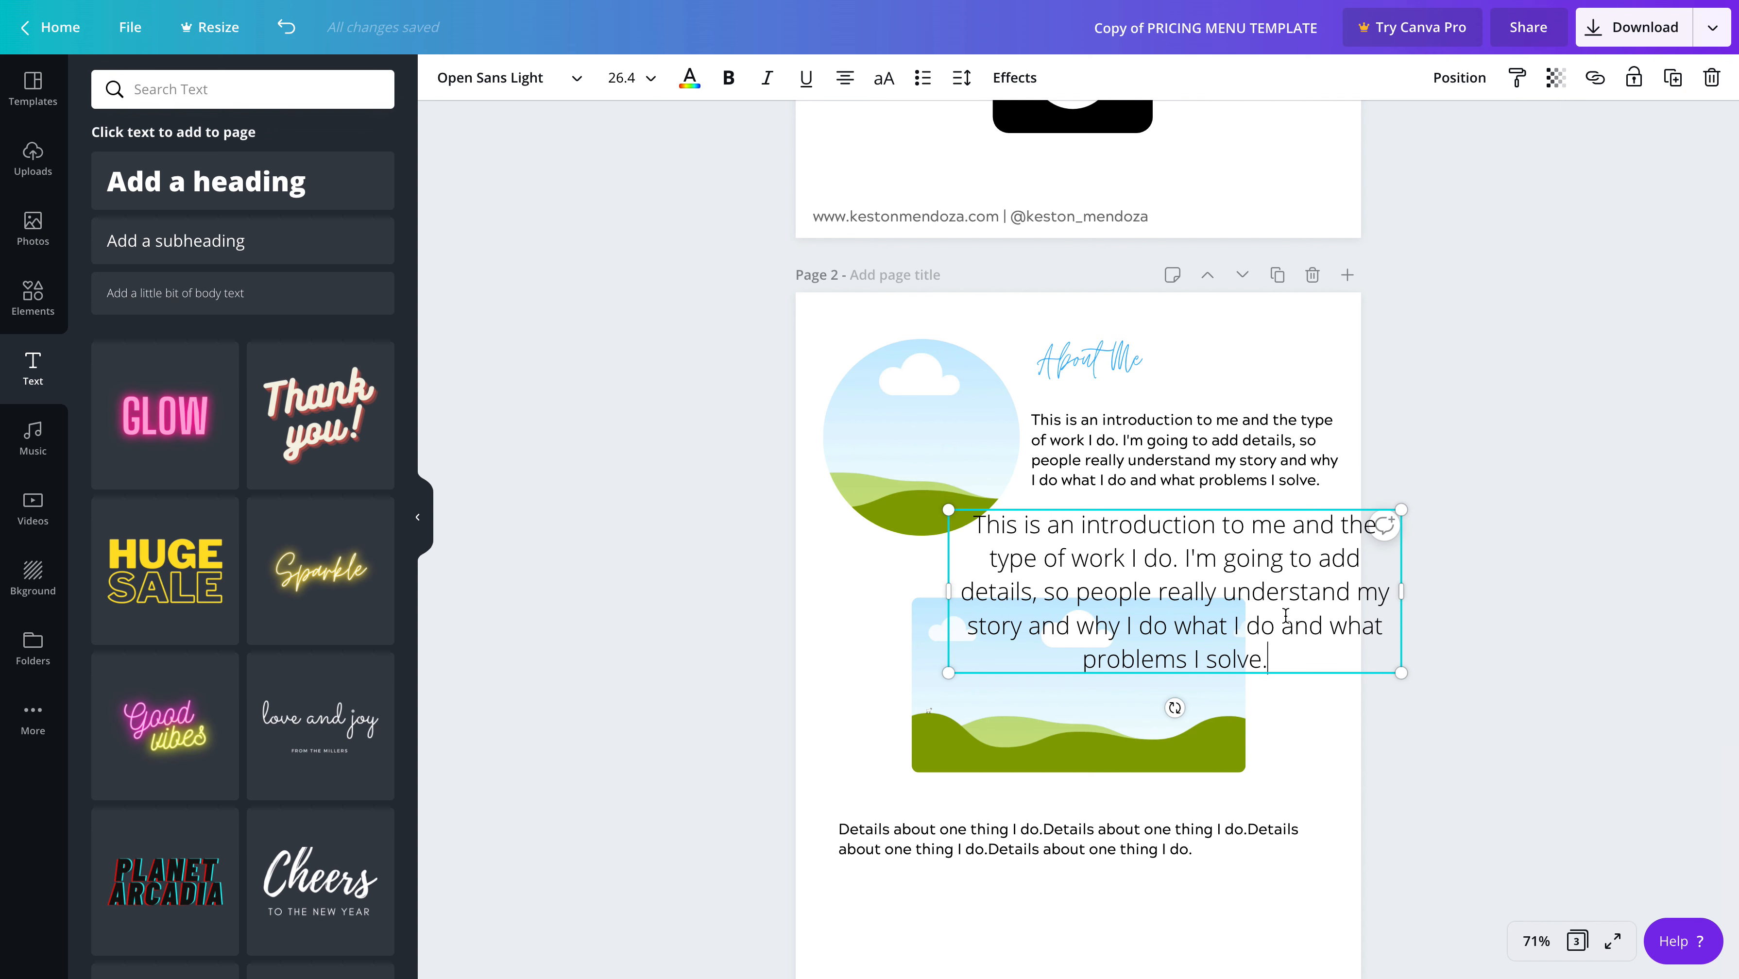
Set the font size of the copied introduction paragraph to 16
{"action": "left_click", "coordinate": [652, 79]}
{"action": "left_click", "coordinate": [659, 288]}
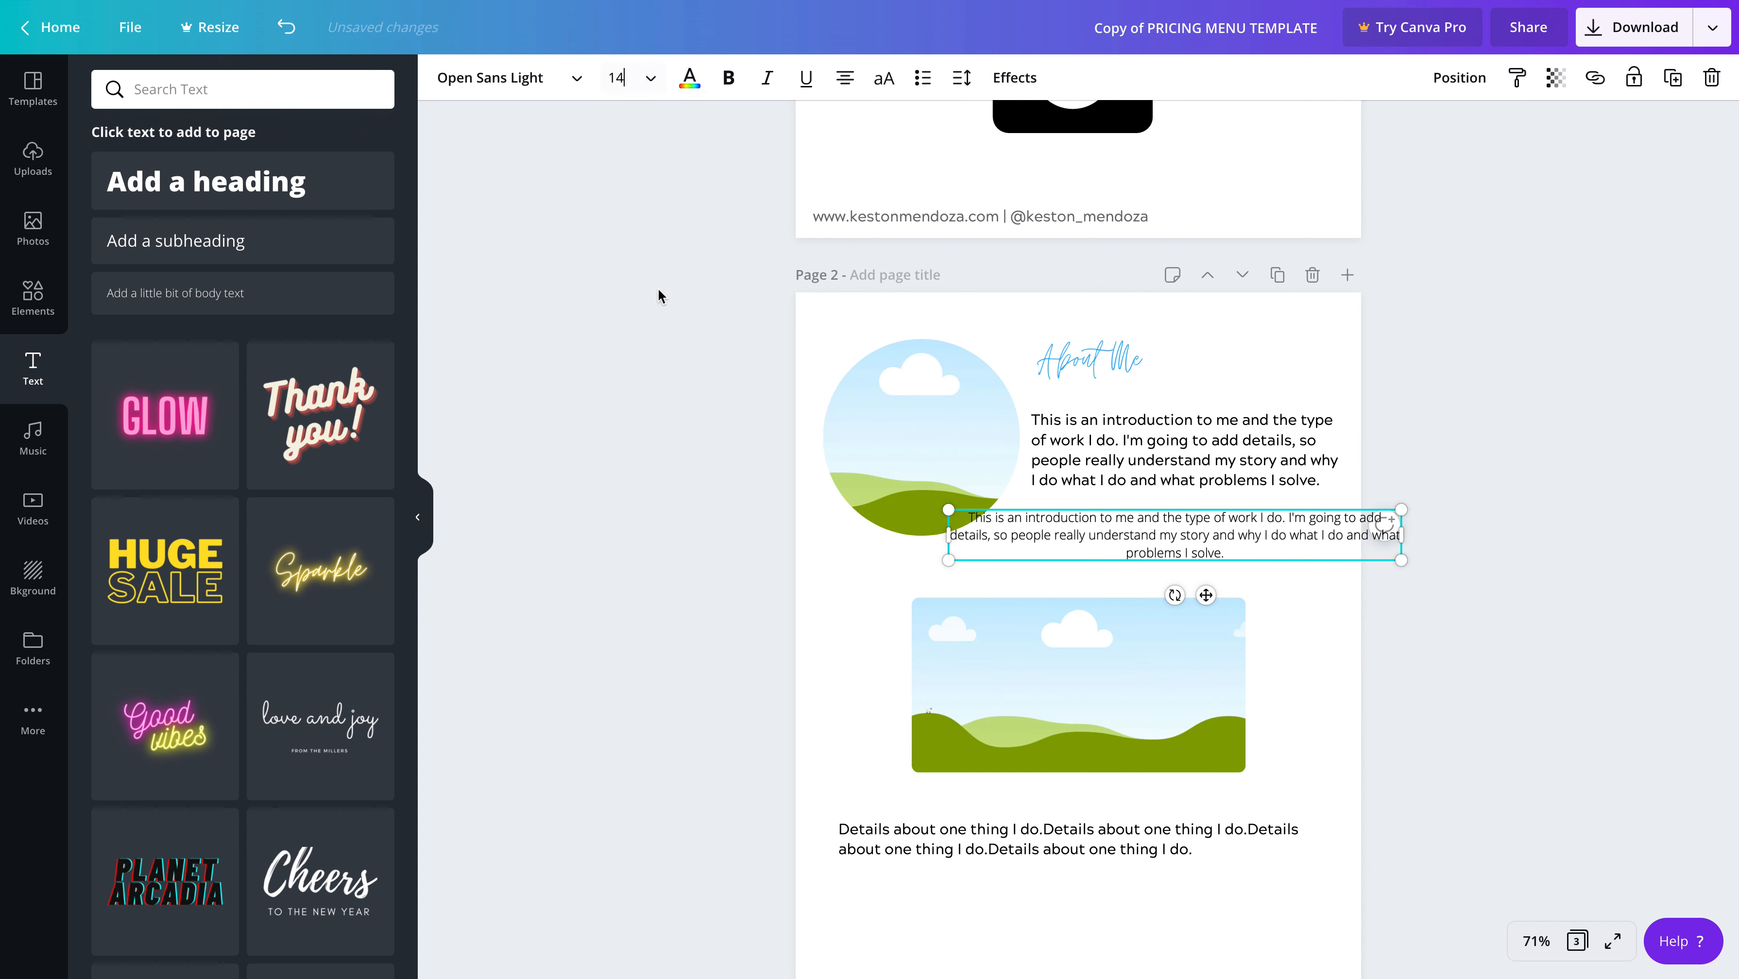
{"action": "left_click", "coordinate": [621, 78]}
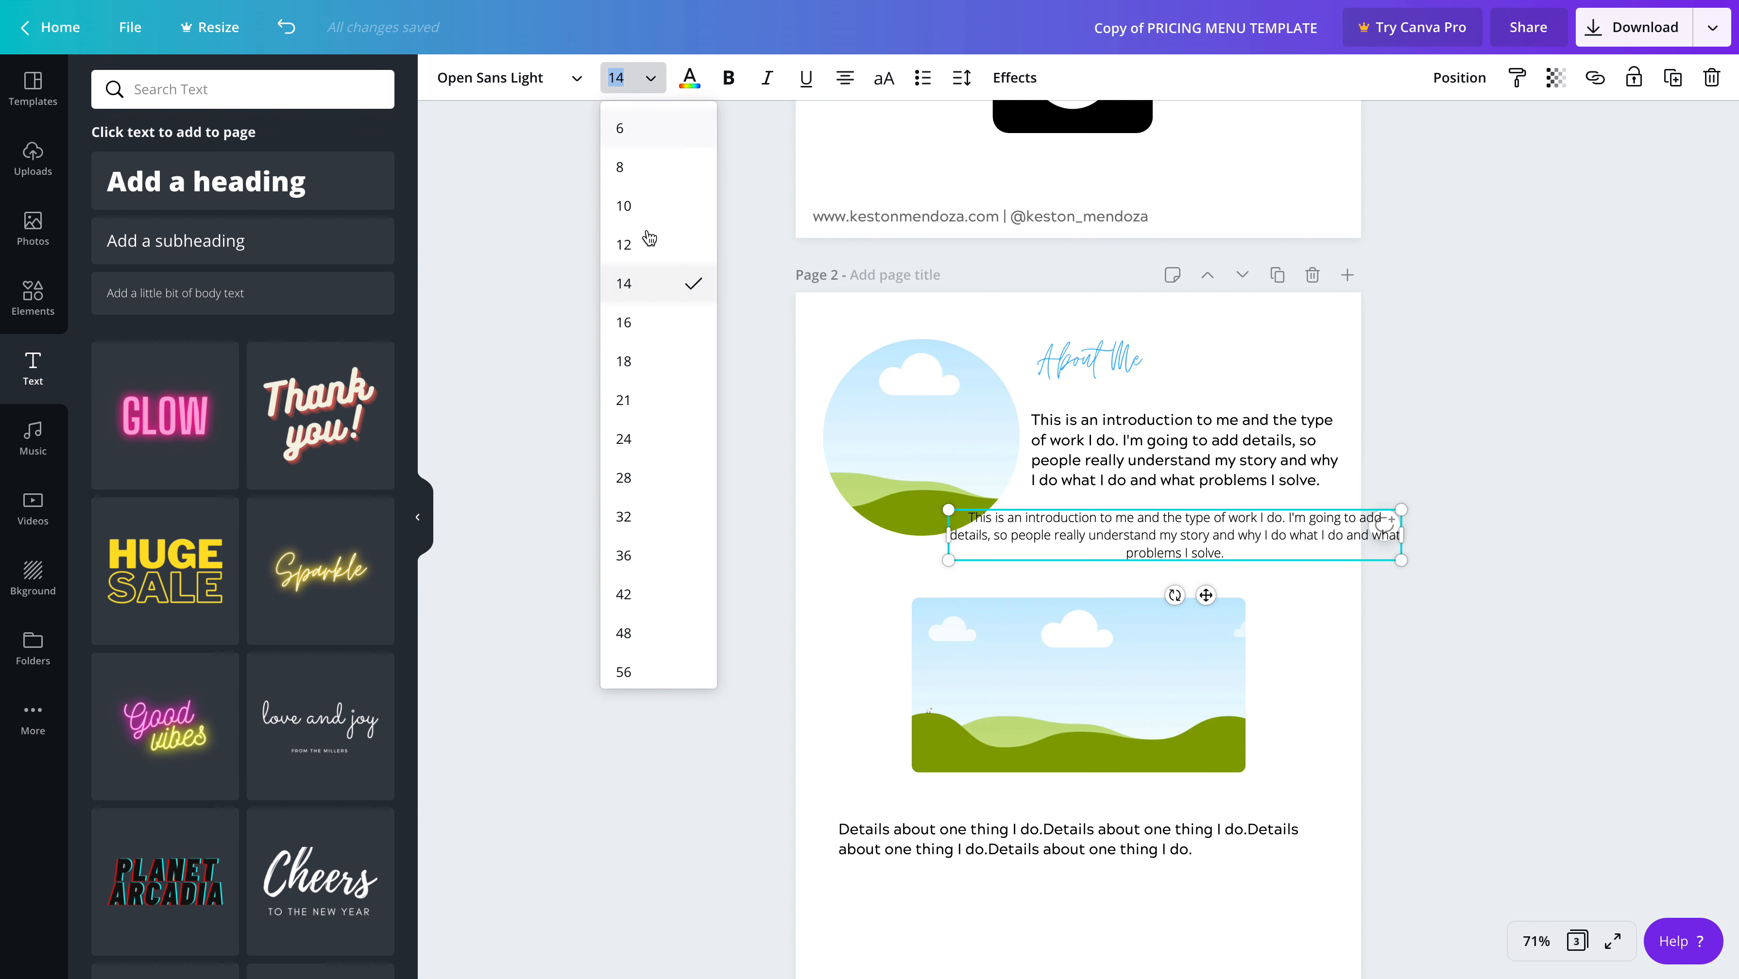
{"action": "left_click", "coordinate": [651, 334]}
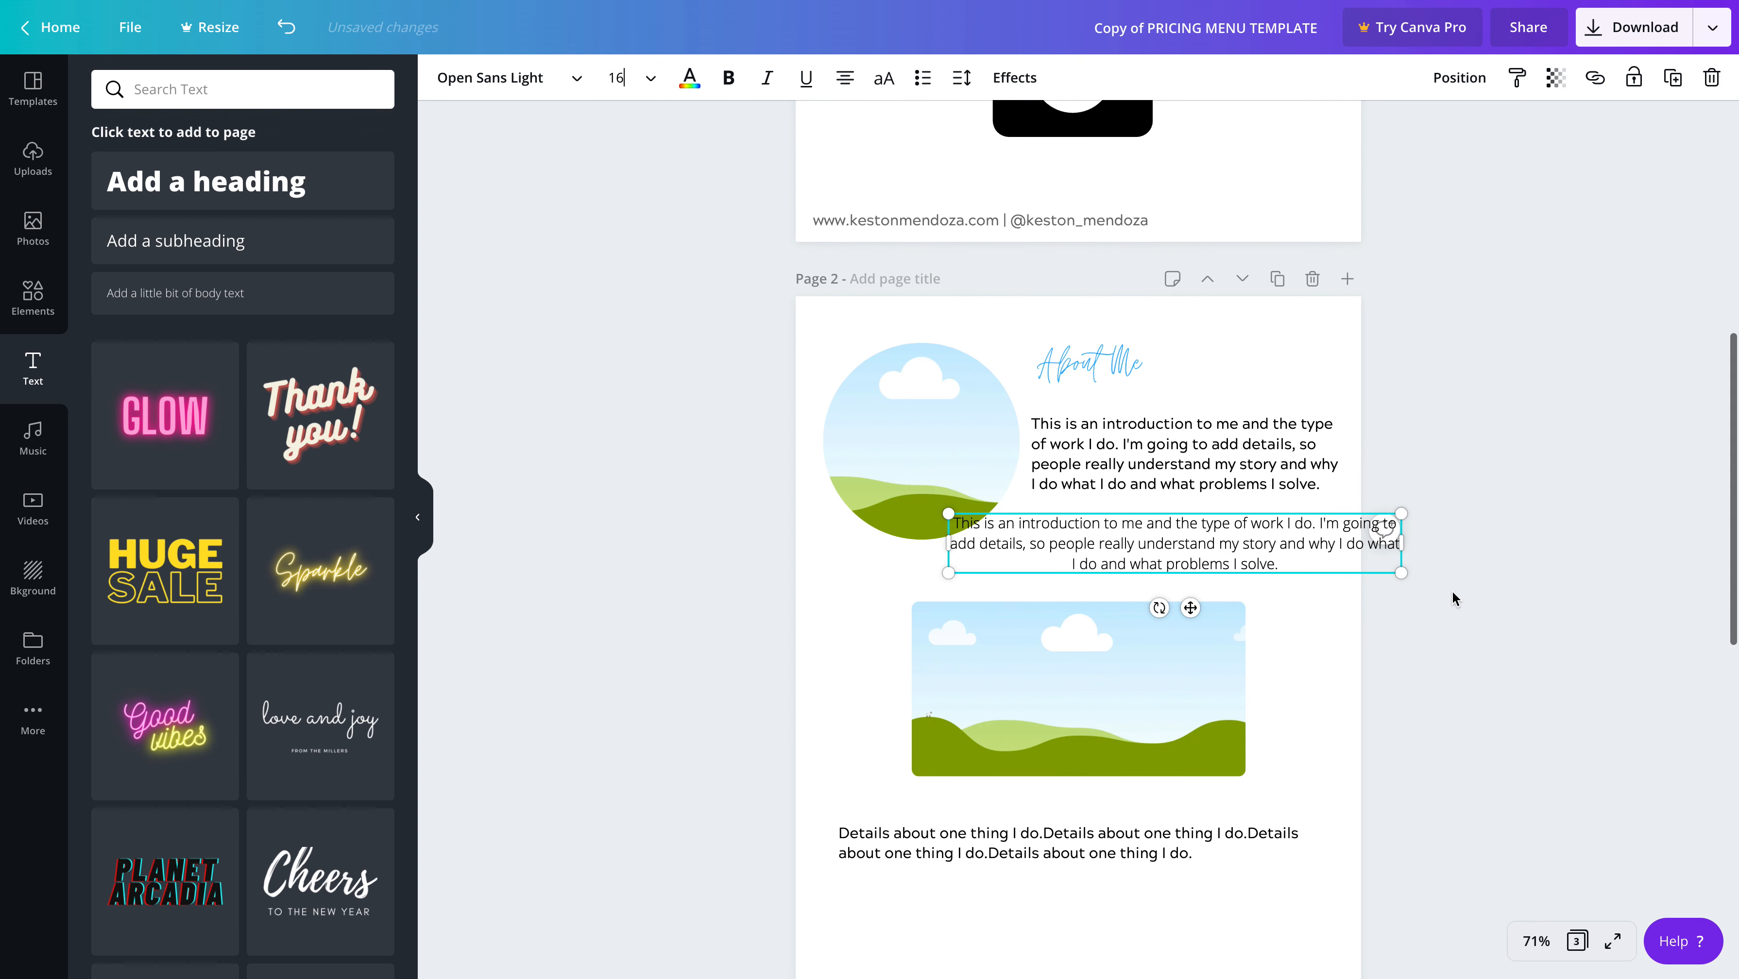
Narrow the copied paragraph's text box from both sides and move it up directly beneath the original introduction paragraph
{"action": "left_click_drag", "start_coordinate": [1400, 541], "coordinate": [1339, 540]}
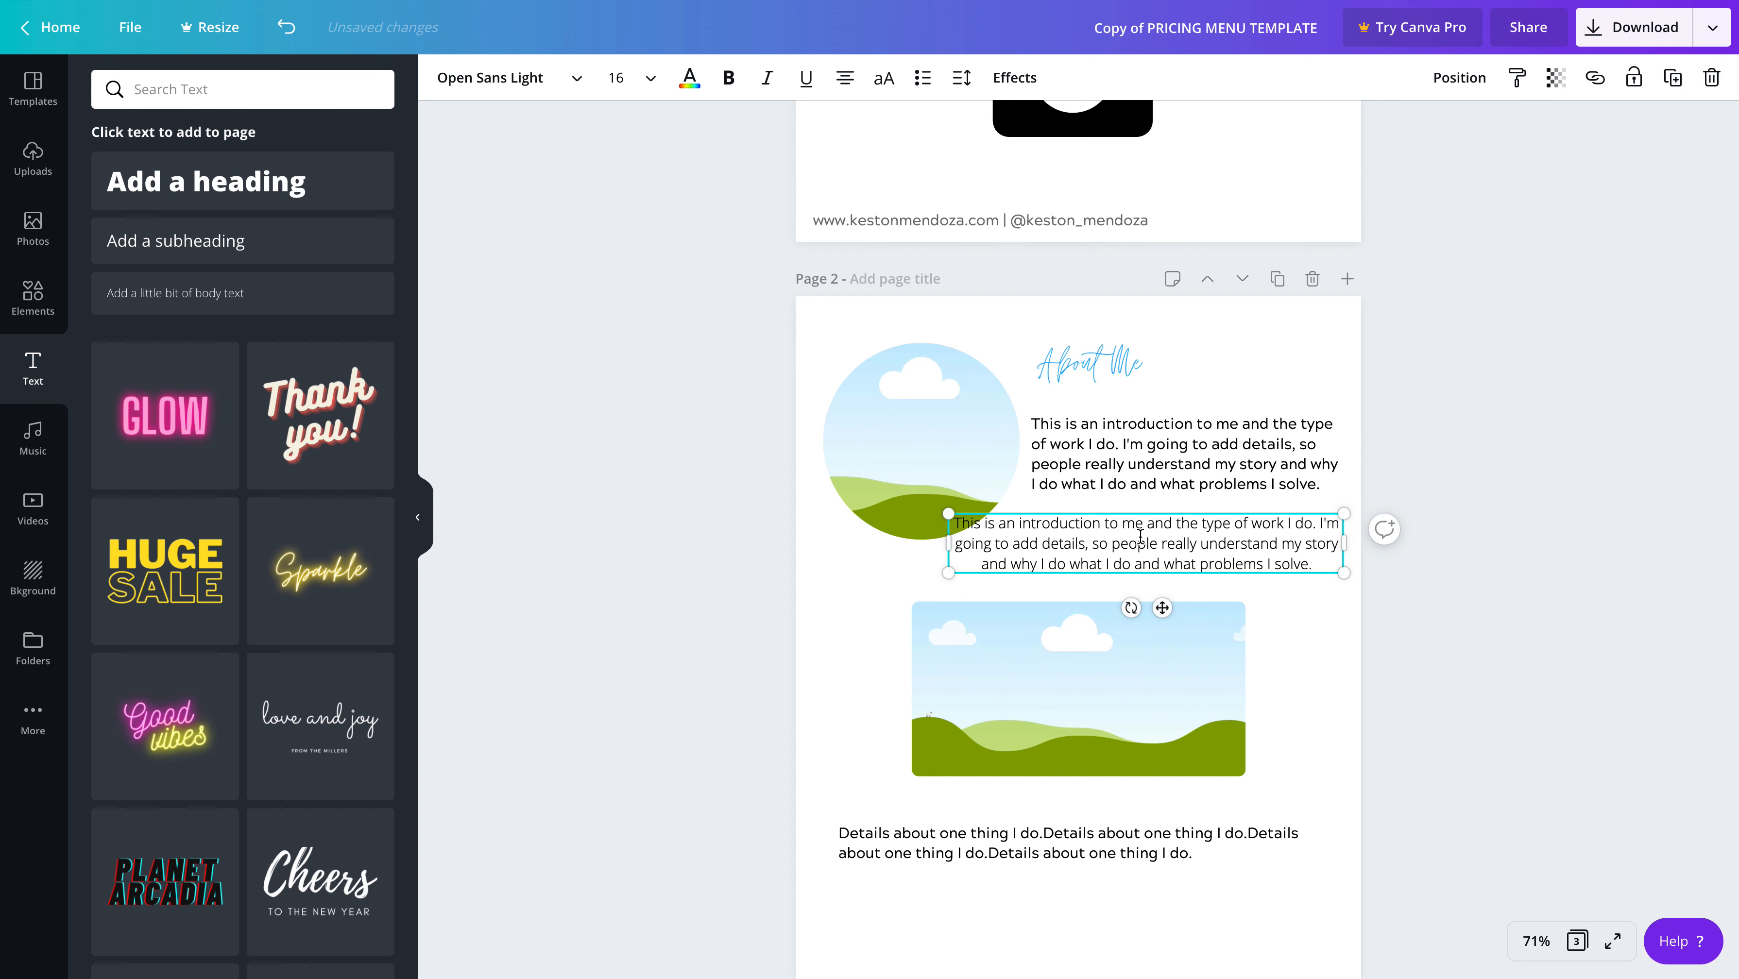
{"action": "left_click_drag", "start_coordinate": [943, 541], "coordinate": [1012, 542]}
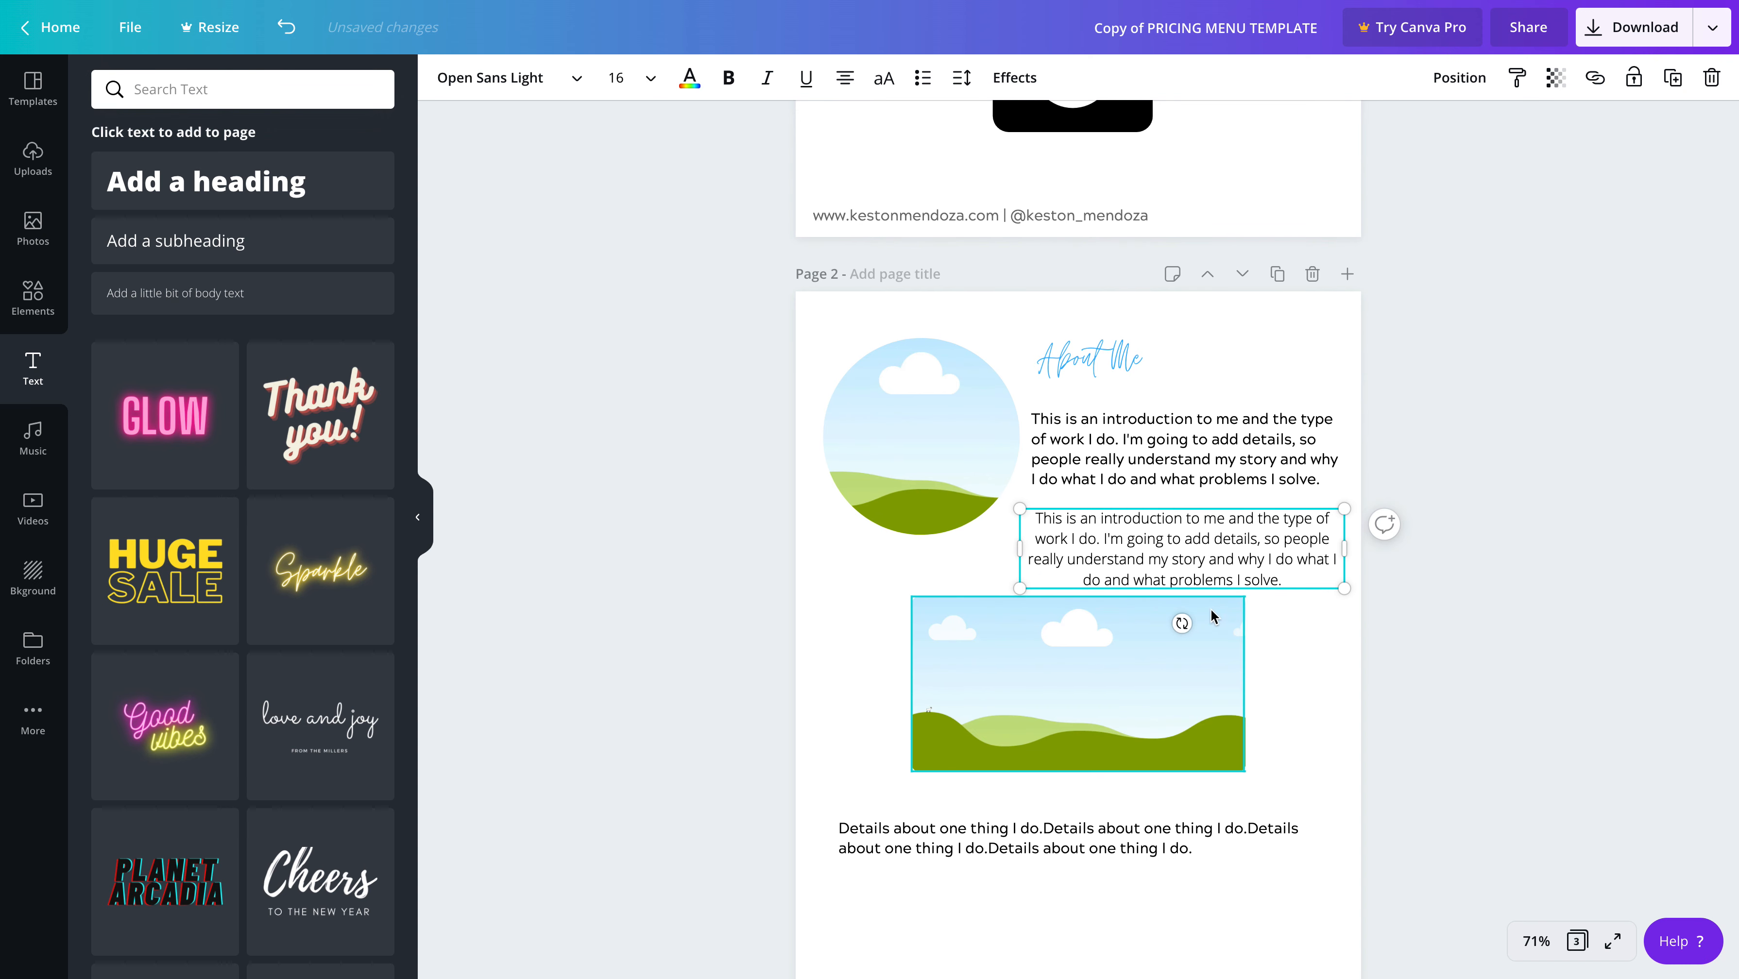
{"action": "left_click", "coordinate": [1313, 506]}
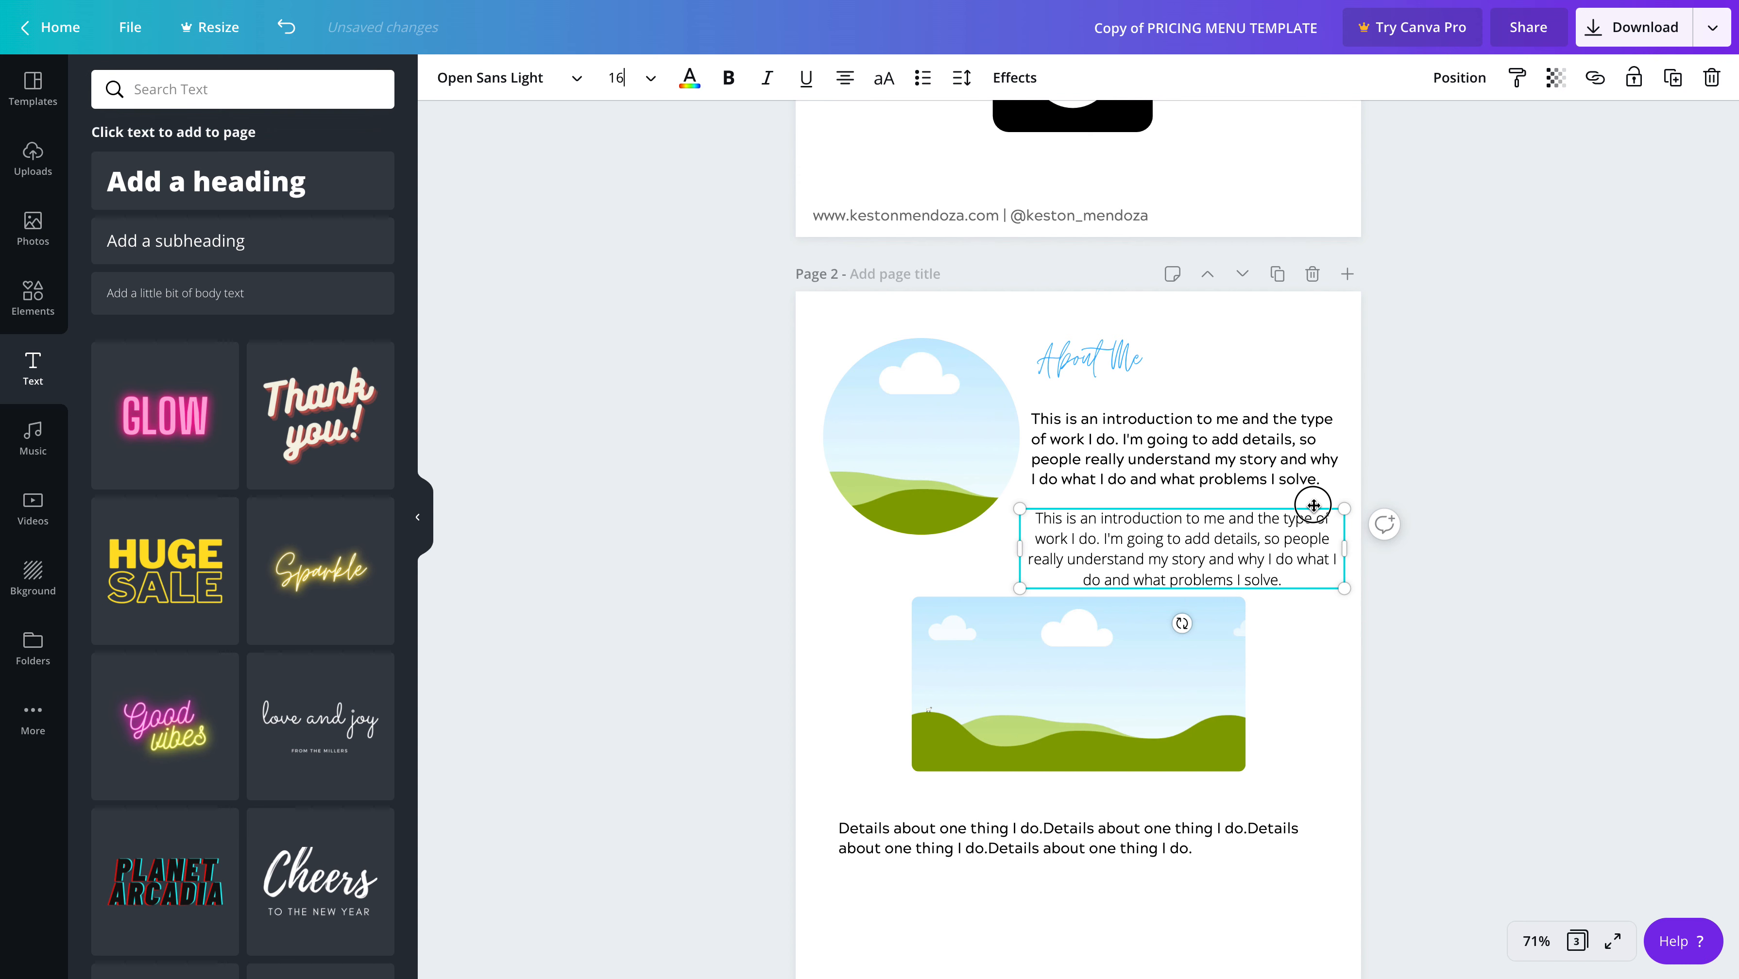
{"action": "mouse_move", "coordinate": [1313, 505]}
{"action": "left_mouse_down"}
{"action": "mouse_move", "coordinate": [1315, 492]}
{"action": "mouse_move", "coordinate": [1289, 495]}
{"action": "left_mouse_up"}
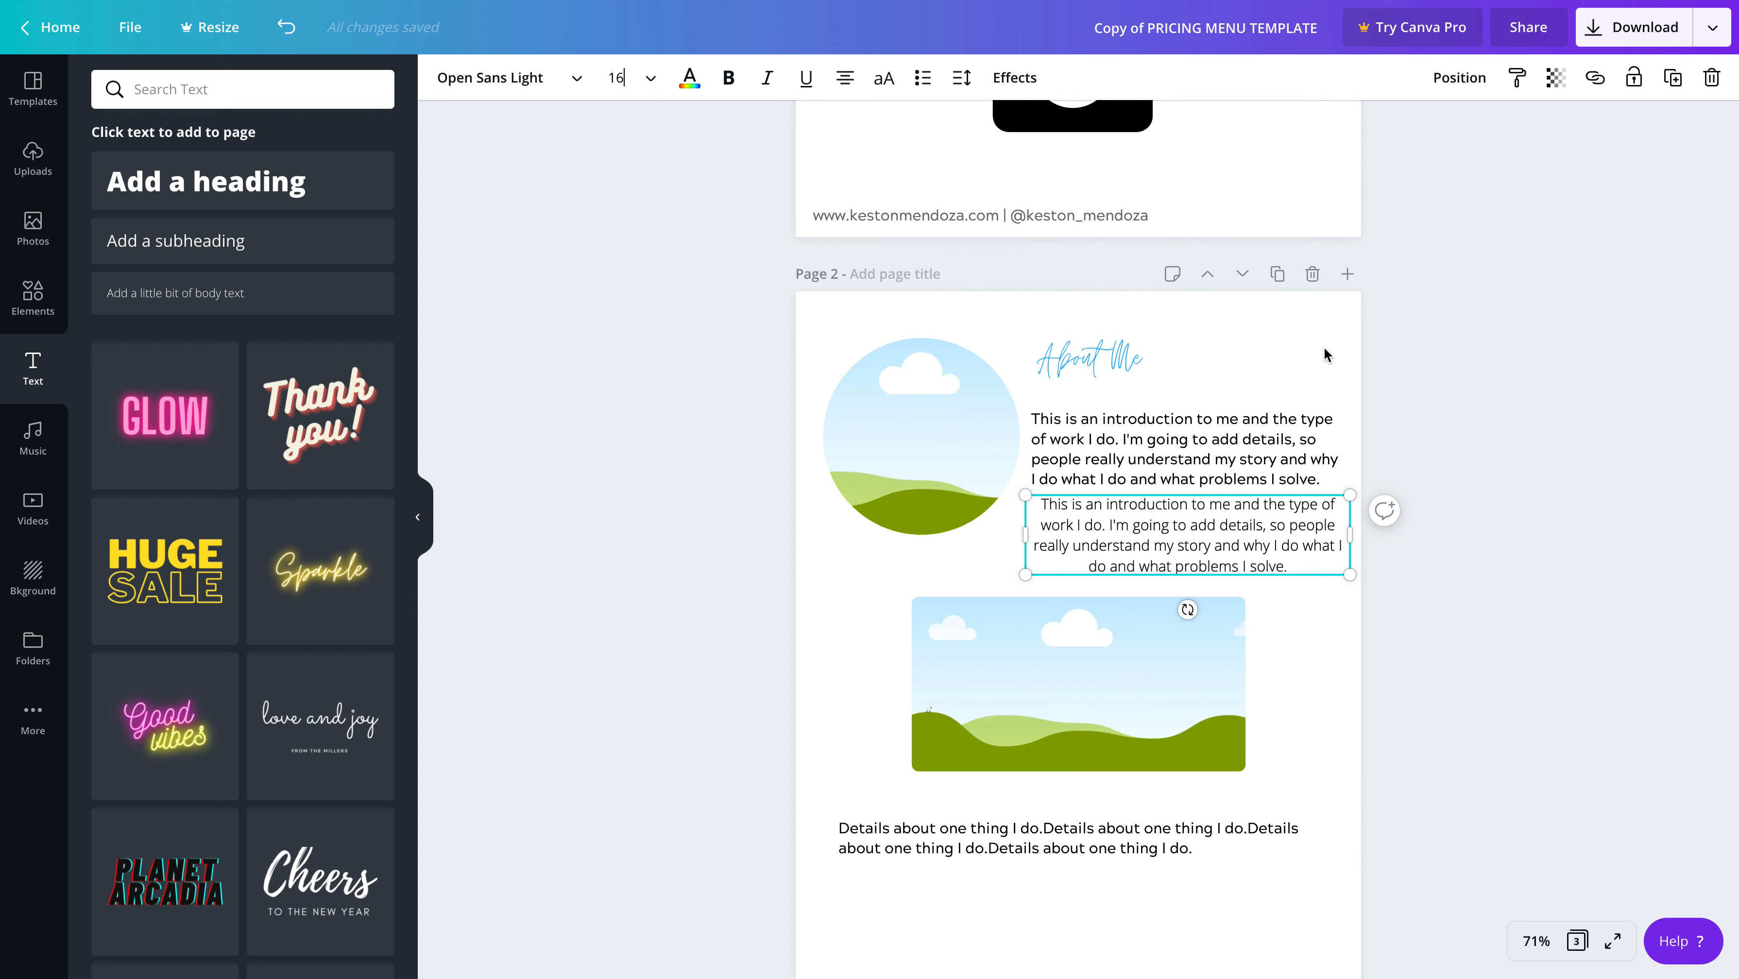
{"action": "left_click", "coordinate": [1234, 352]}
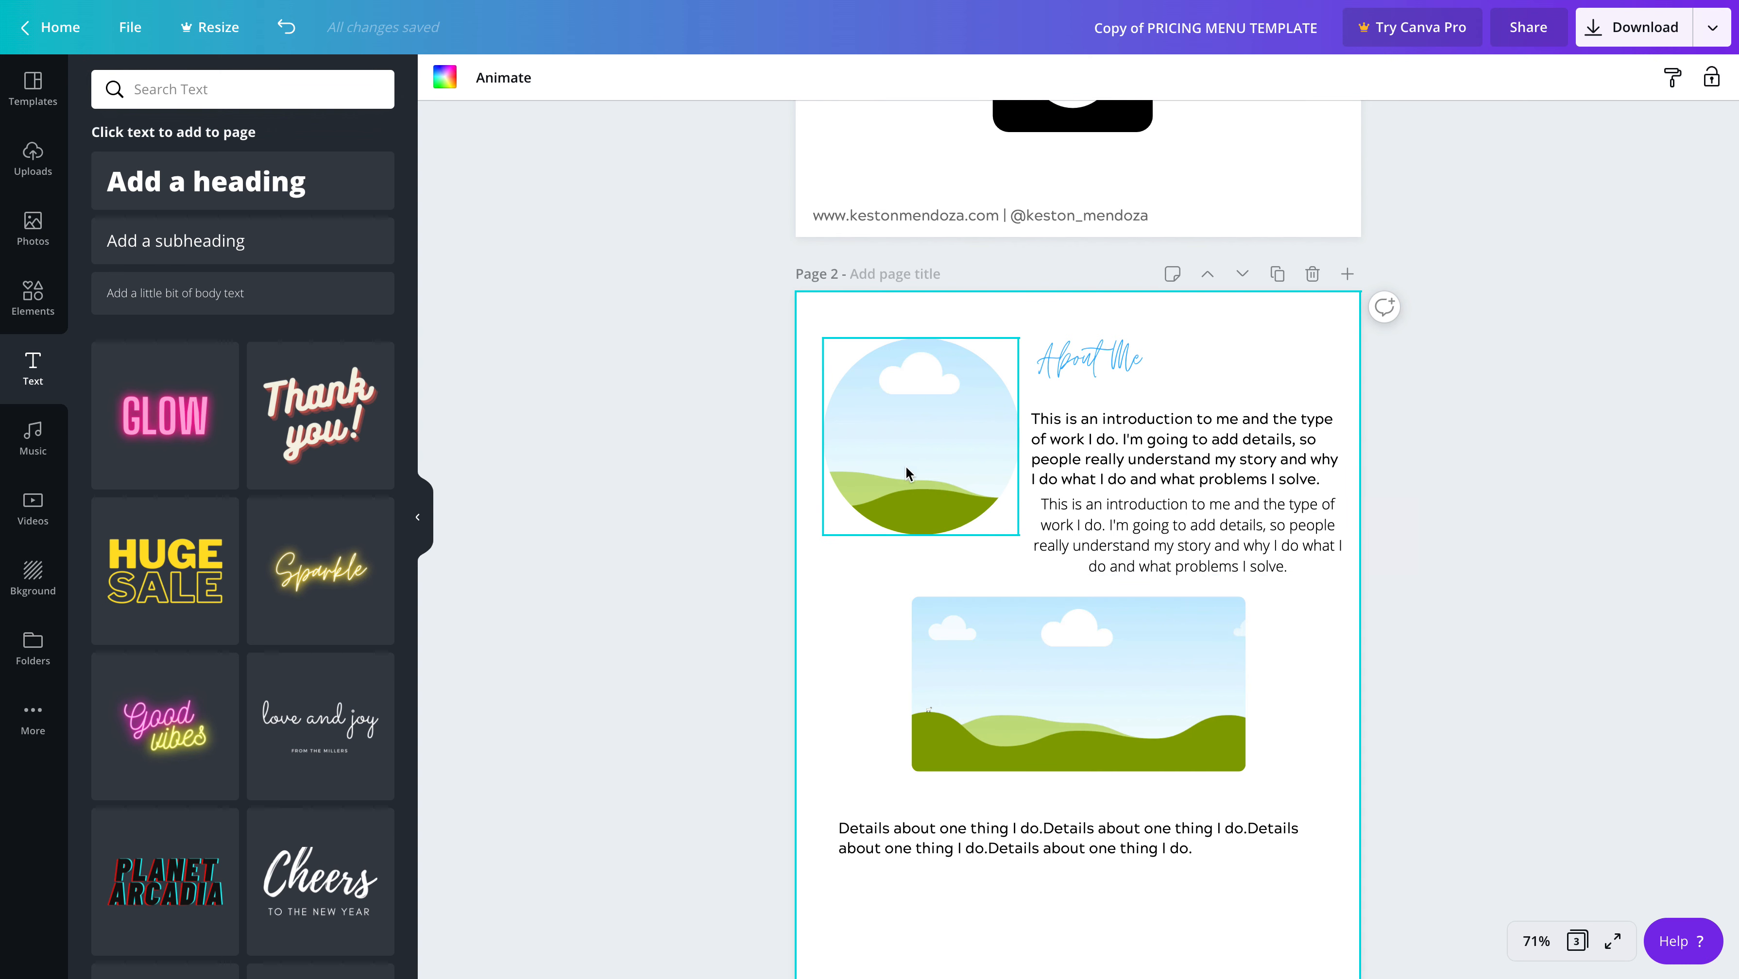
Delete page 2's circular placeholder picture and search the photo library for "photography"
{"action": "left_click", "coordinate": [936, 489]}
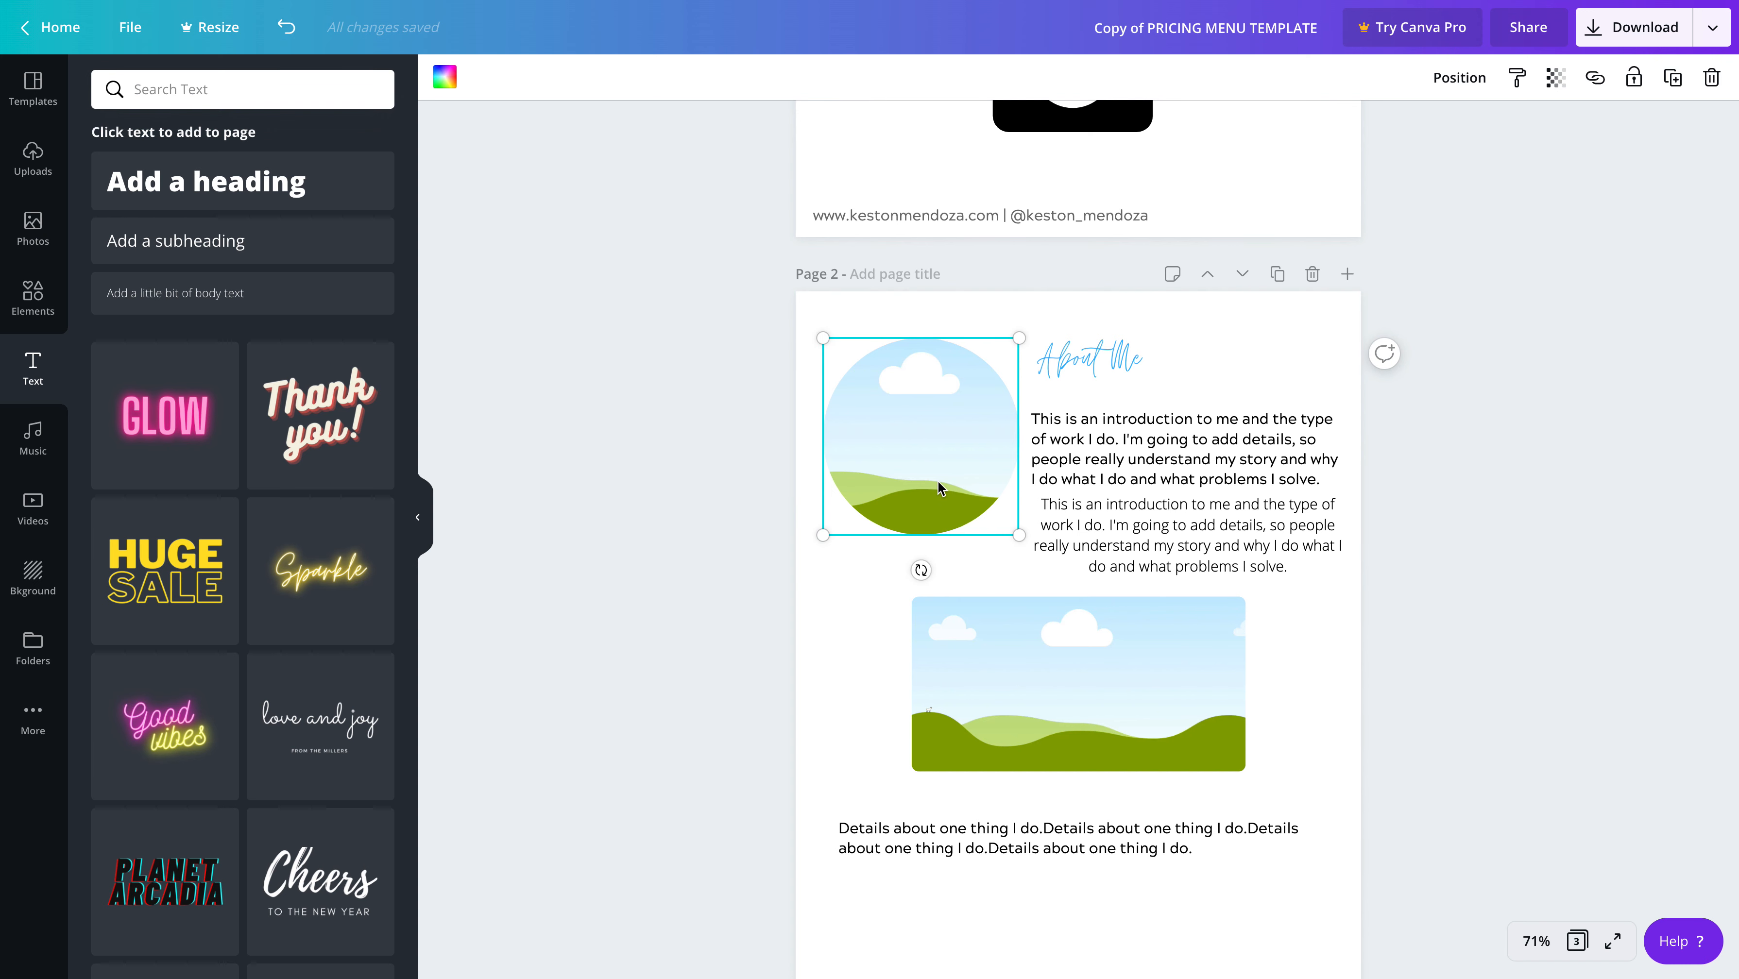
{"action": "key", "text": "Delete"}
{"action": "left_click", "coordinate": [33, 227]}
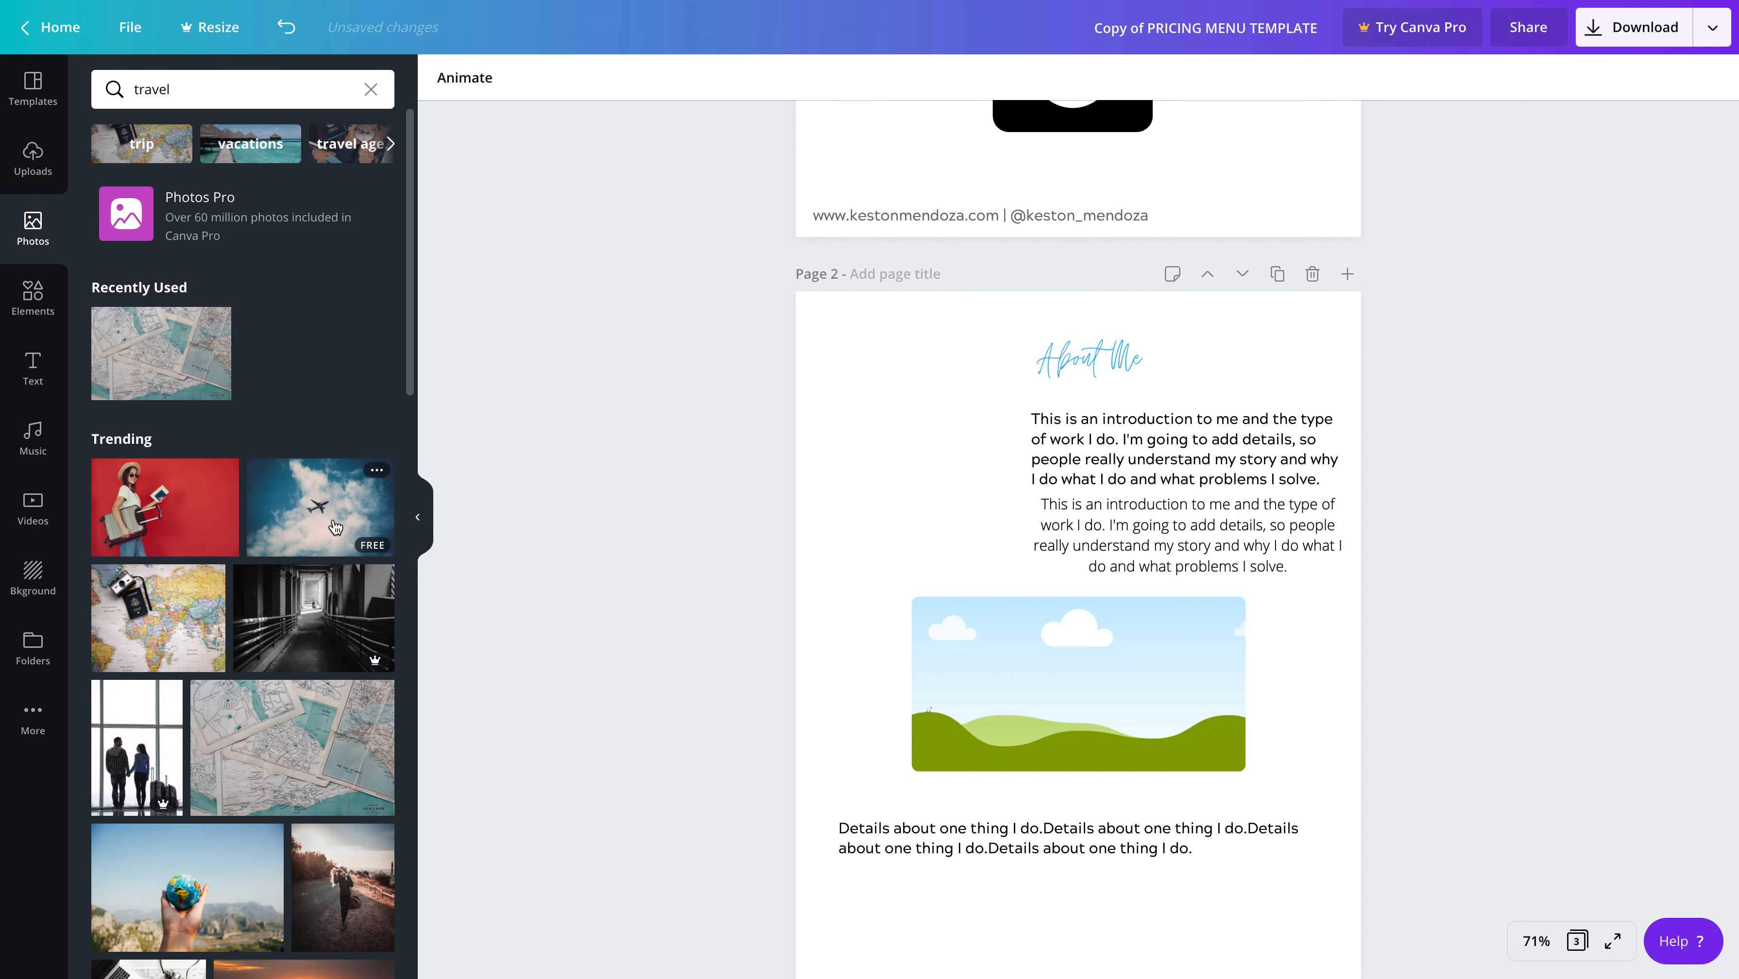
{"action": "scroll", "coordinate": [335, 526], "scroll_direction": "down", "scroll_amount": 1}
{"action": "left_click", "coordinate": [297, 100]}
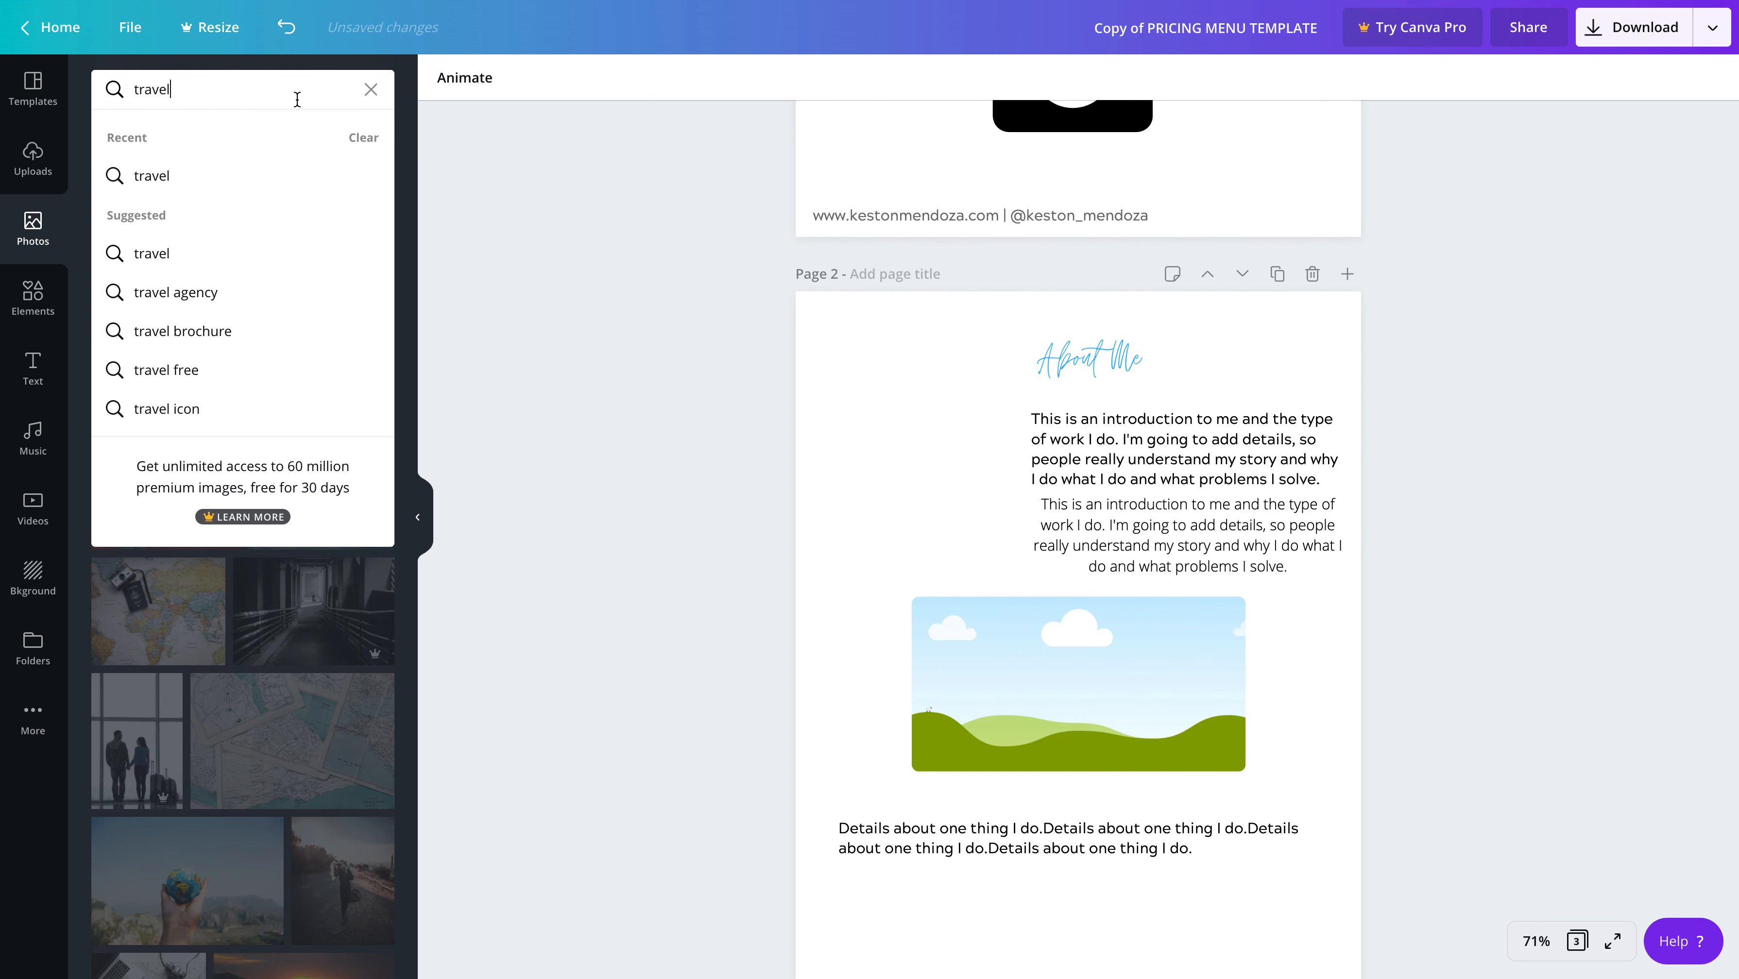
{"action": "left_click", "coordinate": [407, 98]}
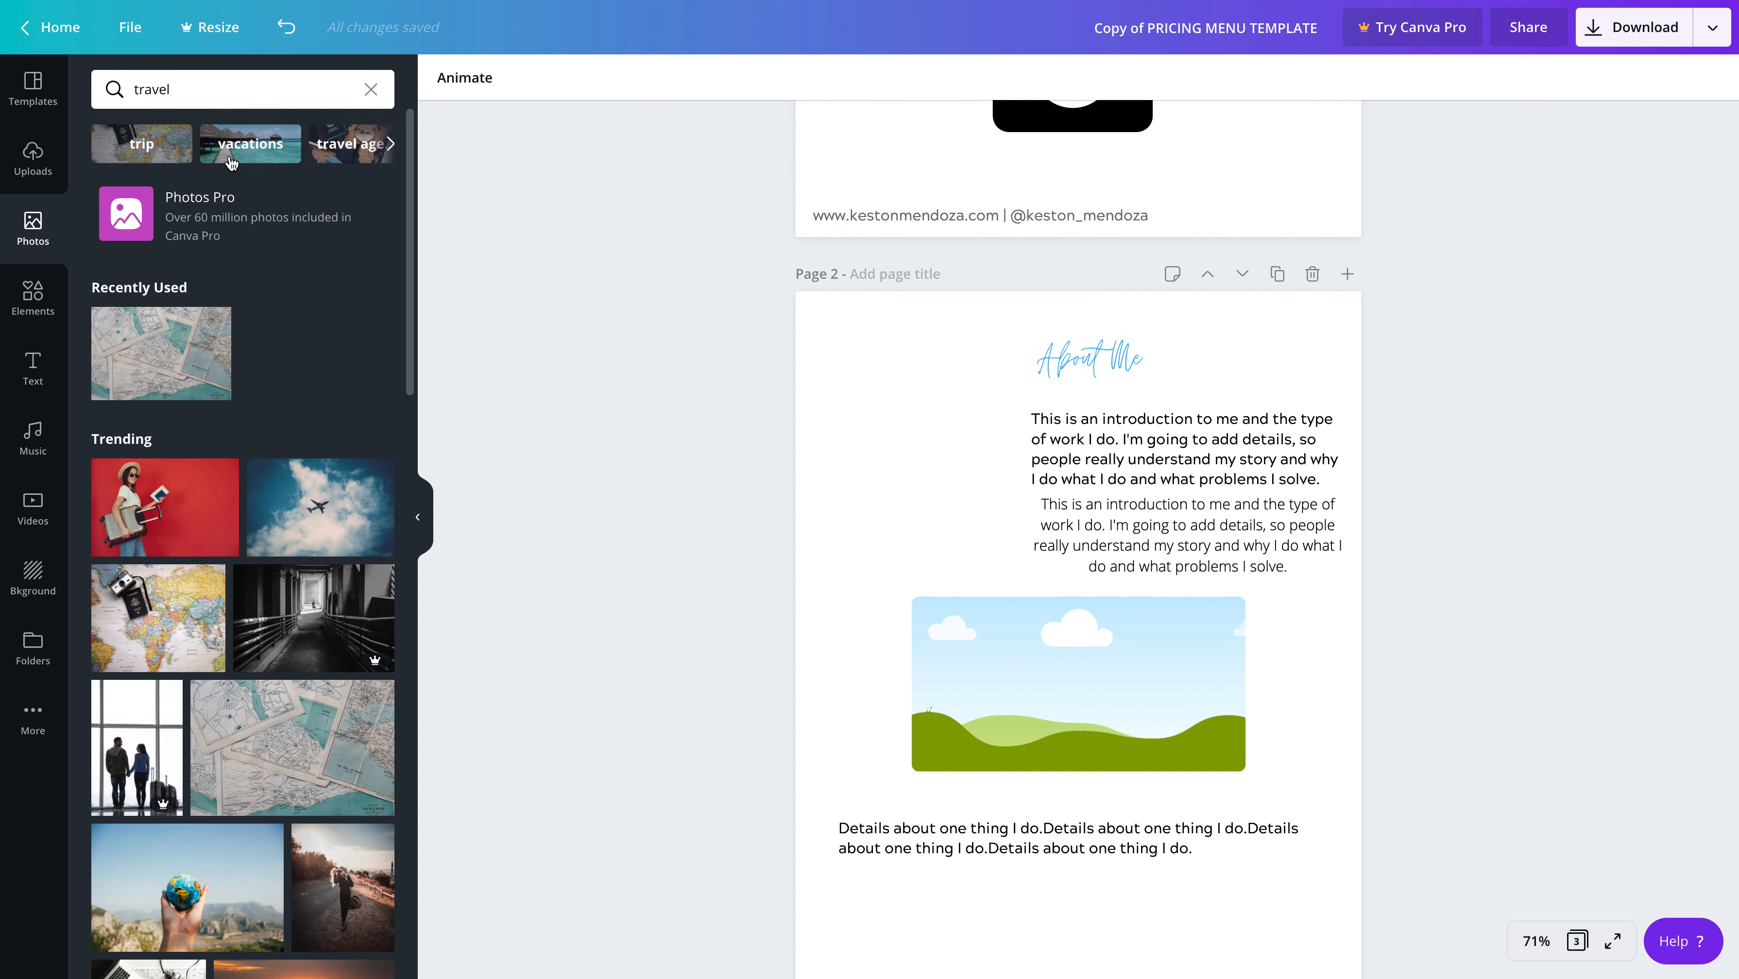
{"action": "left_click", "coordinate": [185, 86]}
{"action": "double_click", "coordinate": [185, 85]}
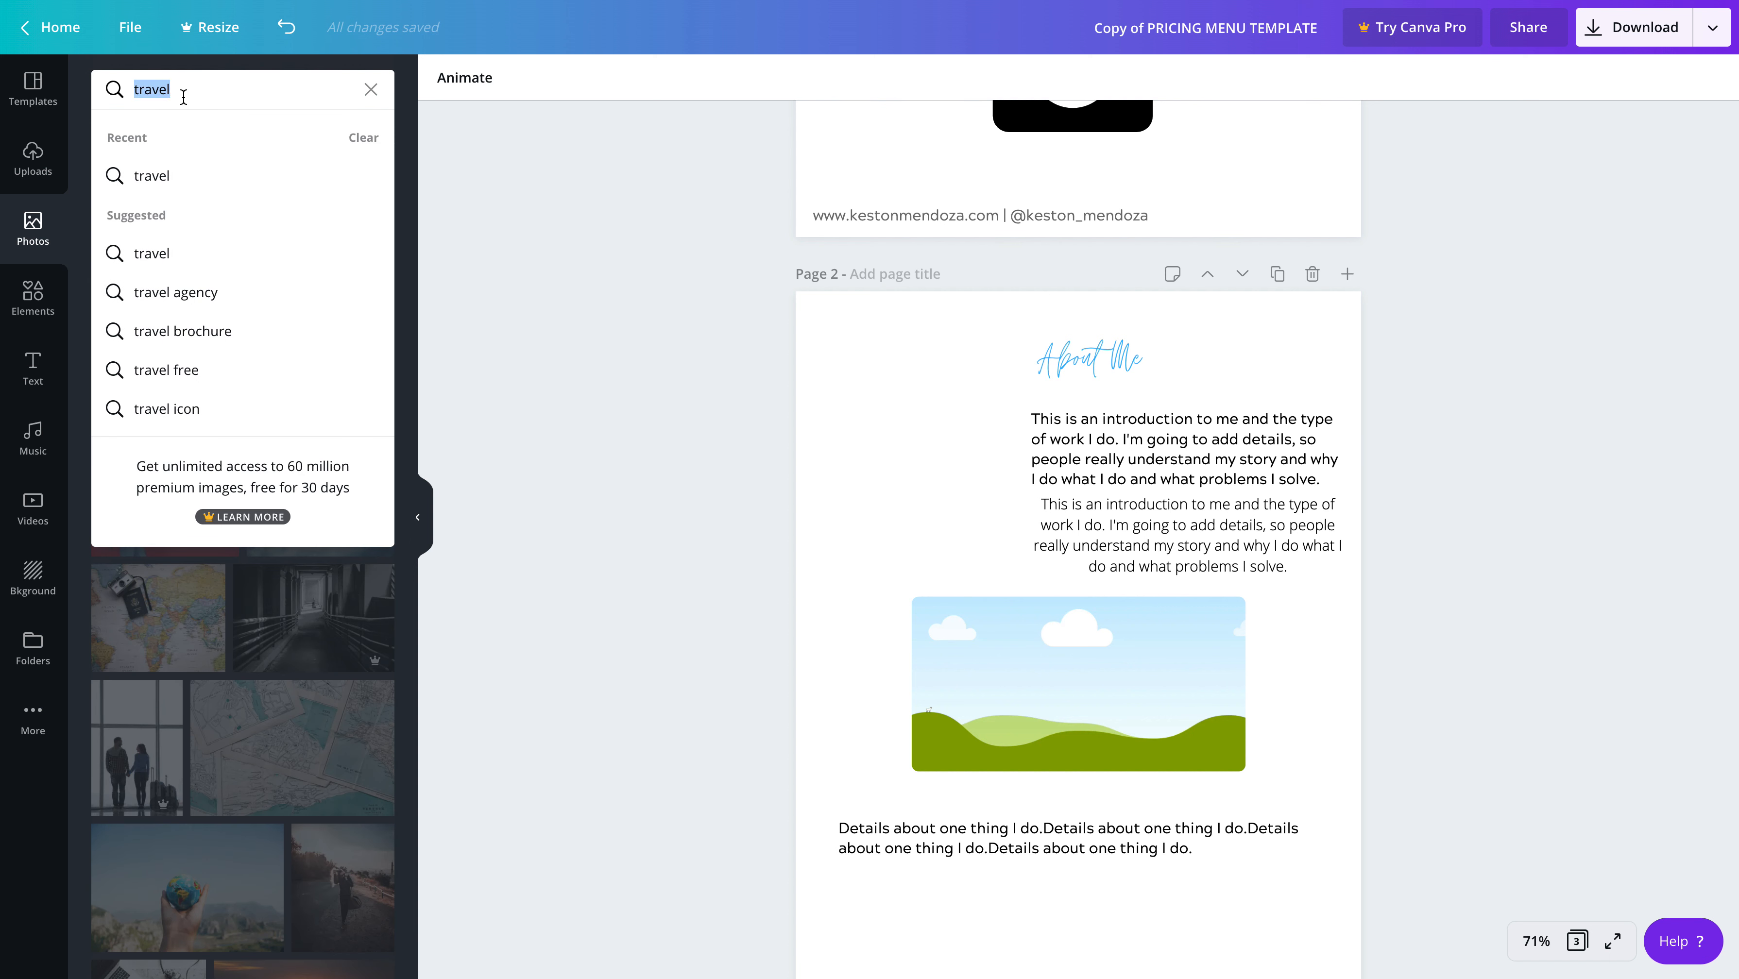
{"action": "type", "text": "phpt"}
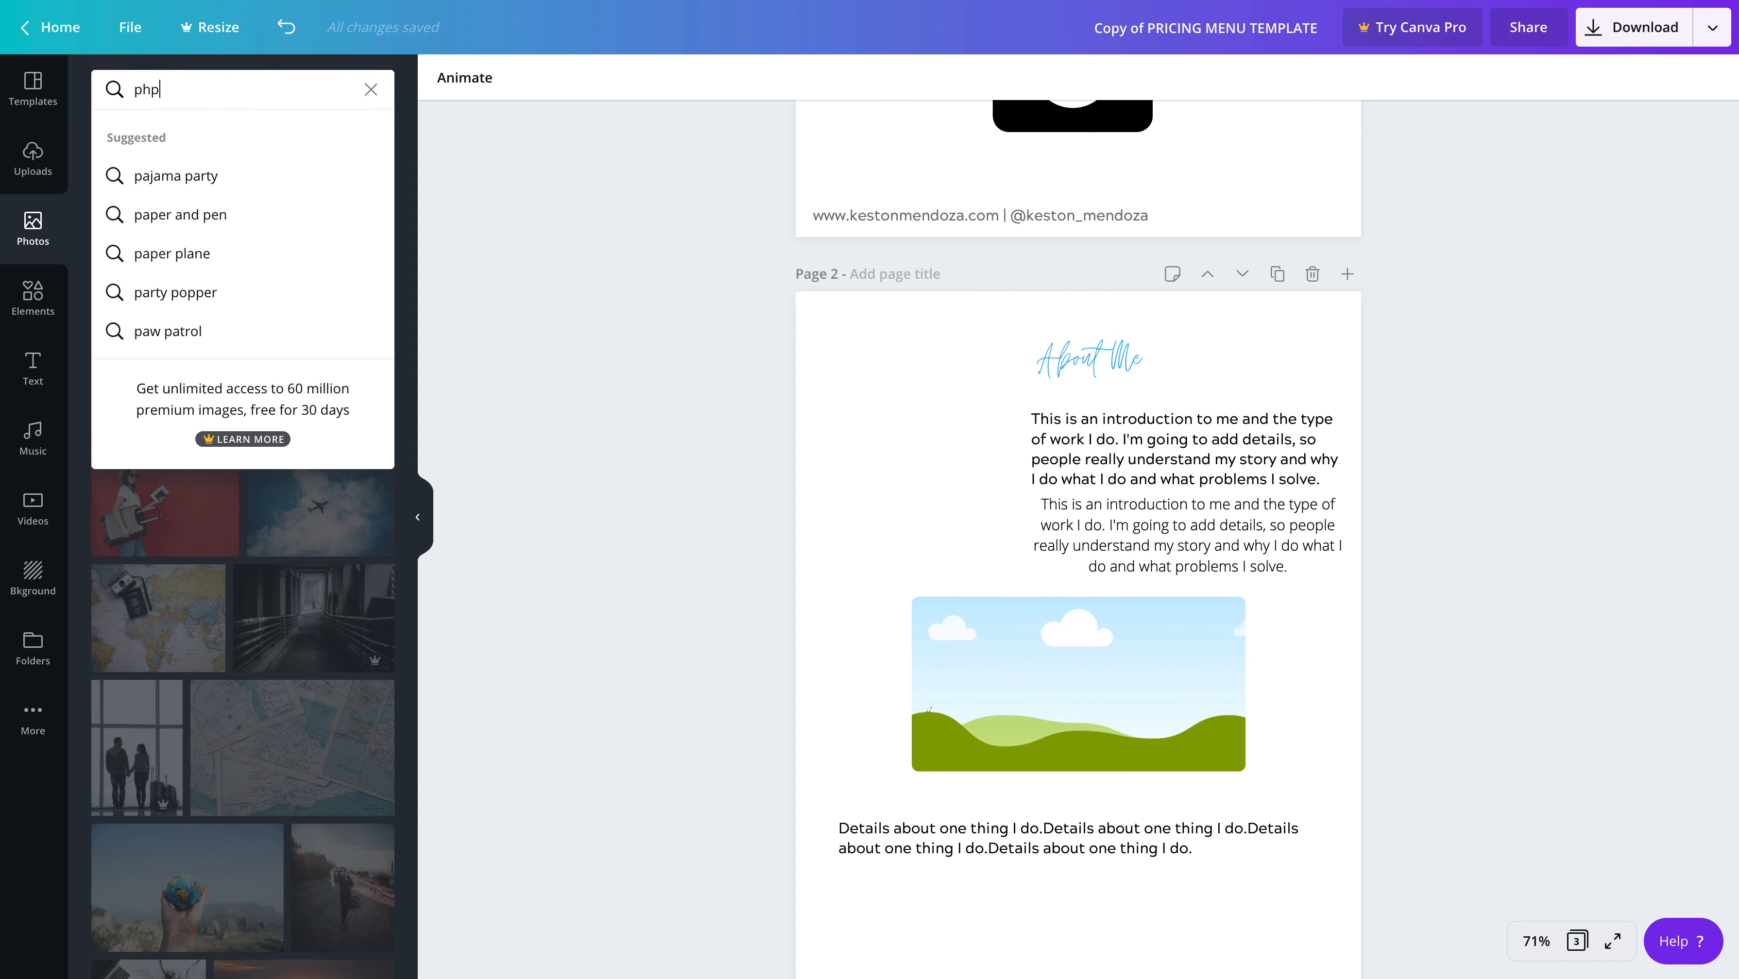
{"action": "key", "text": "BackSpace"}
{"action": "key", "text": "BackSpace"}
{"action": "left_click", "coordinate": [177, 175]}
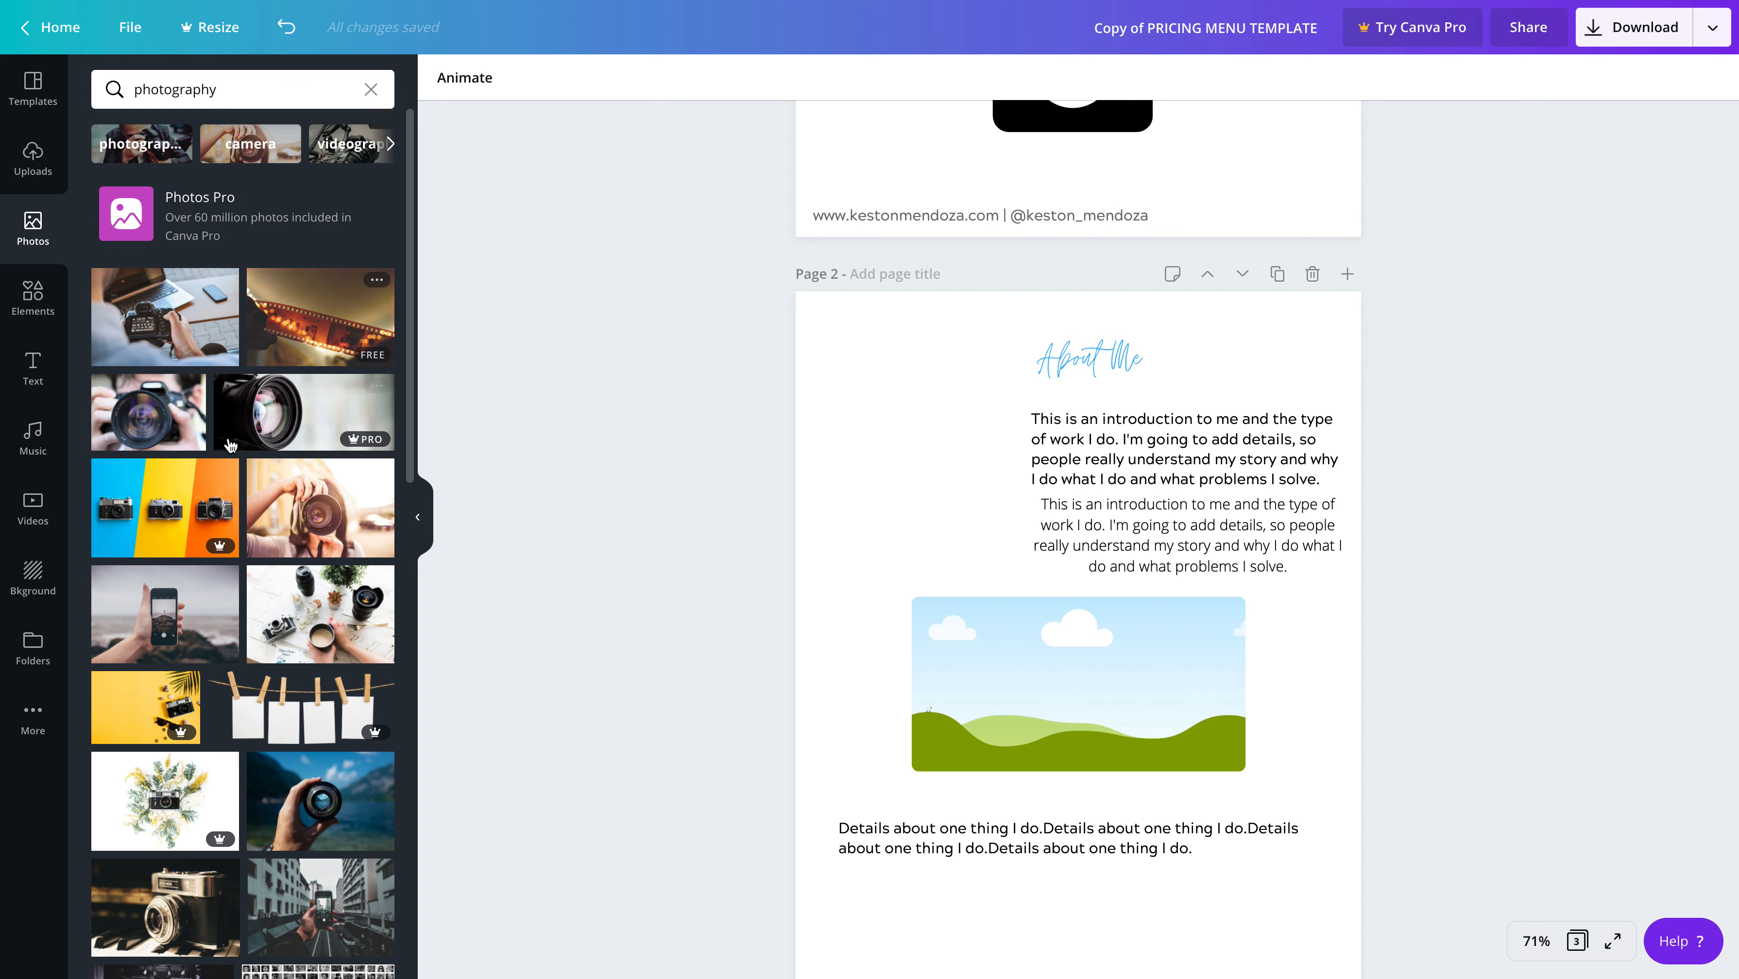
Add the photo of a hand holding a camera lens, shrink it and fit it in page 2's upper-left corner beside "About Me"
{"action": "scroll", "coordinate": [229, 446], "scroll_direction": "down", "scroll_amount": 2}
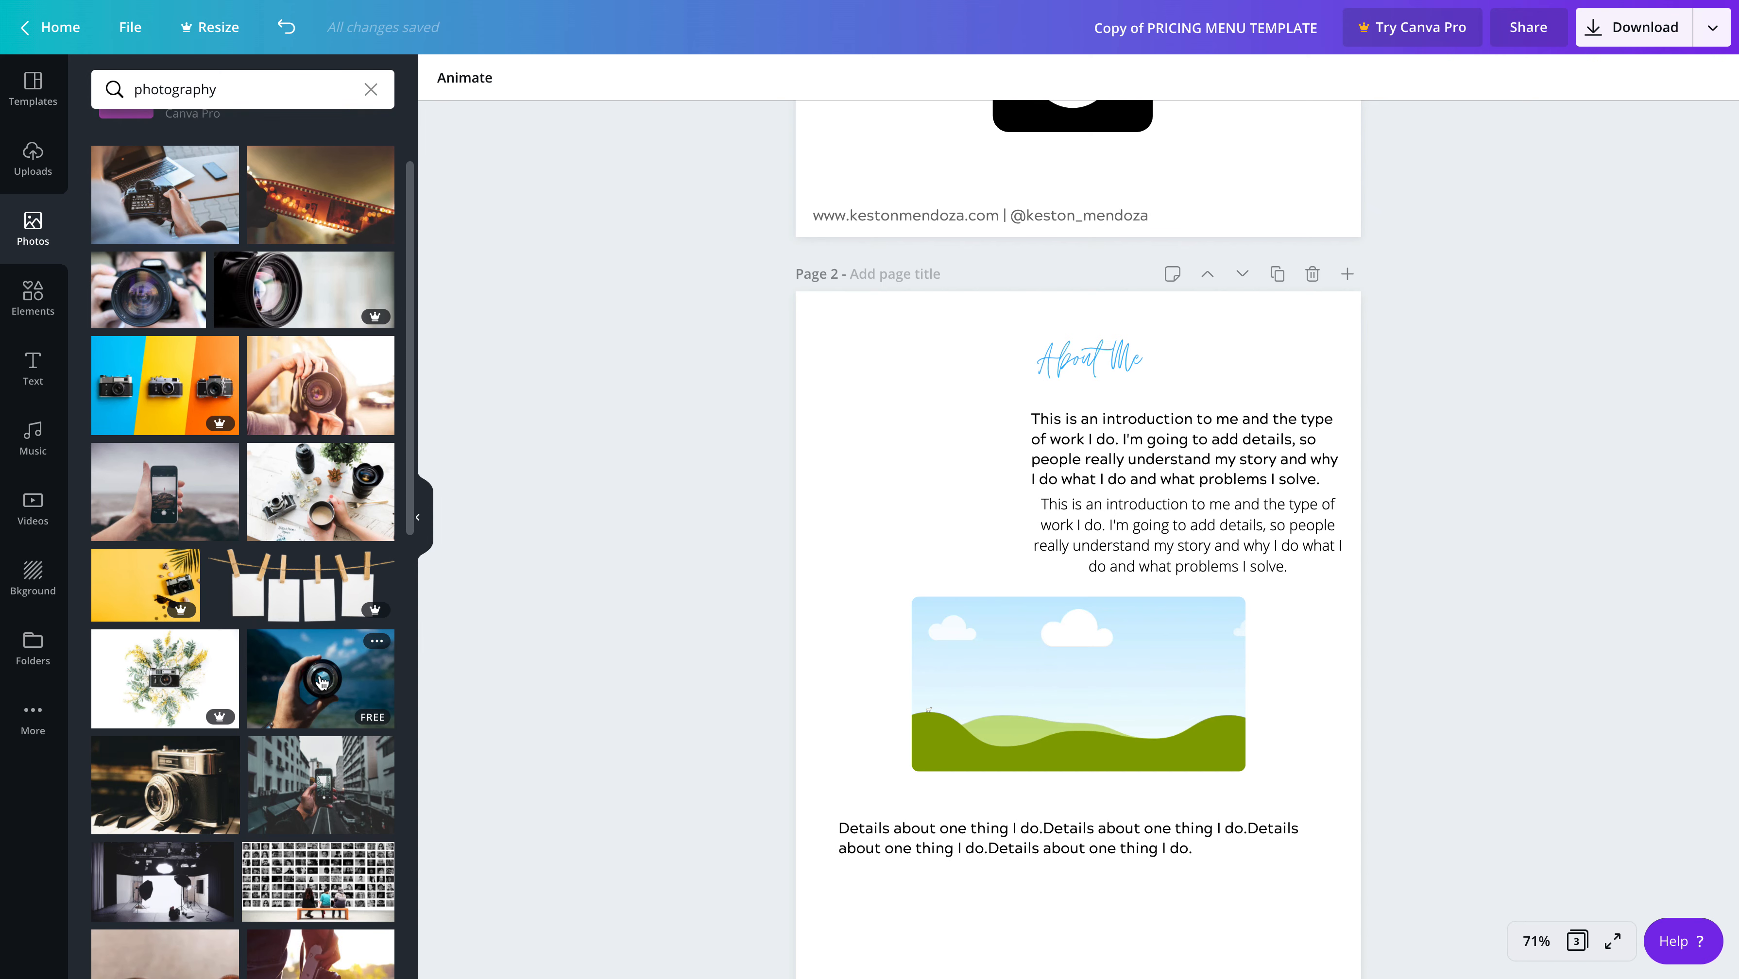
{"action": "left_click", "coordinate": [322, 681]}
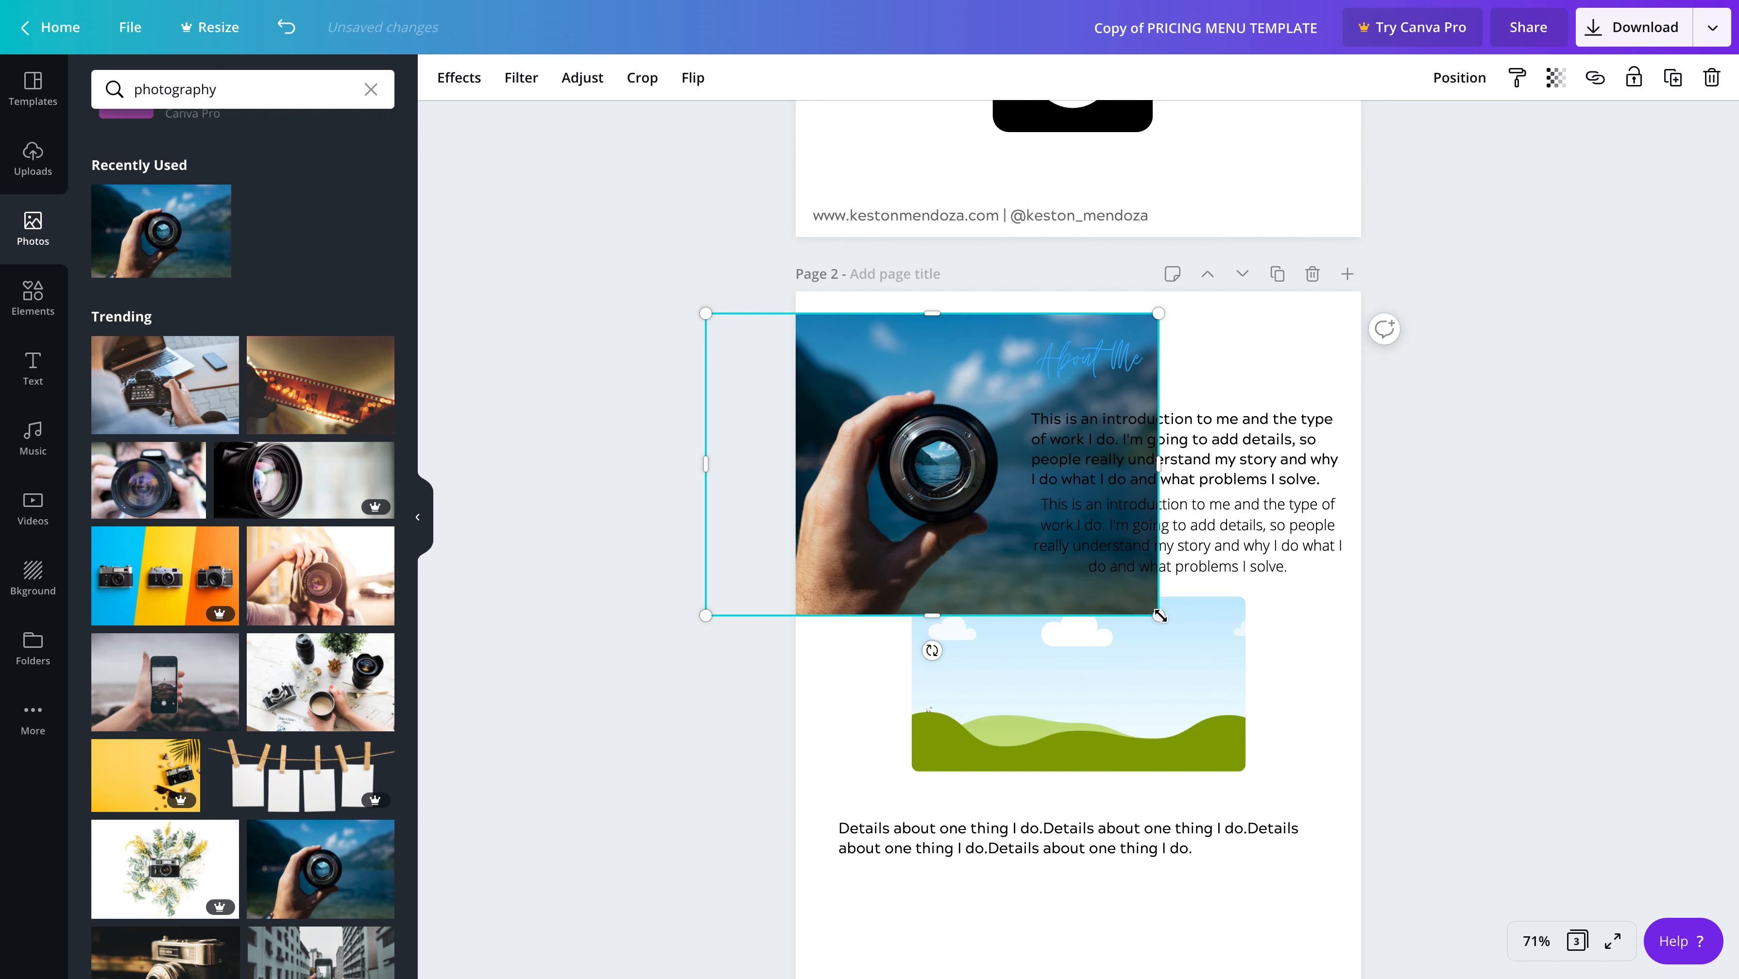
{"action": "left_click_drag", "start_coordinate": [1159, 615], "coordinate": [912, 506]}
{"action": "left_click_drag", "start_coordinate": [845, 400], "coordinate": [931, 402]}
{"action": "left_click", "coordinate": [1270, 399]}
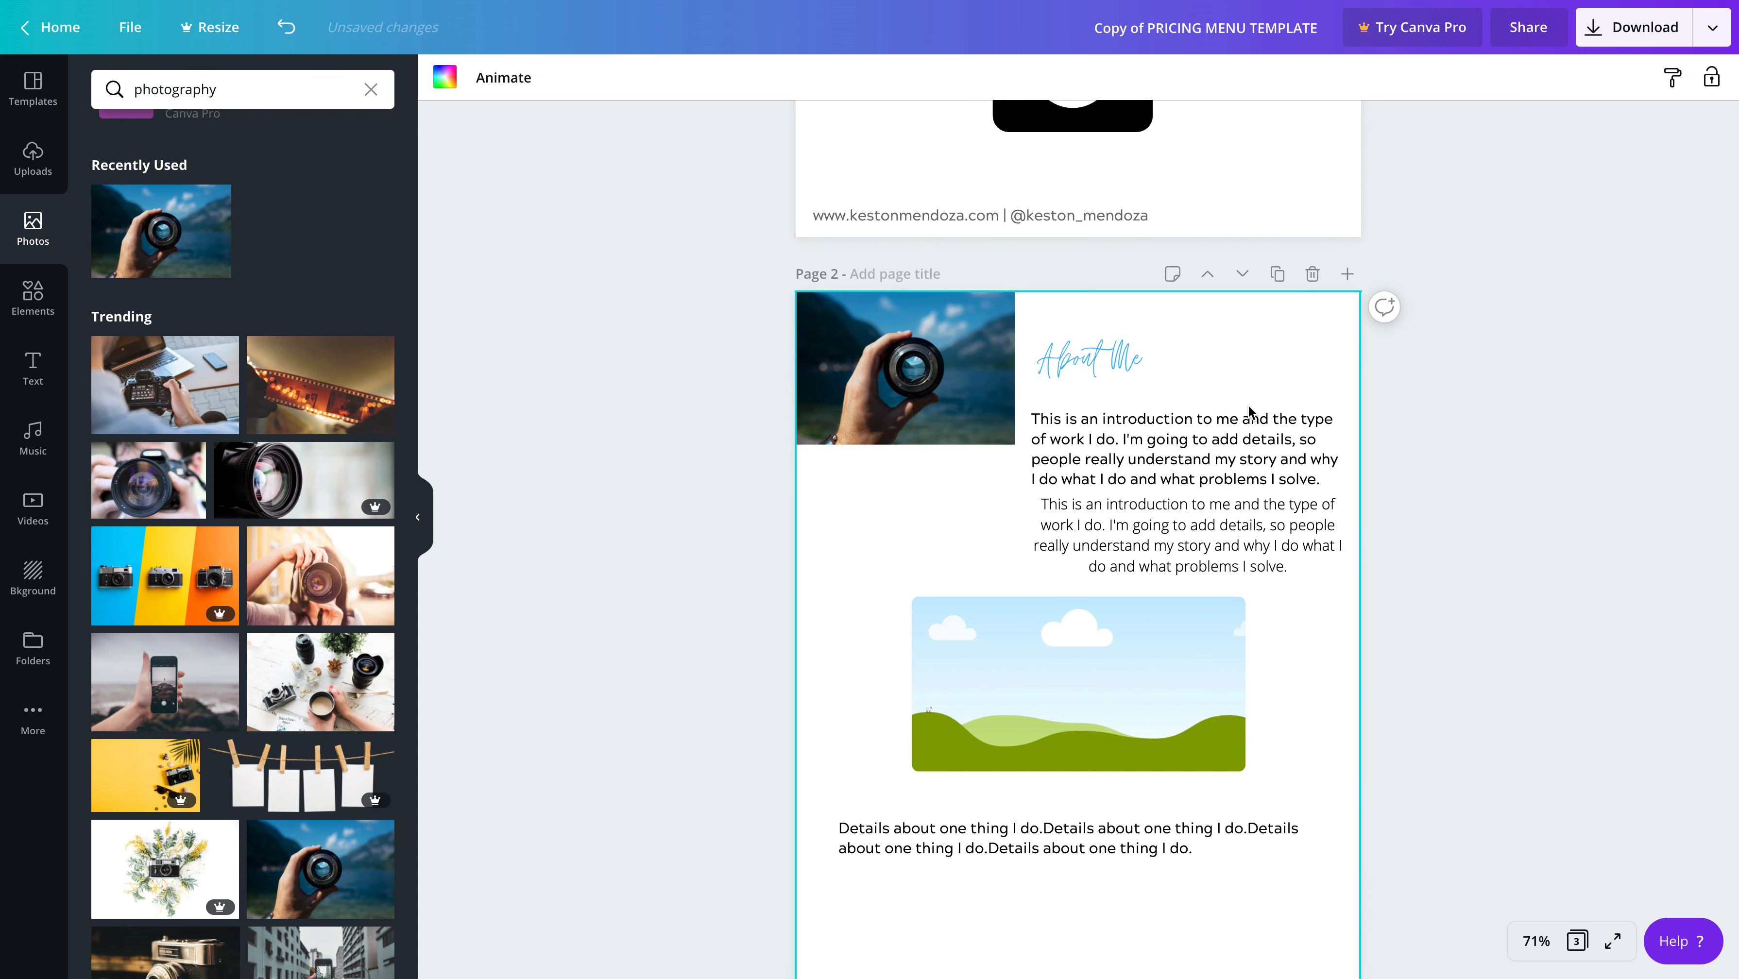
Delete the rectangular placeholder picture above the "Details about one thing I do" text on page 2
{"action": "scroll", "coordinate": [1024, 701], "scroll_direction": "down", "scroll_amount": 2}
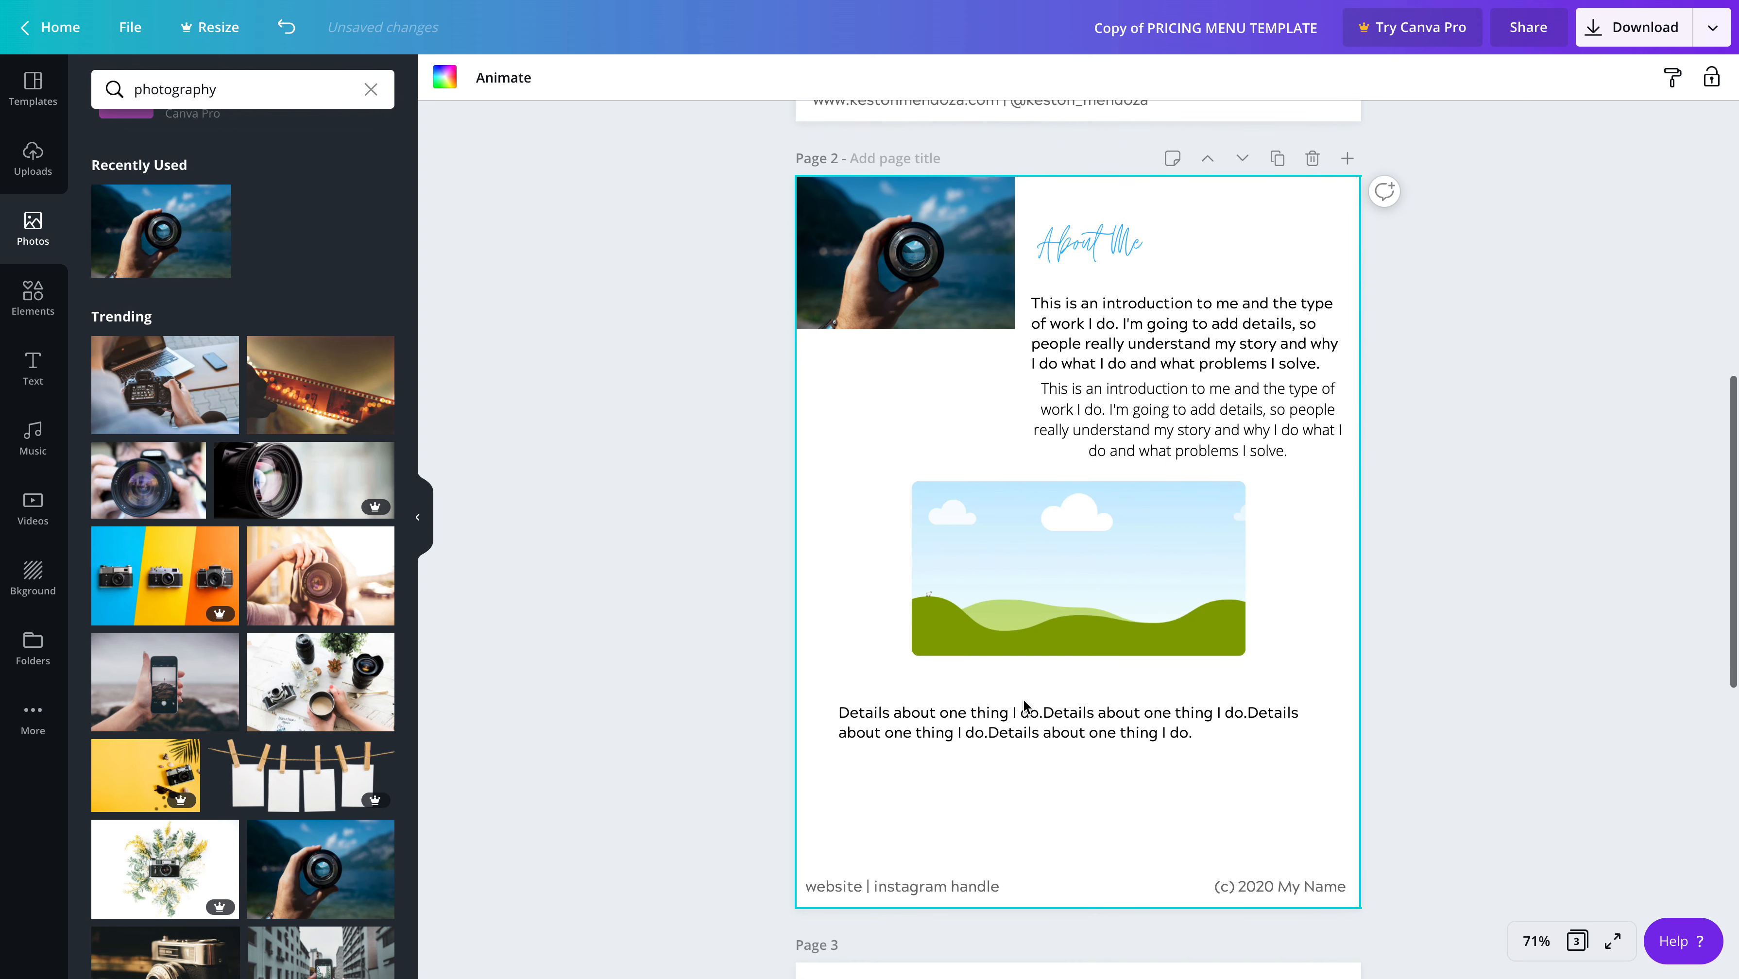
{"action": "left_click", "coordinate": [1017, 604]}
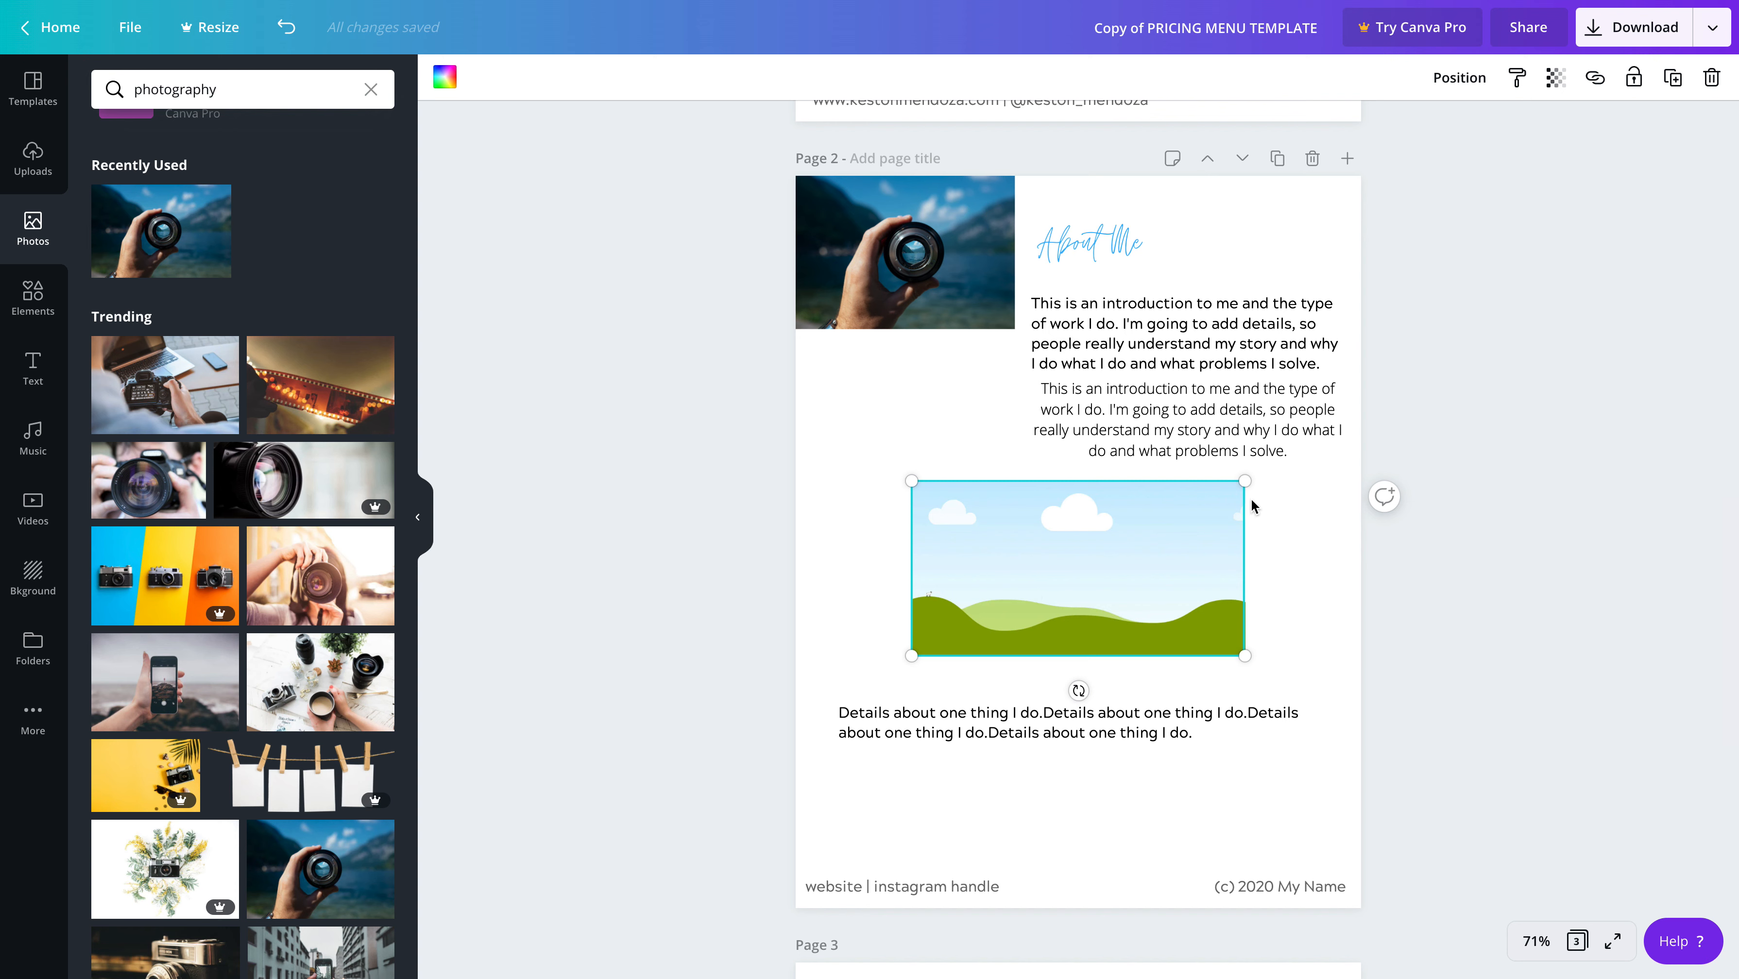
{"action": "left_click", "coordinate": [1278, 556]}
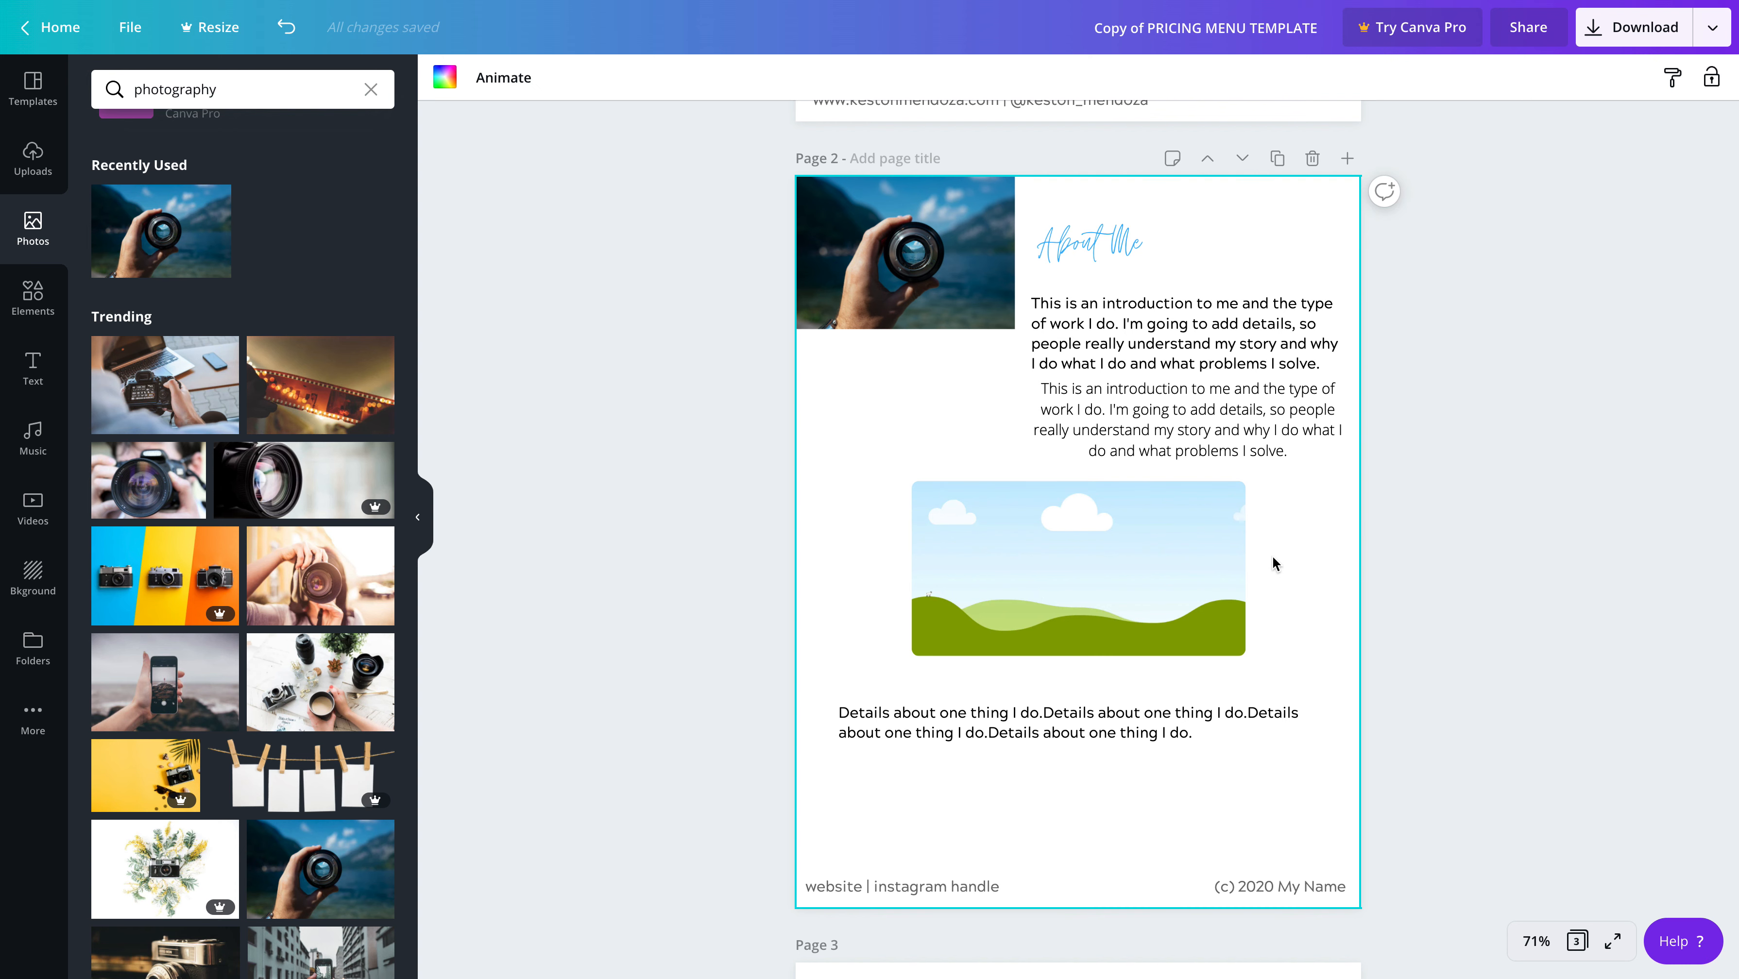
{"action": "left_click", "coordinate": [1083, 571]}
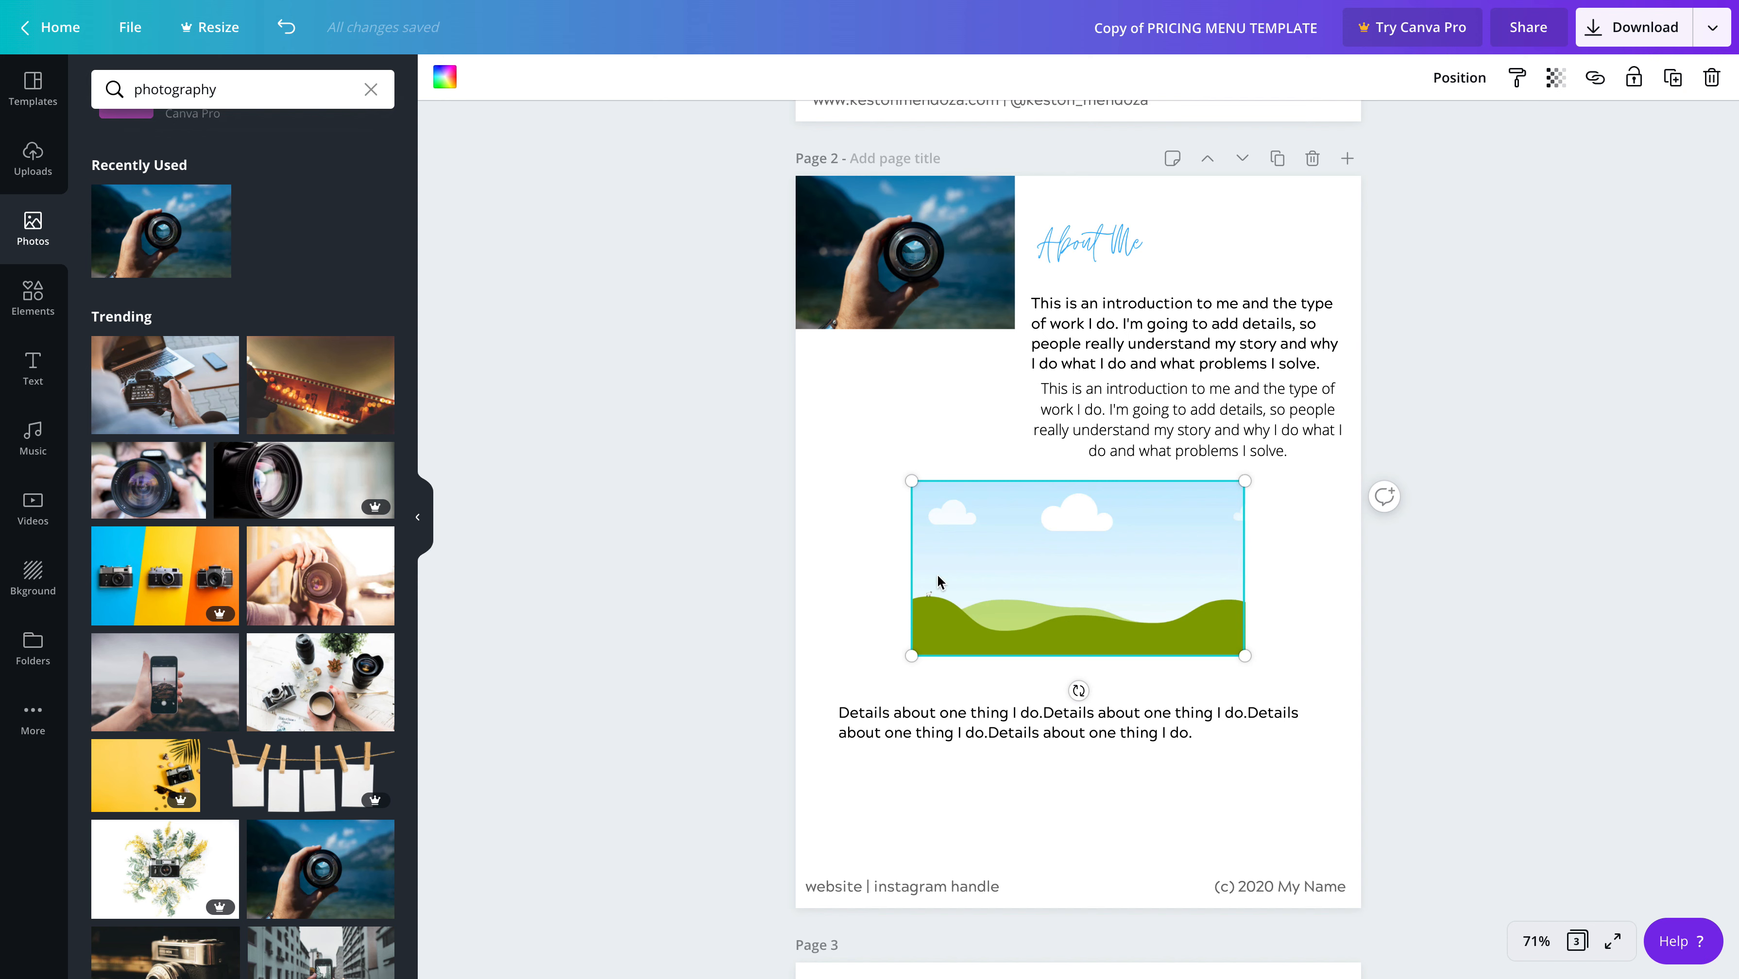
{"action": "key", "text": "Delete"}
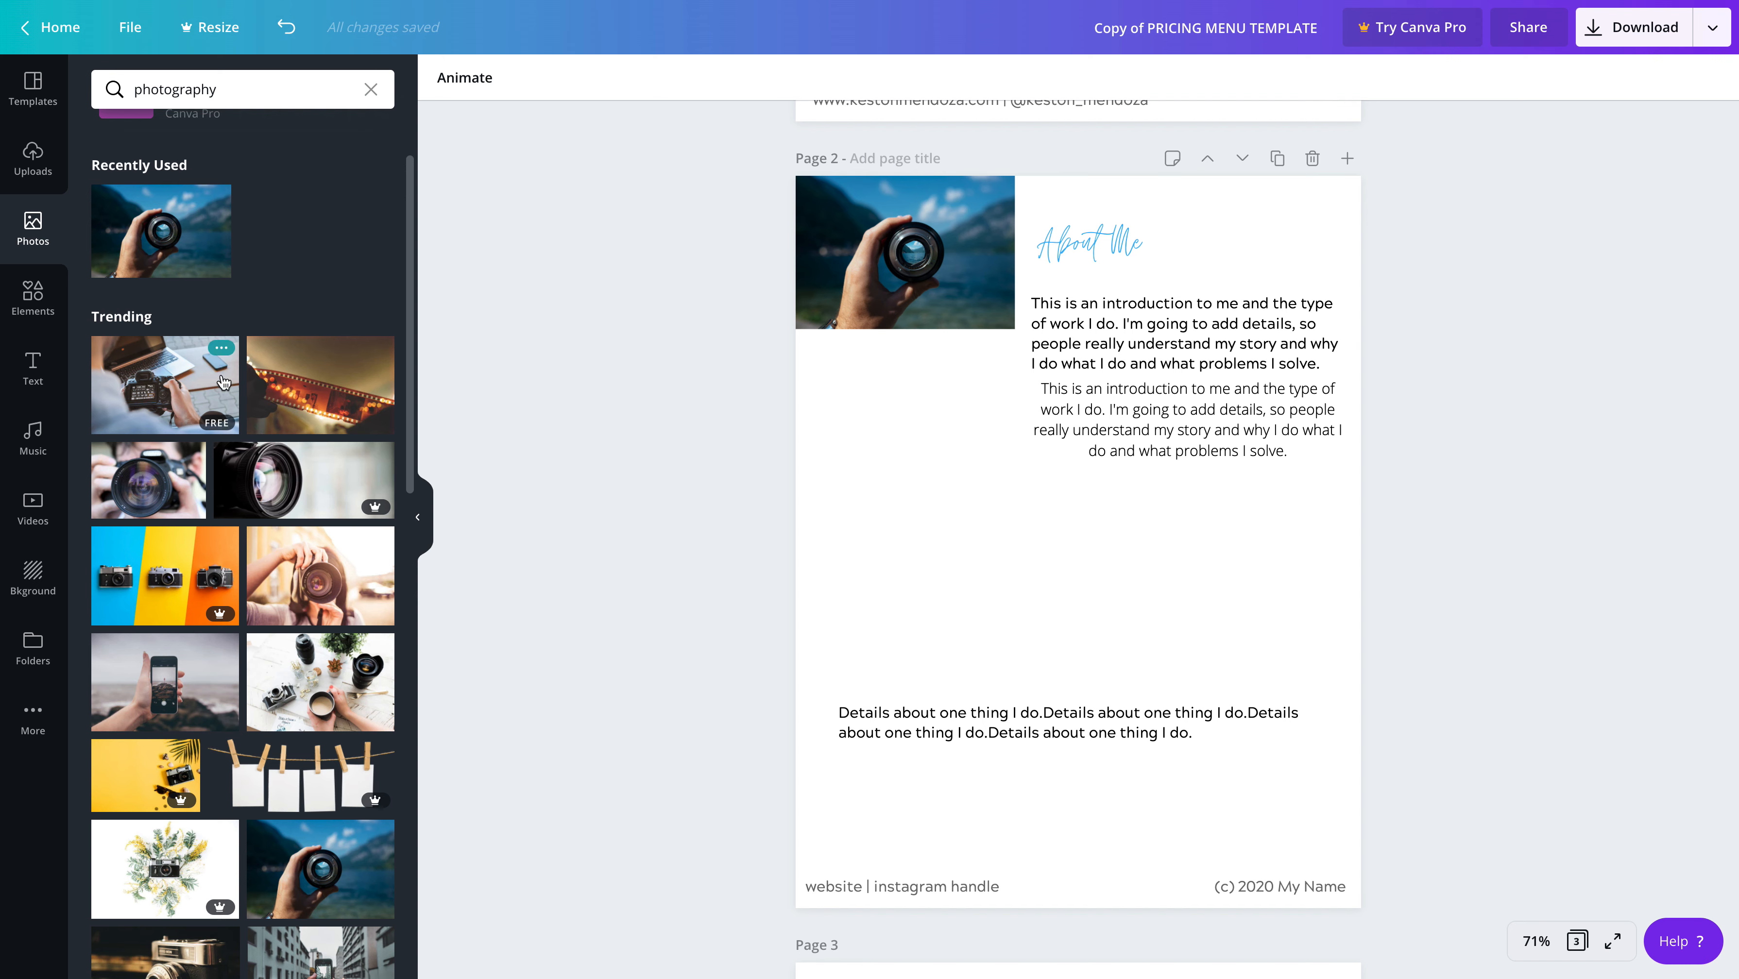
Clear the photo search, browse the Summer photos and add the free palm tree picture to page 2
{"action": "scroll", "coordinate": [295, 521], "scroll_direction": "down", "scroll_amount": 1}
{"action": "left_click", "coordinate": [370, 90]}
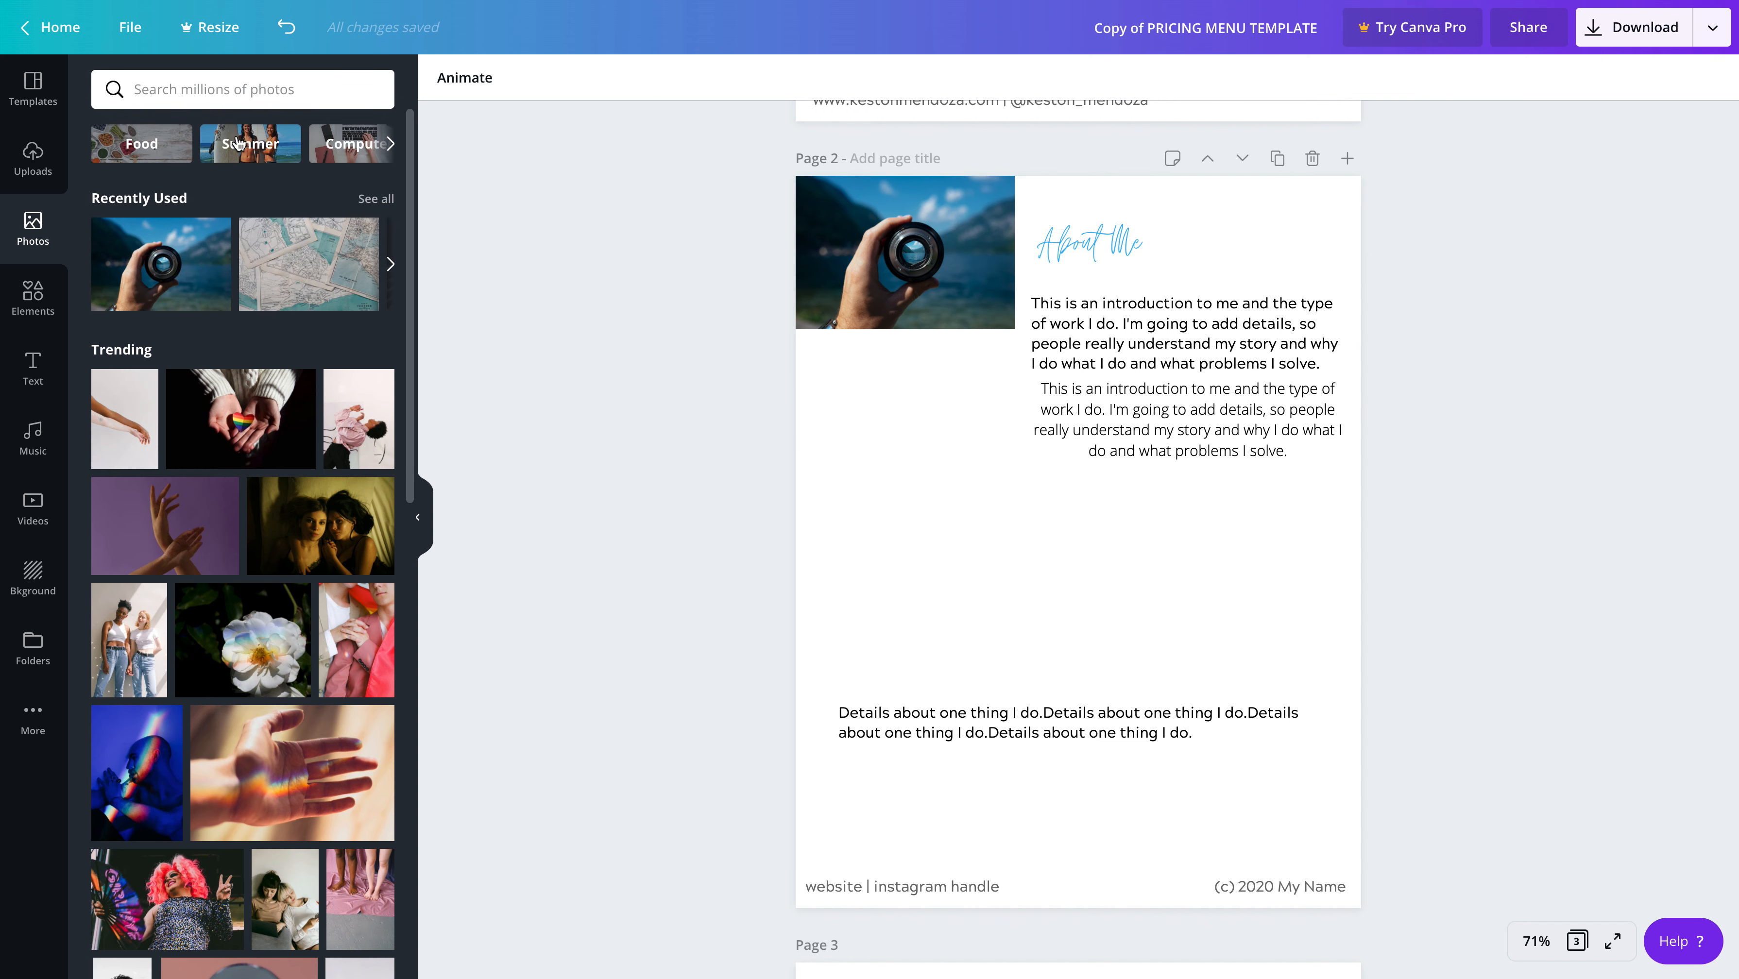
{"action": "left_click", "coordinate": [267, 152]}
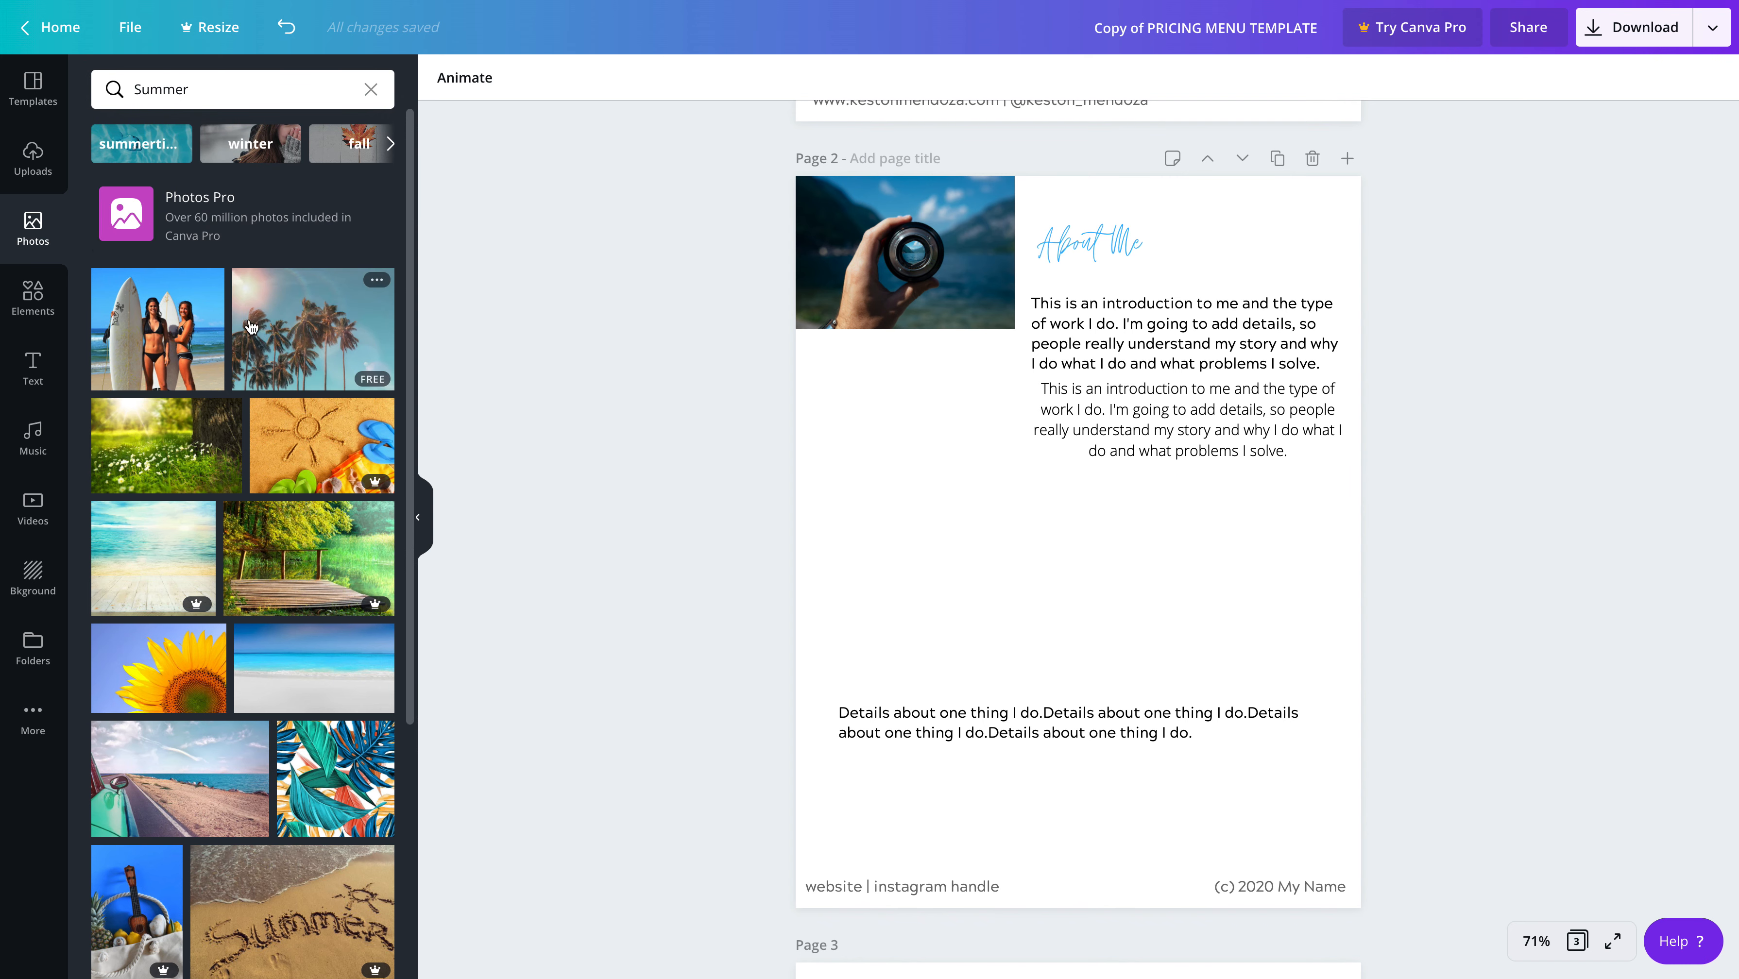
{"action": "left_click", "coordinate": [294, 353]}
Resize the palm tree photo and place it near page 2's left edge, between the introduction paragraphs and the details text
{"action": "left_click_drag", "start_coordinate": [1307, 717], "coordinate": [1056, 595]}
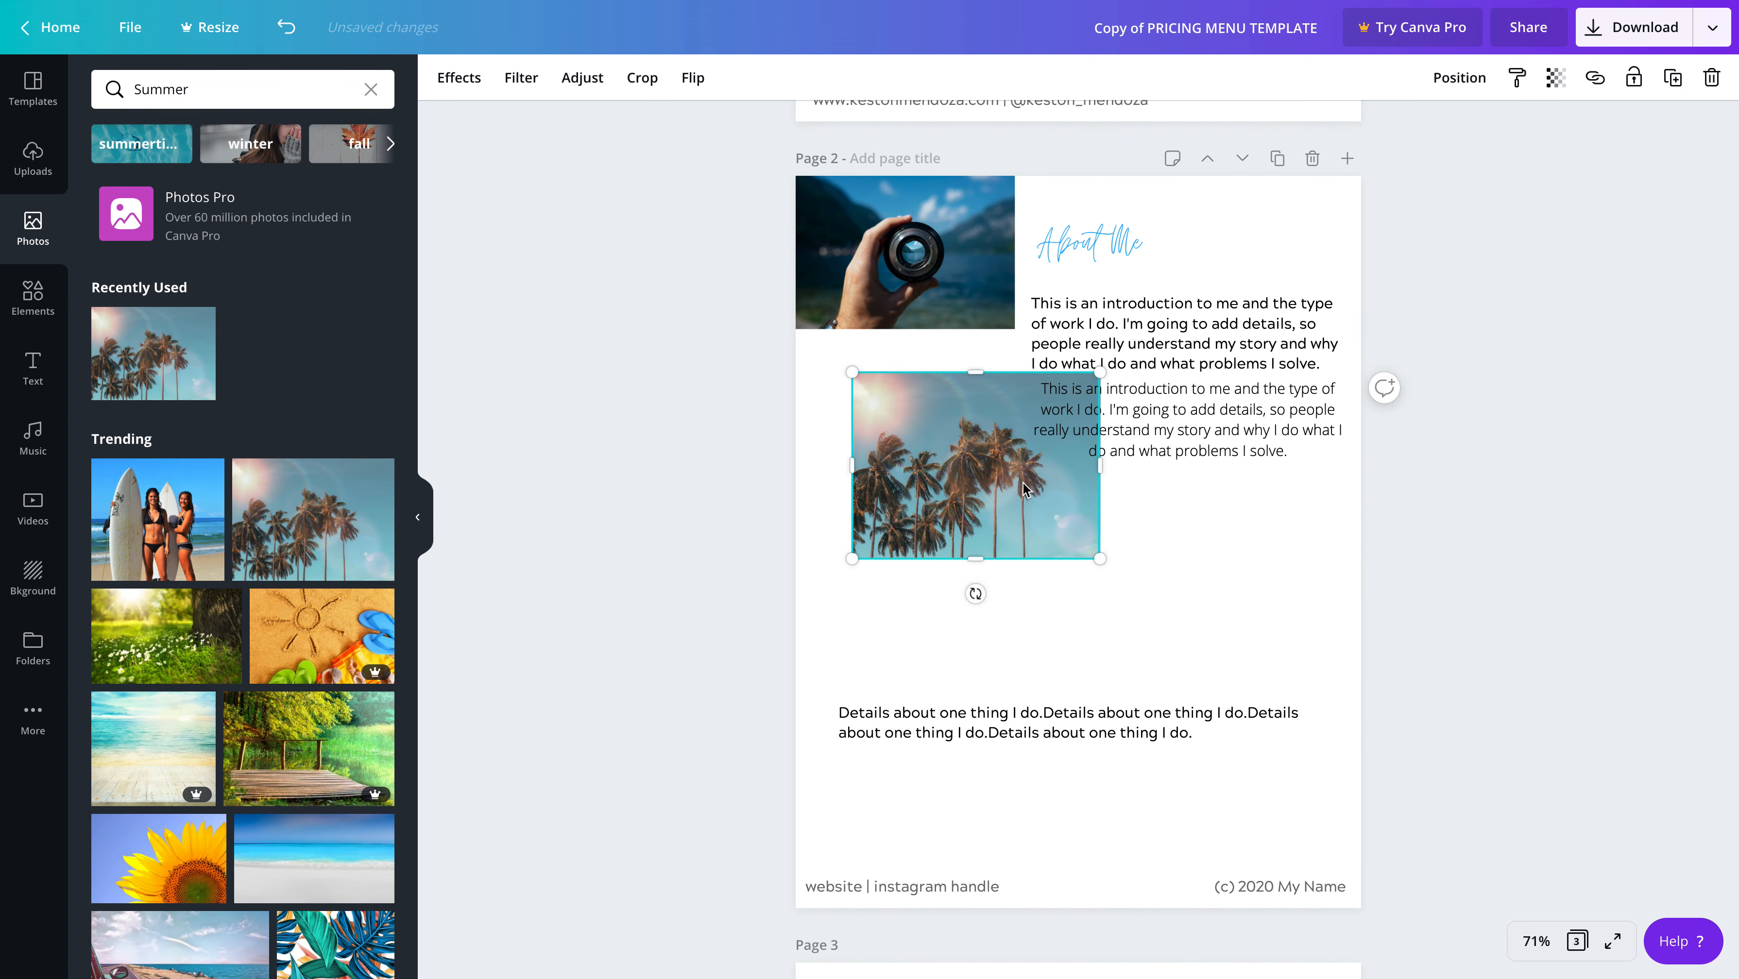
{"action": "left_click_drag", "start_coordinate": [1021, 480], "coordinate": [999, 576]}
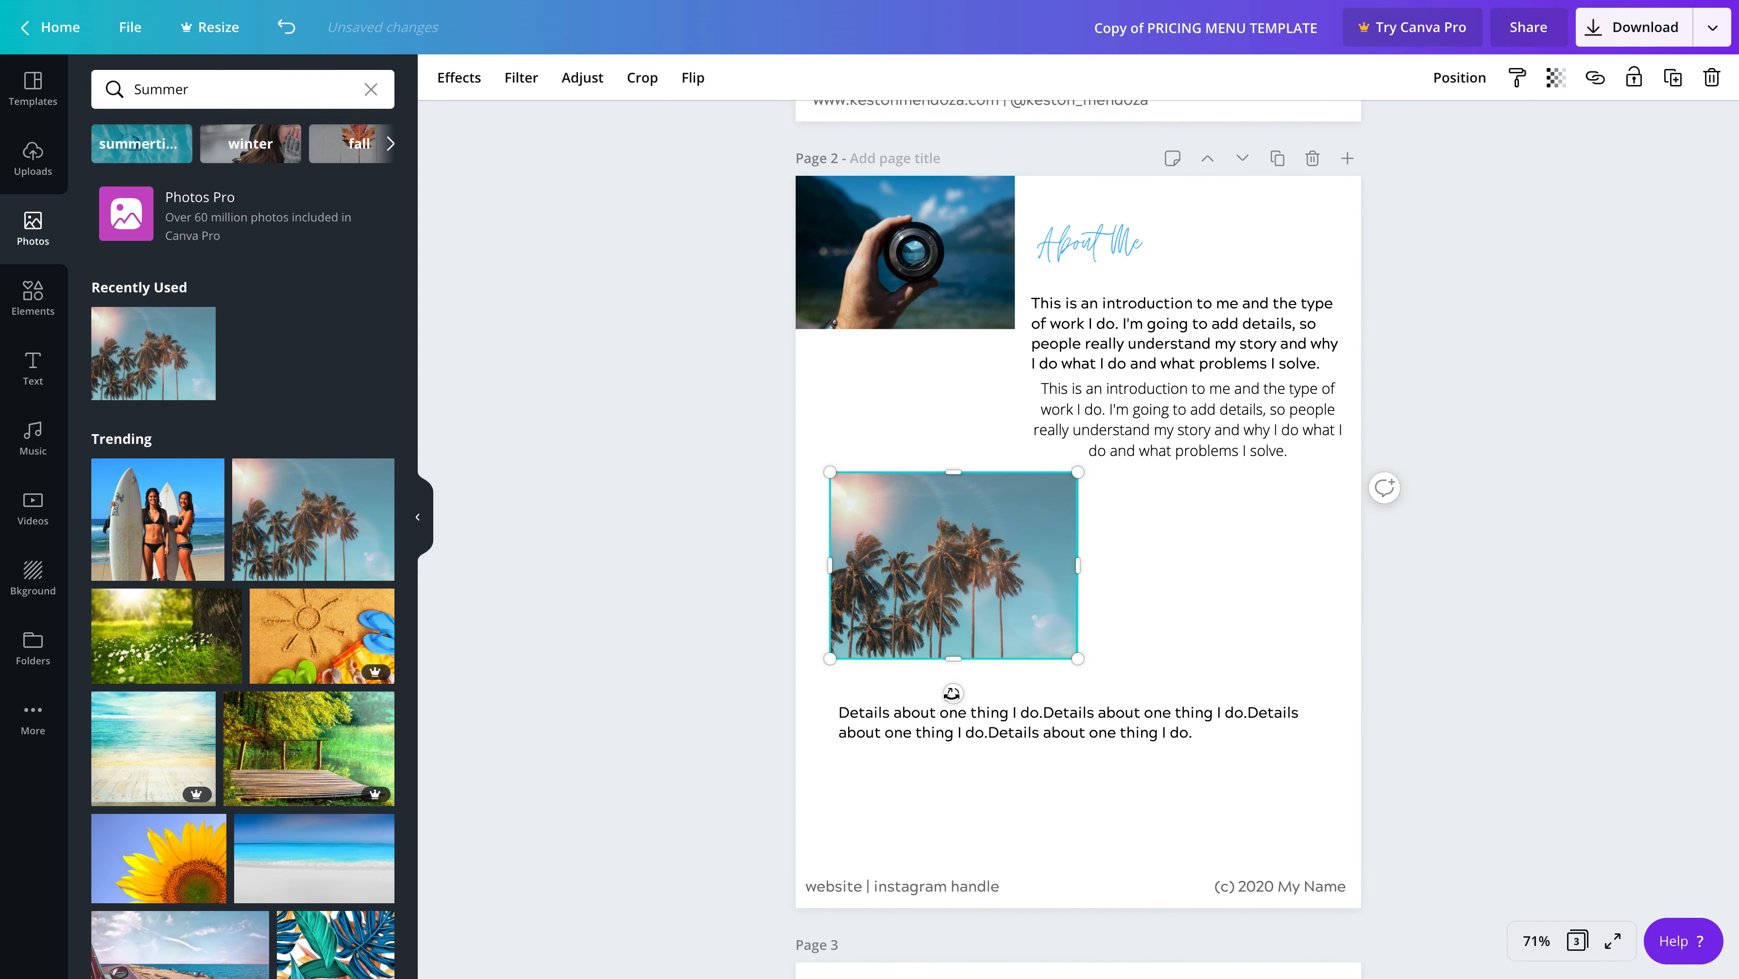
{"action": "mouse_move", "coordinate": [953, 693]}
{"action": "left_mouse_down"}
{"action": "mouse_move", "coordinate": [901, 679]}
{"action": "mouse_move", "coordinate": [838, 555]}
{"action": "mouse_move", "coordinate": [1110, 622]}
{"action": "mouse_move", "coordinate": [1048, 583]}
{"action": "mouse_move", "coordinate": [1071, 590]}
{"action": "mouse_move", "coordinate": [990, 671]}
{"action": "mouse_move", "coordinate": [957, 661]}
{"action": "left_mouse_up"}
{"action": "left_click_drag", "start_coordinate": [985, 572], "coordinate": [1109, 582]}
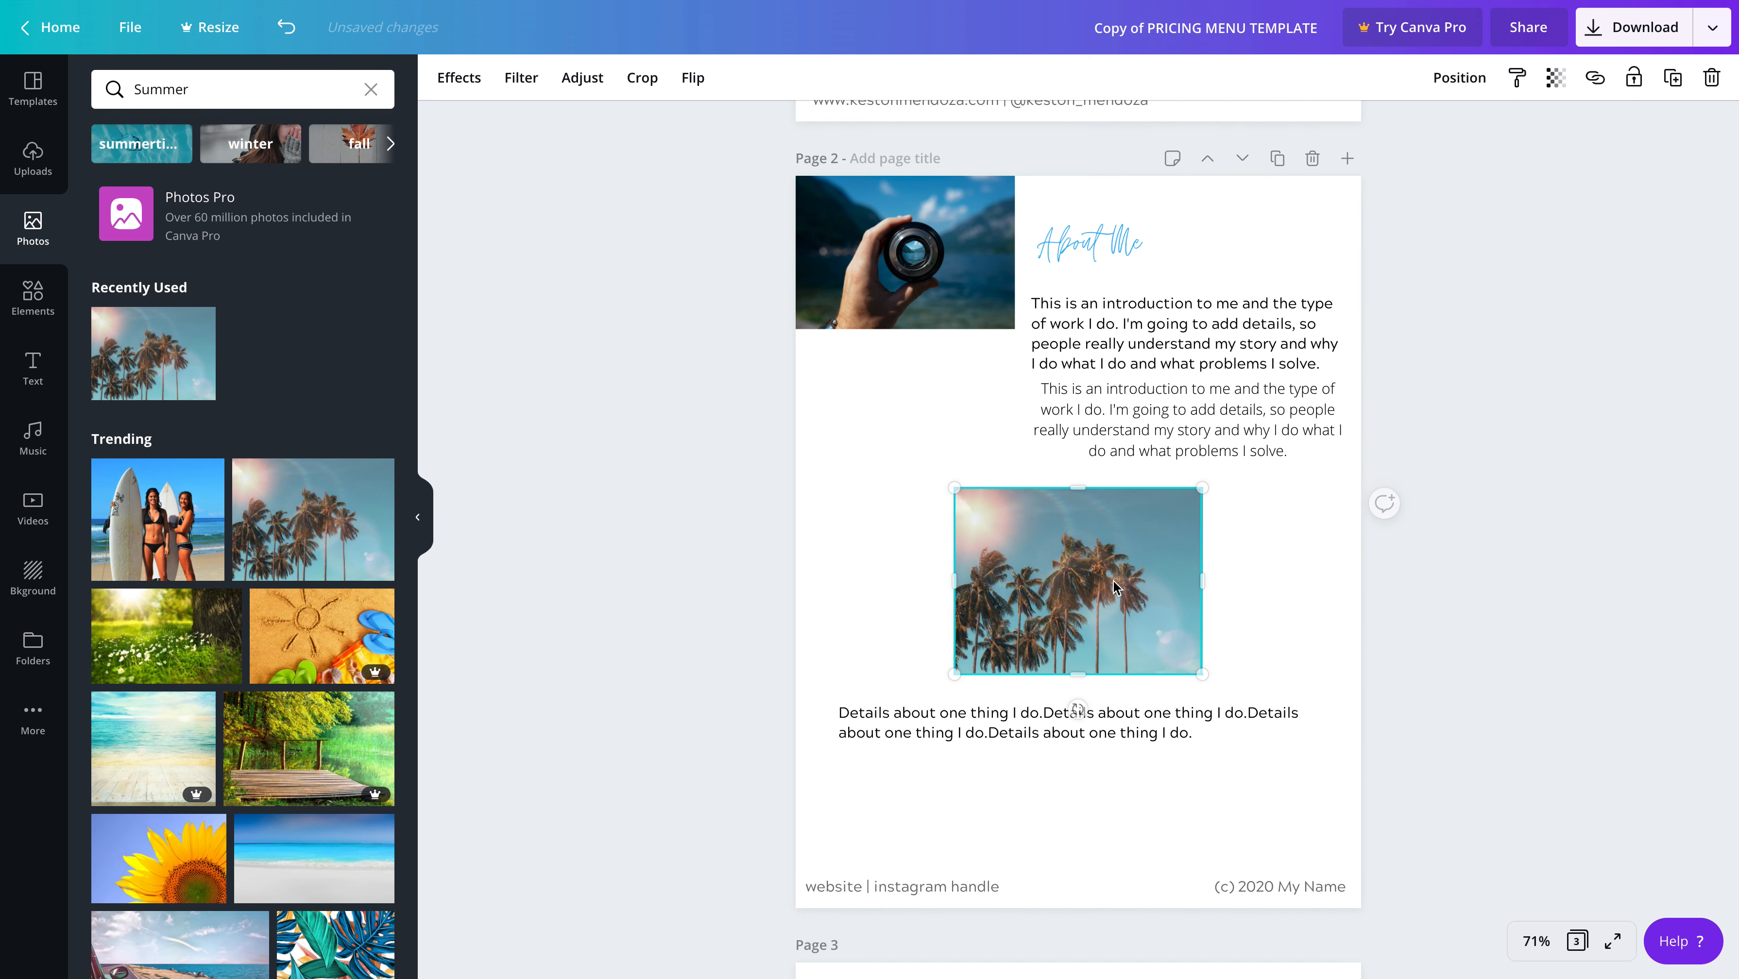
{"action": "left_click_drag", "start_coordinate": [959, 498], "coordinate": [918, 472]}
{"action": "left_click_drag", "start_coordinate": [1056, 606], "coordinate": [965, 619]}
{"action": "left_click", "coordinate": [1368, 621]}
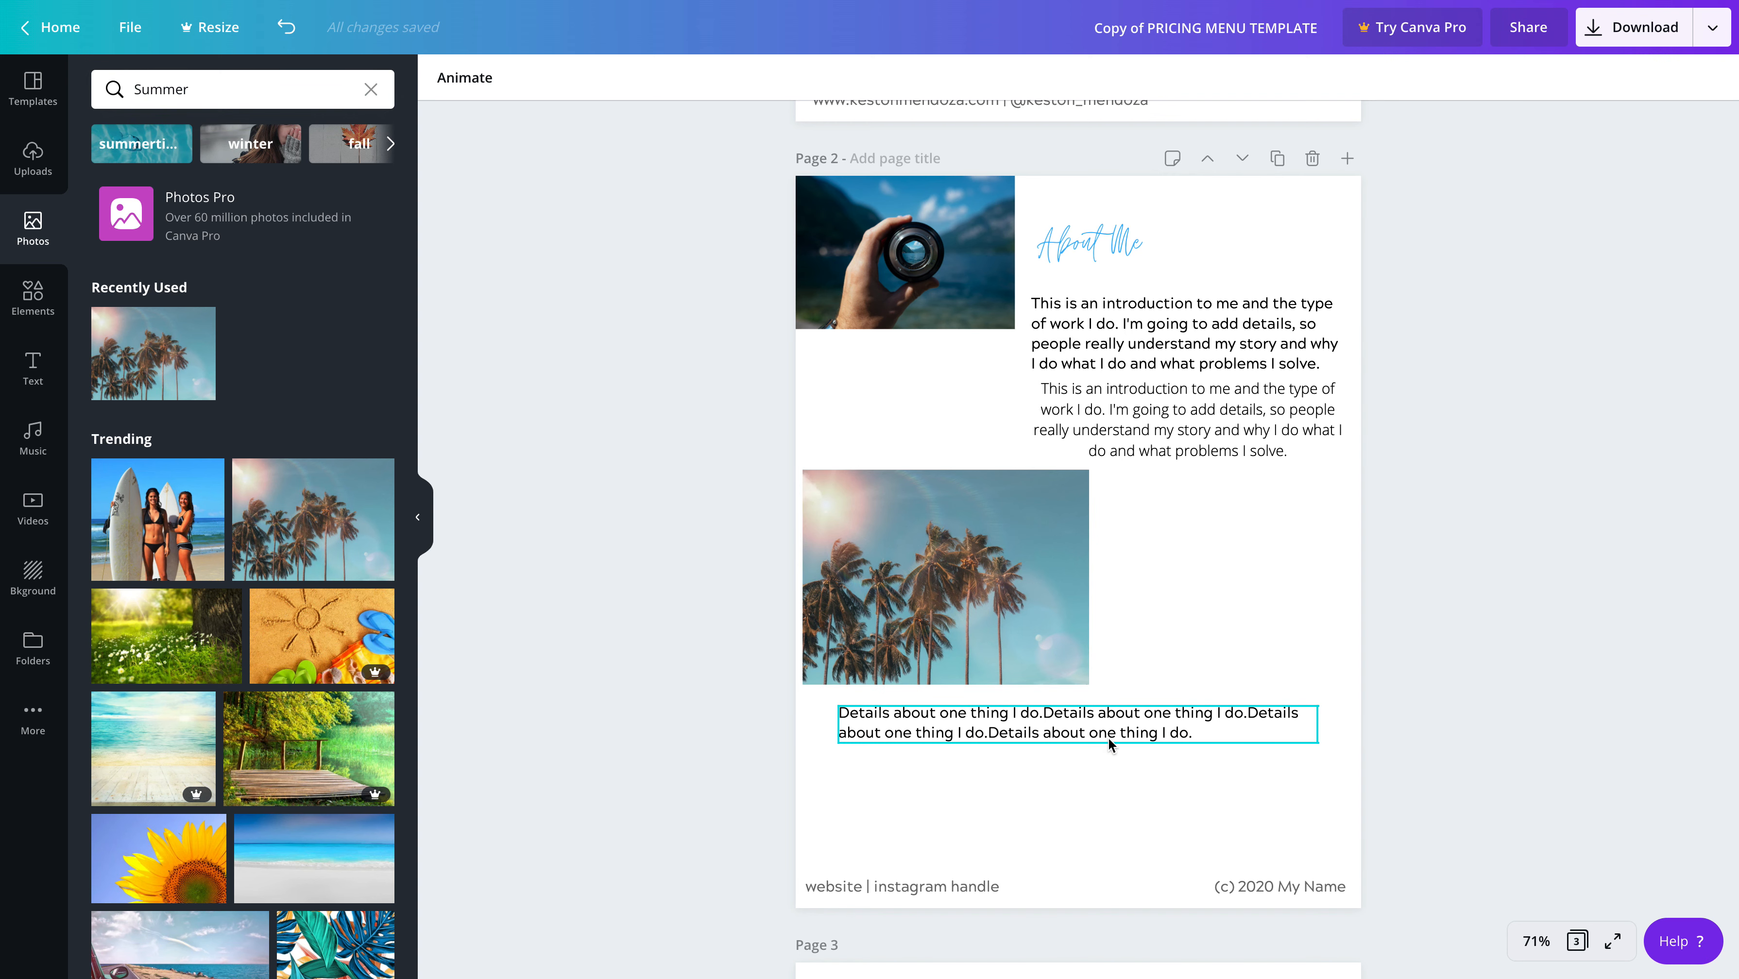
{"action": "scroll", "coordinate": [1112, 736], "scroll_direction": "up", "scroll_amount": 2}
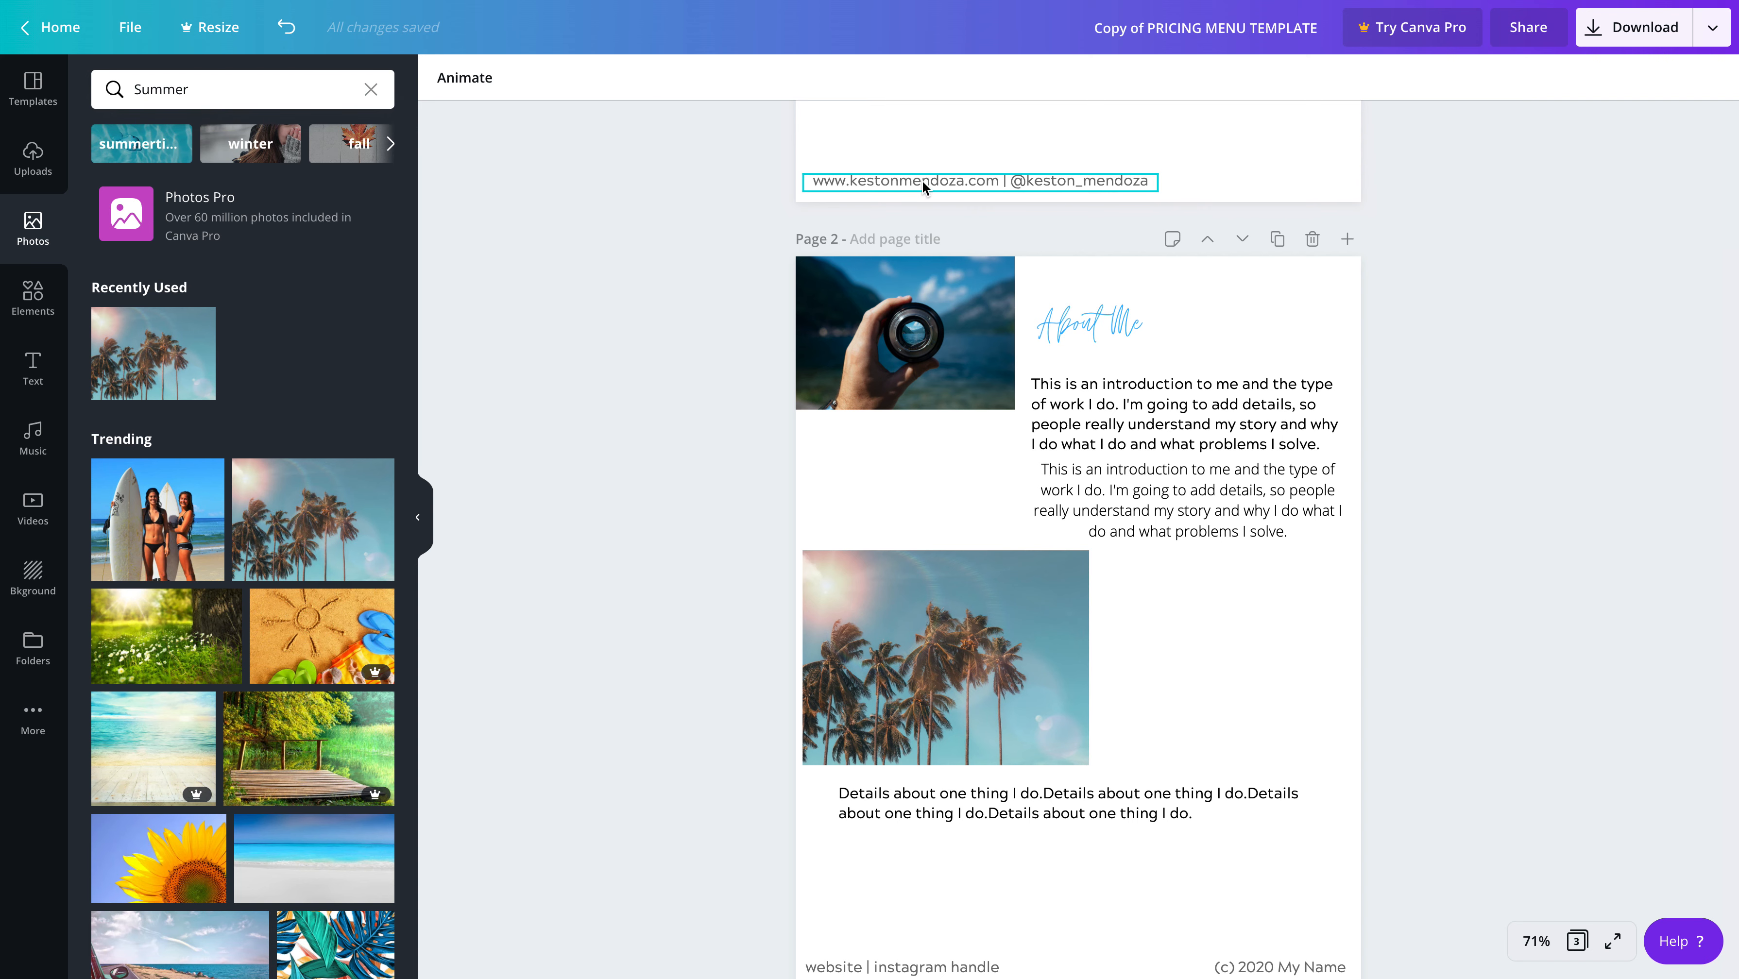
{"action": "scroll", "coordinate": [977, 851], "scroll_direction": "down", "scroll_amount": 3}
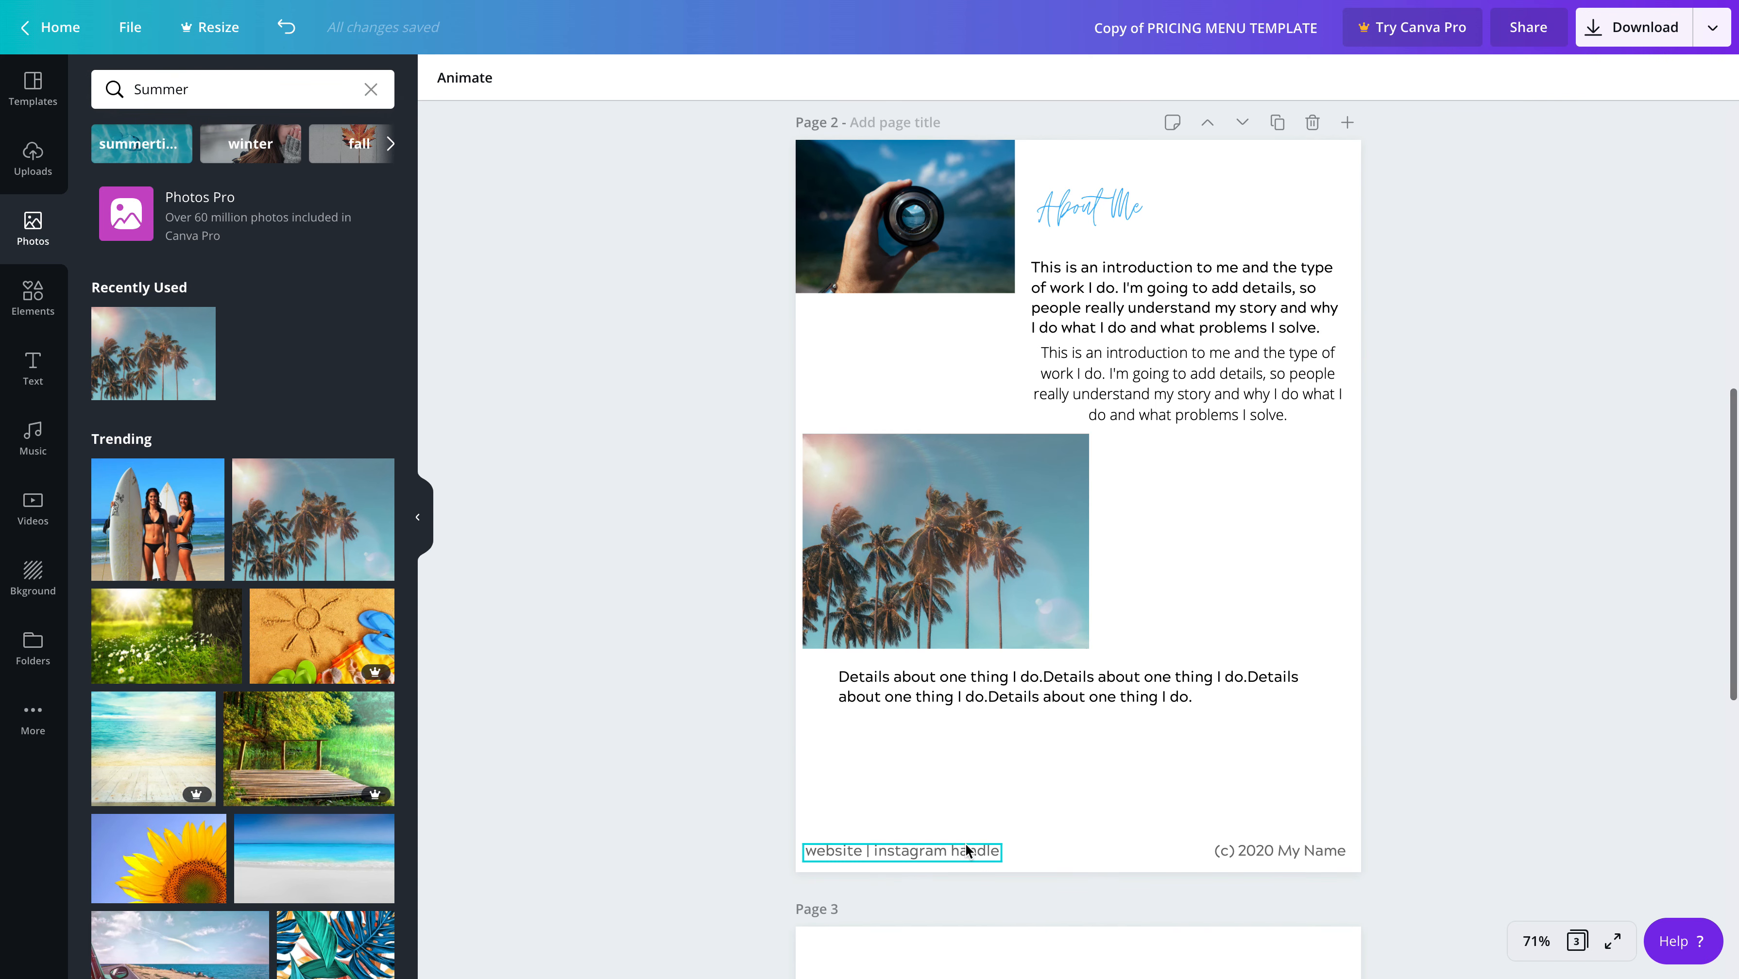
Change the first offer's title on page 3 to "OFFER 1"
{"action": "scroll", "coordinate": [974, 541], "scroll_direction": "down", "scroll_amount": 9}
{"action": "scroll", "coordinate": [994, 583], "scroll_direction": "down", "scroll_amount": 8}
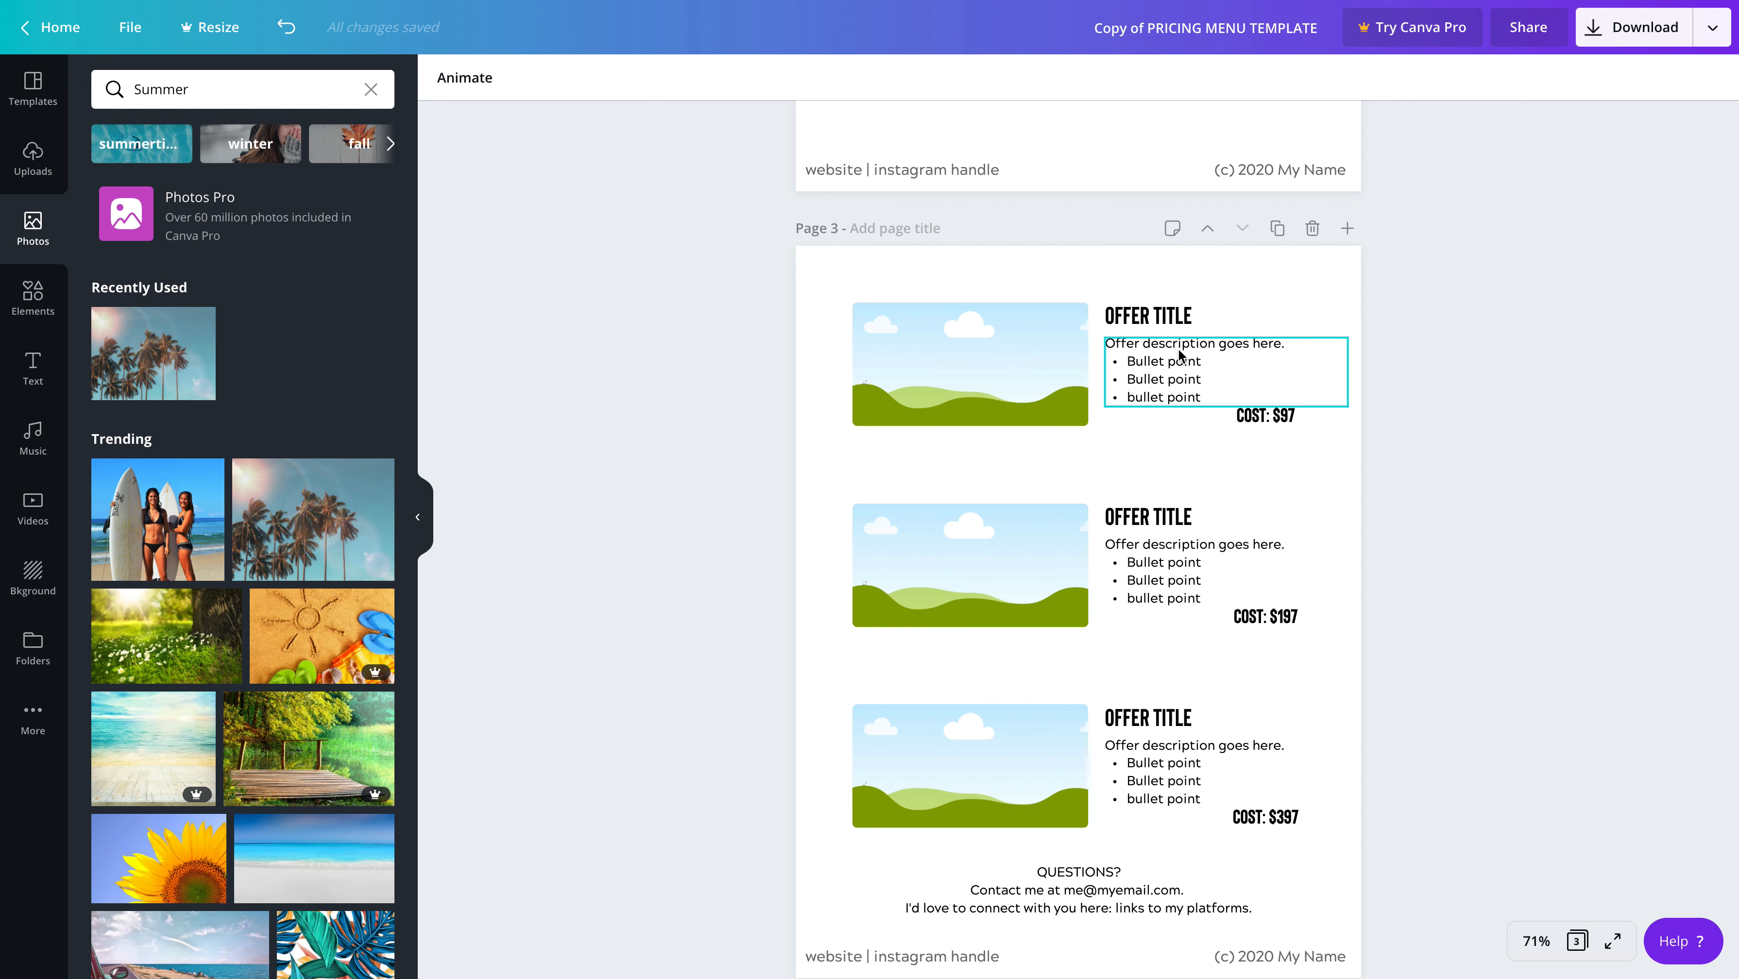
{"action": "left_click", "coordinate": [1156, 320]}
{"action": "double_click", "coordinate": [1159, 319]}
{"action": "triple_click", "coordinate": [1163, 317]}
{"action": "key", "text": "BackSpace"}
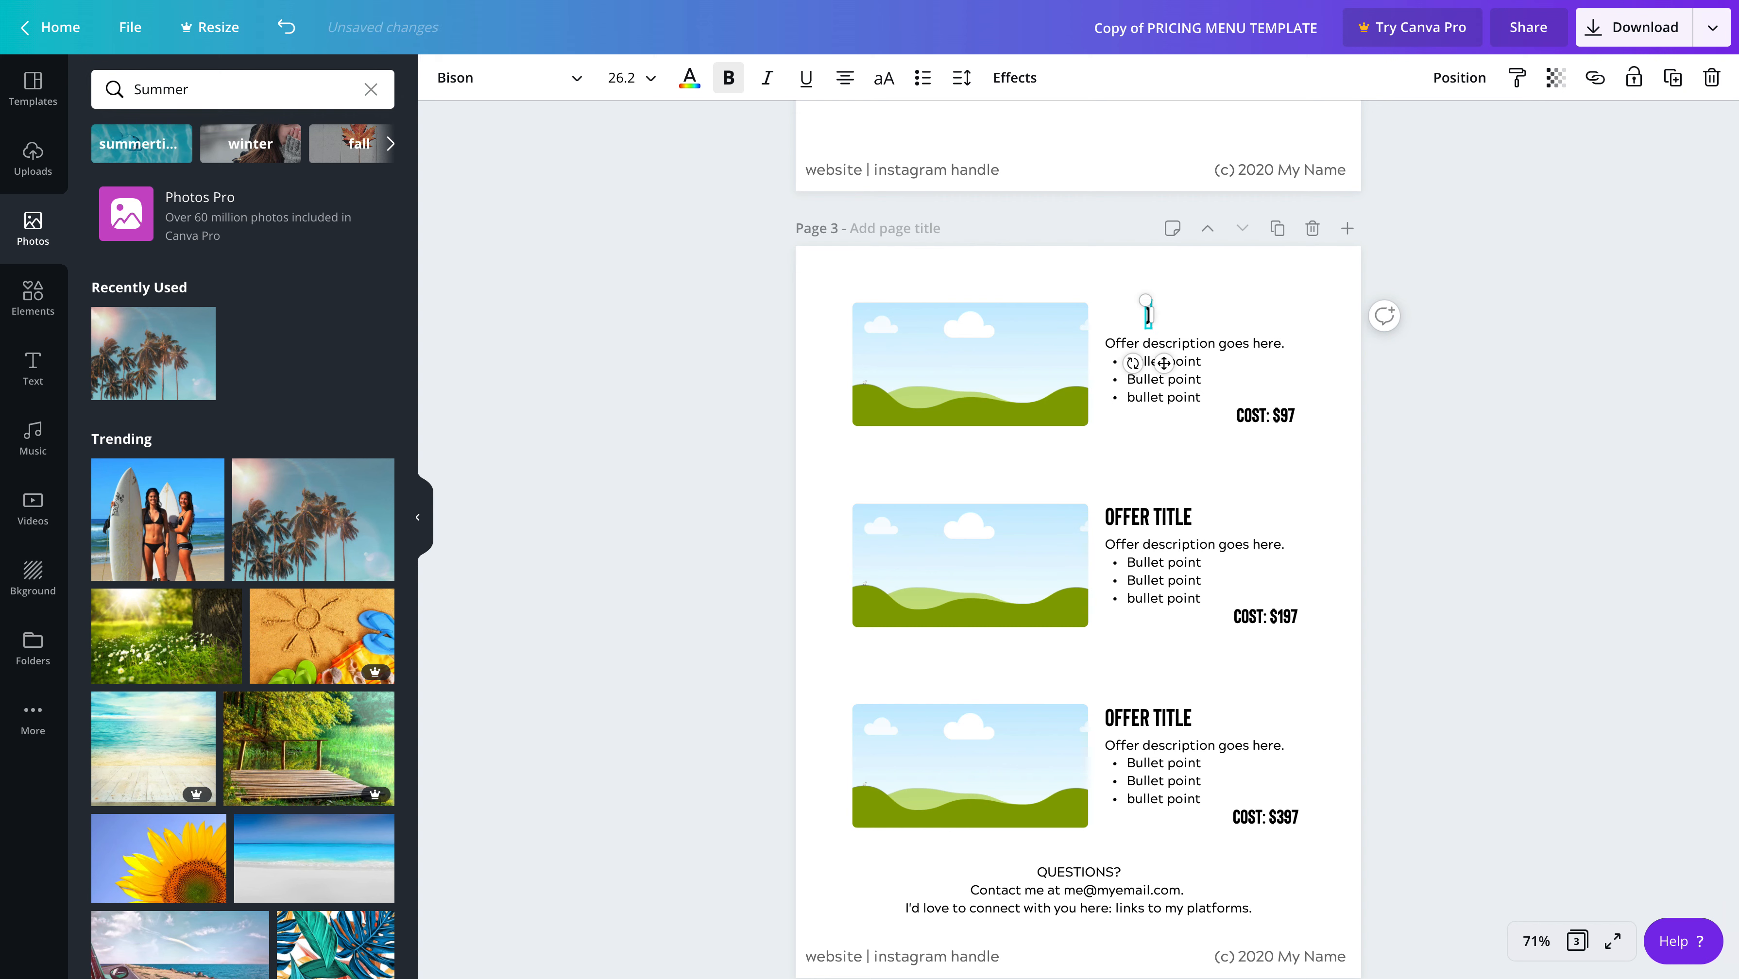
{"action": "type", "text": ")"}
{"action": "key", "text": "BackSpace"}
{"action": "type", "text": "OGG"}
{"action": "key", "text": "BackSpace"}
{"action": "key", "text": "BackSpace"}
{"action": "type", "text": "FFER 1"}
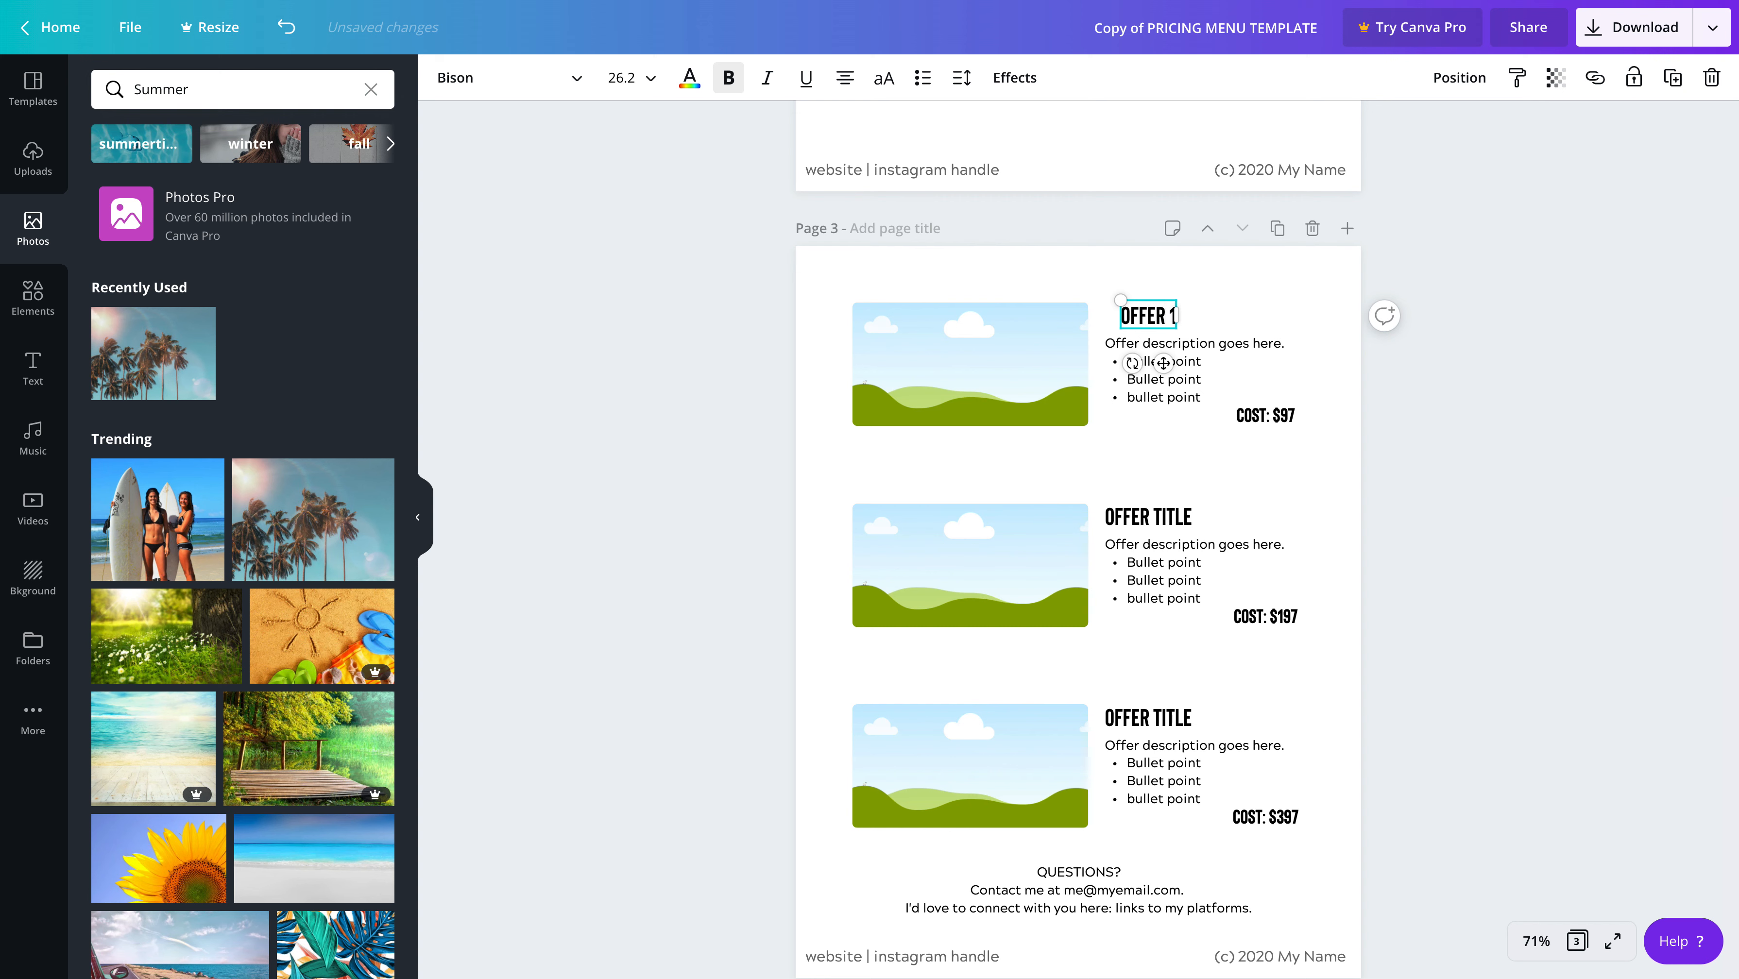
{"action": "left_click", "coordinate": [1217, 466]}
Replace the first bullet point under OFFER 1 with "Full photo package"
{"action": "left_click", "coordinate": [1193, 361]}
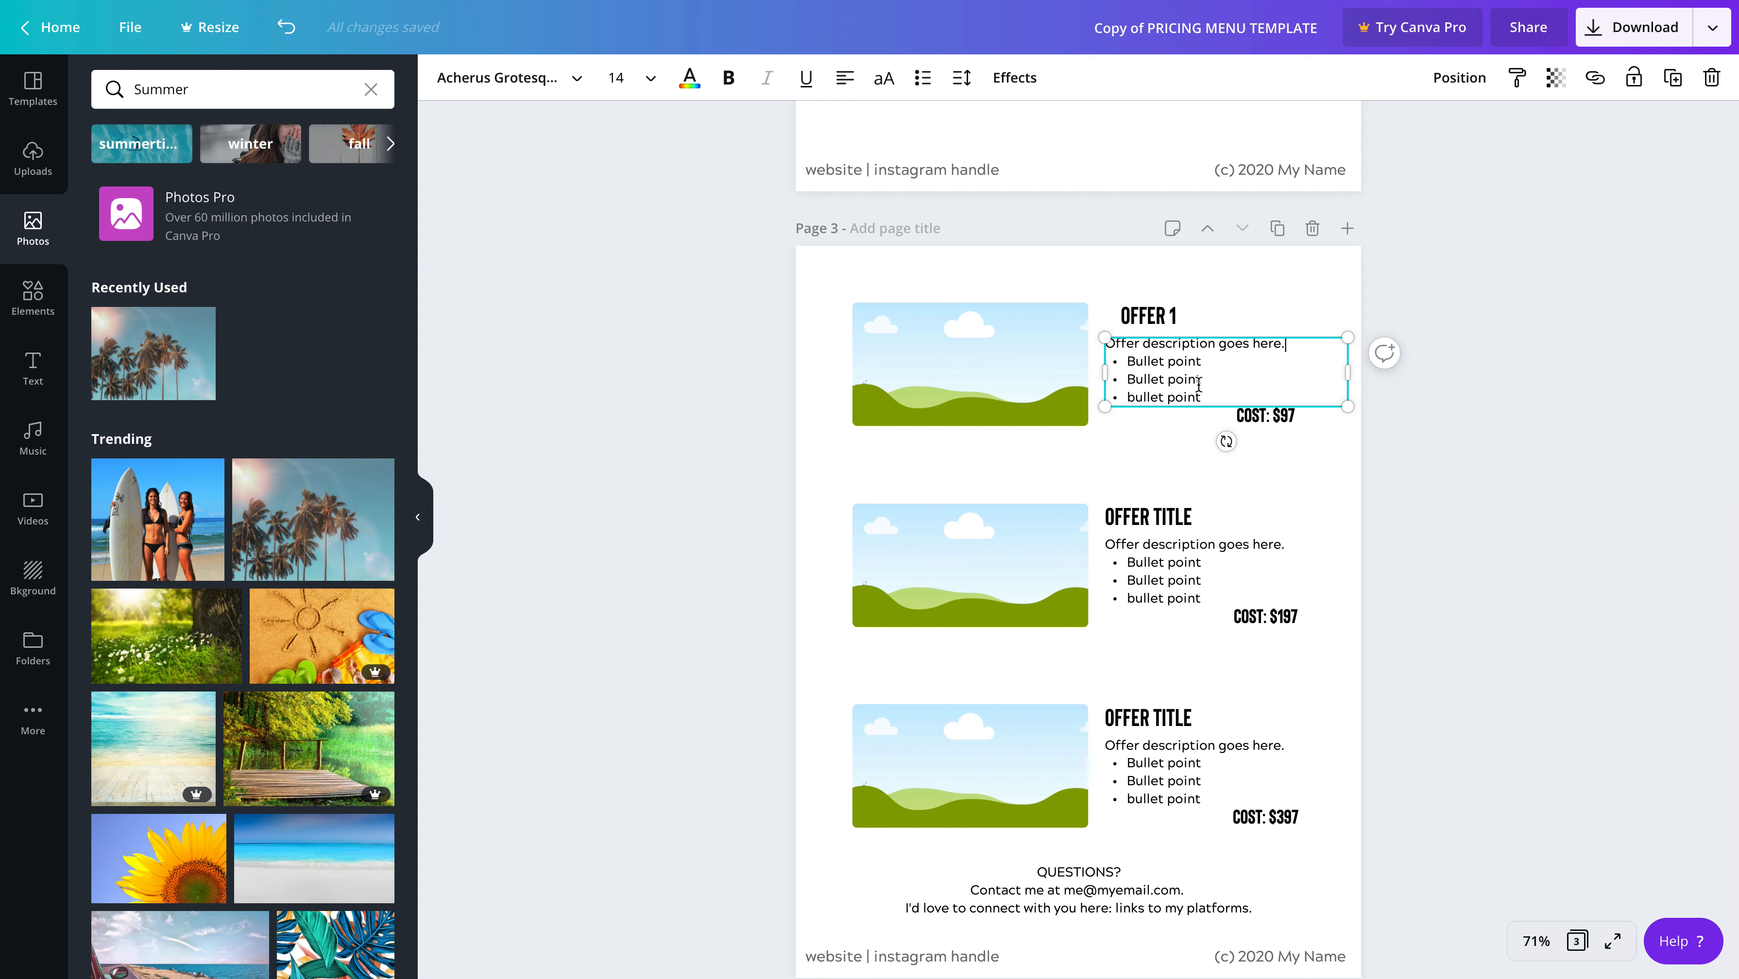
{"action": "left_click", "coordinate": [1210, 366]}
{"action": "left_click_drag", "start_coordinate": [1204, 362], "coordinate": [1125, 355]}
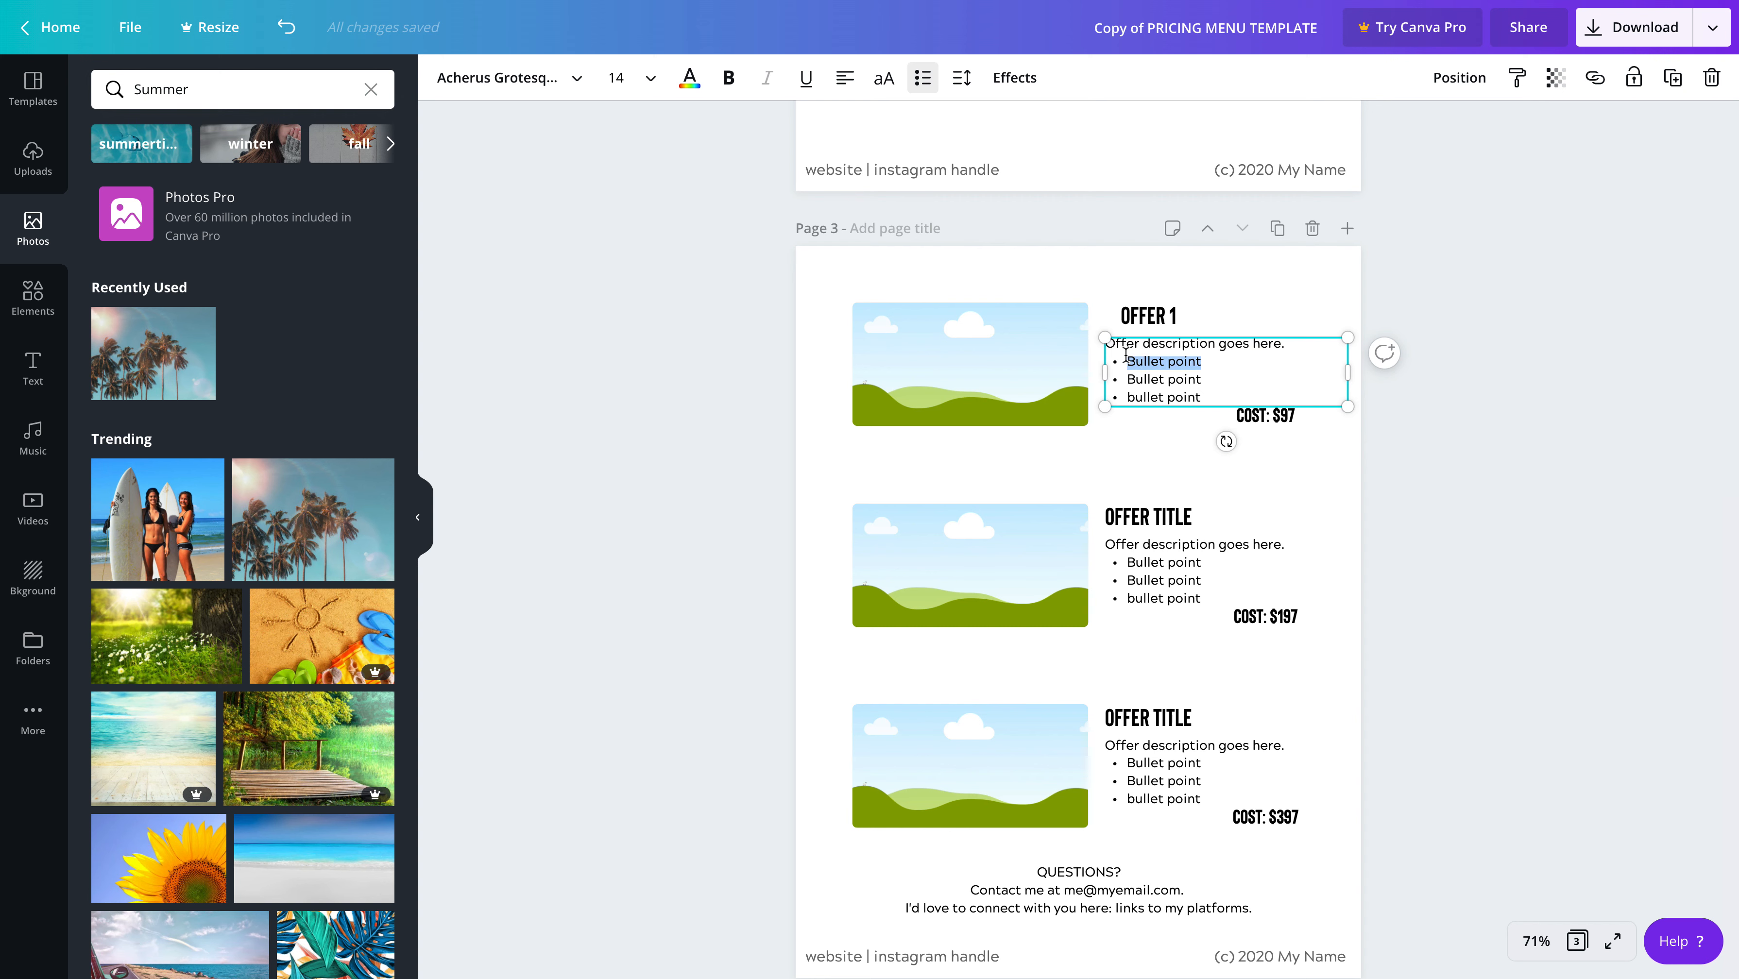
{"action": "type", "text": "F"}
Set the first offer's cost to $500 and move the cost text slightly up, beside the offer's last bullet point
{"action": "left_click", "coordinate": [1269, 420]}
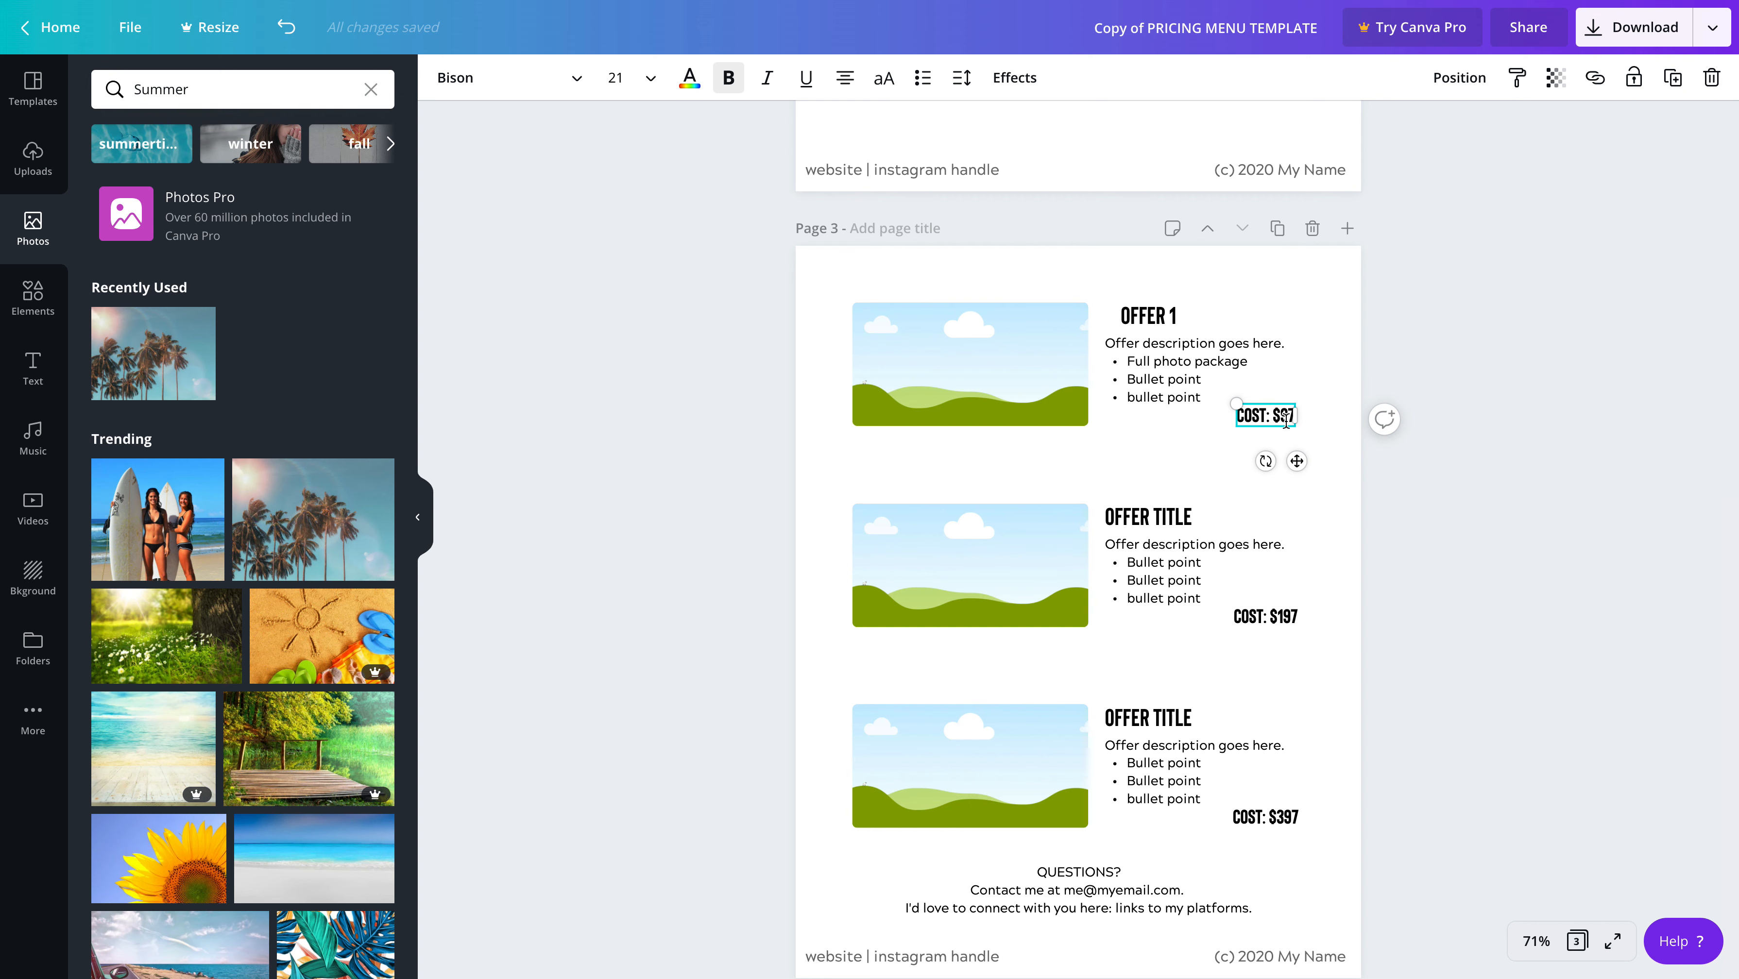
{"action": "double_click", "coordinate": [1284, 416]}
{"action": "left_click", "coordinate": [1283, 417]}
{"action": "key", "text": "BackSpace"}
{"action": "key", "text": "BackSpace"}
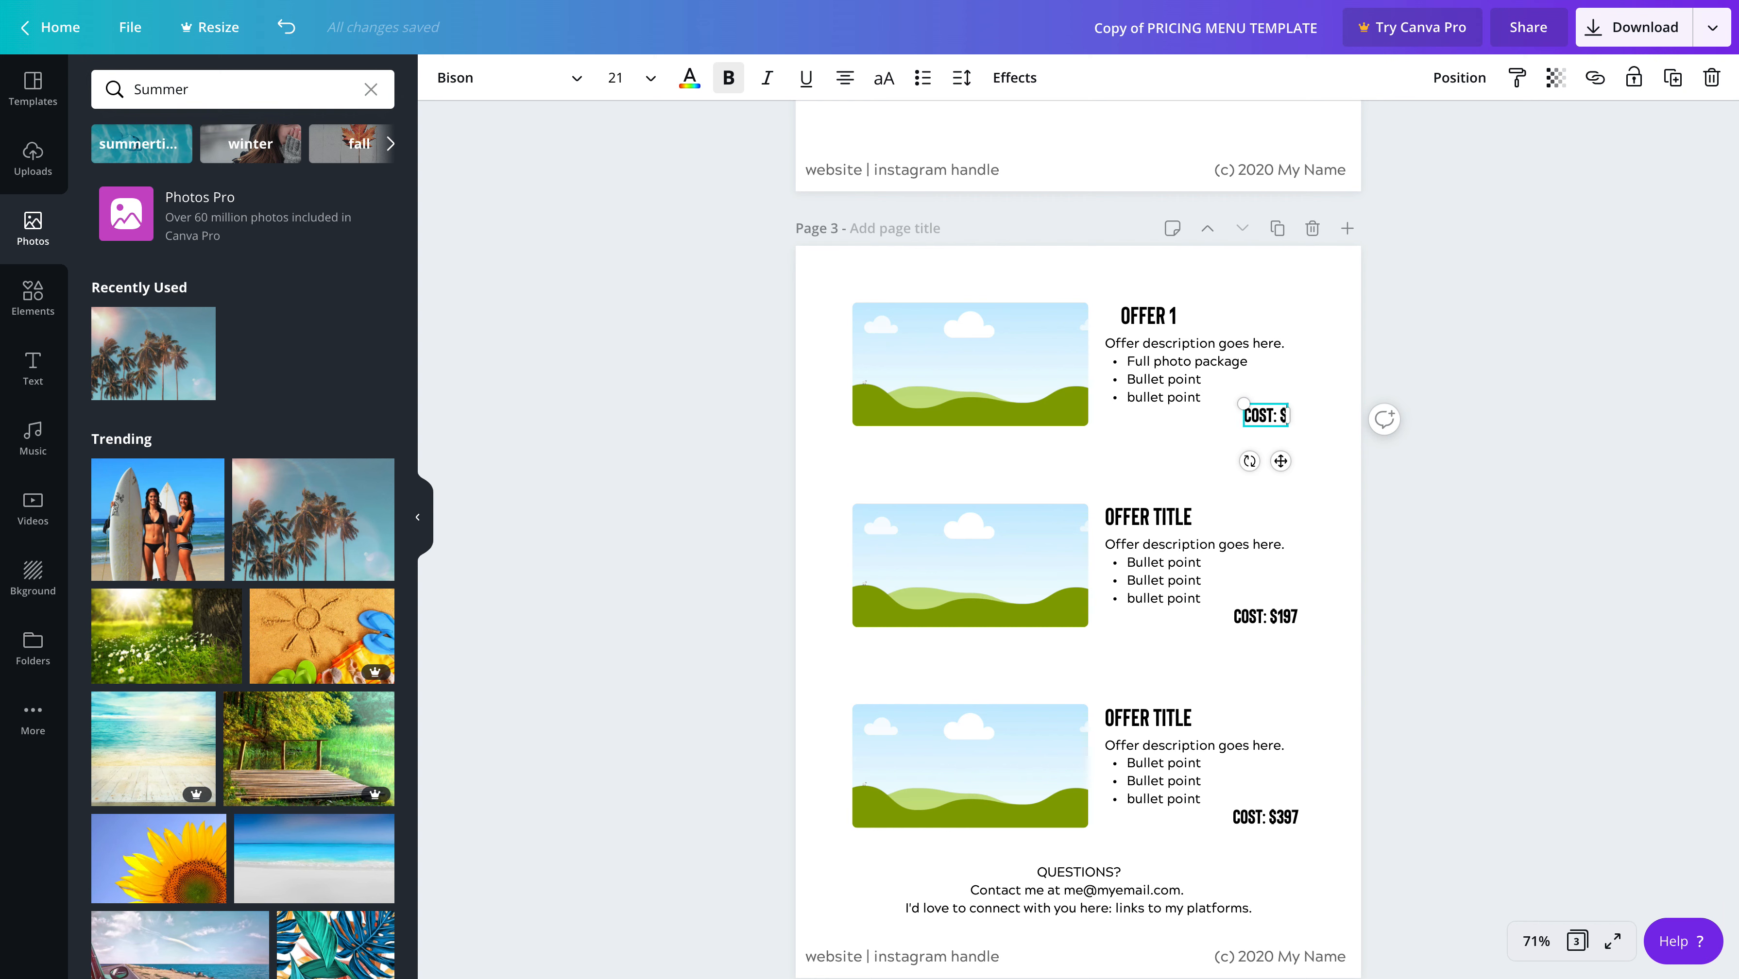
{"action": "type", "text": "500"}
{"action": "left_click", "coordinate": [1319, 399]}
{"action": "left_click", "coordinate": [1317, 310]}
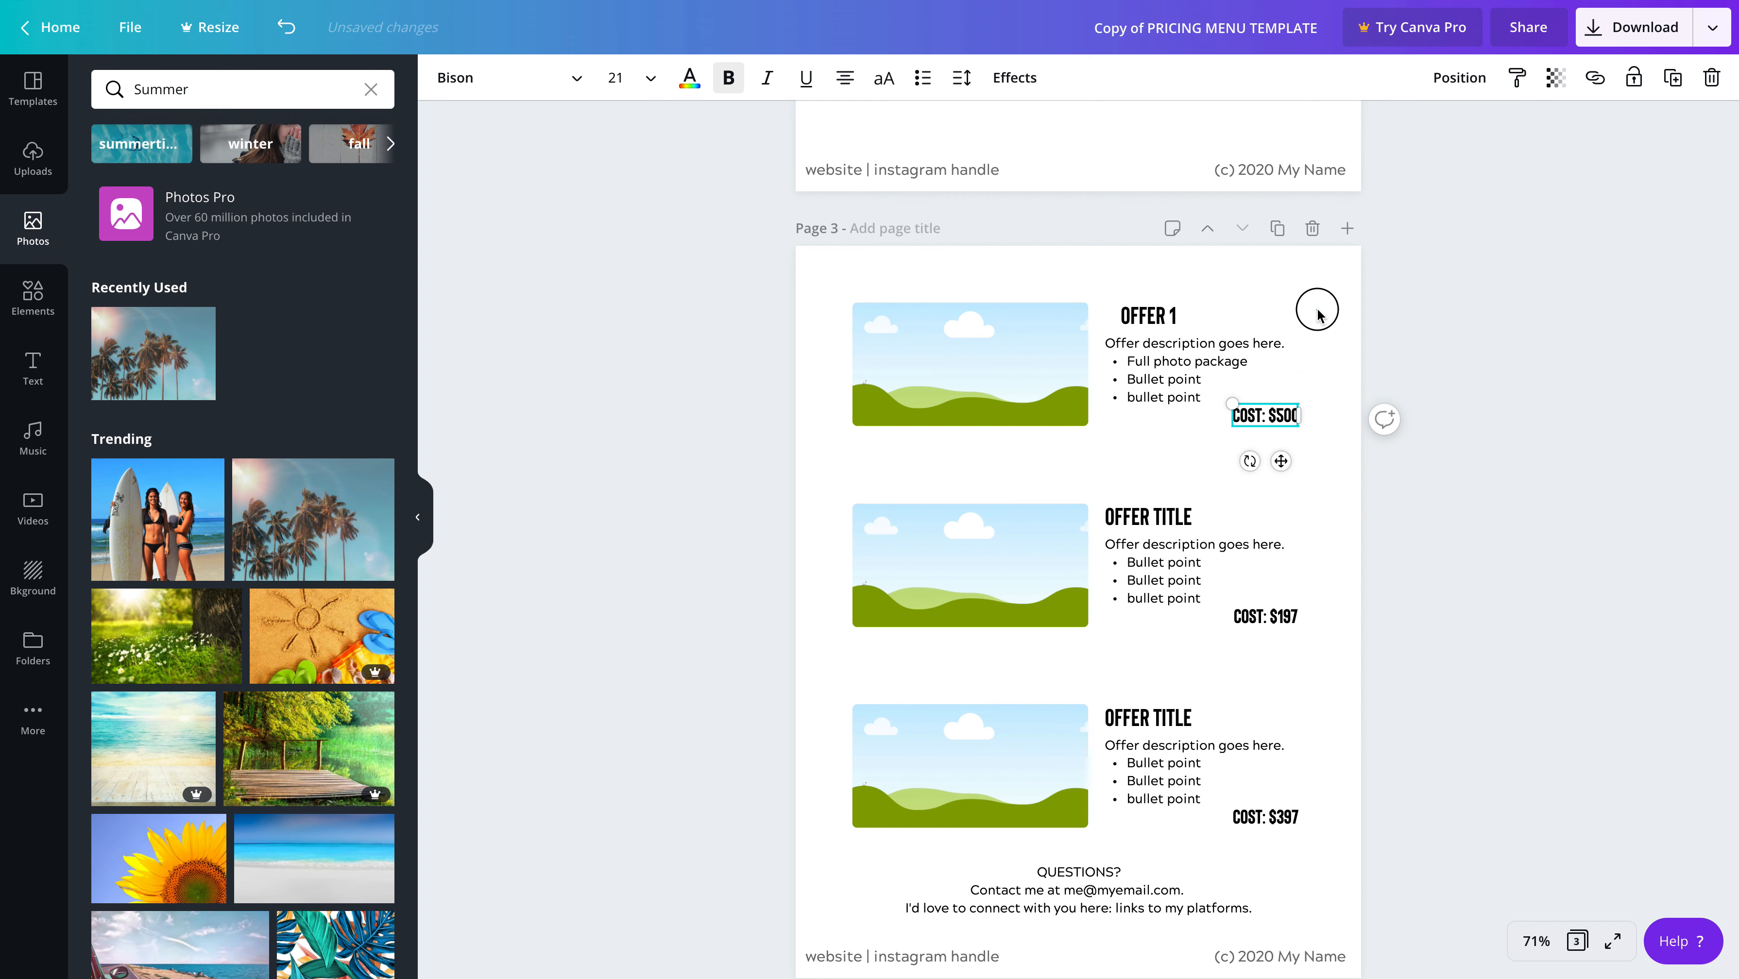
{"action": "left_click", "coordinate": [1276, 420]}
{"action": "mouse_move", "coordinate": [1281, 462]}
{"action": "left_mouse_down"}
{"action": "mouse_move", "coordinate": [1265, 470]}
{"action": "mouse_move", "coordinate": [1286, 441]}
{"action": "left_mouse_up"}
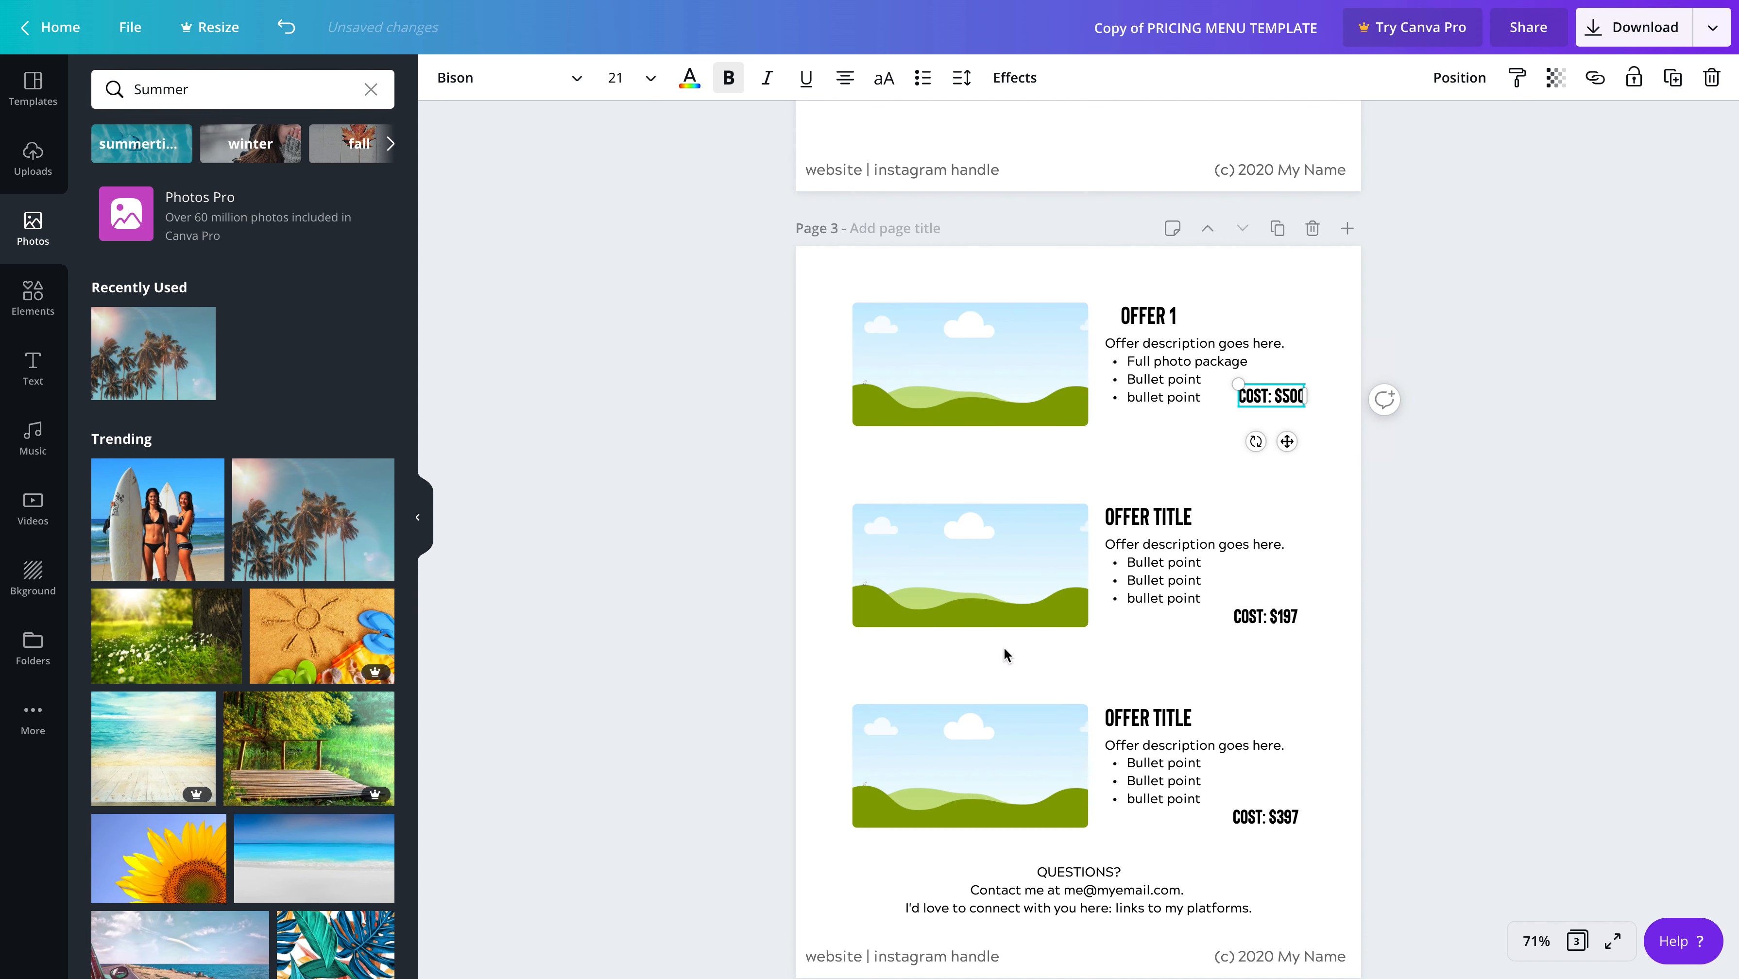
Move the owner's name line on page 1 slightly down so it clears the "MY BUSINESS NAME" heading
{"action": "scroll", "coordinate": [1003, 646], "scroll_direction": "up", "scroll_amount": 1}
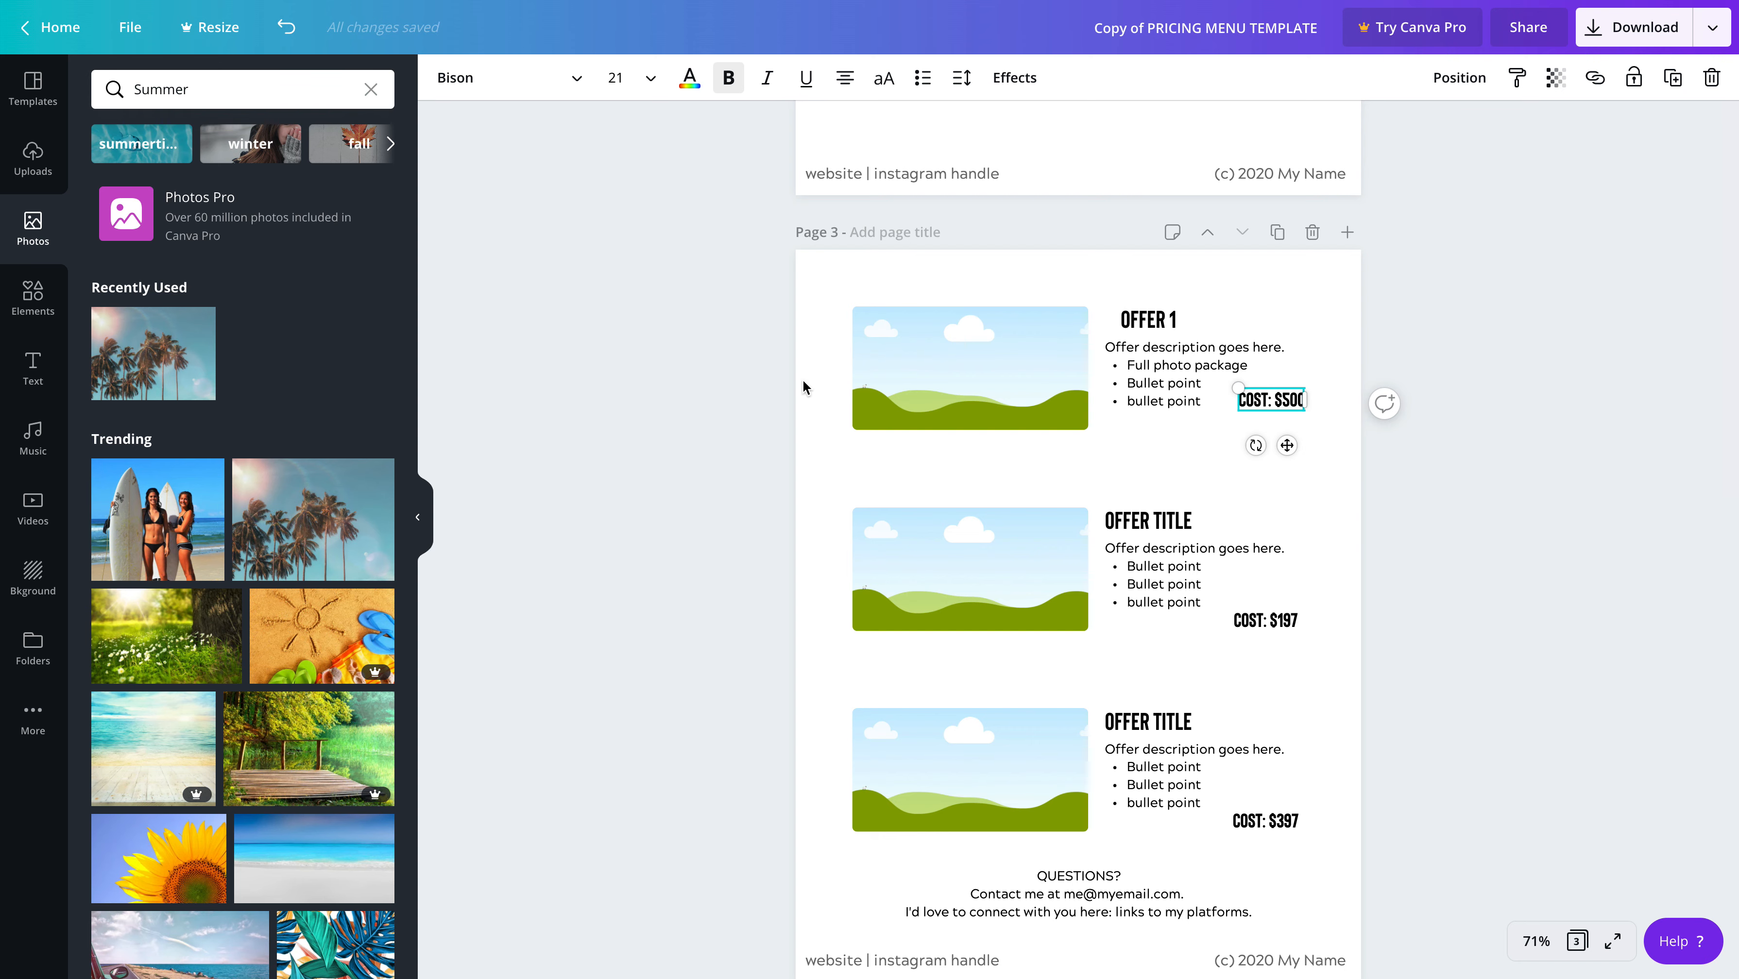
{"action": "scroll", "coordinate": [1406, 598], "scroll_direction": "down", "scroll_amount": 2}
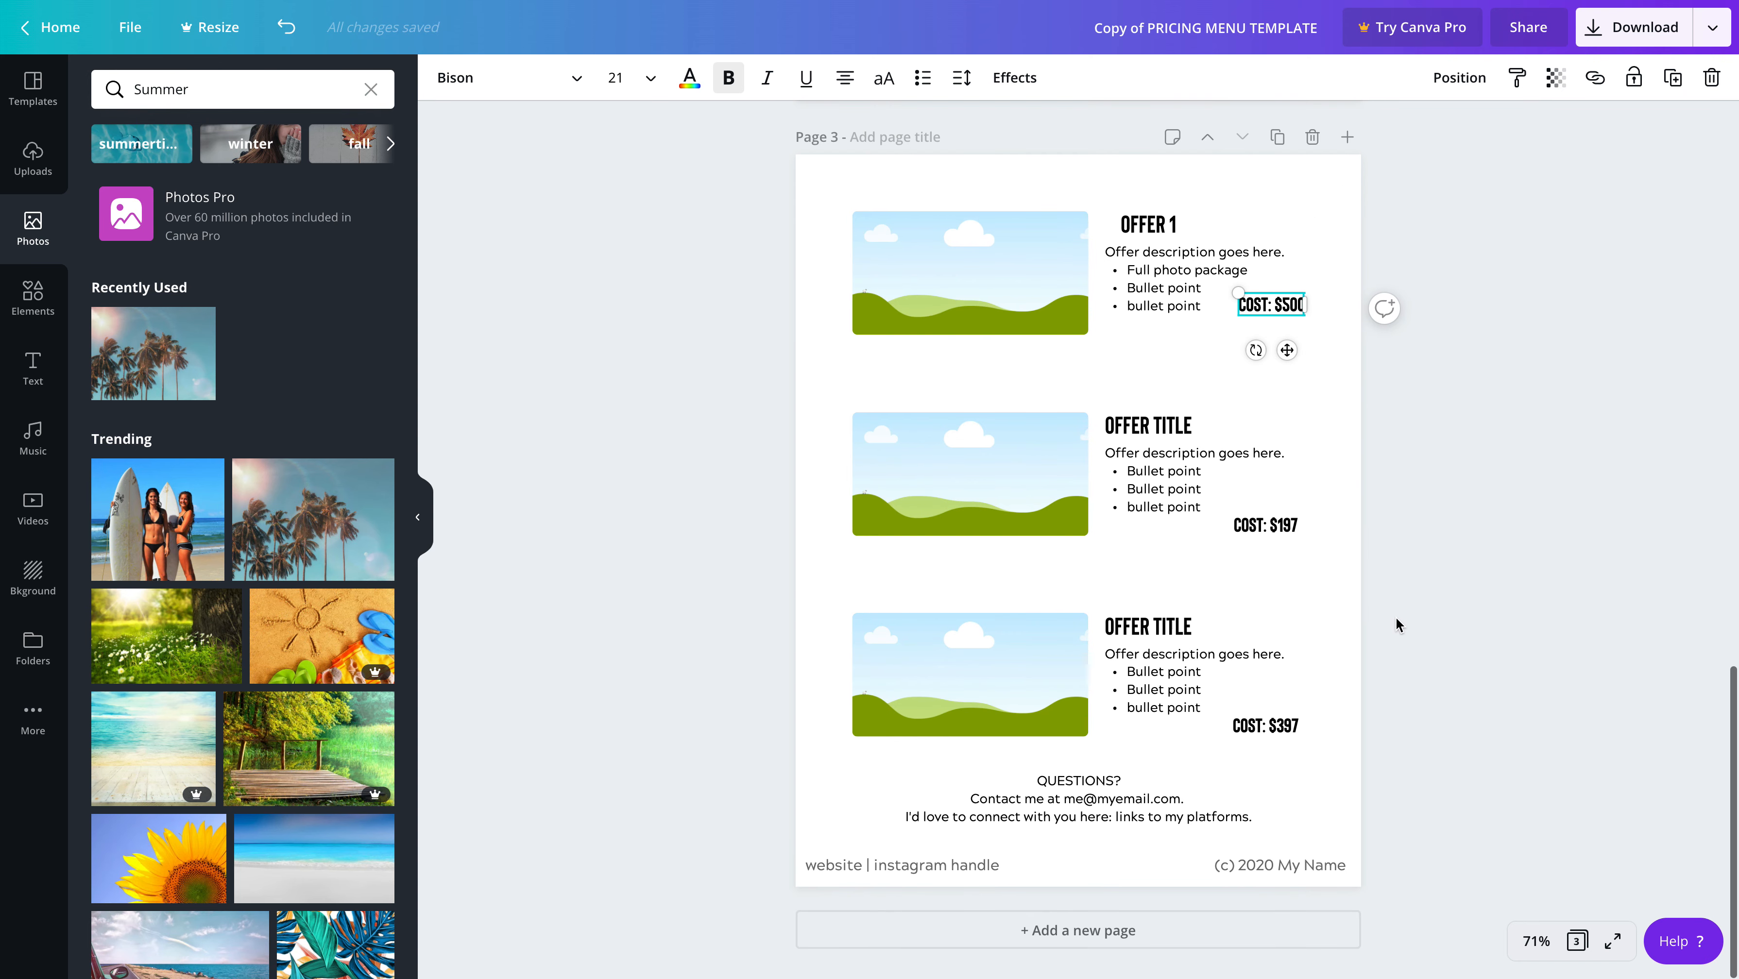
{"action": "scroll", "coordinate": [1394, 616], "scroll_direction": "up", "scroll_amount": 5}
{"action": "scroll", "coordinate": [1293, 611], "scroll_direction": "up", "scroll_amount": 10}
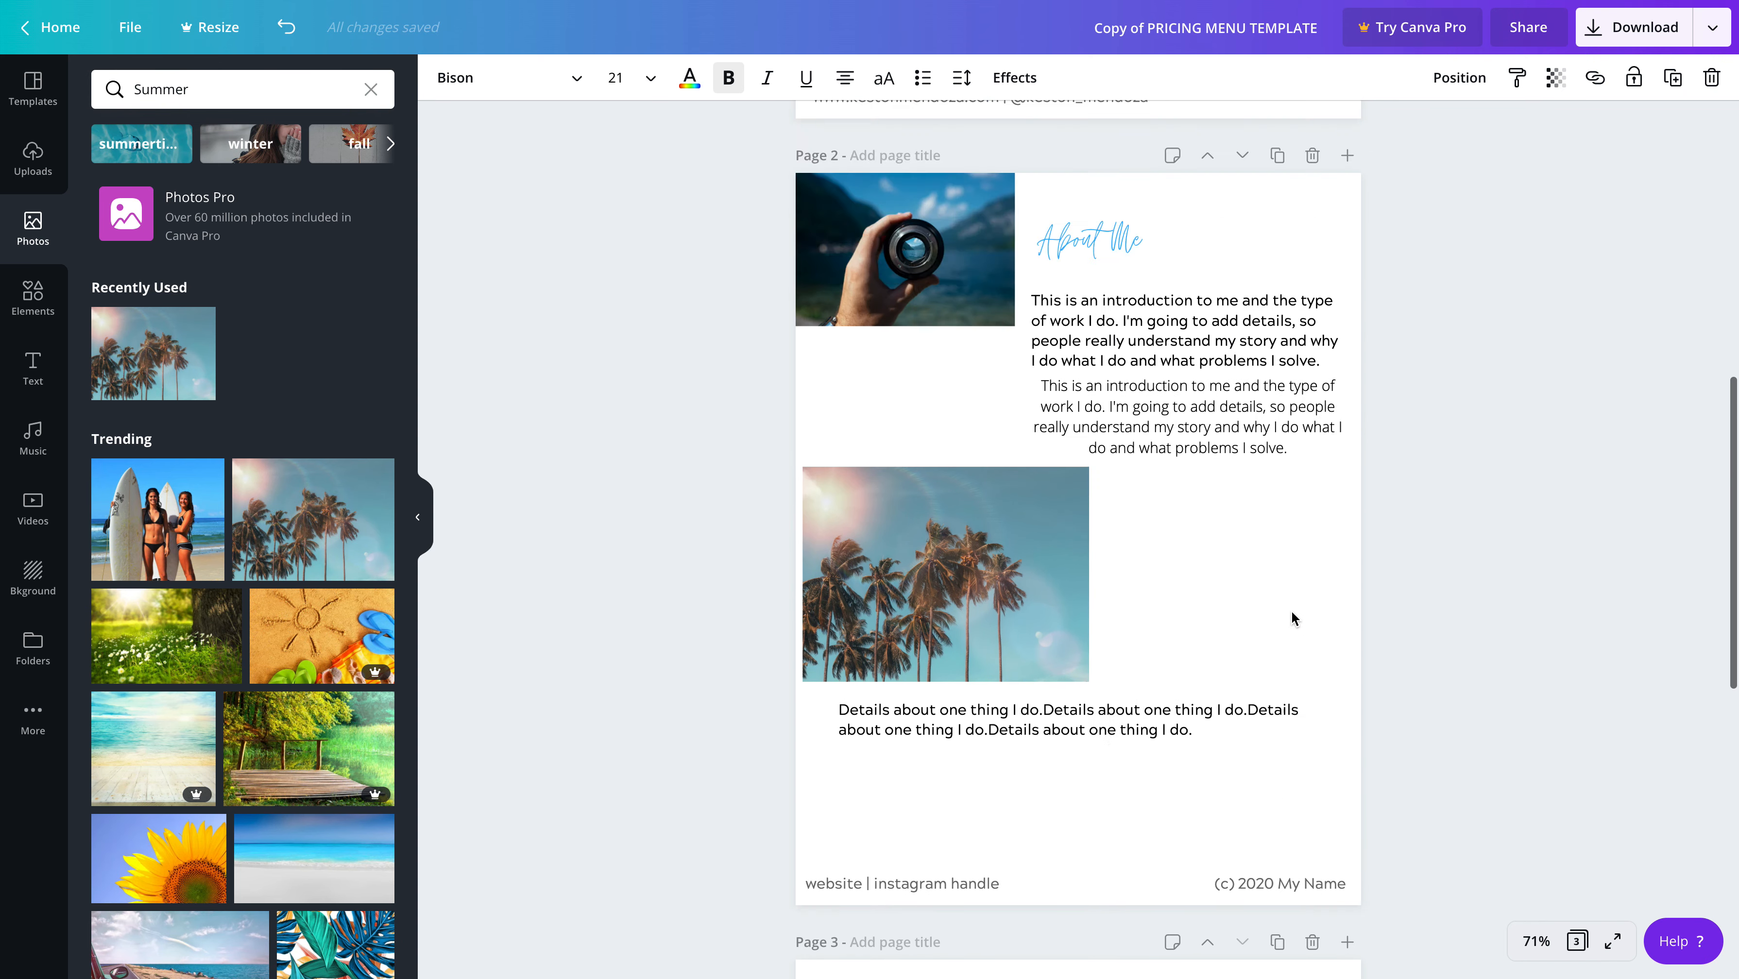
{"action": "scroll", "coordinate": [1292, 619], "scroll_direction": "up", "scroll_amount": 3}
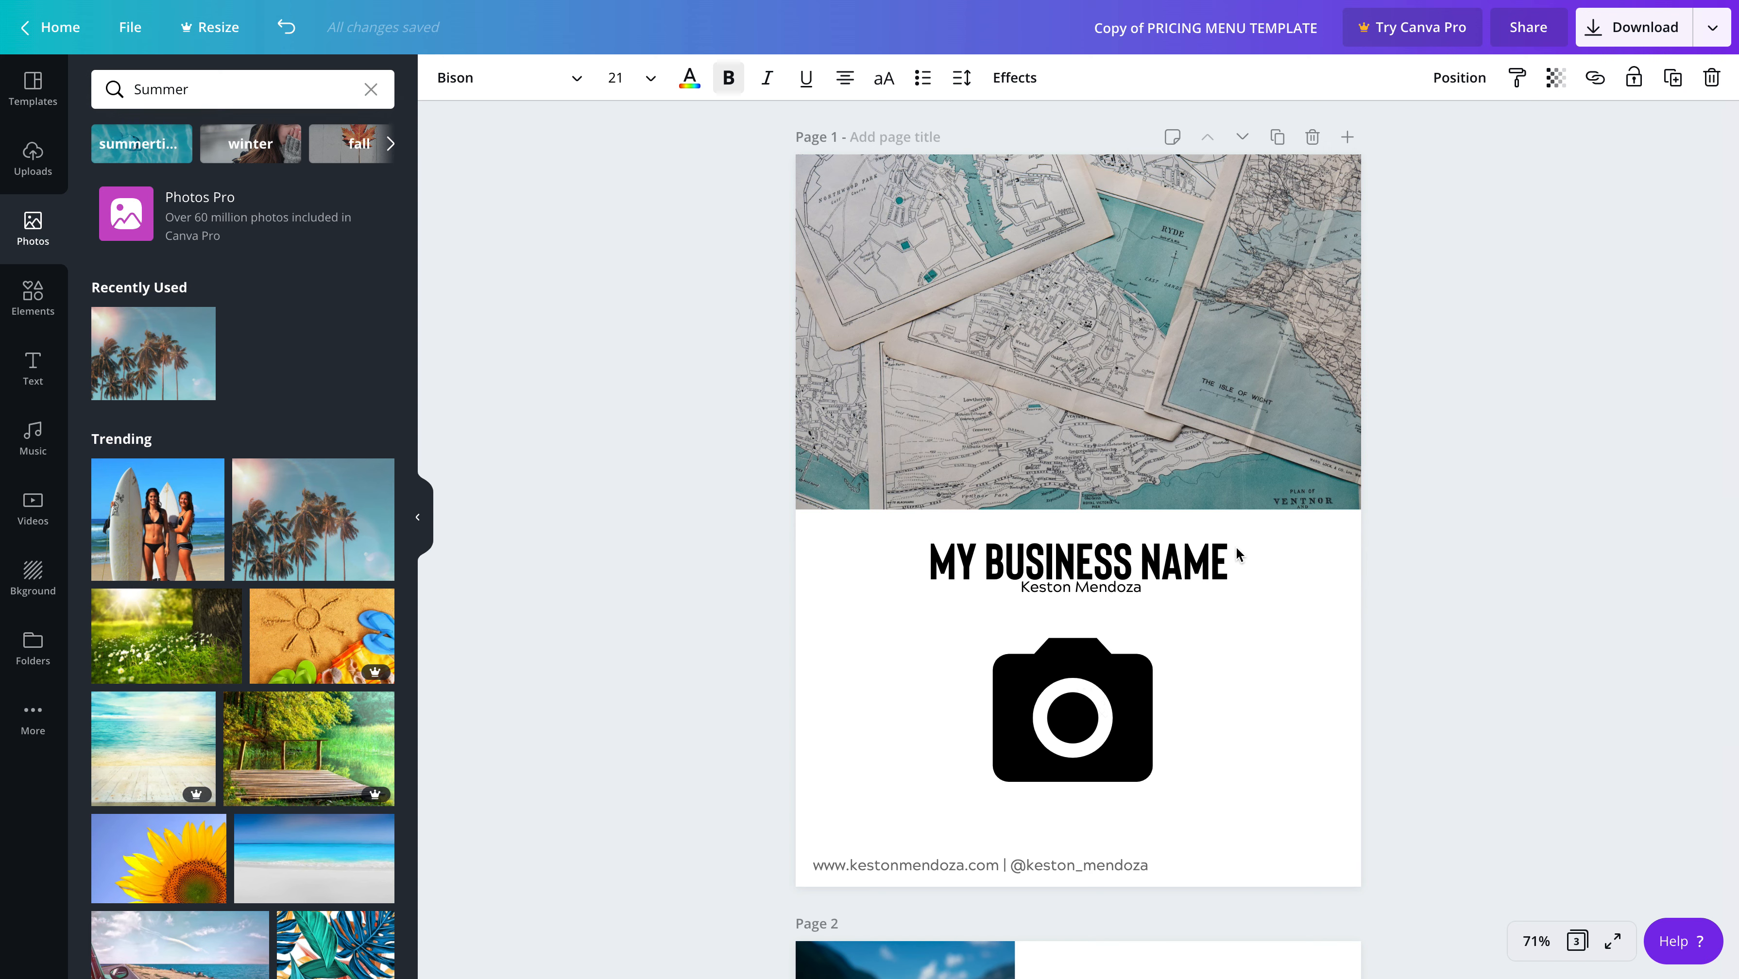
{"action": "scroll", "coordinate": [1193, 577], "scroll_direction": "down", "scroll_amount": 1}
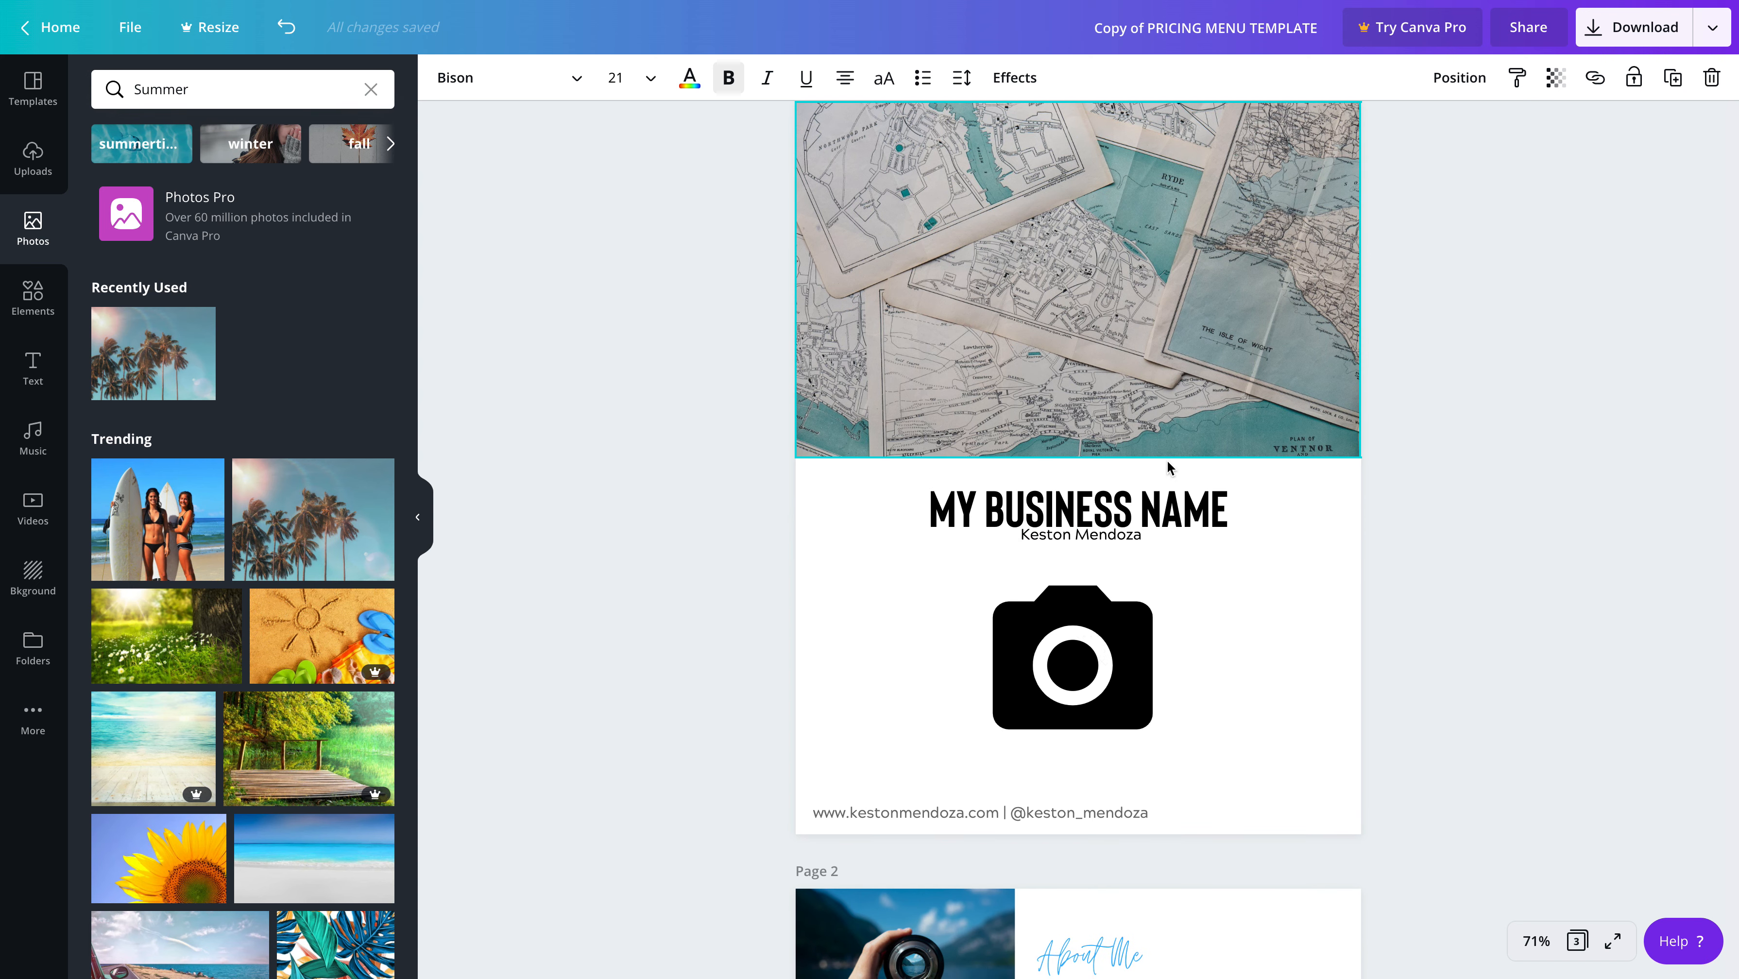
{"action": "left_click", "coordinate": [1122, 536]}
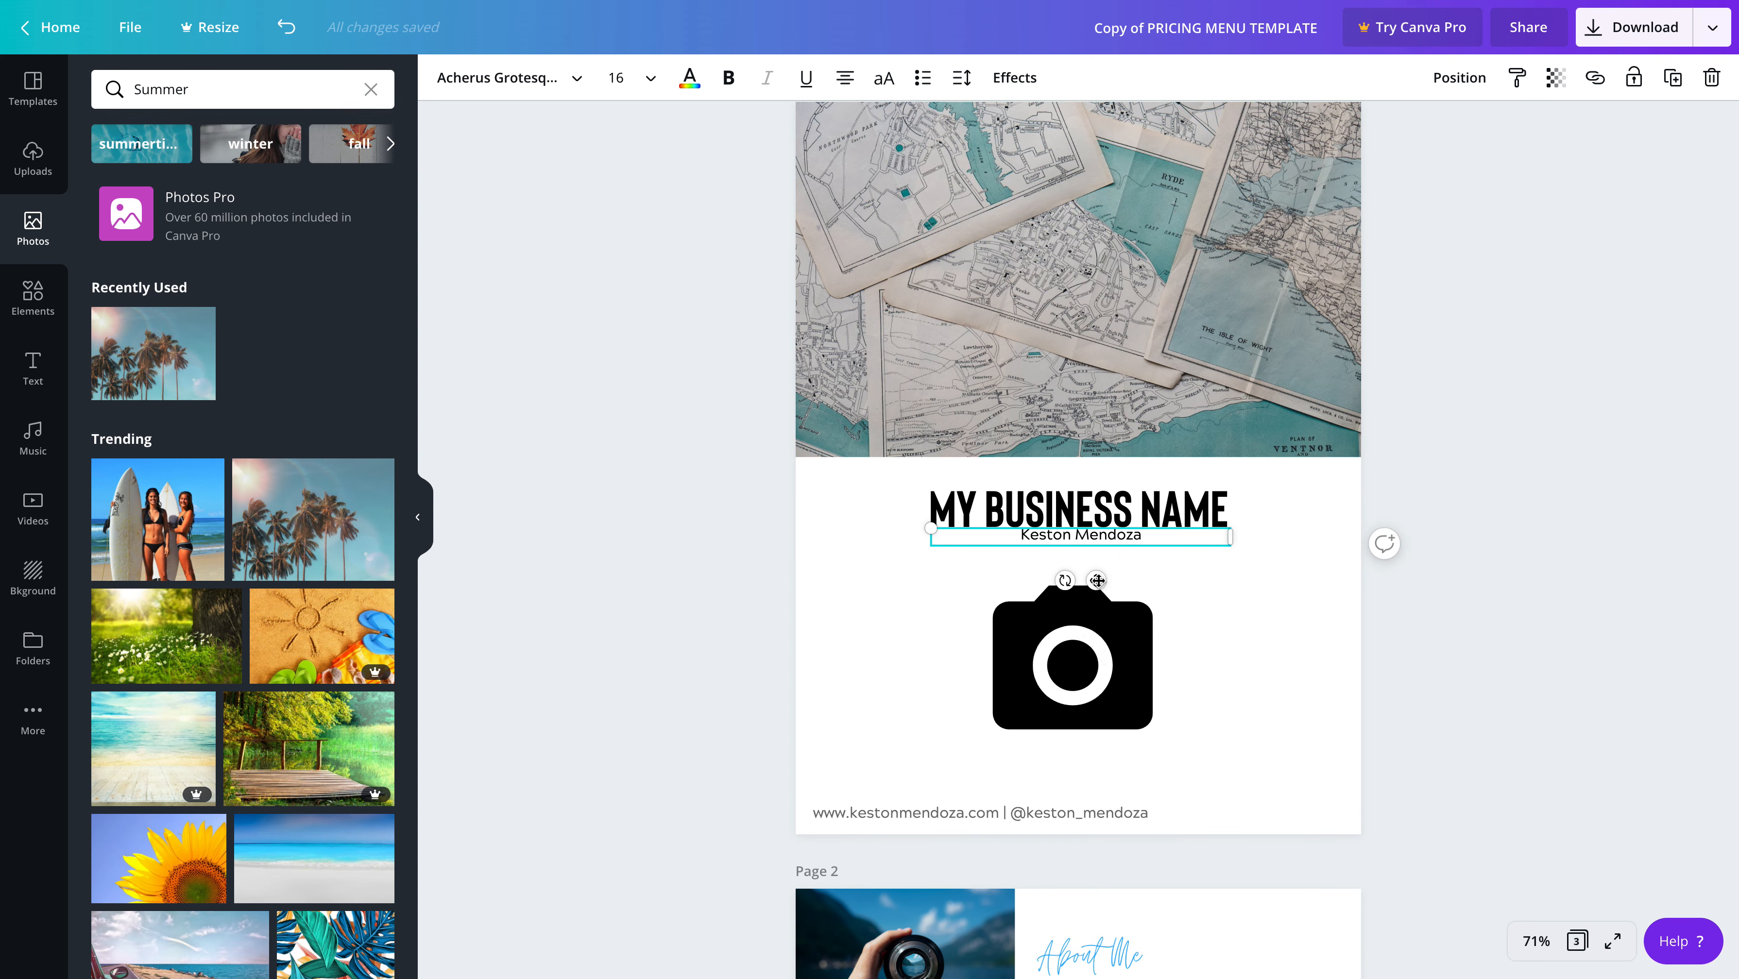
{"action": "scroll", "coordinate": [1098, 583], "scroll_direction": "down", "scroll_amount": 1}
{"action": "left_click_drag", "start_coordinate": [1098, 582], "coordinate": [1097, 585]}
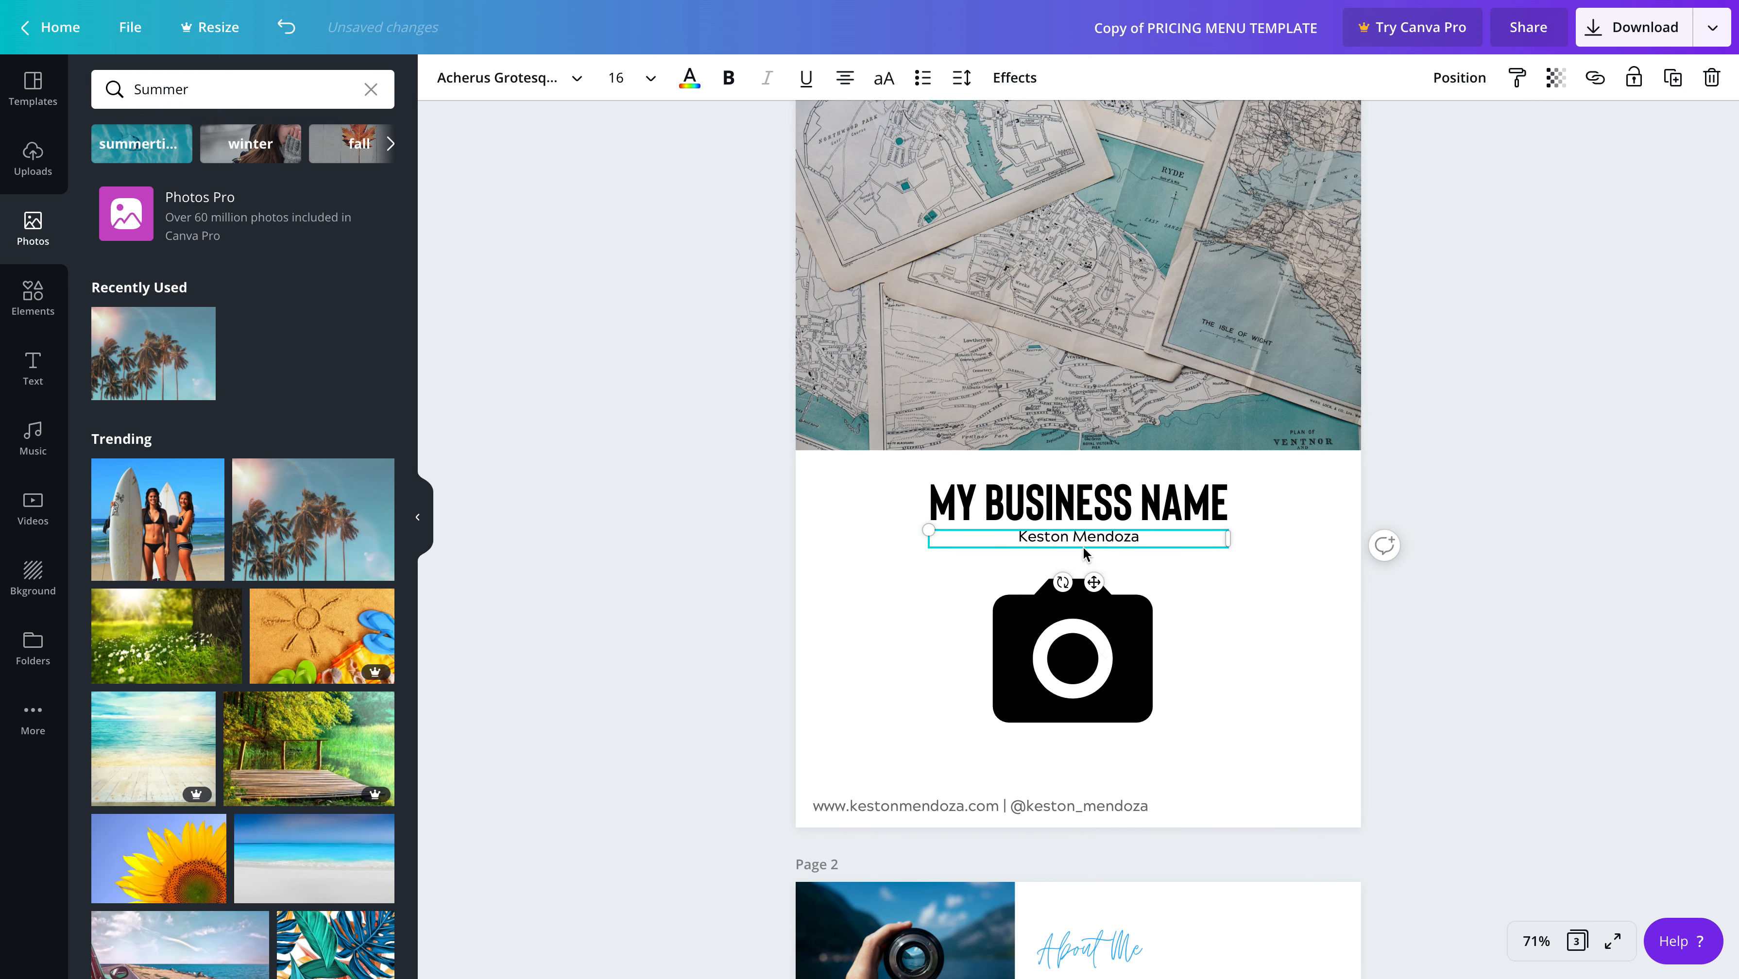
Review the layout, text and pictures of the whole menu, from the cover page through the offers on page 3
{"action": "scroll", "coordinate": [1081, 545], "scroll_direction": "down", "scroll_amount": 1}
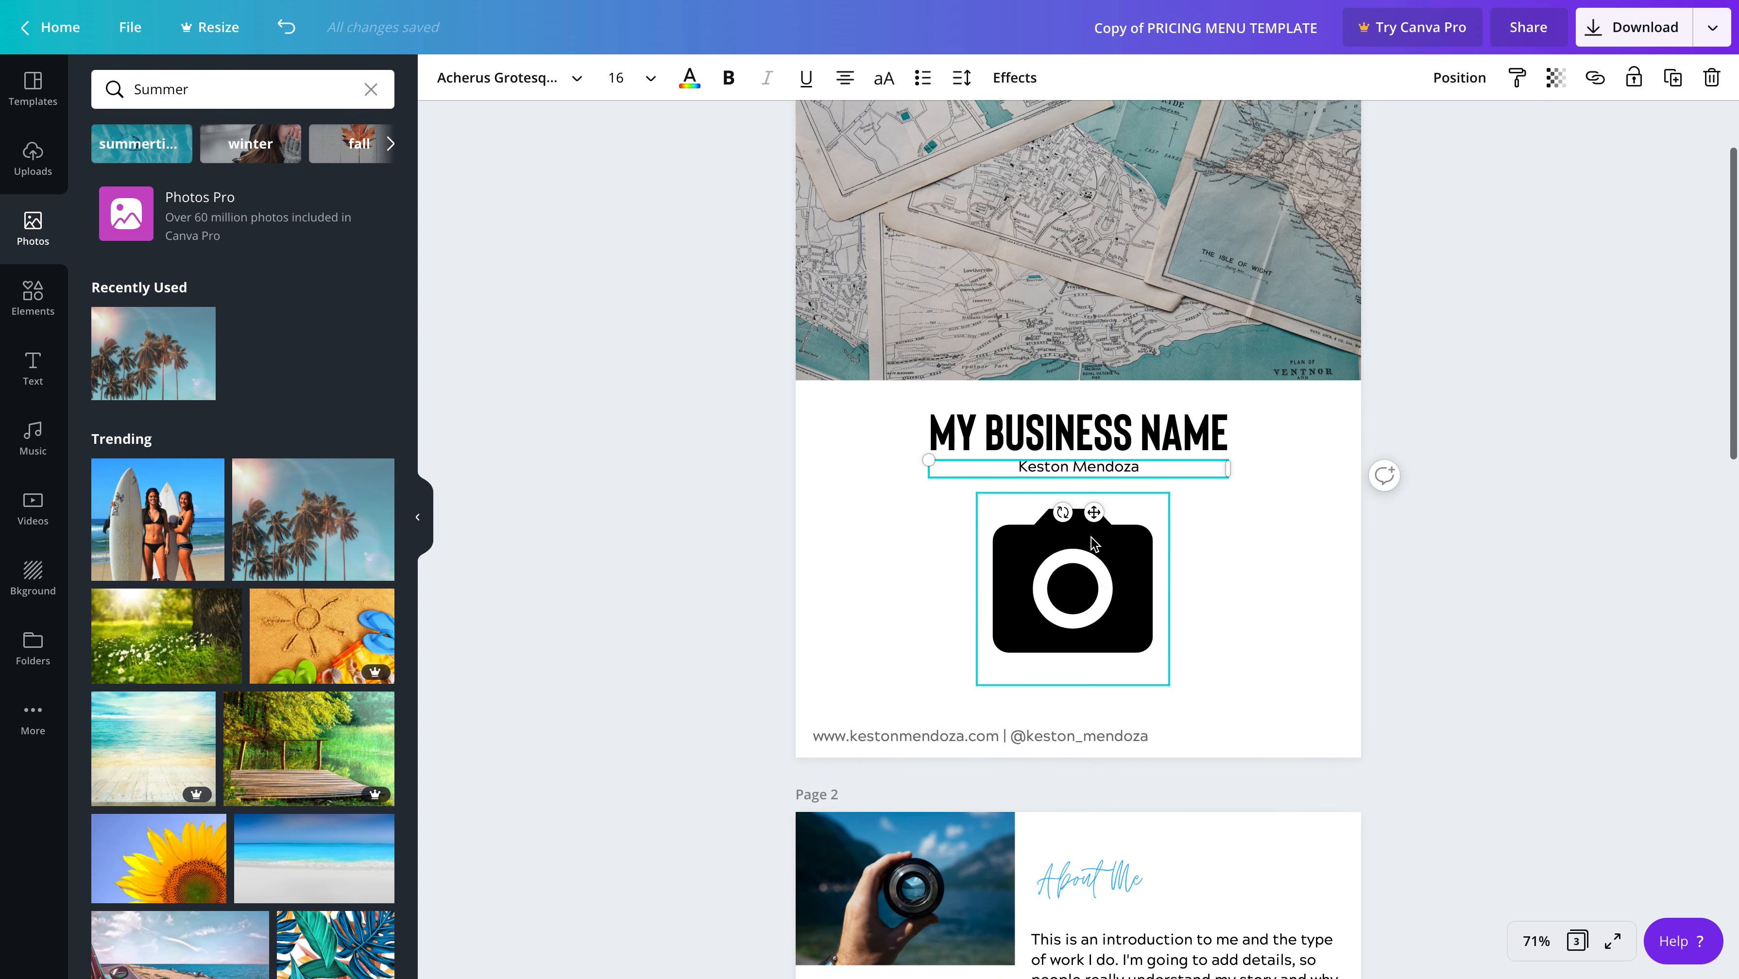
{"action": "scroll", "coordinate": [1083, 586], "scroll_direction": "down", "scroll_amount": 5}
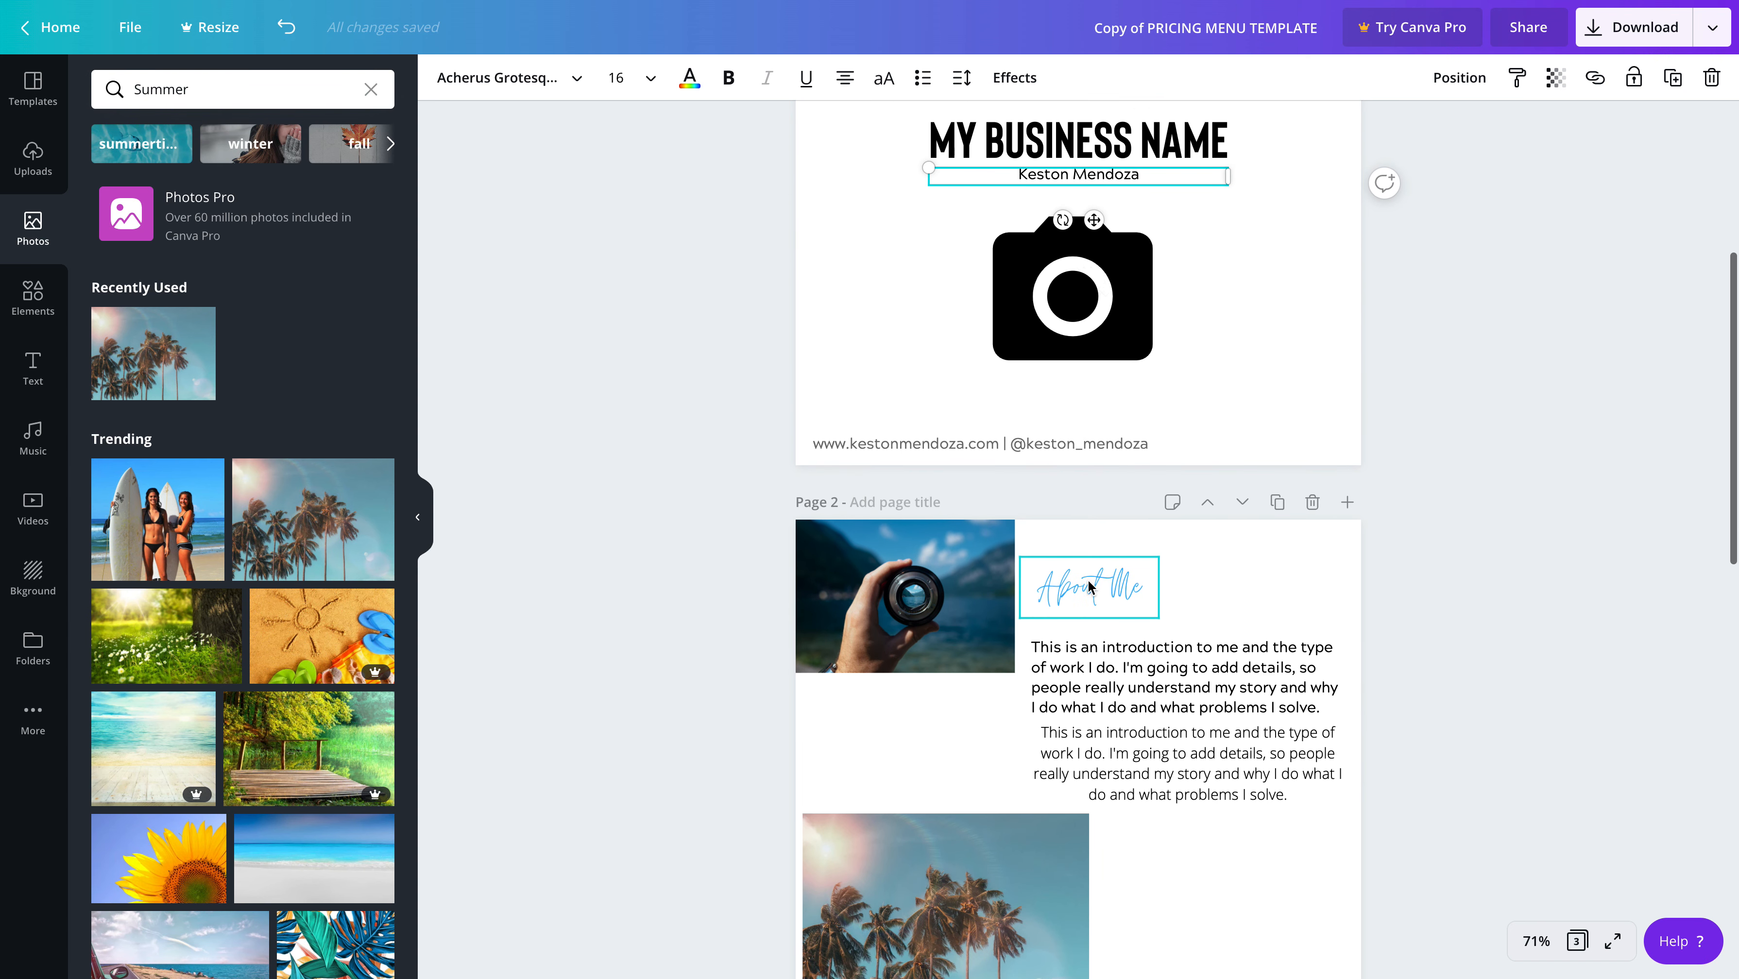
{"action": "scroll", "coordinate": [1097, 587], "scroll_direction": "down", "scroll_amount": 4}
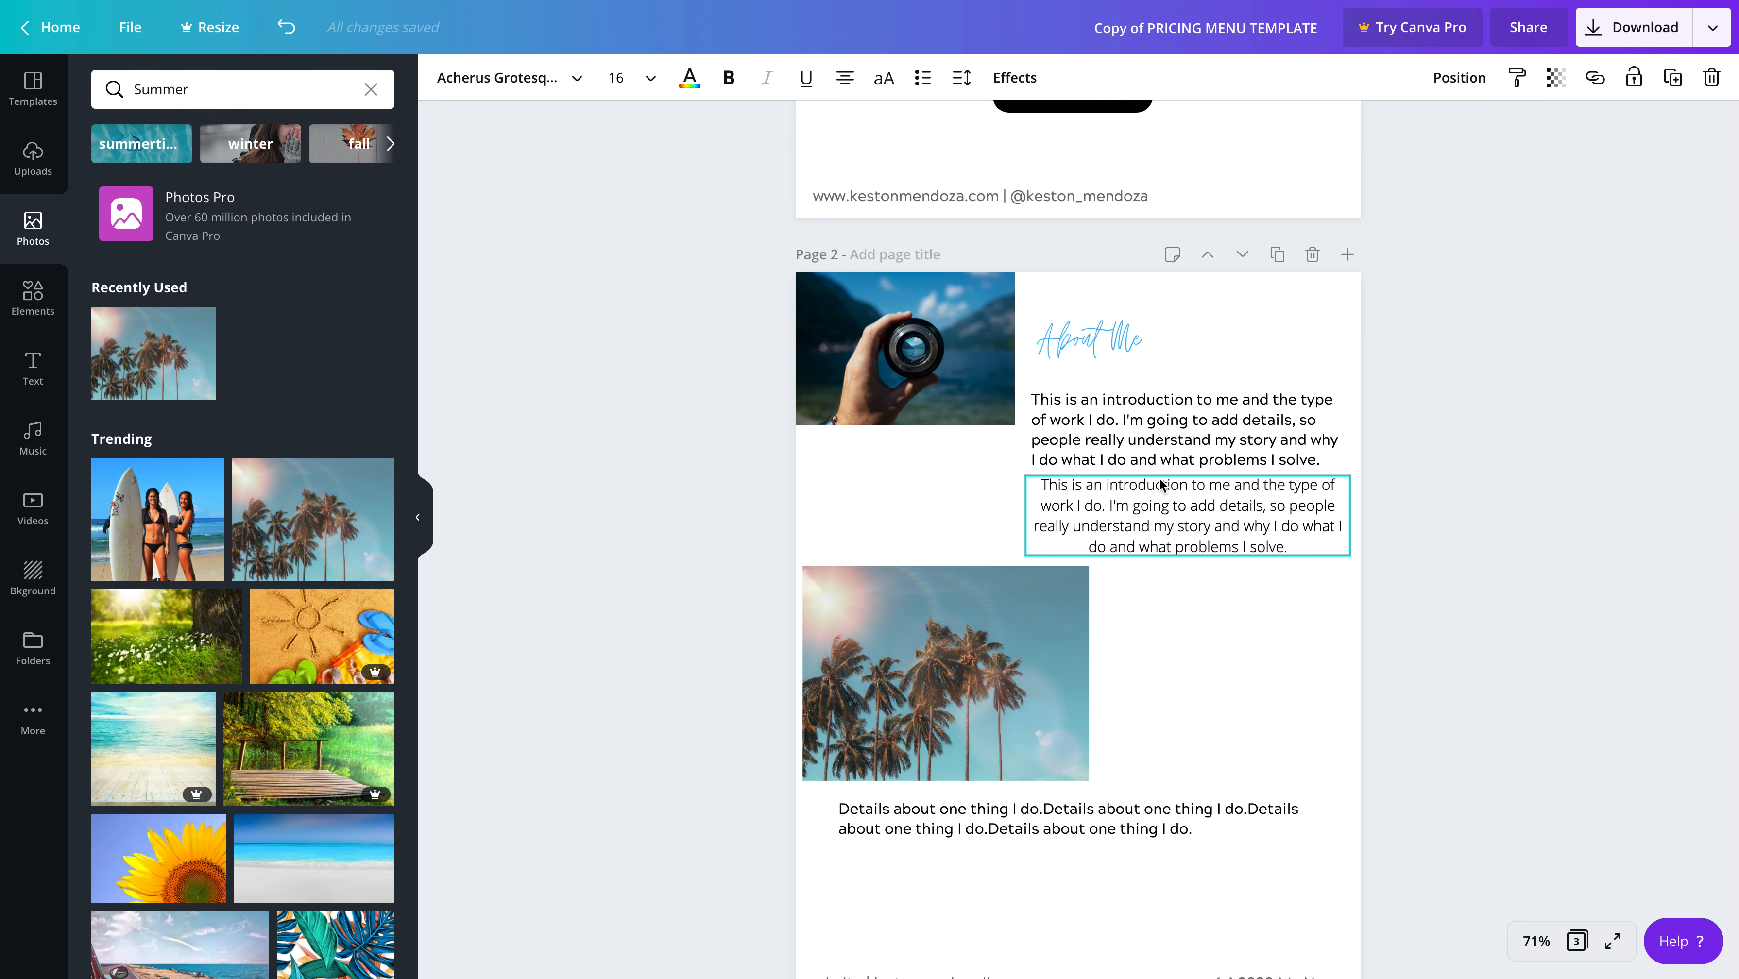
{"action": "scroll", "coordinate": [1144, 566], "scroll_direction": "down", "scroll_amount": 1}
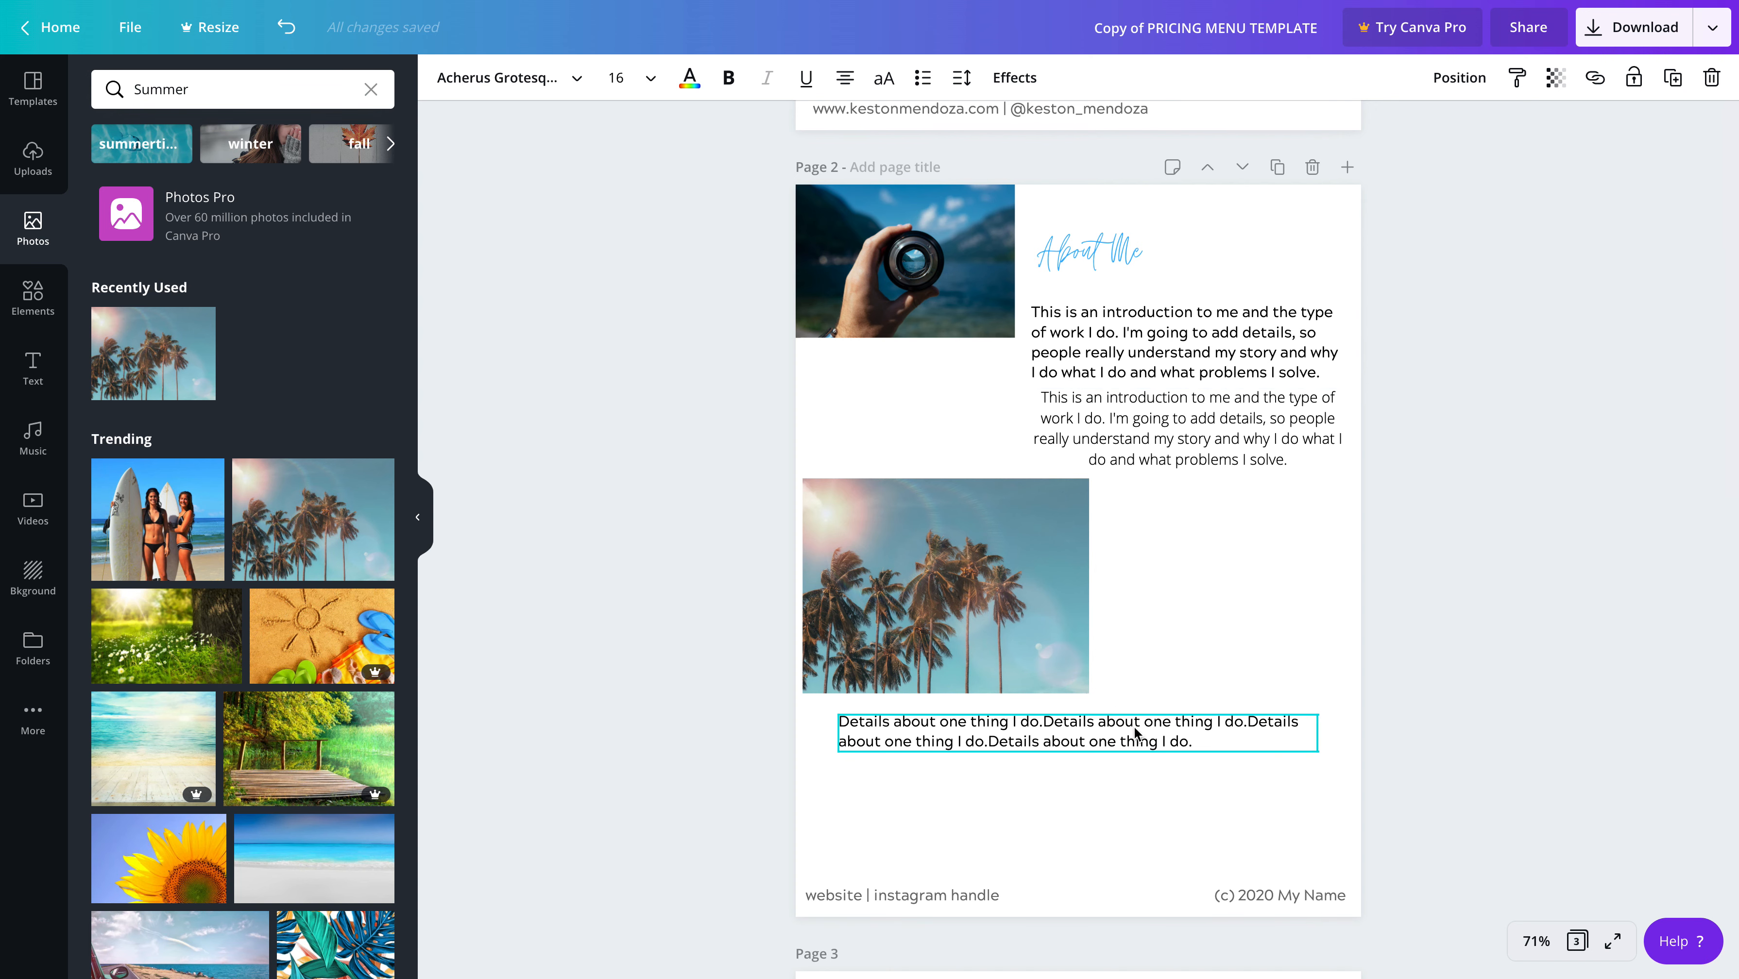
{"action": "scroll", "coordinate": [1145, 724], "scroll_direction": "down", "scroll_amount": 7}
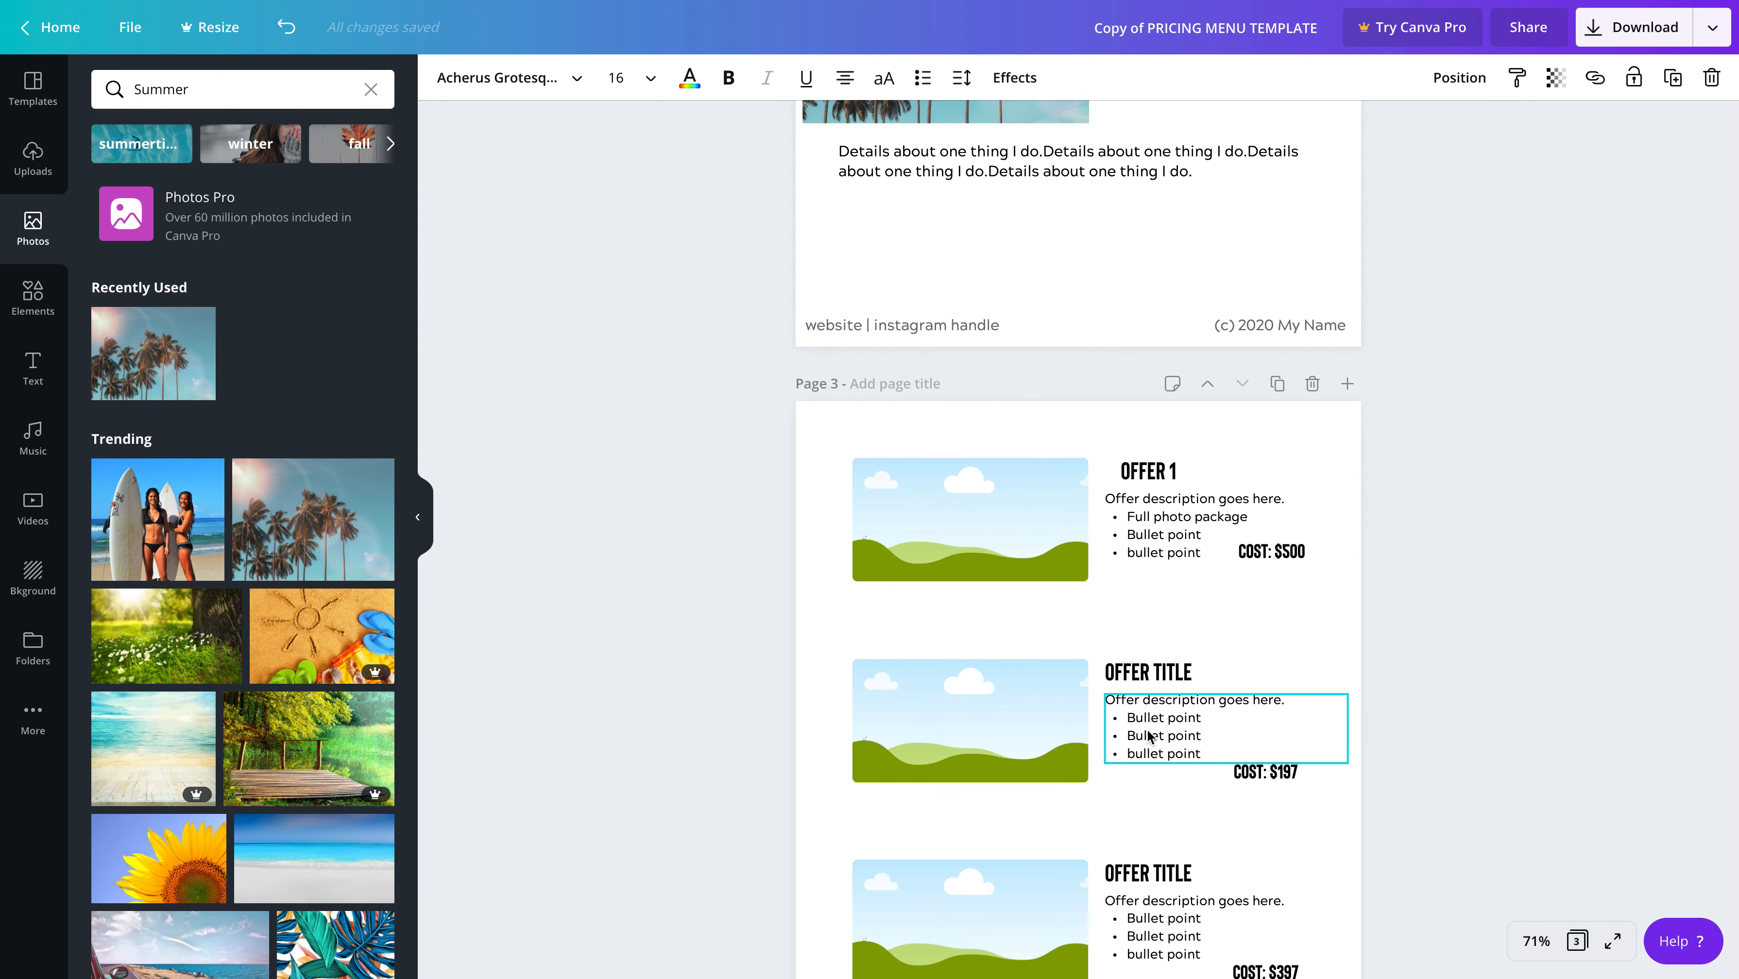
{"action": "scroll", "coordinate": [1144, 722], "scroll_direction": "down", "scroll_amount": 2}
{"action": "scroll", "coordinate": [1124, 699], "scroll_direction": "up", "scroll_amount": 4}
{"action": "scroll", "coordinate": [1102, 671], "scroll_direction": "up", "scroll_amount": 9}
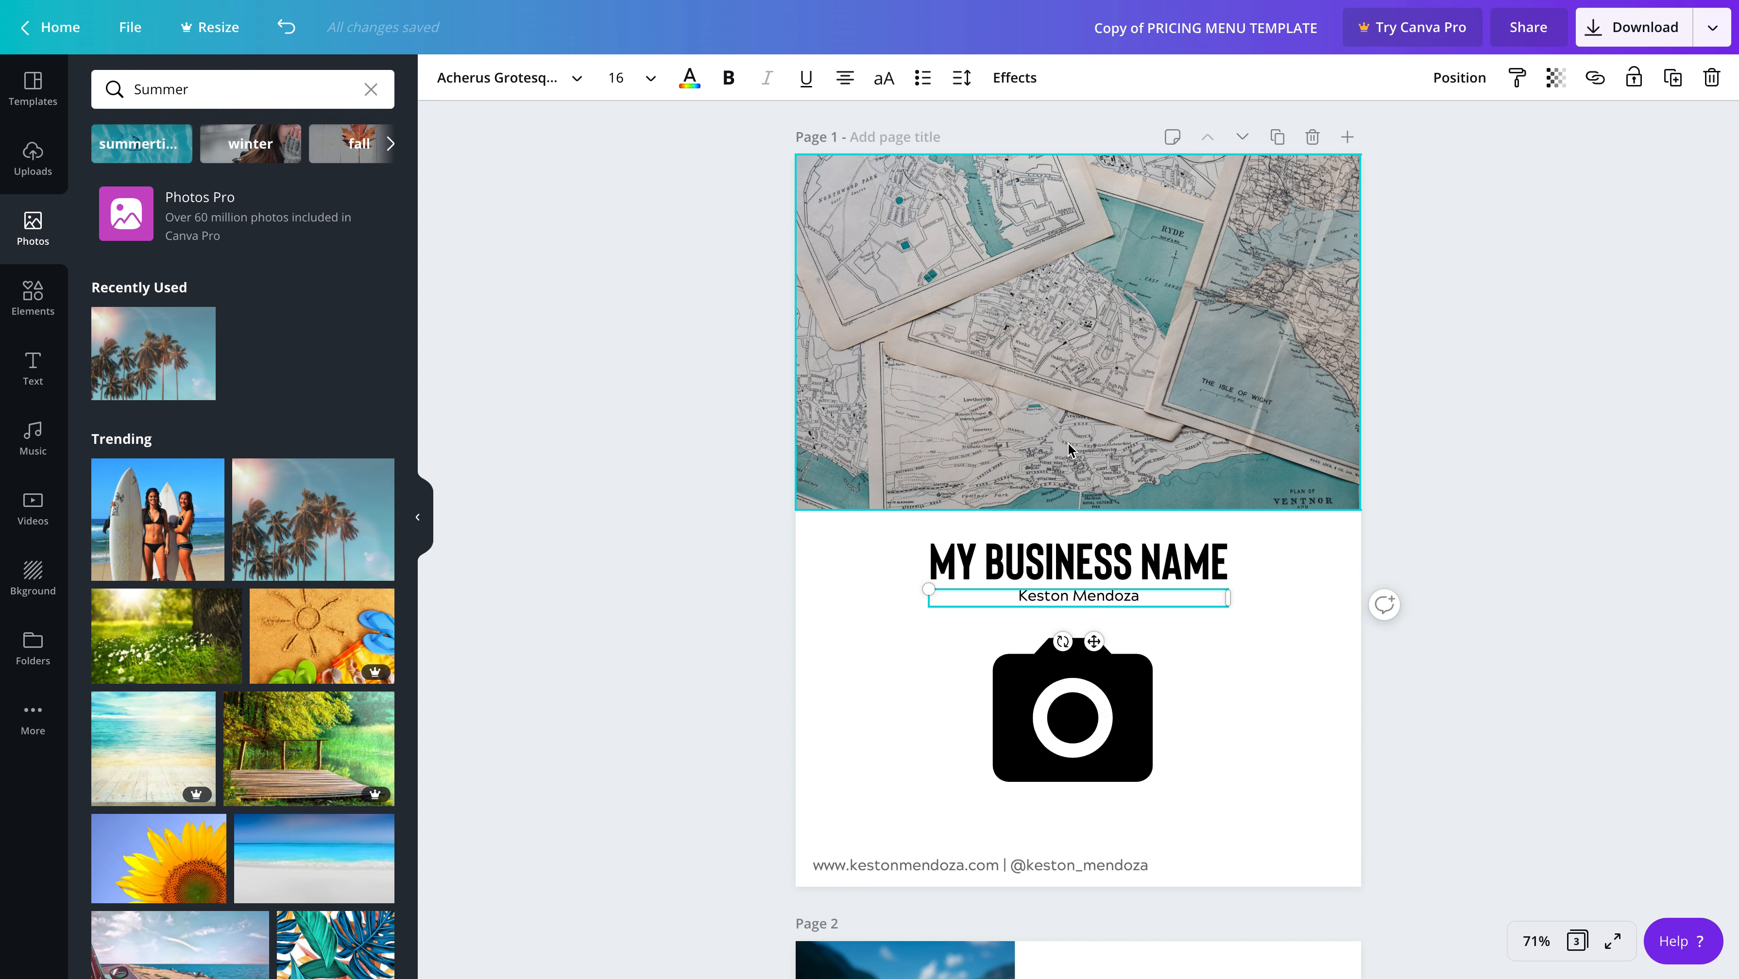
Deselect the name text, then view the options for sharing the design with others and close them
{"action": "left_click", "coordinate": [1476, 460]}
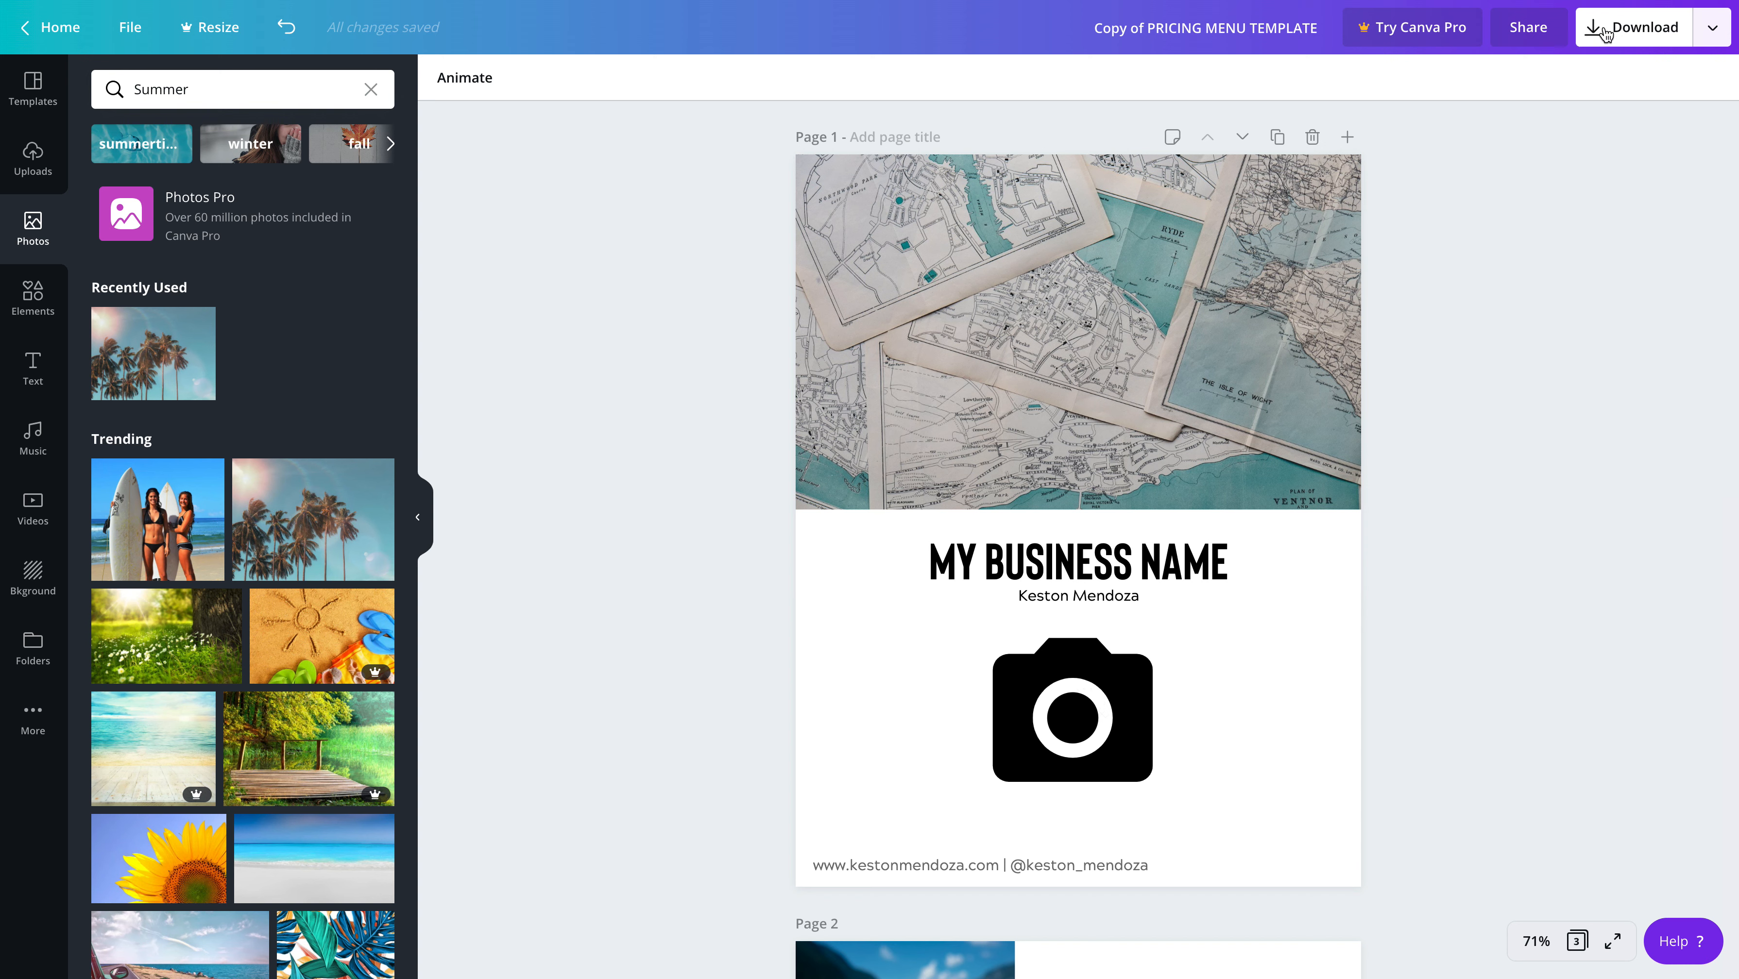
{"action": "left_click", "coordinate": [1528, 31]}
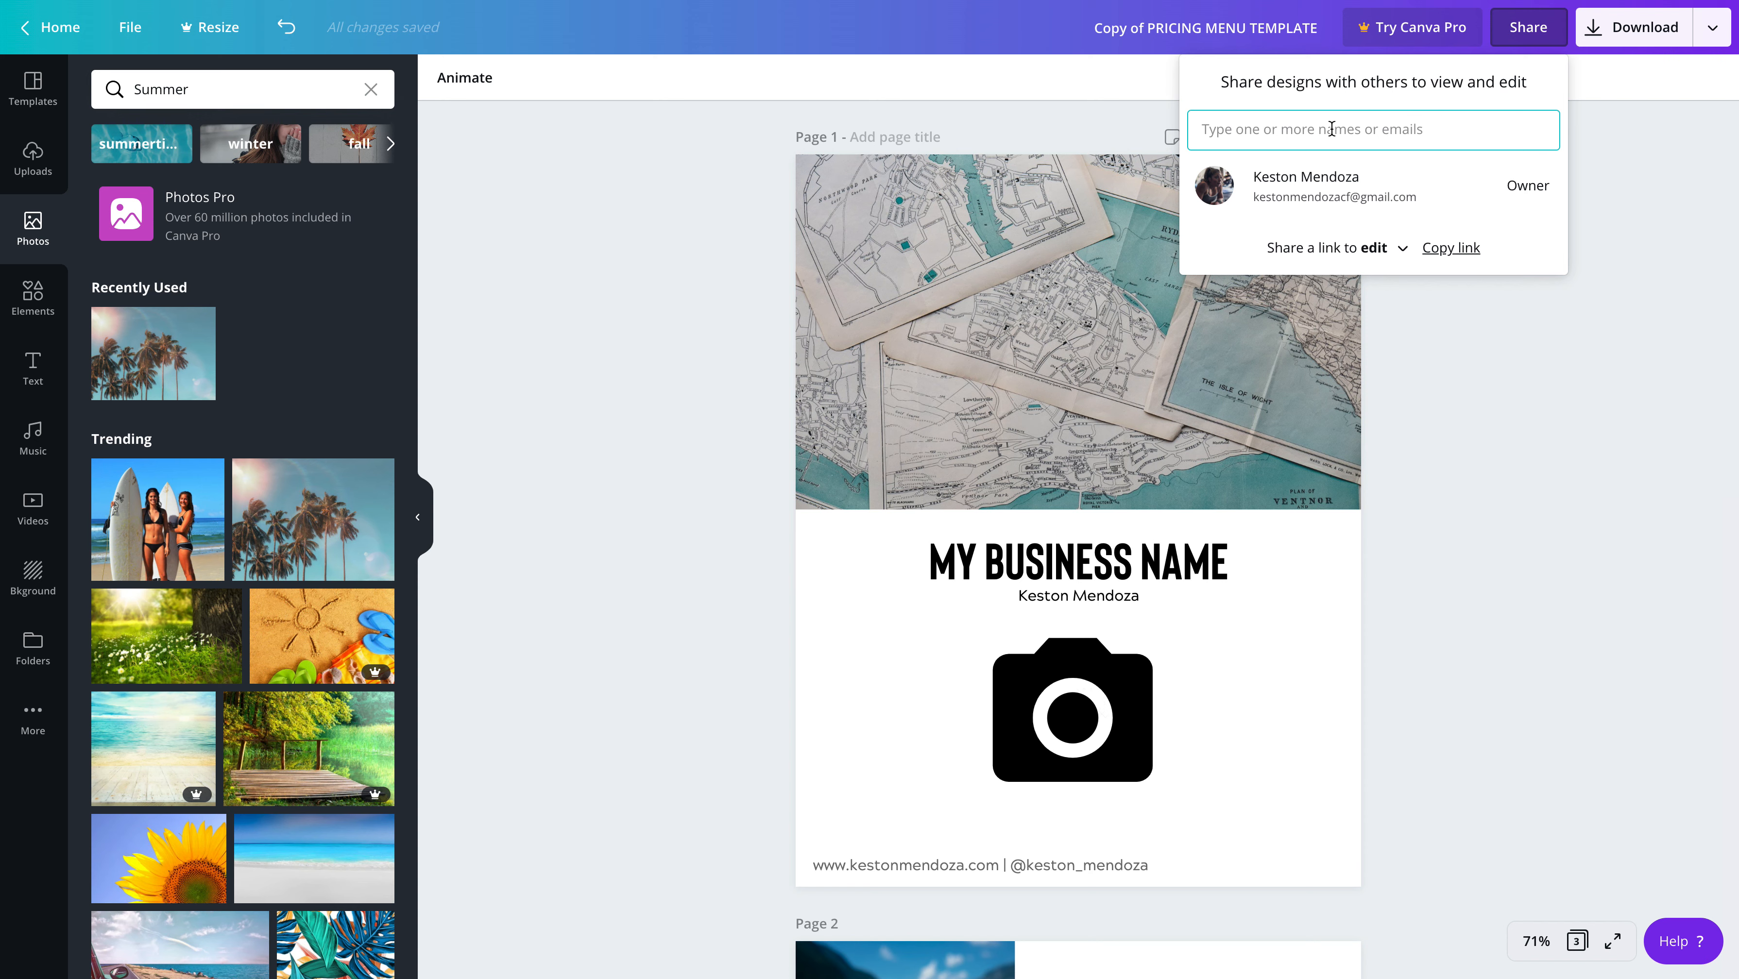
{"action": "left_click", "coordinate": [1639, 140]}
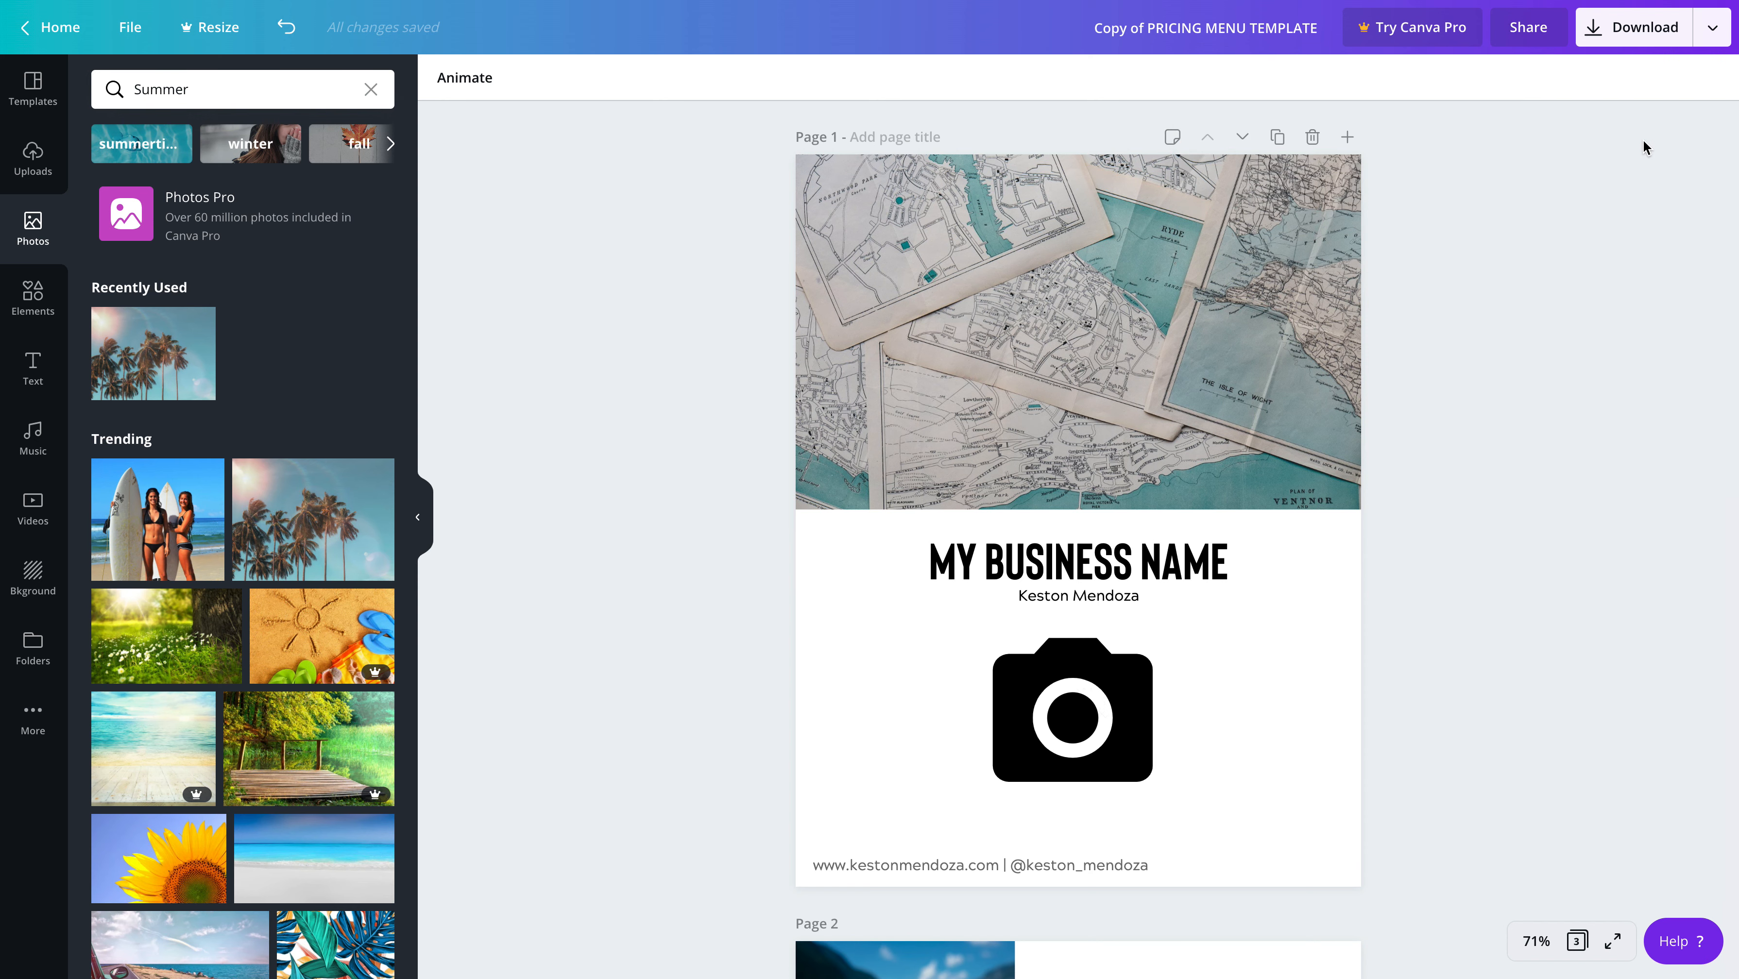
Set the download file type to PDF Standard and check the page selection, keeping all three pages
{"action": "left_click", "coordinate": [1650, 38]}
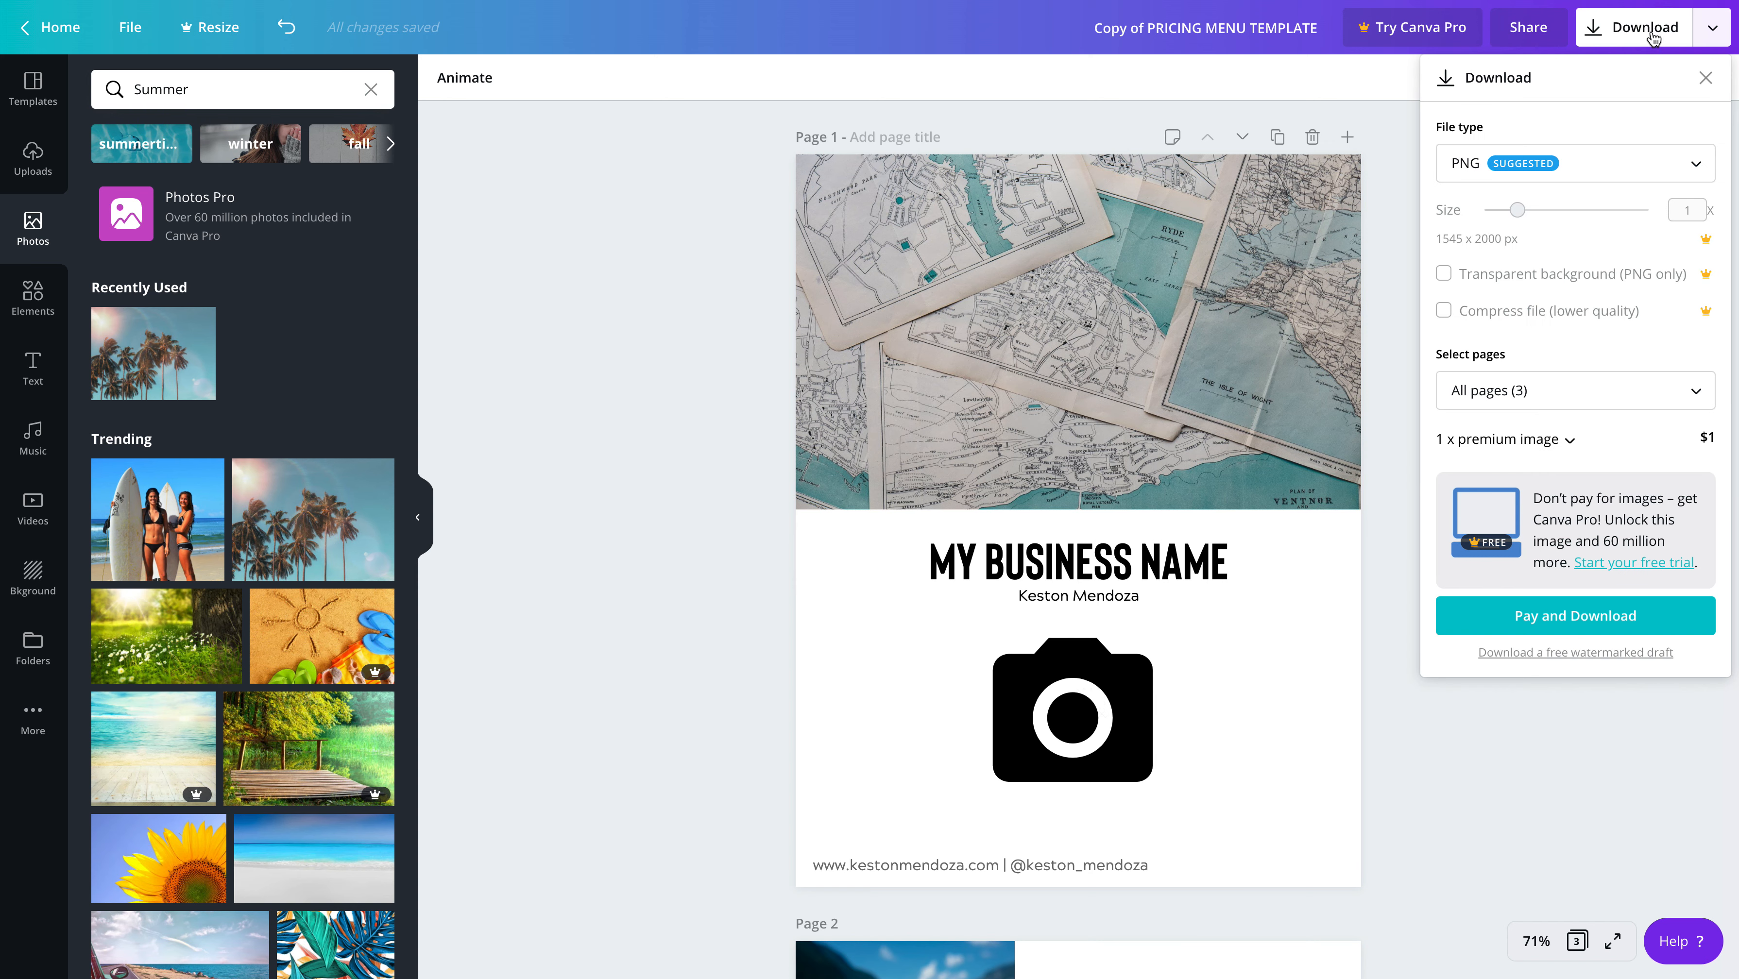
{"action": "left_click", "coordinate": [1629, 162]}
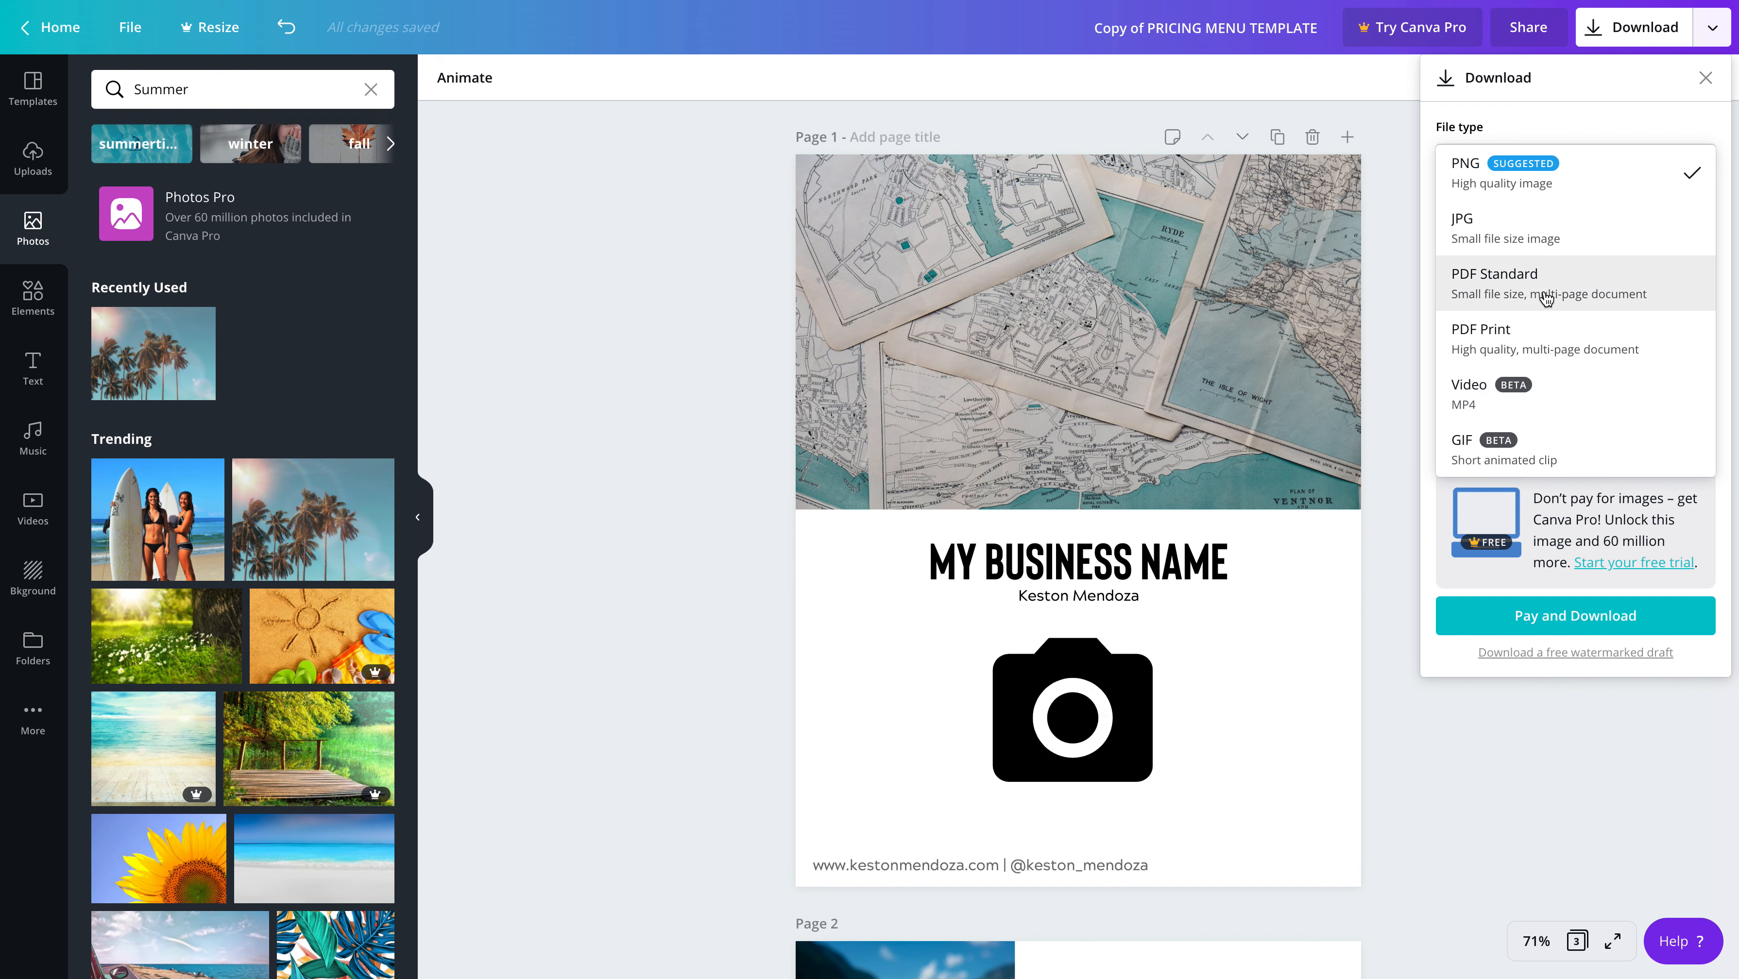
{"action": "left_click", "coordinate": [1492, 292]}
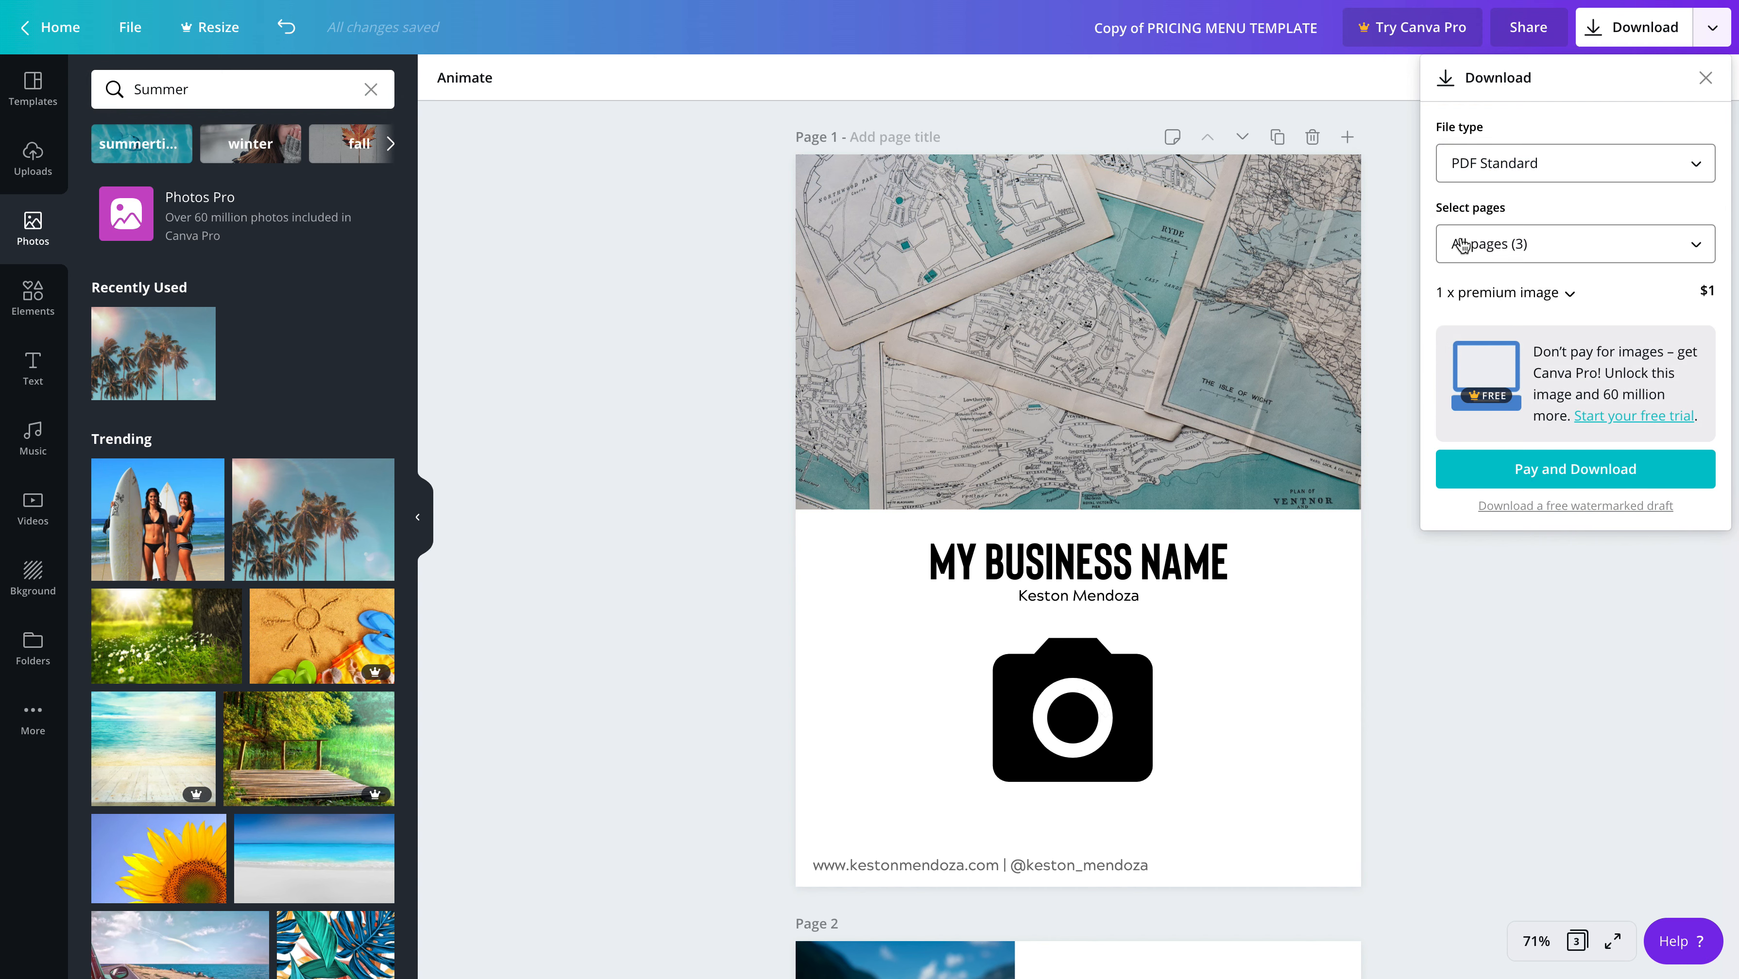
{"action": "left_click", "coordinate": [1496, 248]}
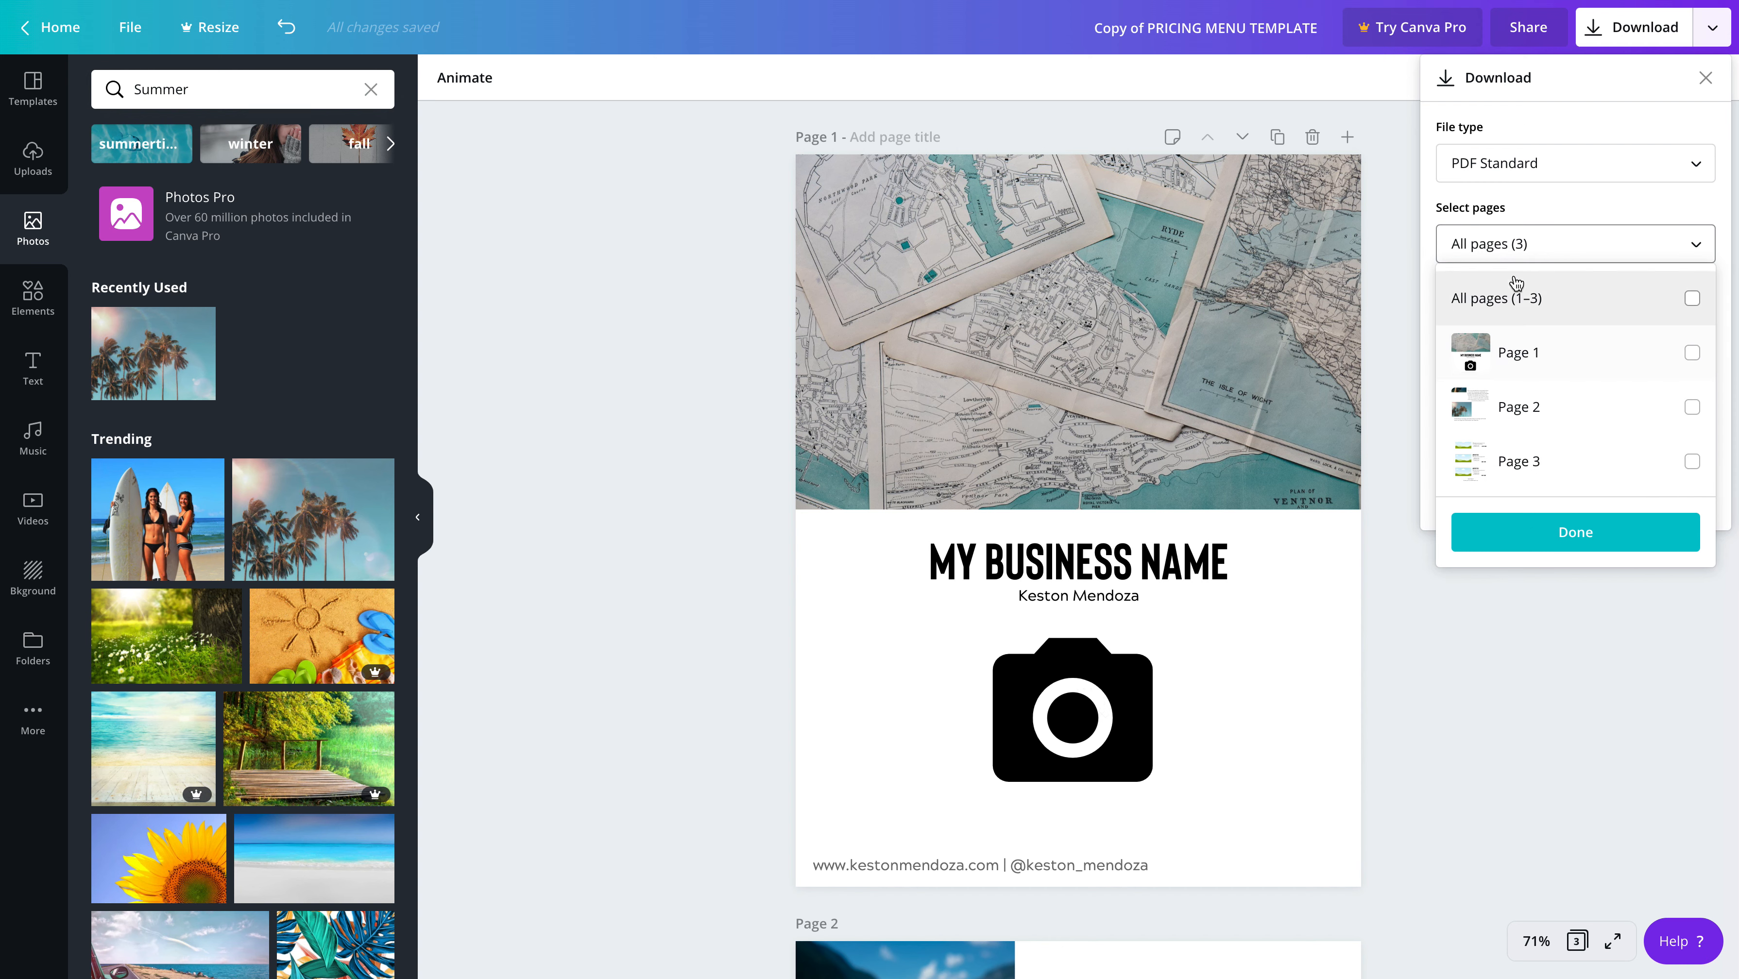
{"action": "left_click", "coordinate": [1516, 249]}
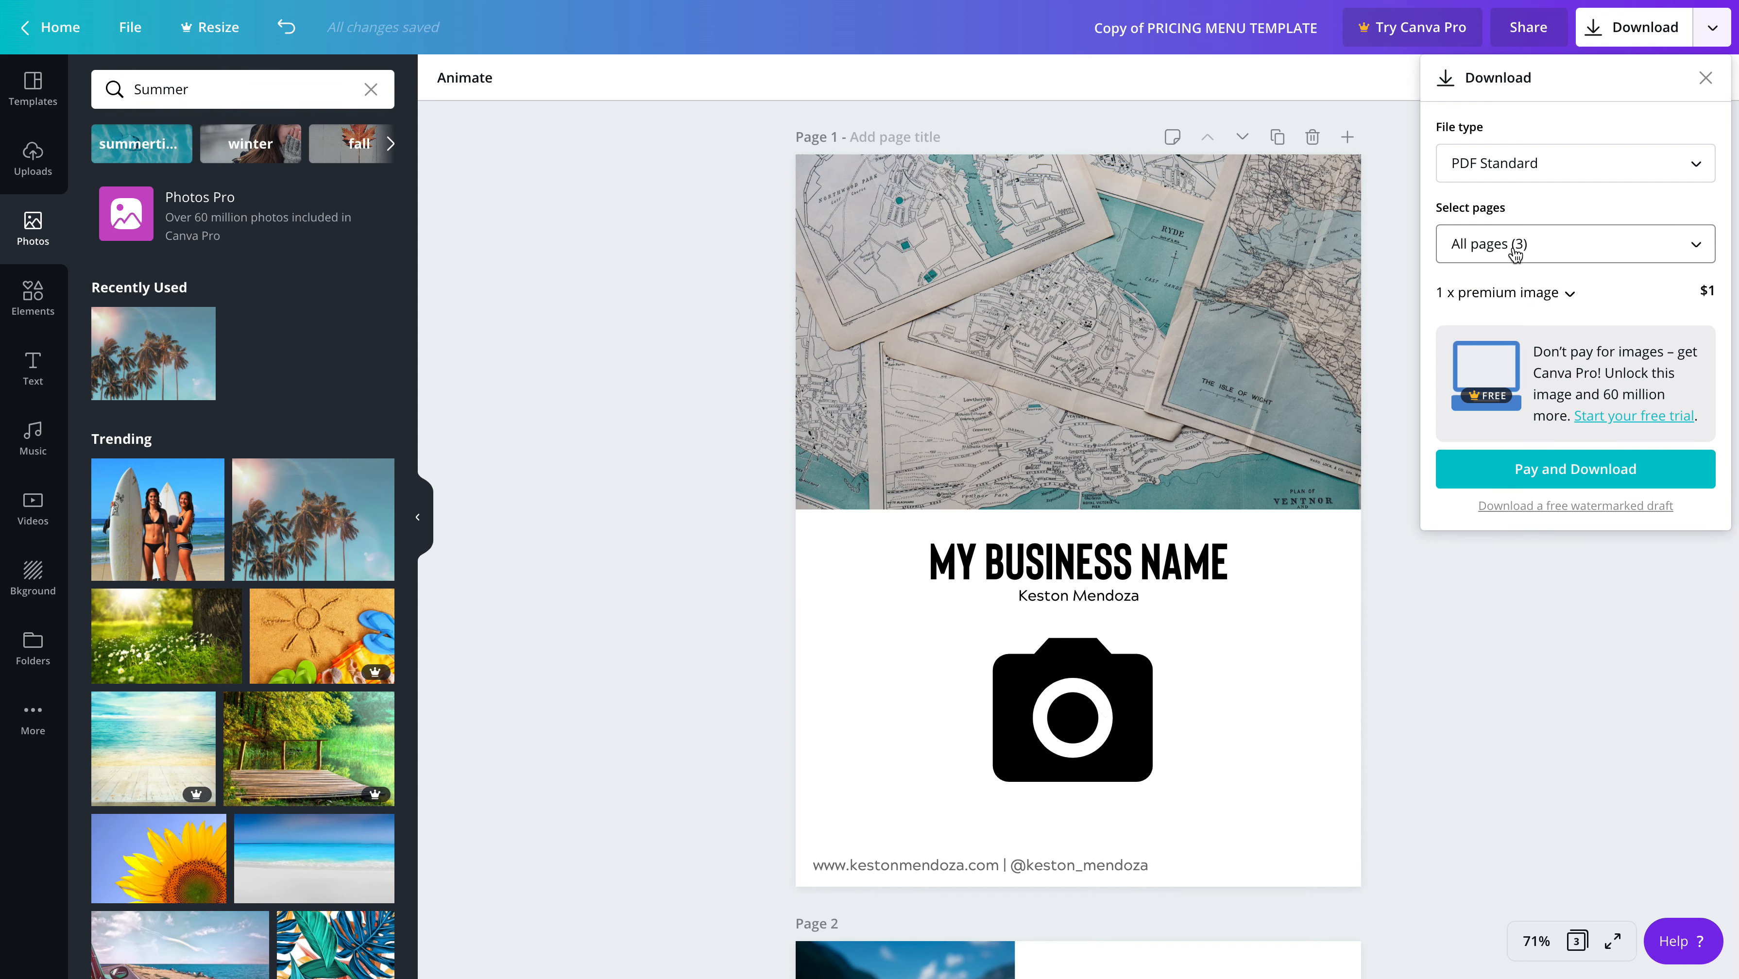
Expand the premium image charge in the download settings and show its licence options
{"action": "left_click", "coordinate": [1531, 294]}
{"action": "left_click", "coordinate": [1531, 293]}
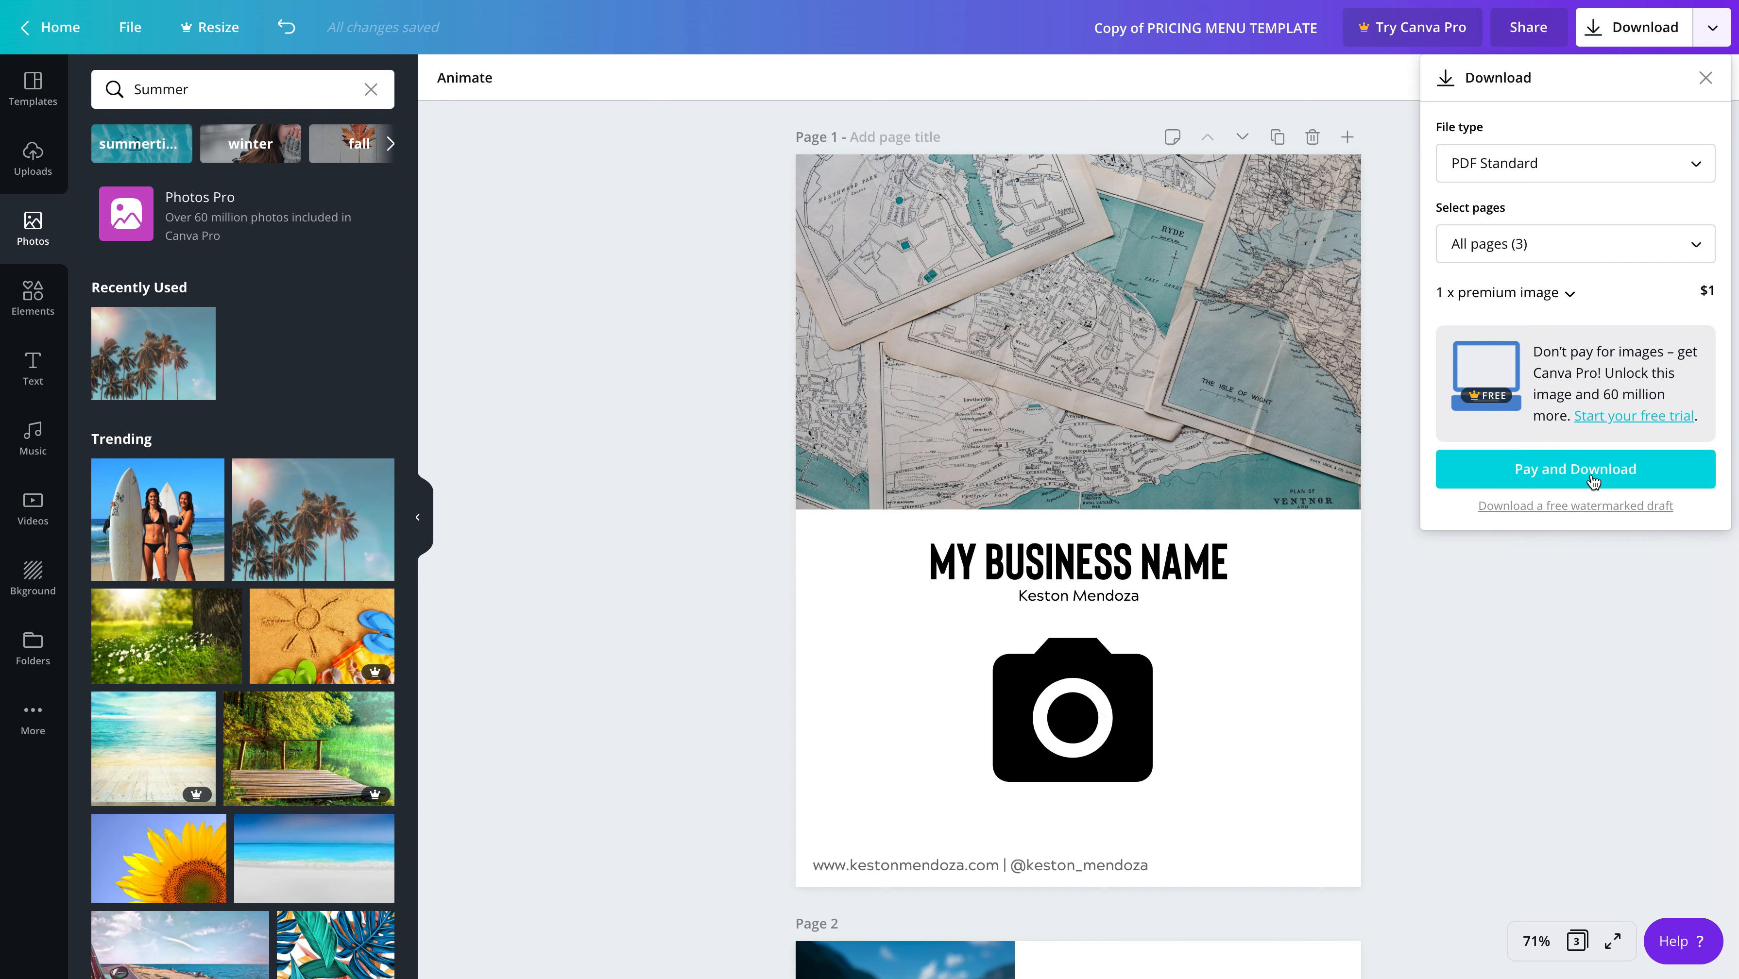
{"action": "left_click", "coordinate": [1552, 296]}
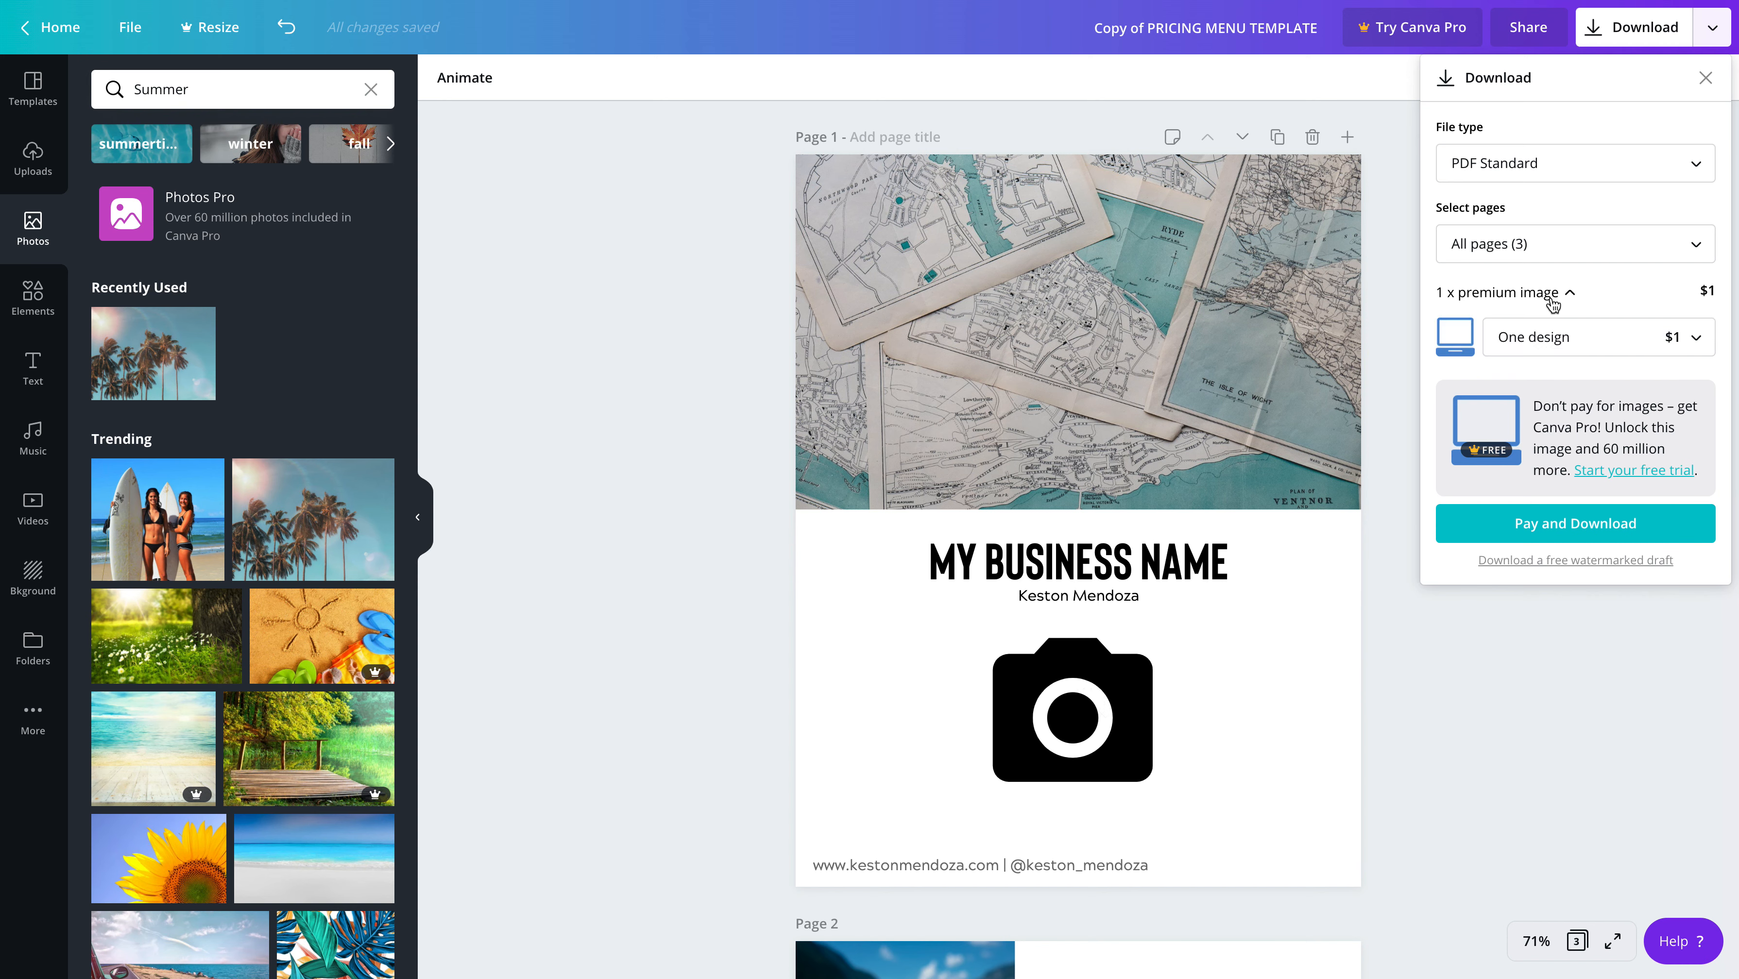
{"action": "left_click", "coordinate": [1702, 341]}
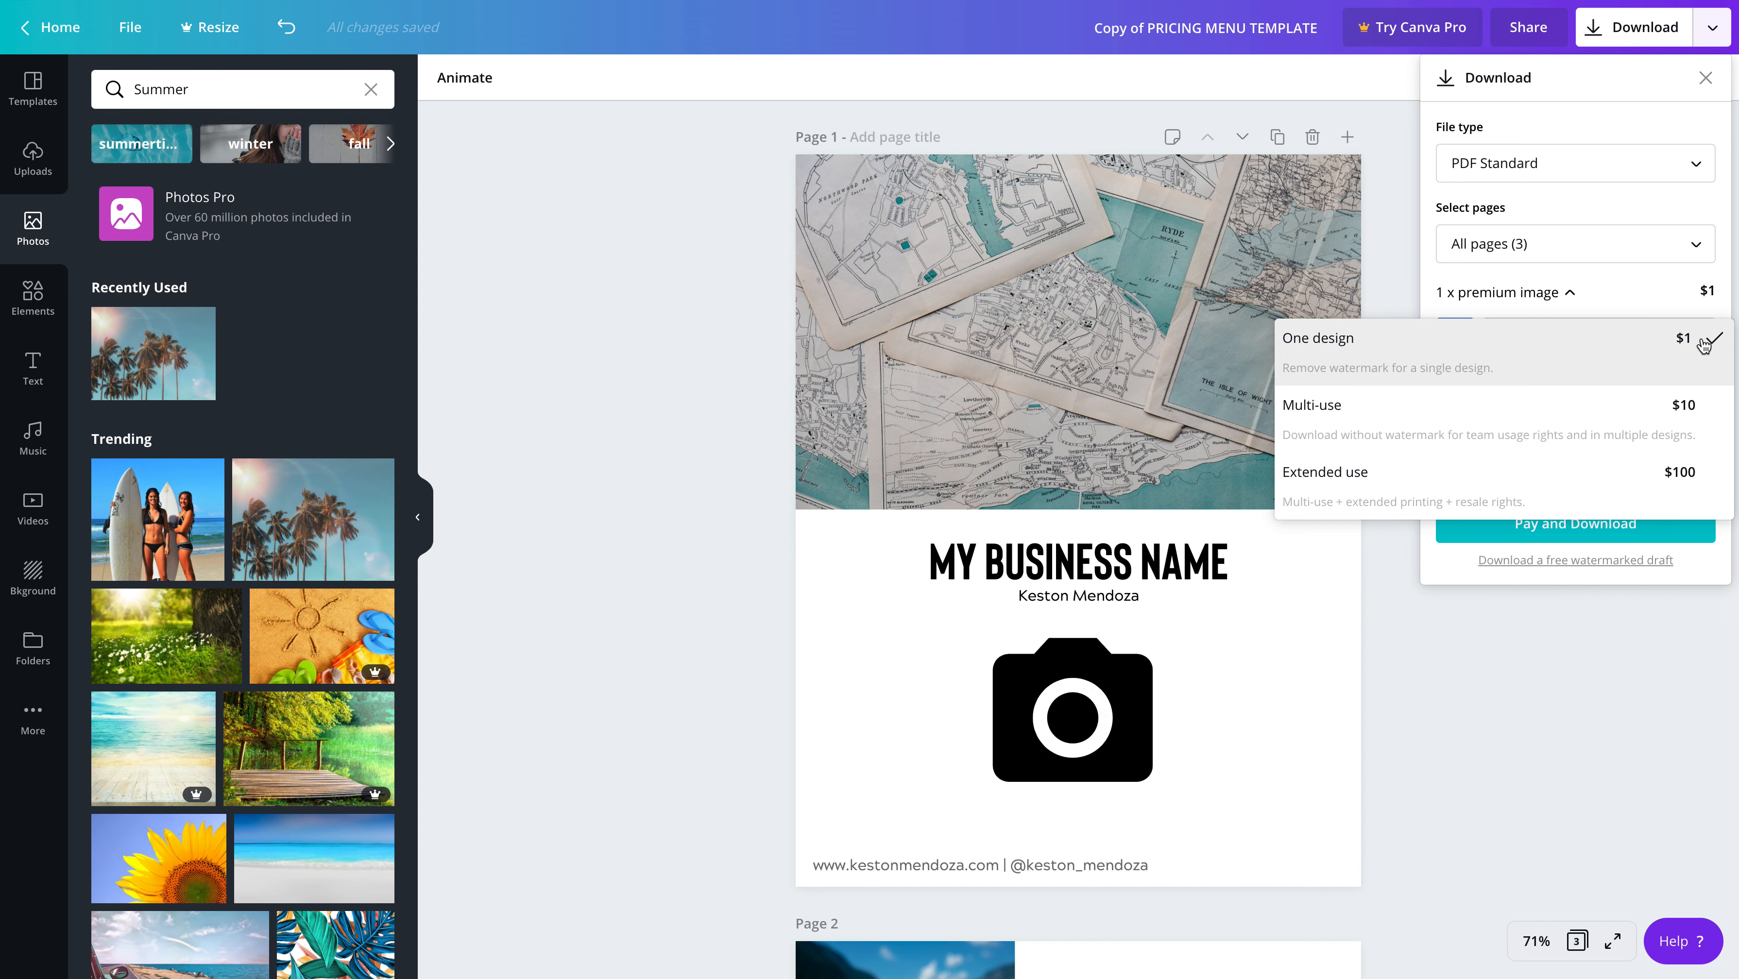
View the JPG download settings, then set the file type back to PDF Standard
{"action": "left_click", "coordinate": [1415, 311]}
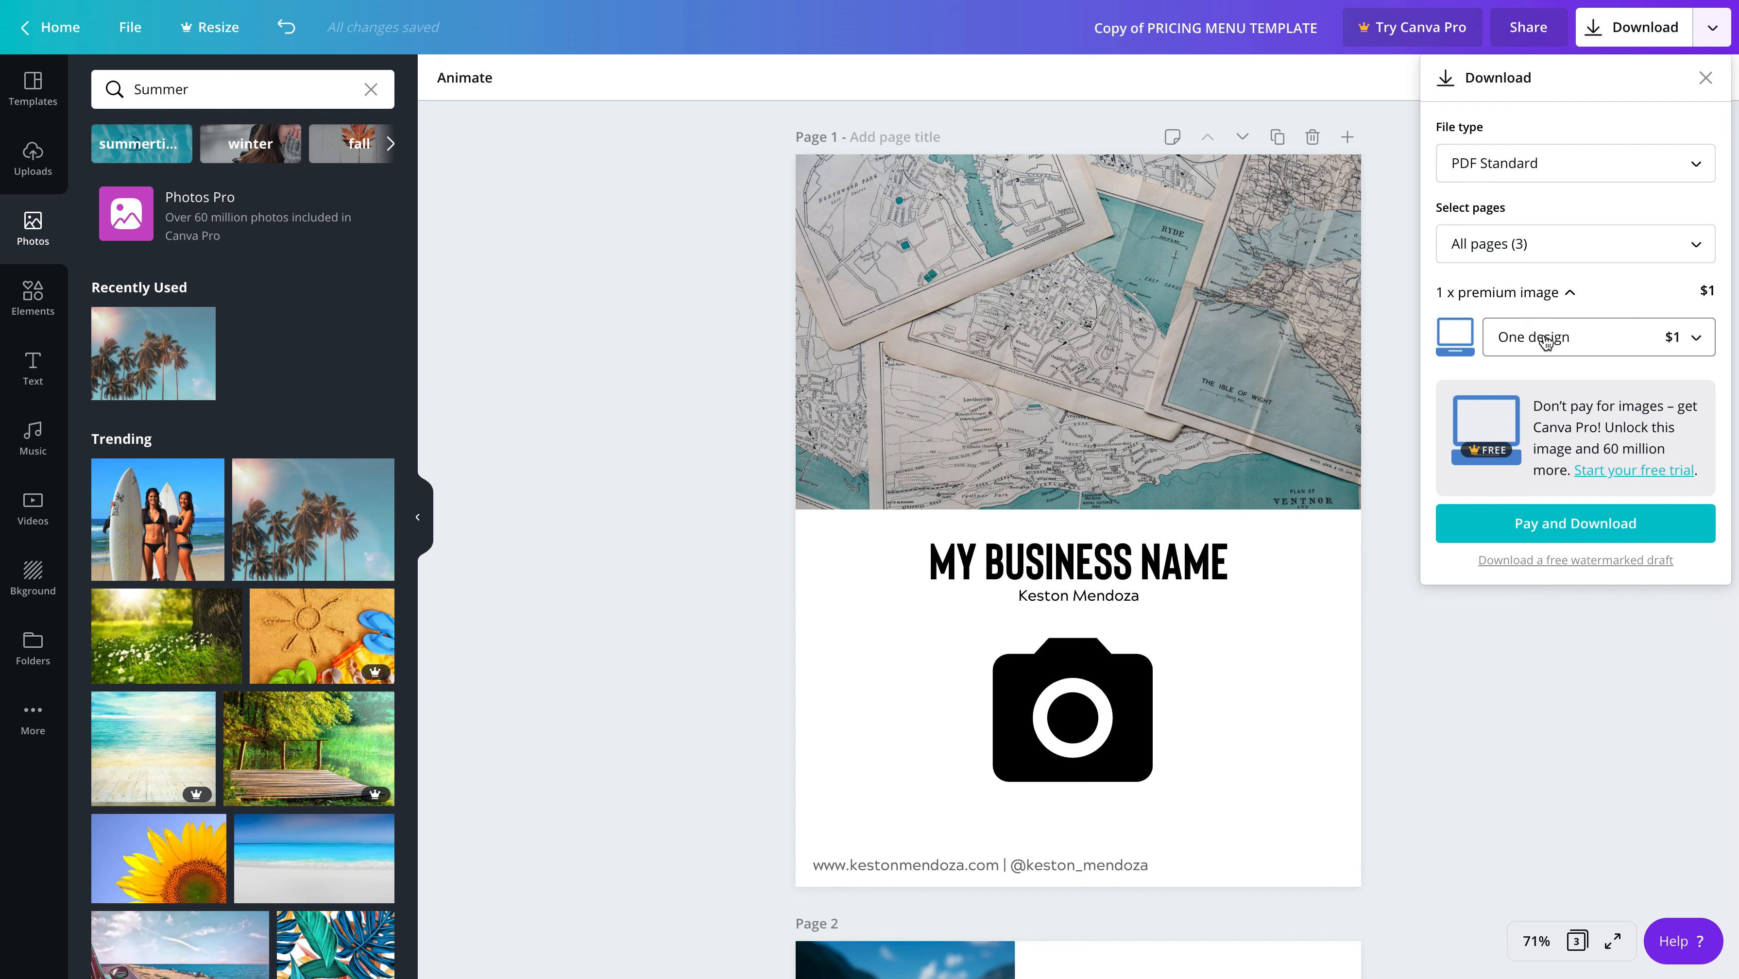
{"action": "left_click", "coordinate": [1576, 176]}
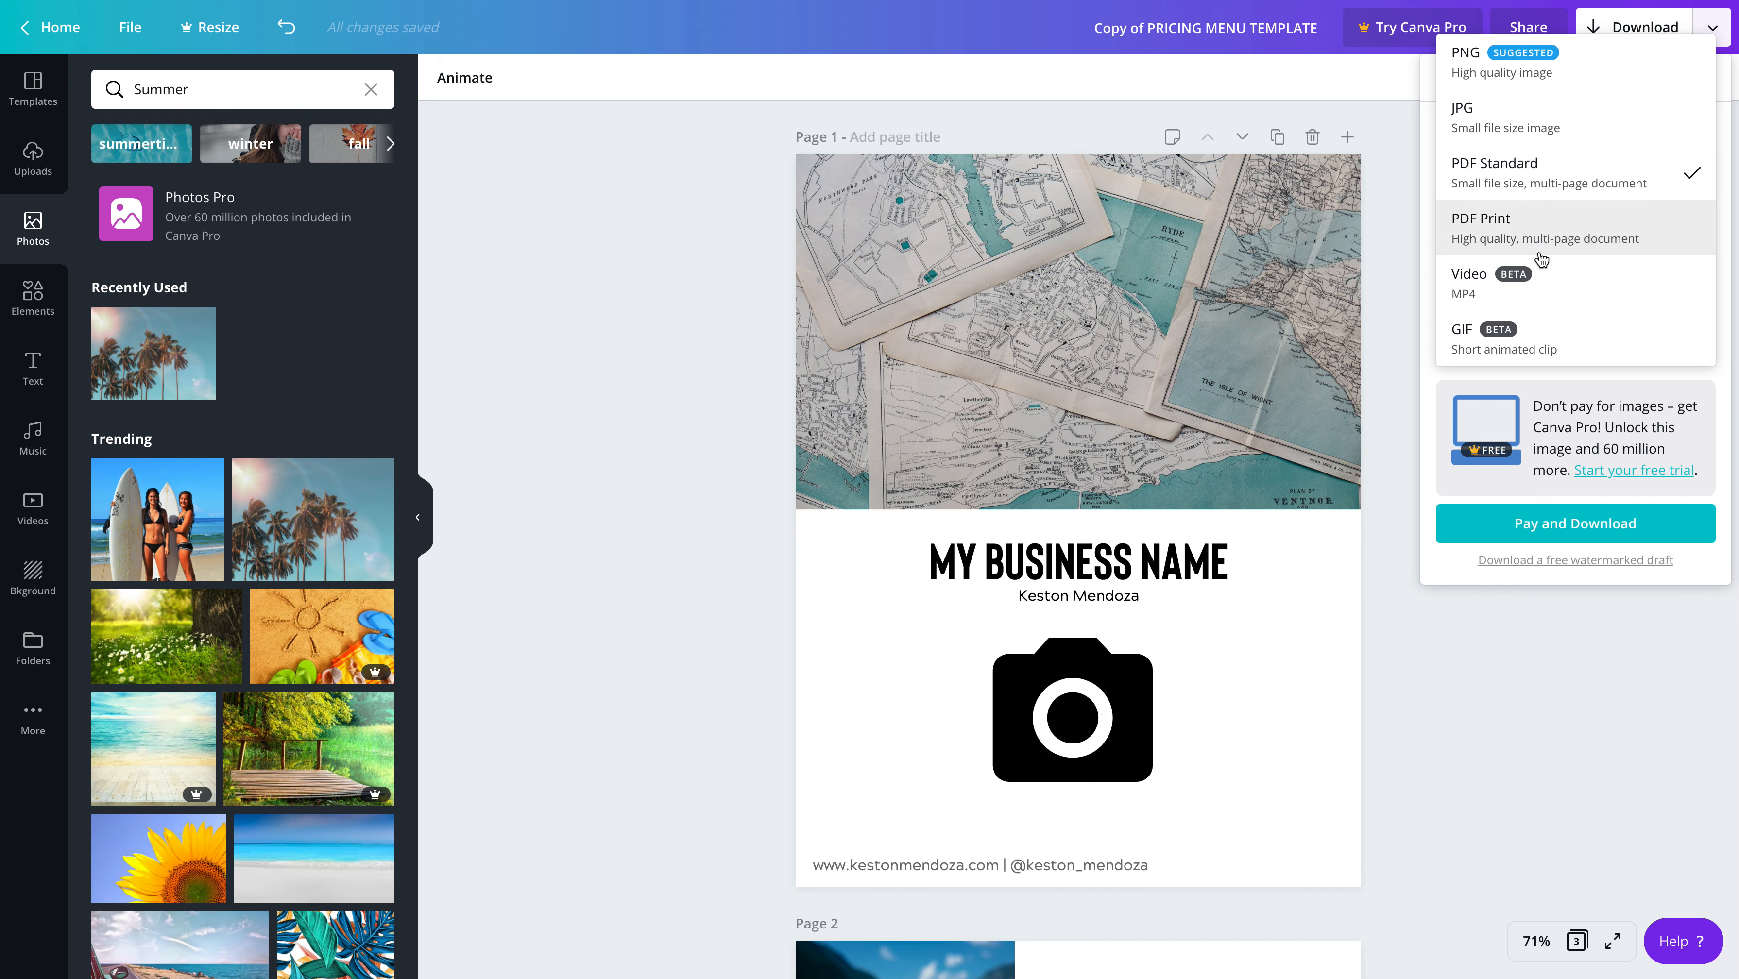
{"action": "left_click", "coordinate": [1533, 118]}
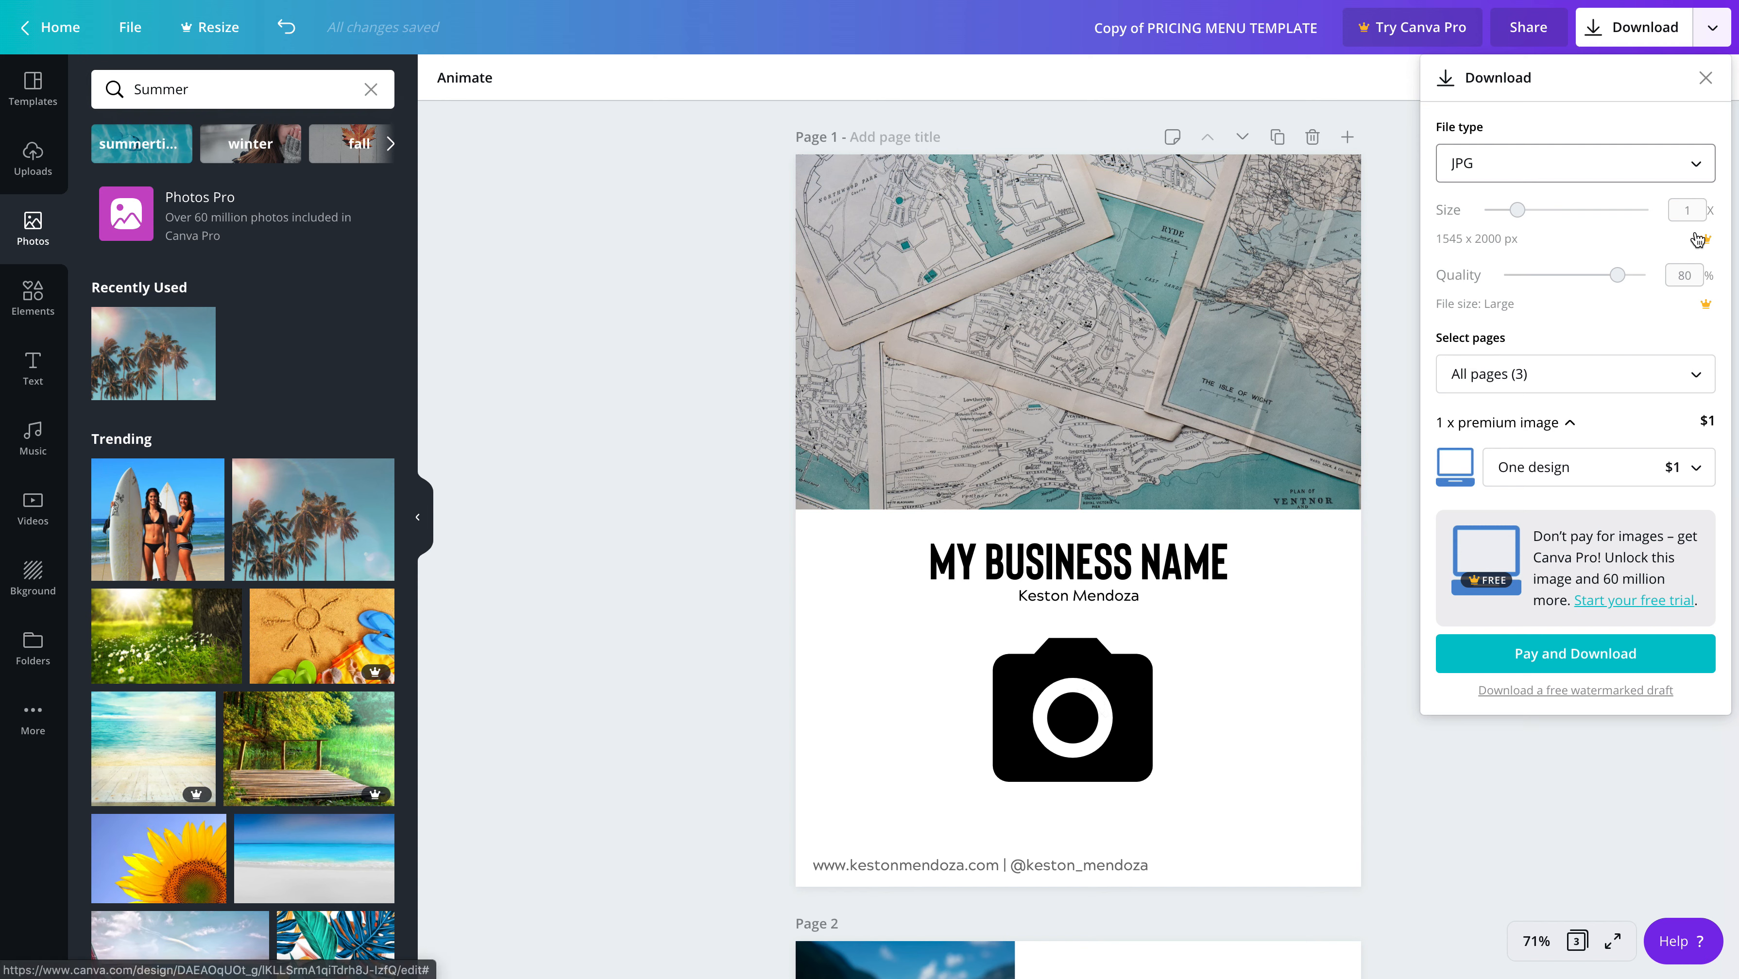
{"action": "left_click", "coordinate": [1660, 160]}
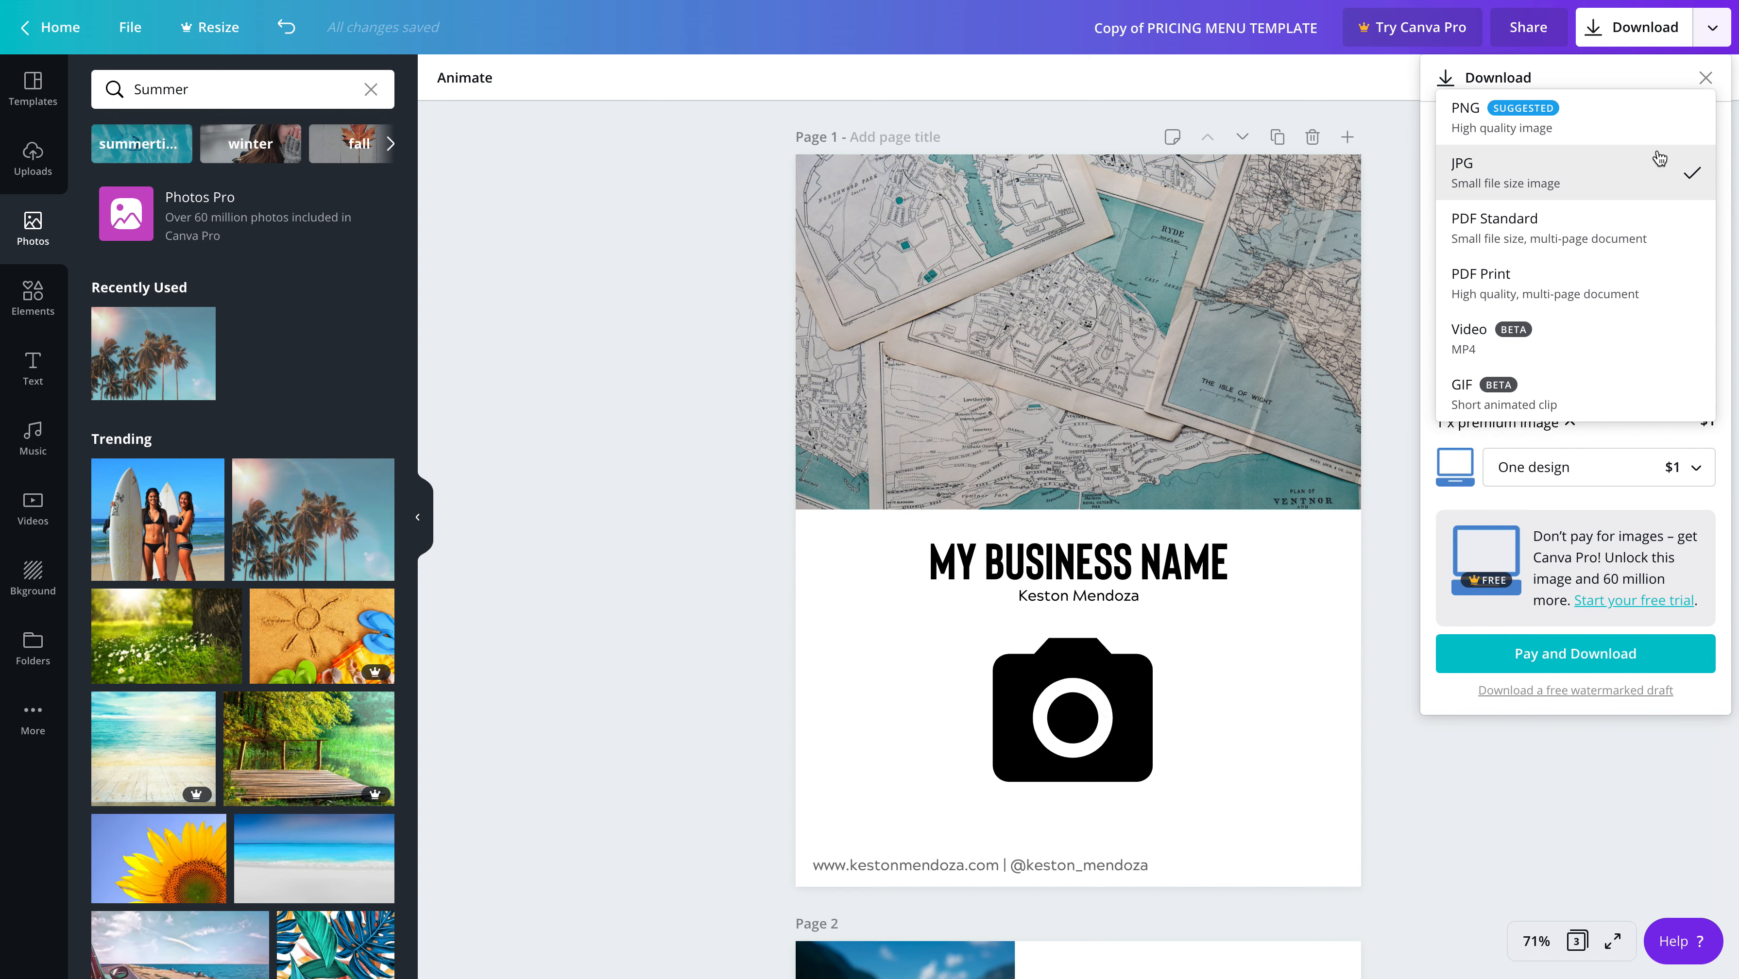
{"action": "left_click", "coordinate": [1635, 236]}
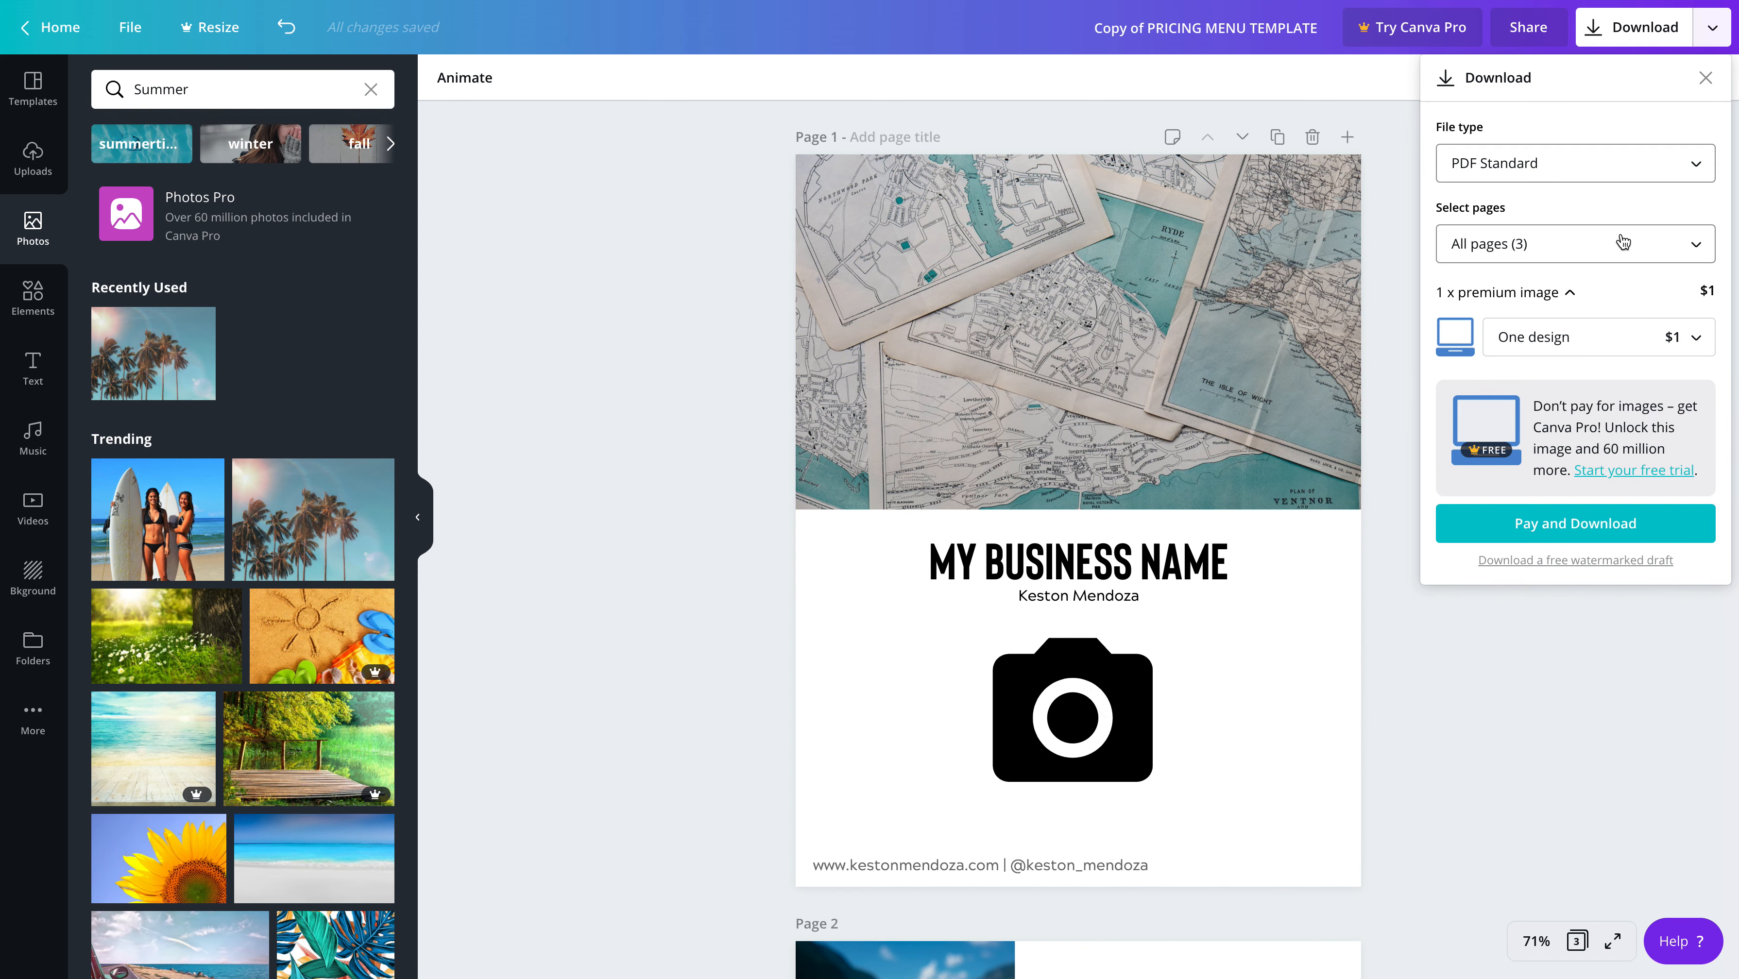
Review all three pages of the menu, from the cover to the offers and back, before downloading
{"action": "scroll", "coordinate": [1213, 316], "scroll_direction": "down", "scroll_amount": 20}
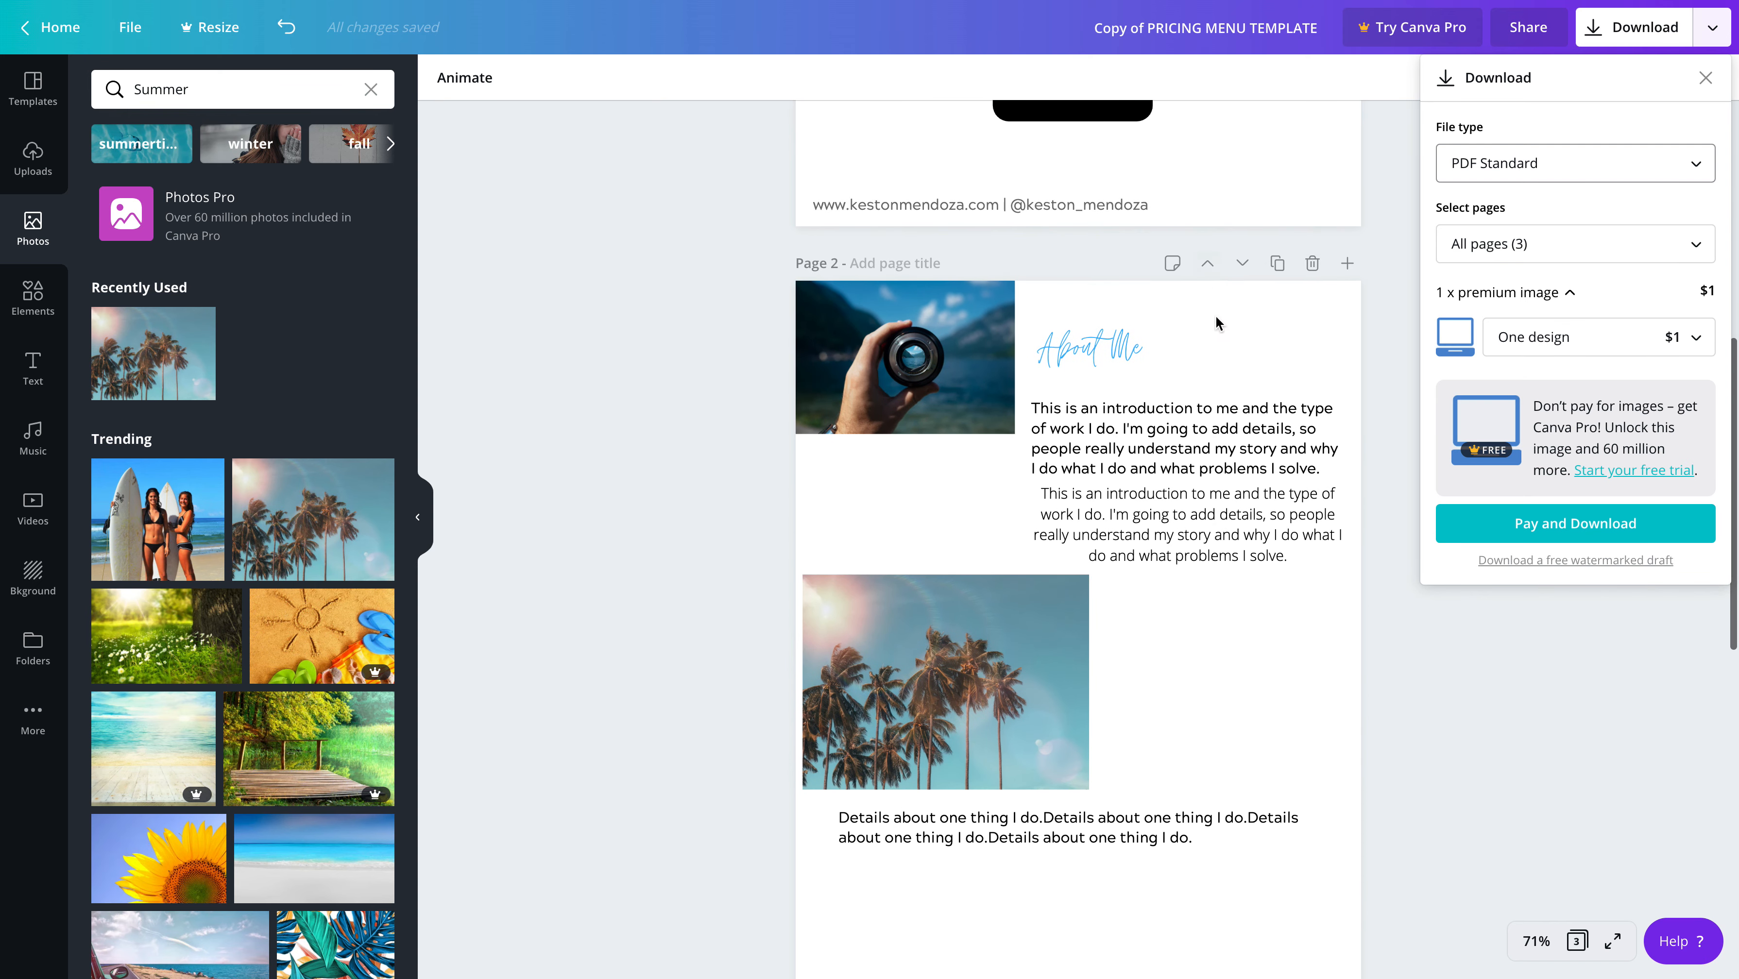
{"action": "scroll", "coordinate": [1226, 320], "scroll_direction": "down", "scroll_amount": 2}
{"action": "scroll", "coordinate": [1226, 322], "scroll_direction": "up", "scroll_amount": 12}
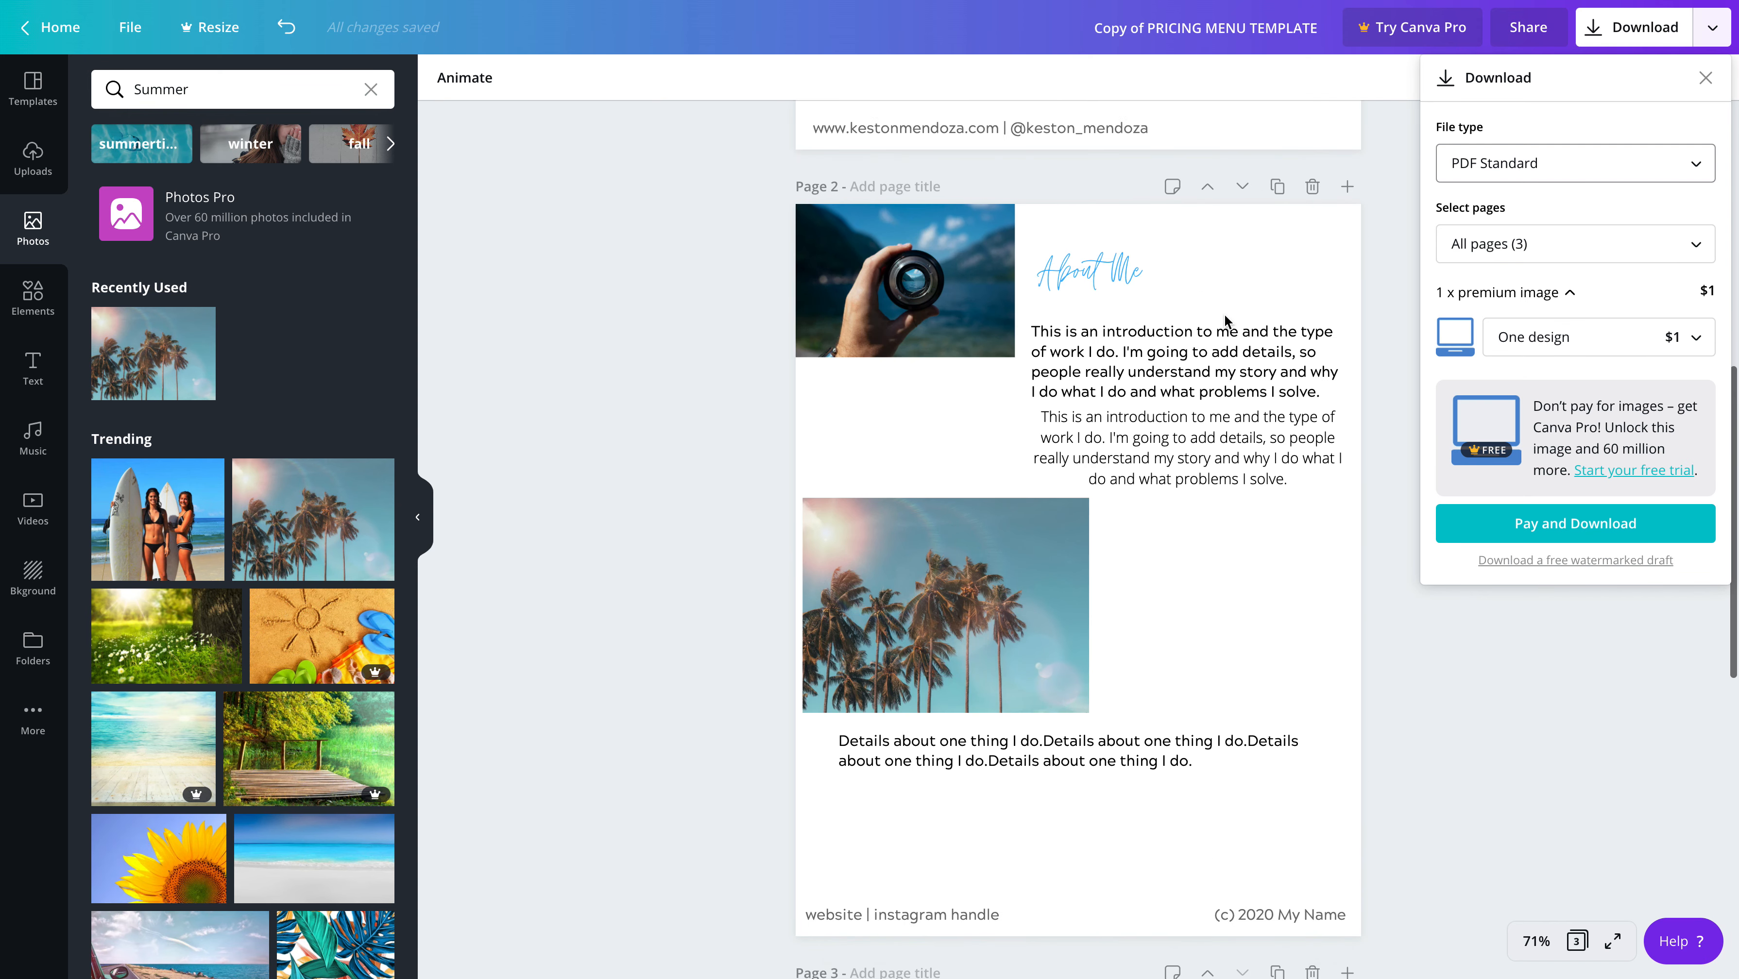
{"action": "scroll", "coordinate": [1226, 321], "scroll_direction": "up", "scroll_amount": 10}
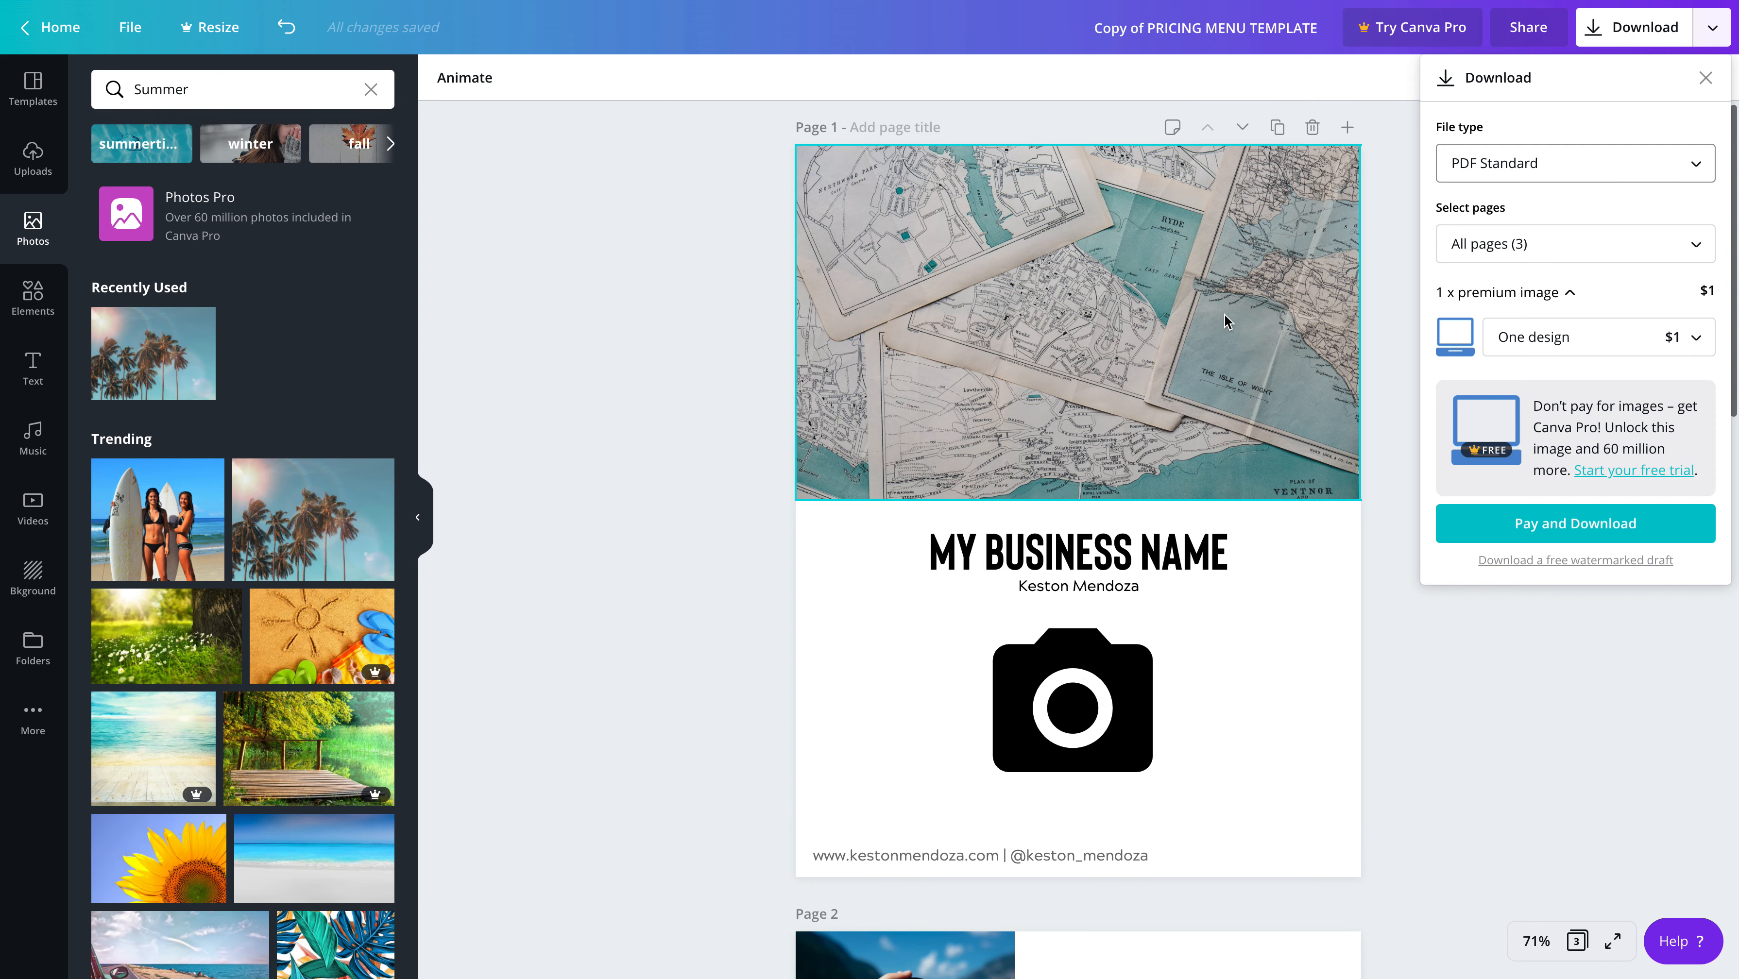
{"action": "scroll", "coordinate": [1224, 315], "scroll_direction": "down", "scroll_amount": 8}
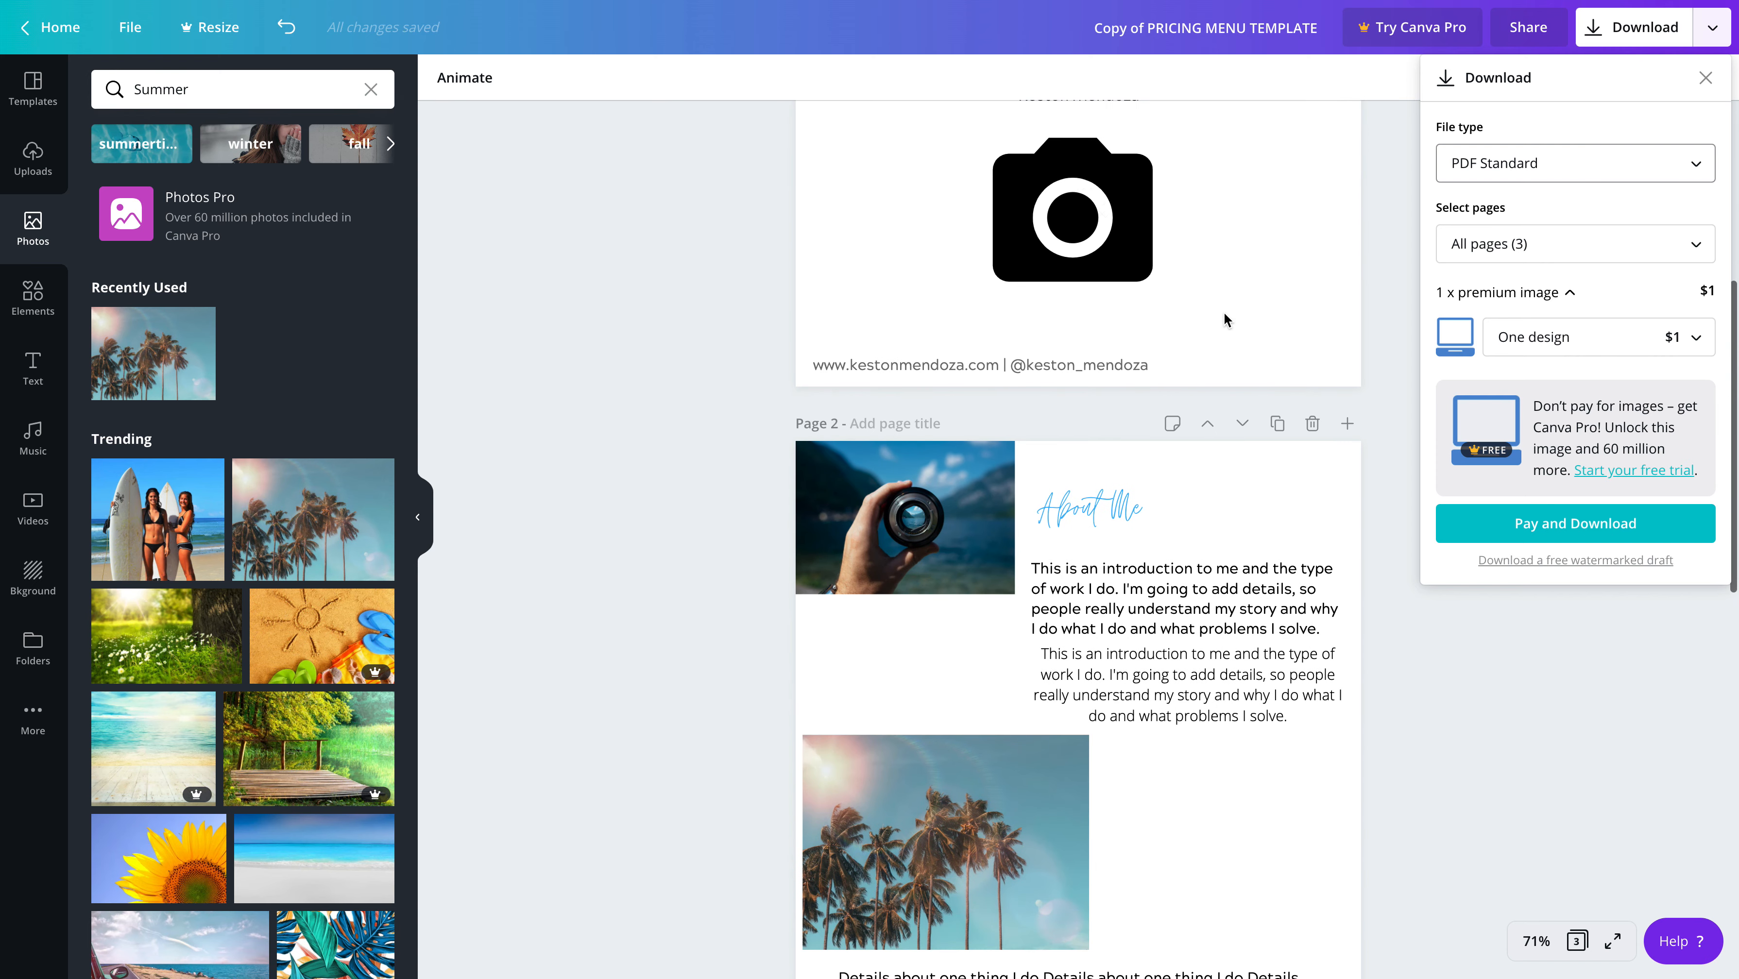
{"action": "scroll", "coordinate": [1224, 316], "scroll_direction": "down", "scroll_amount": 10}
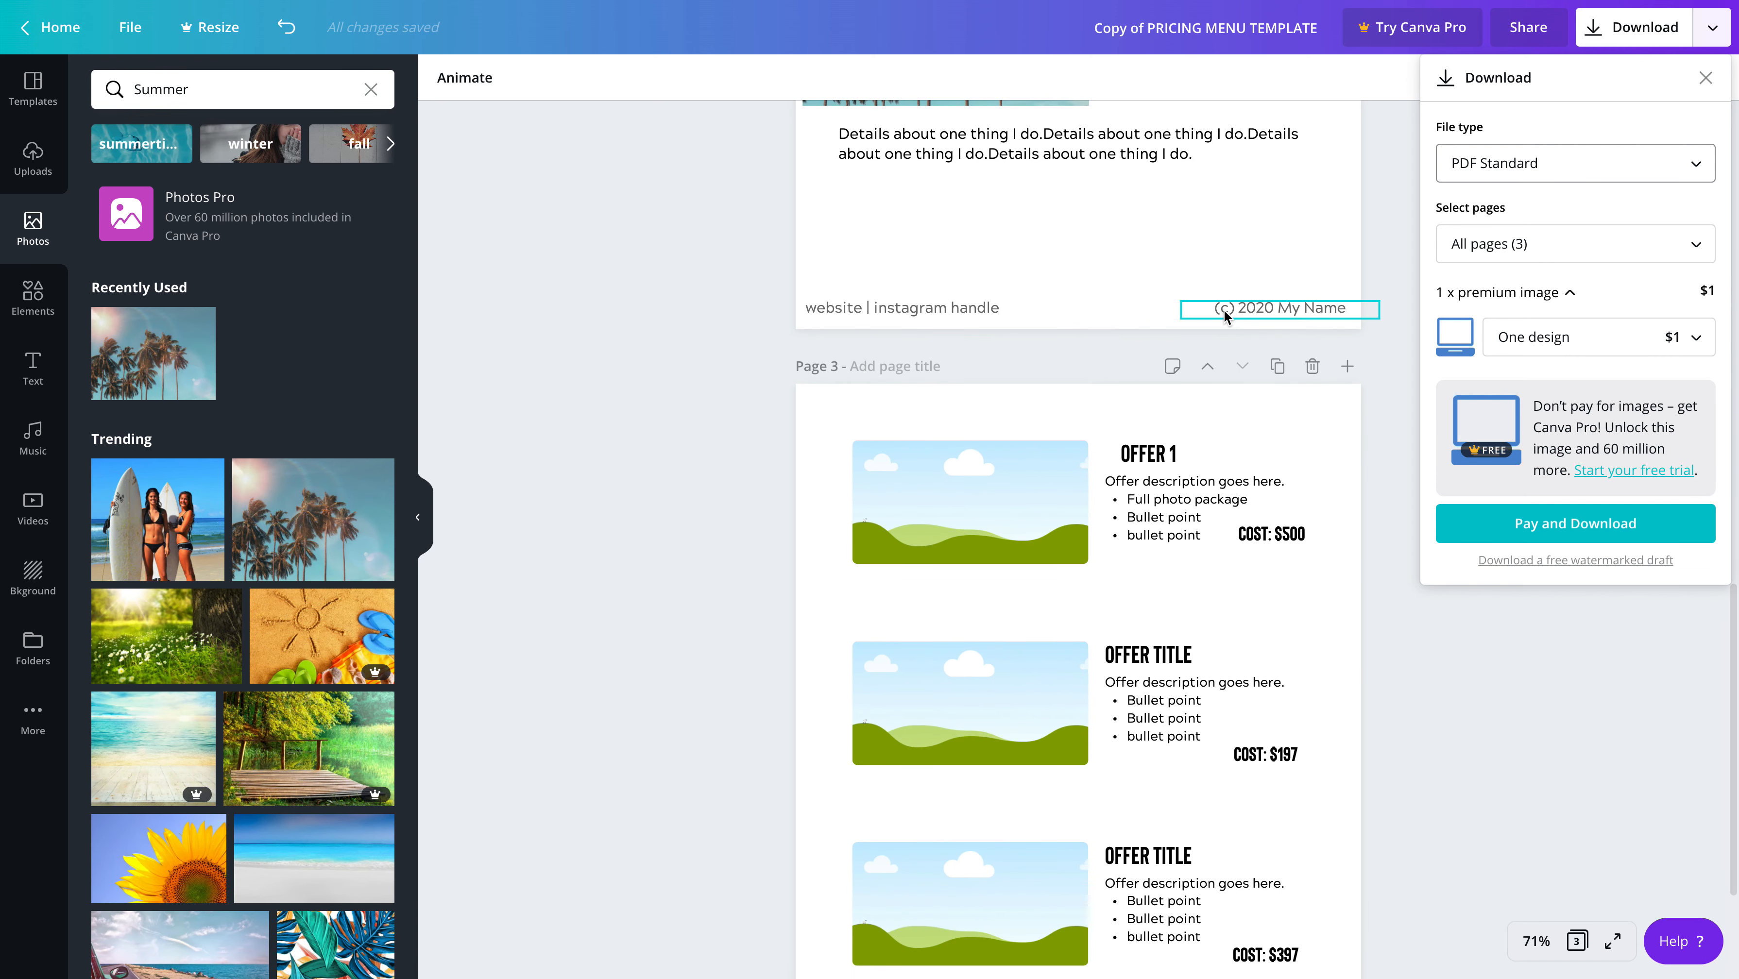
{"action": "scroll", "coordinate": [1224, 315], "scroll_direction": "down", "scroll_amount": 1}
{"action": "scroll", "coordinate": [1224, 307], "scroll_direction": "up", "scroll_amount": 20}
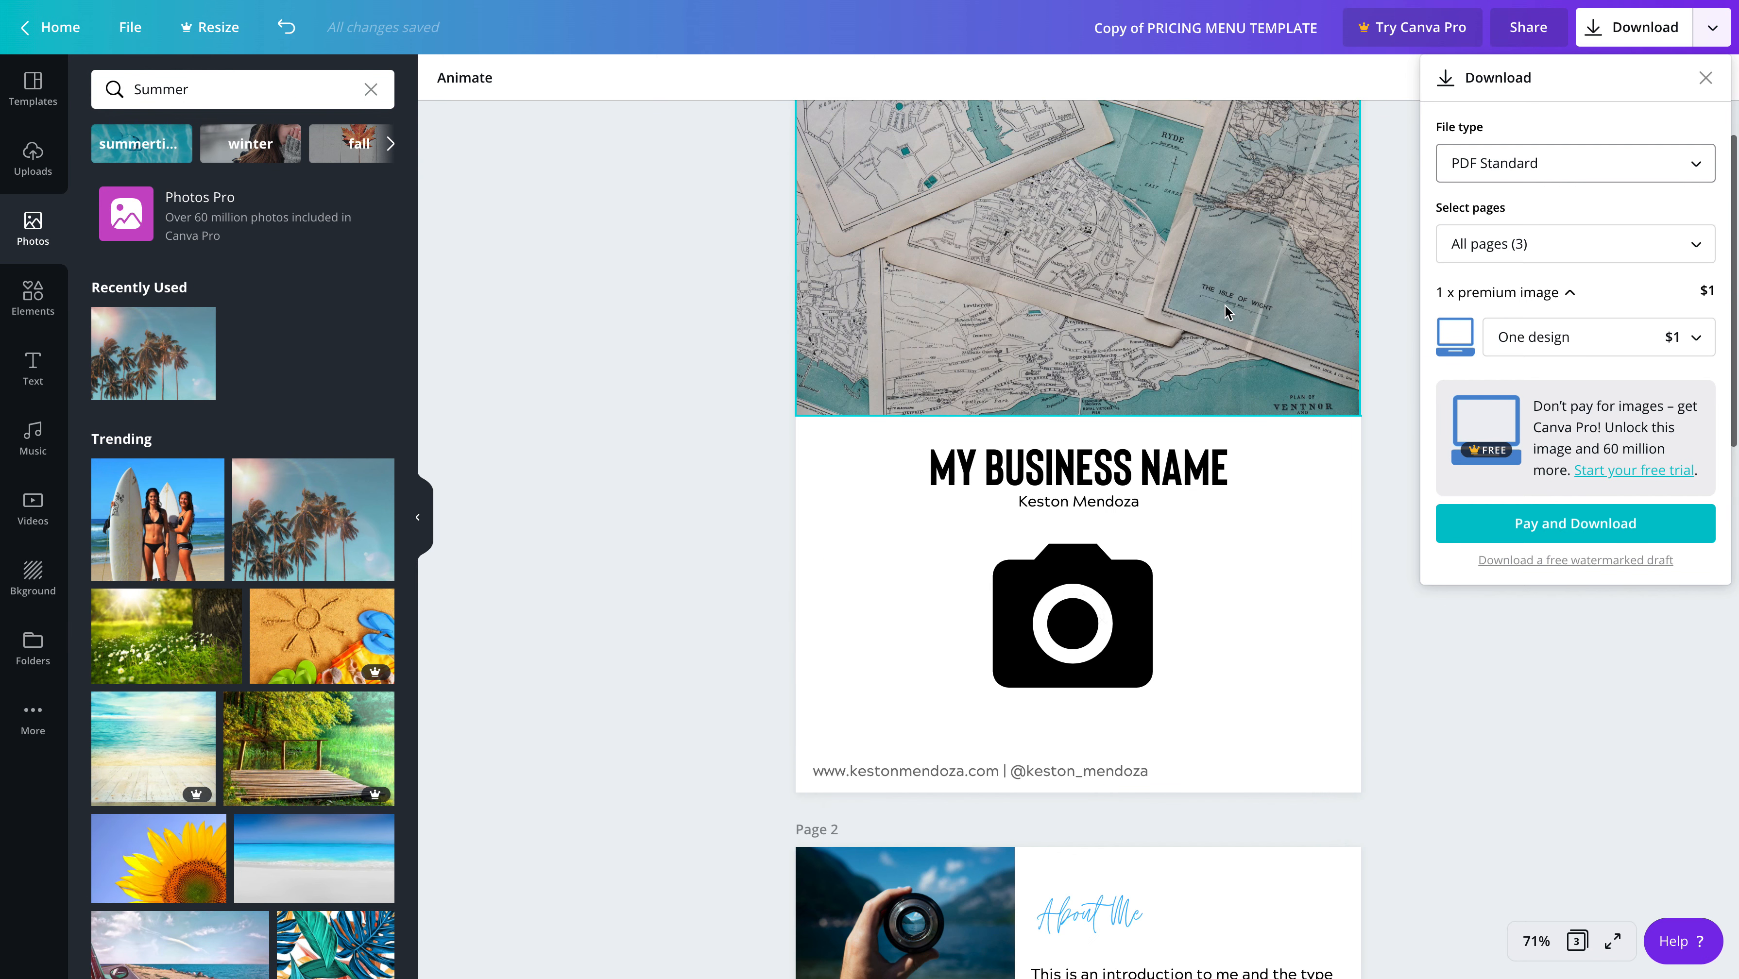
Switch the download file type to PNG, then close and reopen the download settings
{"action": "left_click", "coordinate": [1612, 170]}
{"action": "left_click", "coordinate": [1612, 69]}
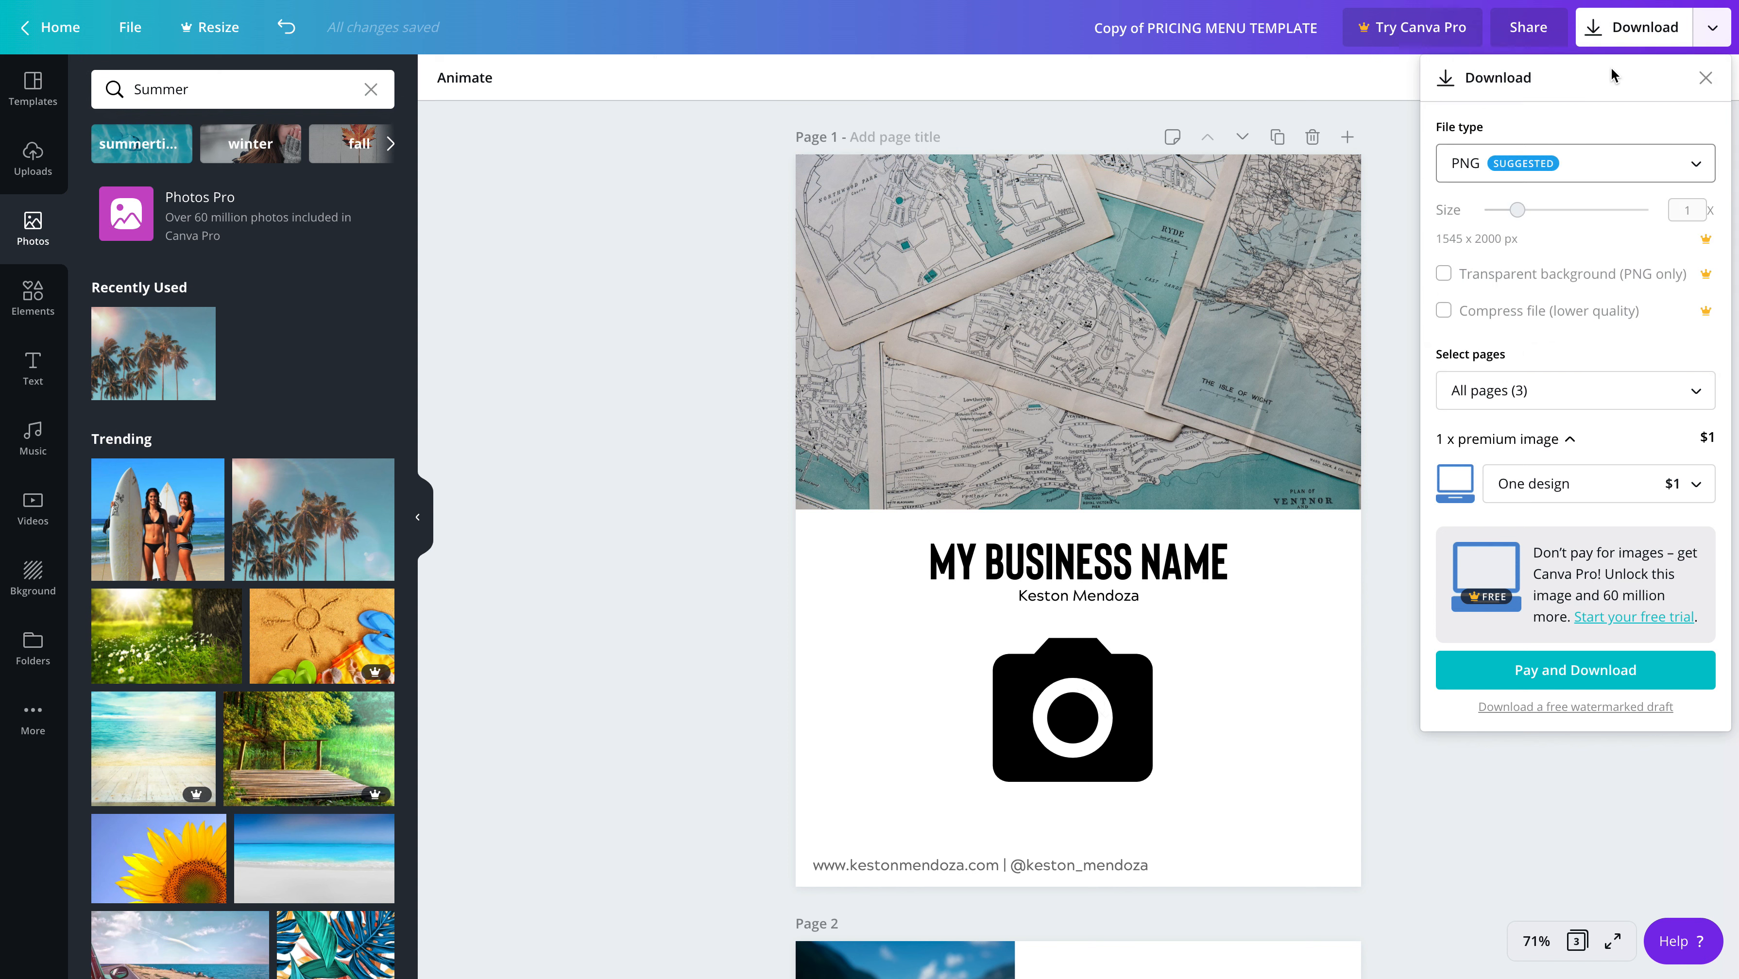
{"action": "left_click", "coordinate": [1707, 78]}
{"action": "left_click", "coordinate": [1663, 38]}
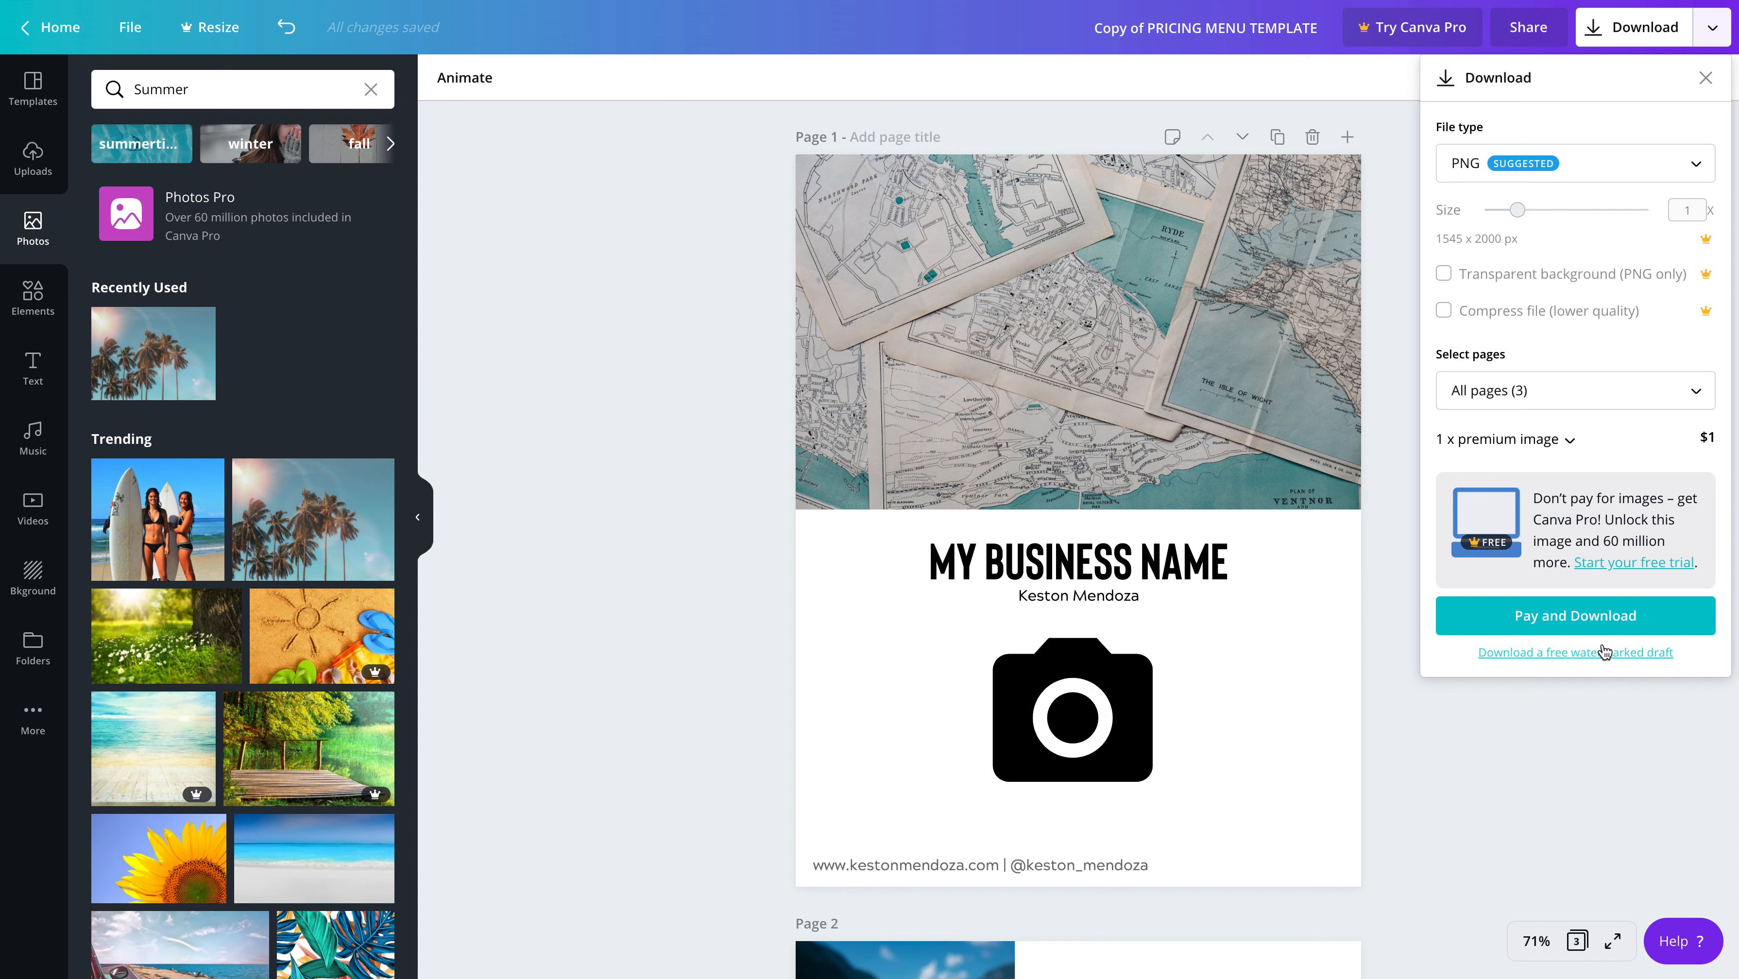
Set the file type to PDF Standard and download a free watermarked draft of all three pages
{"action": "left_click", "coordinate": [1627, 179]}
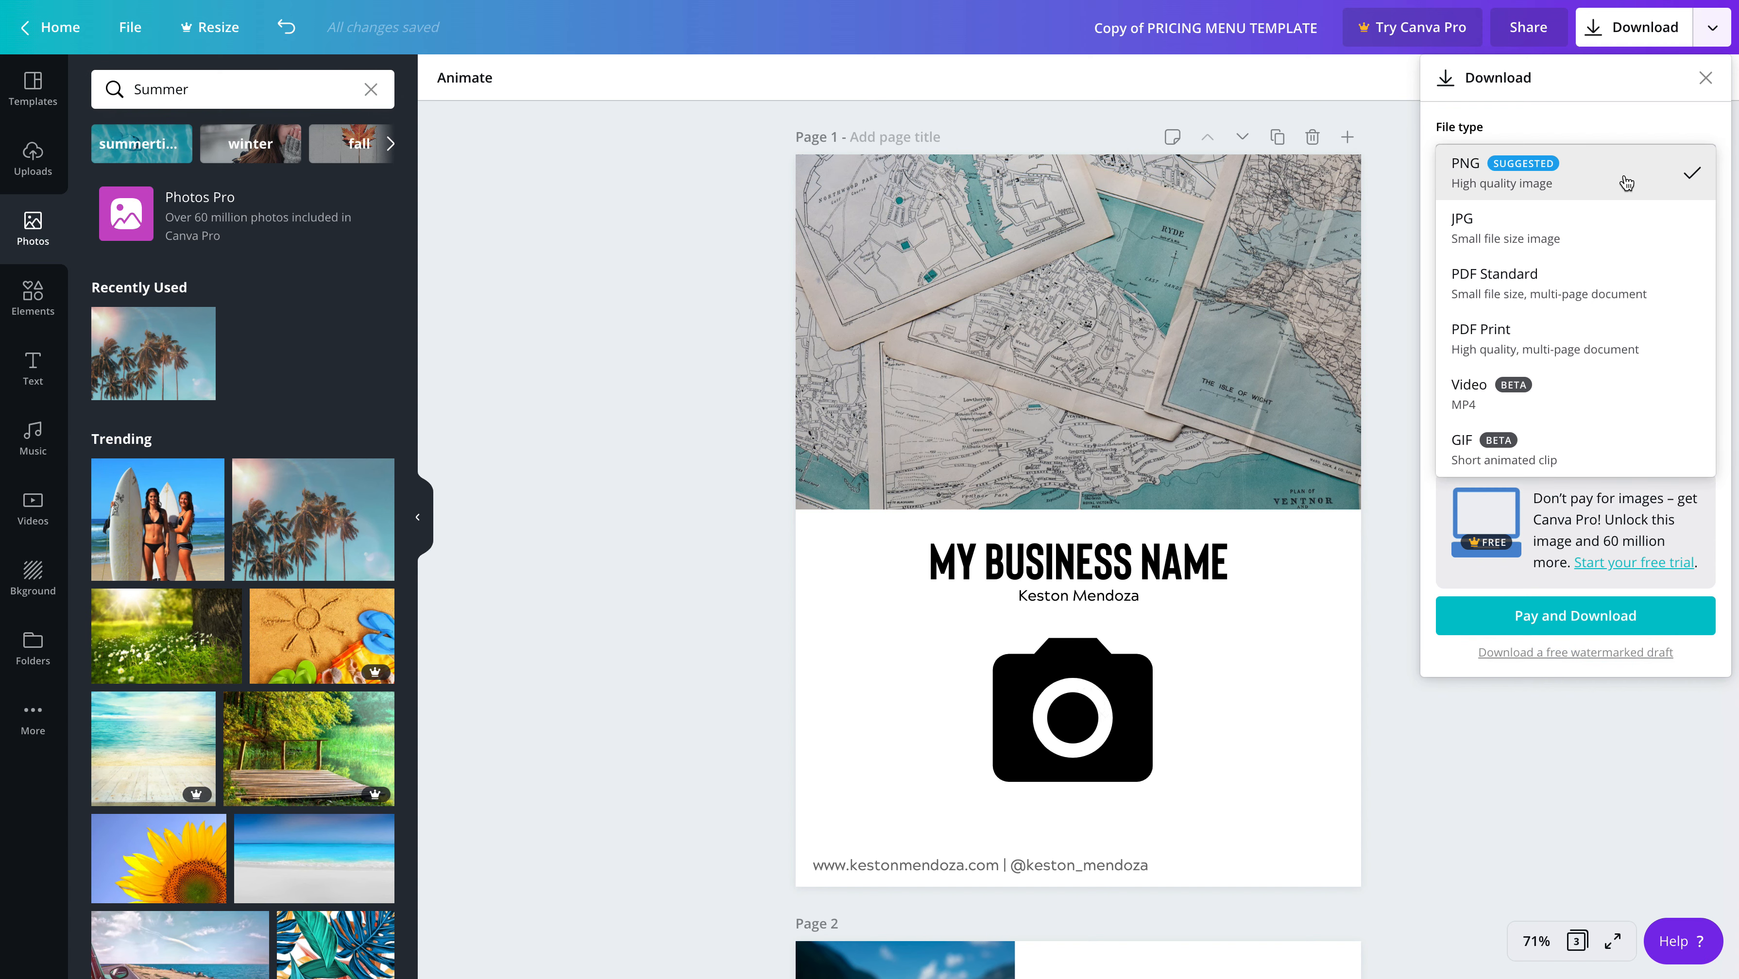
{"action": "left_click", "coordinate": [1585, 290]}
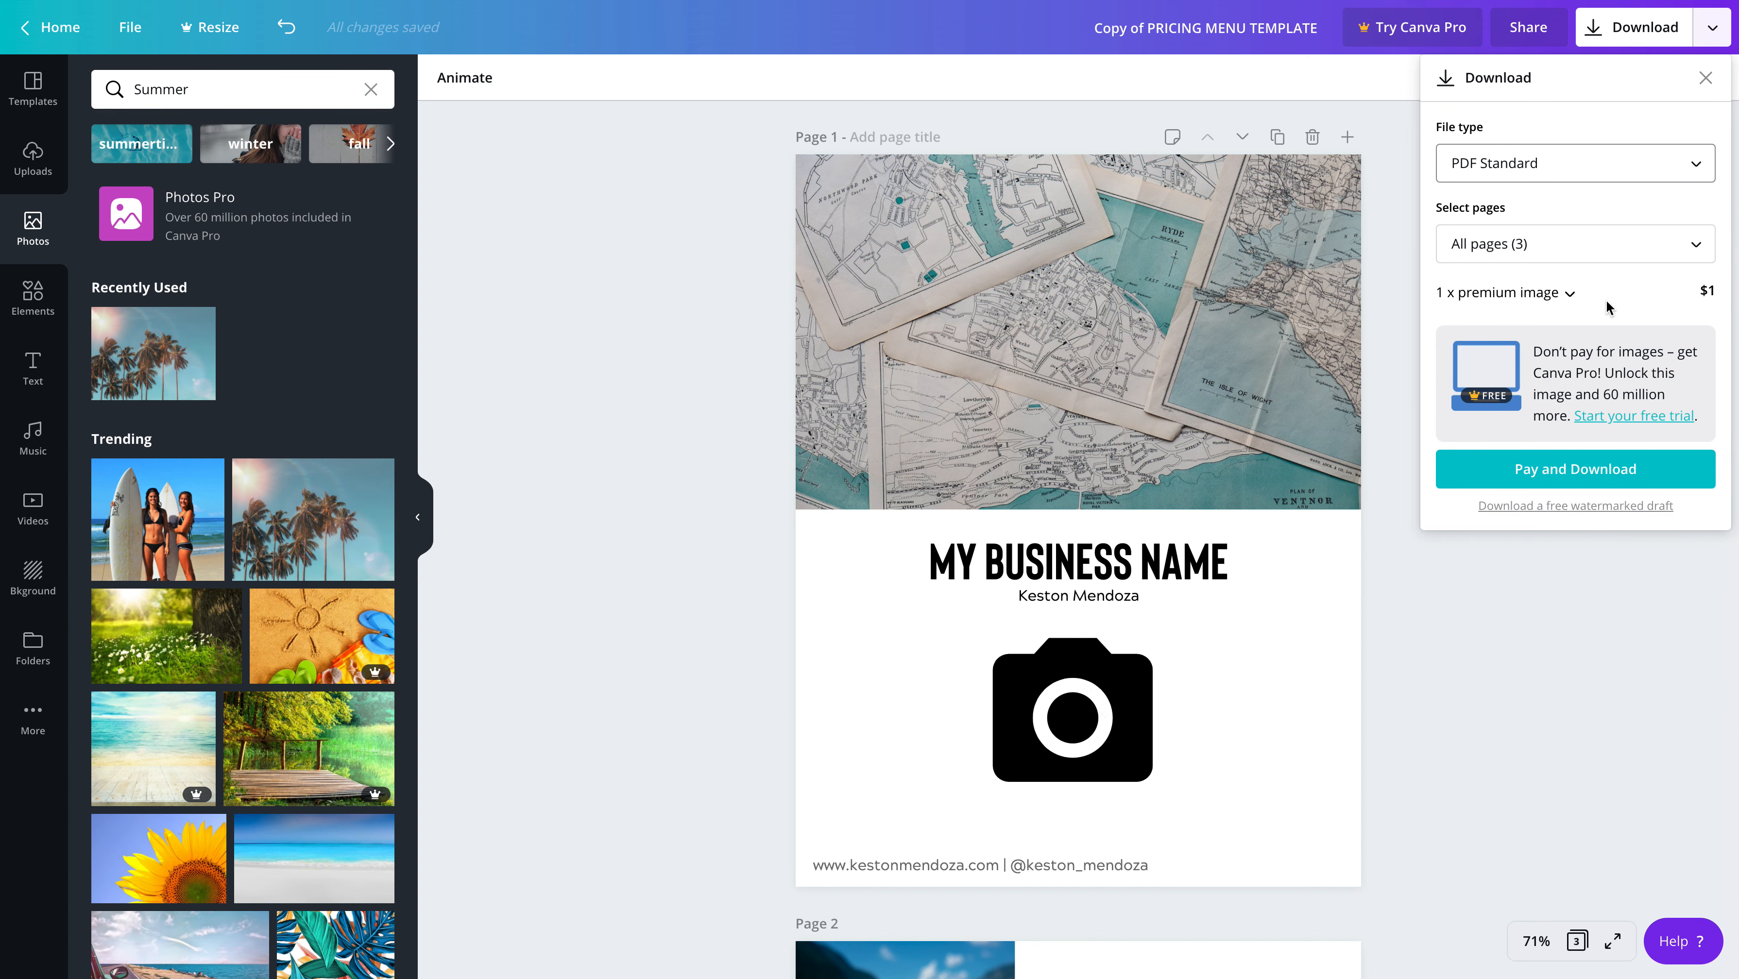
{"action": "left_click", "coordinate": [1609, 508]}
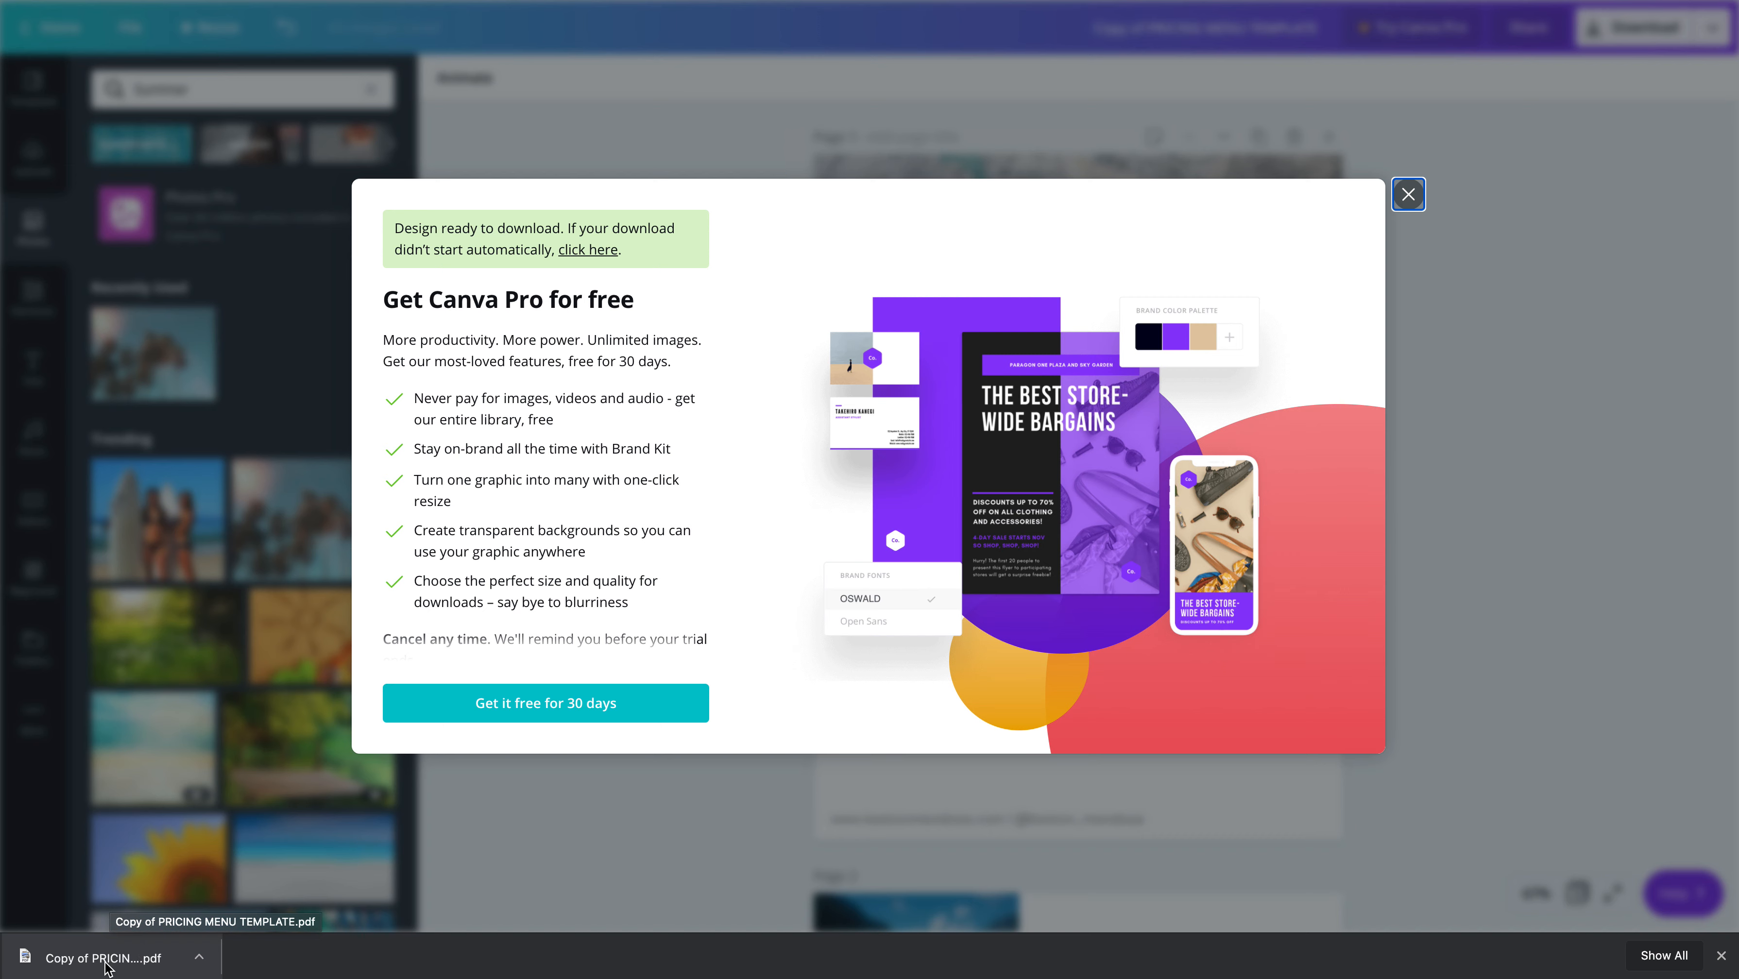
Open the downloaded PDF of the pricing menu and check its three pages, returning to the cover
{"action": "left_click", "coordinate": [143, 960]}
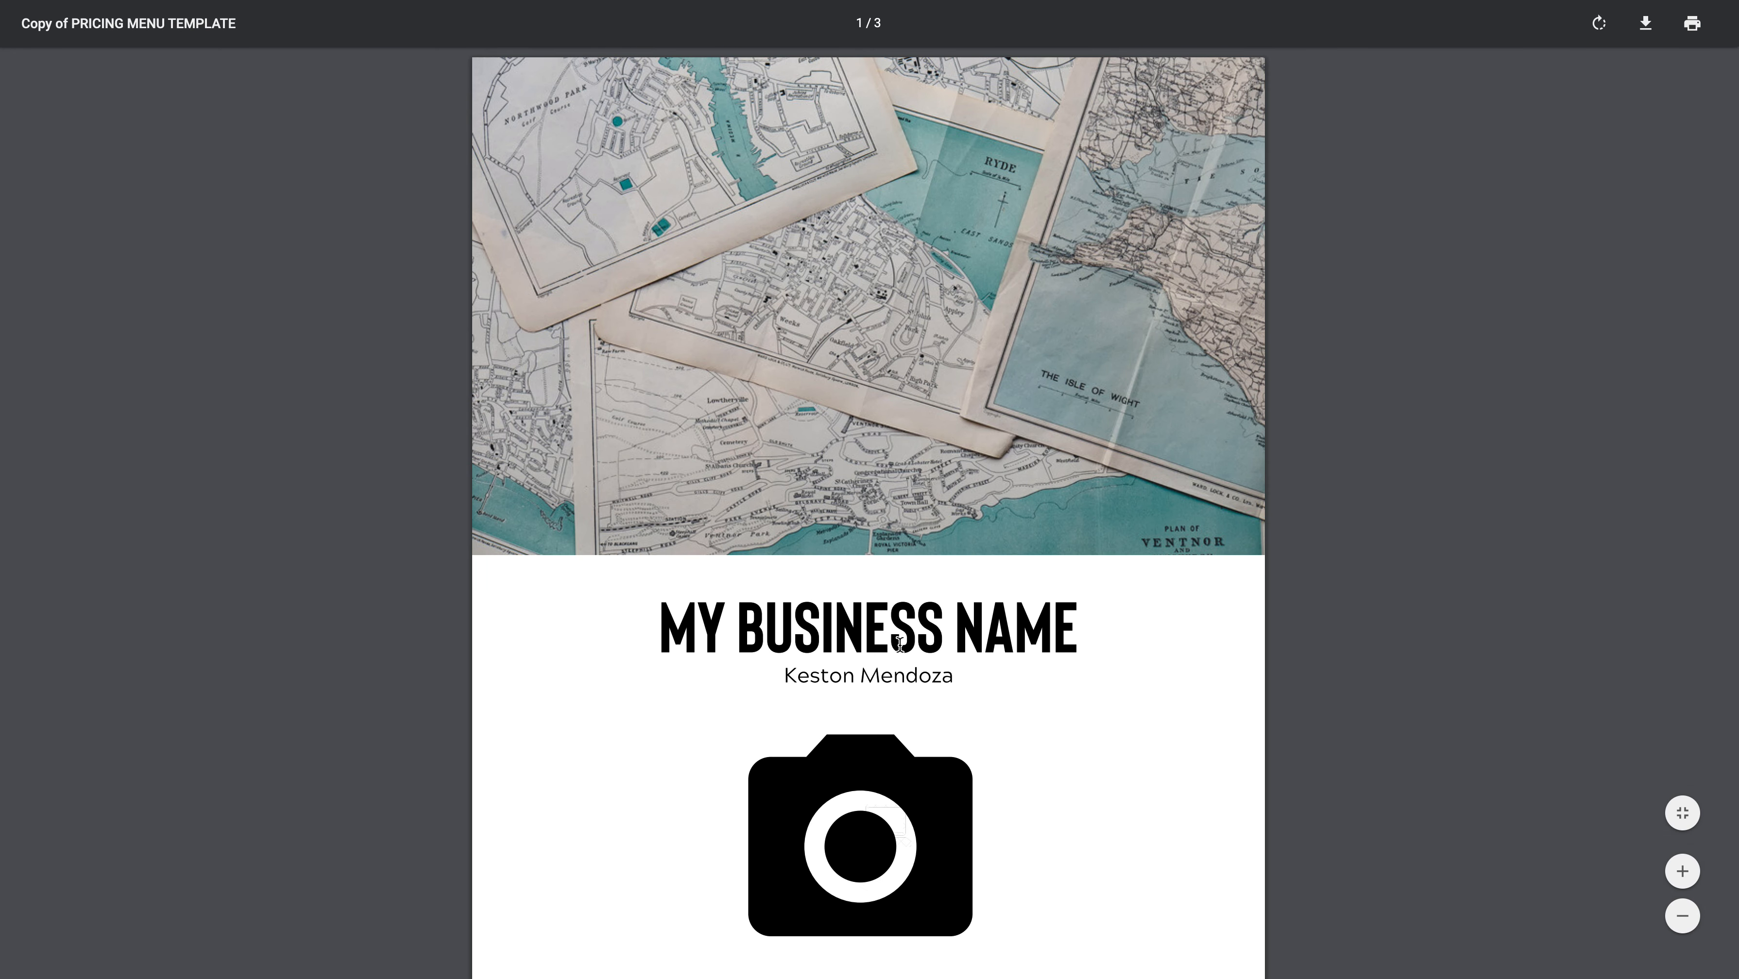
{"action": "scroll", "coordinate": [914, 645], "scroll_direction": "down", "scroll_amount": 10}
{"action": "scroll", "coordinate": [919, 651], "scroll_direction": "down", "scroll_amount": 10}
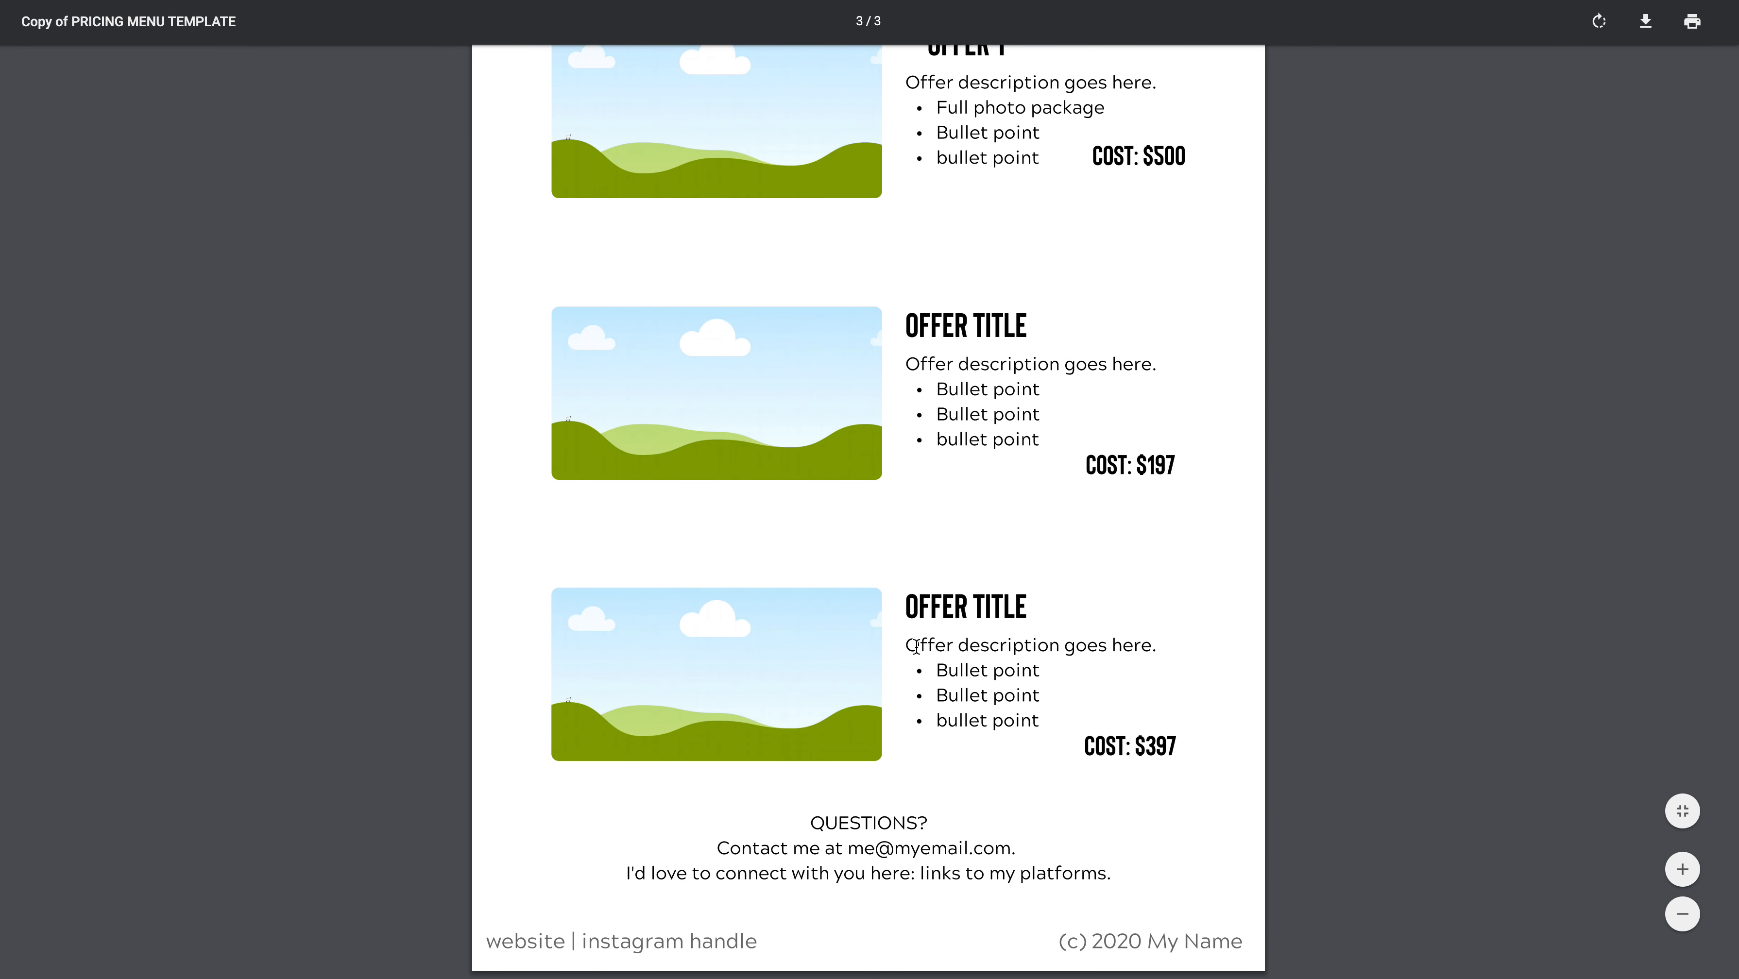
{"action": "scroll", "coordinate": [916, 645], "scroll_direction": "up", "scroll_amount": 8}
{"action": "scroll", "coordinate": [916, 648], "scroll_direction": "up", "scroll_amount": 10}
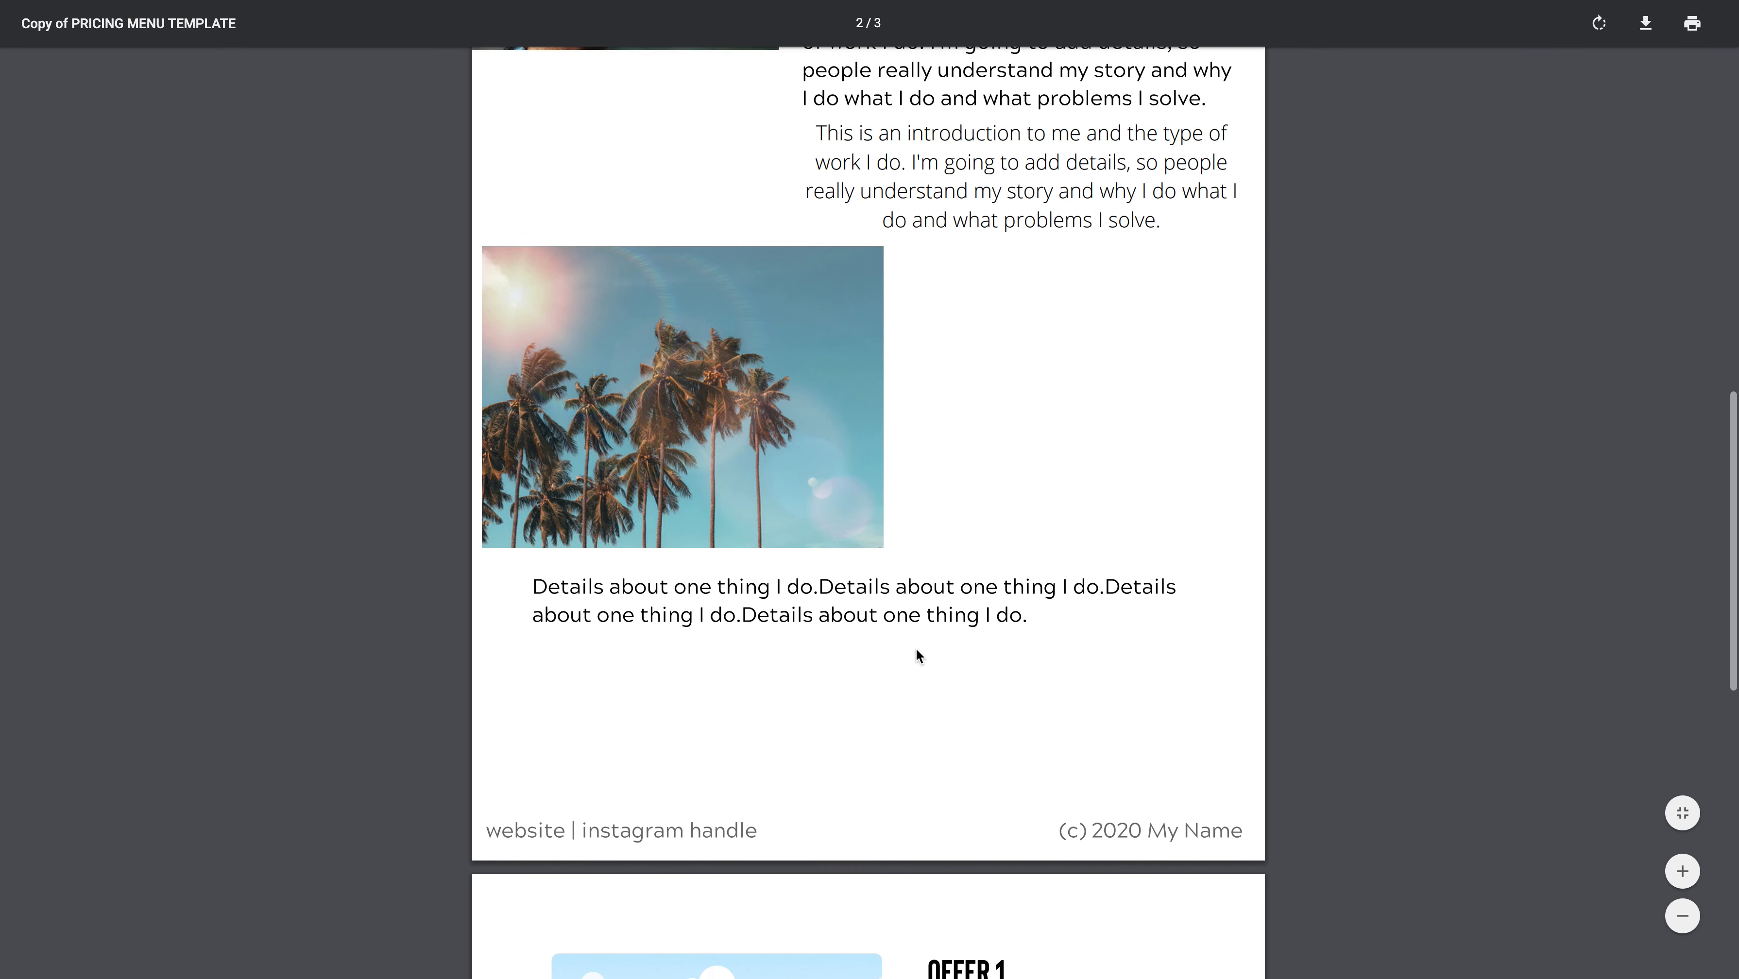
{"action": "scroll", "coordinate": [919, 655], "scroll_direction": "down", "scroll_amount": 5}
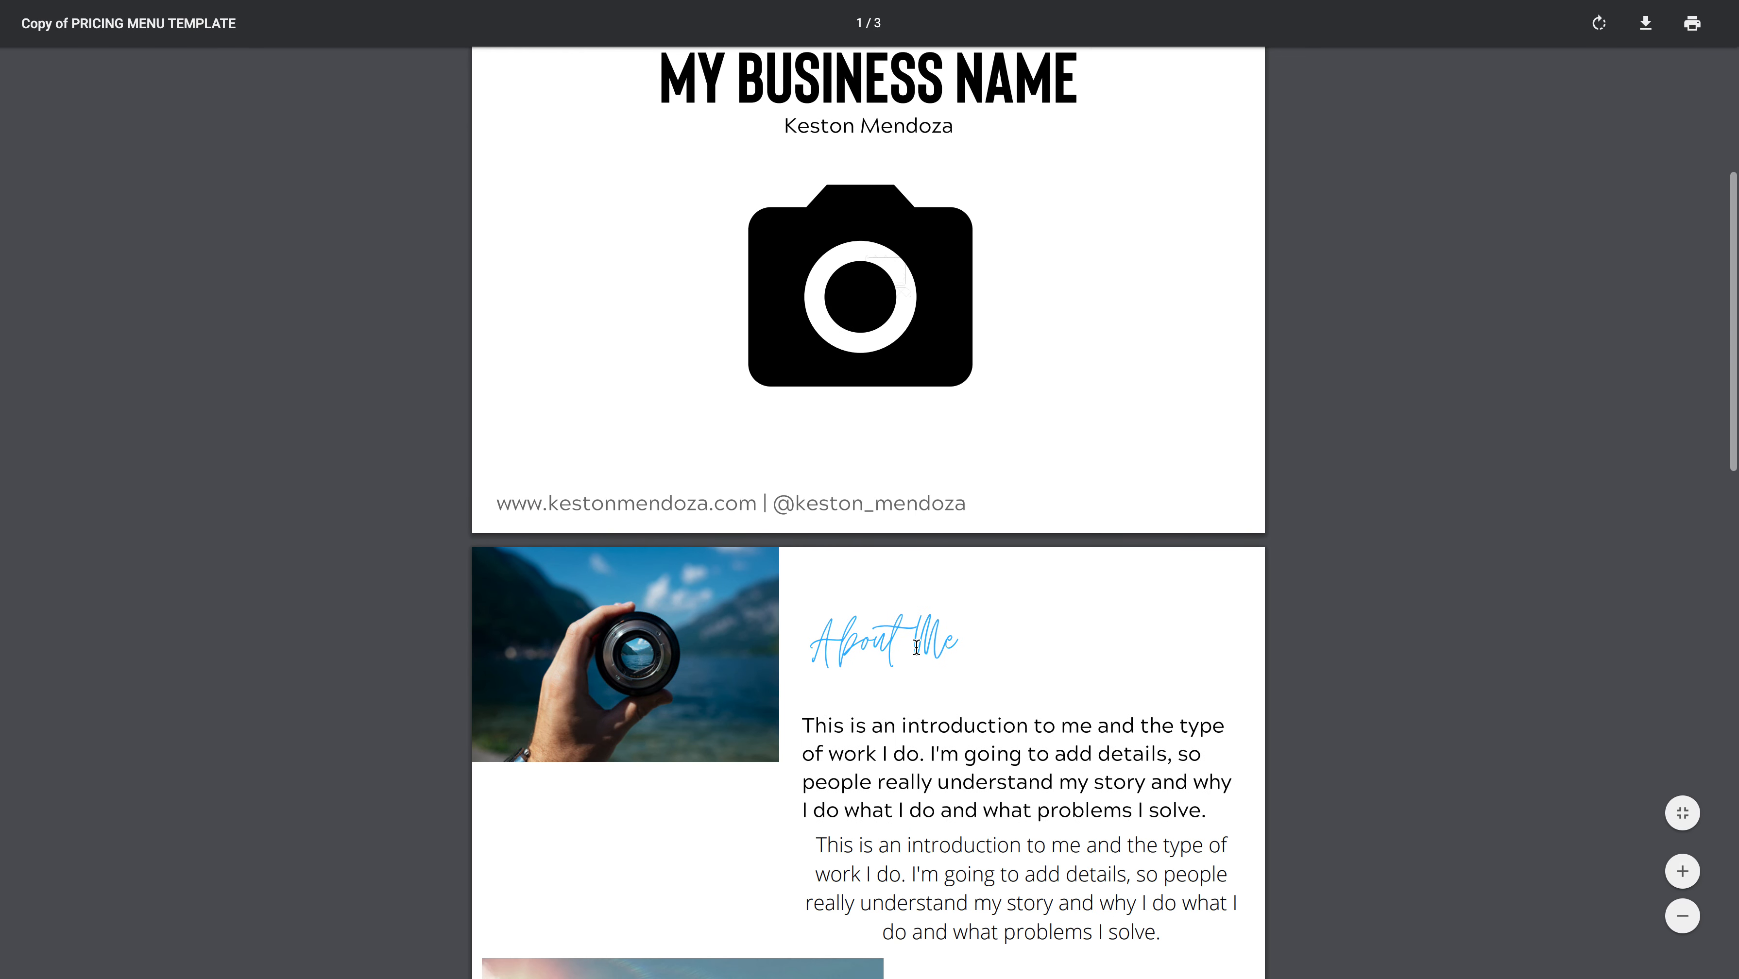
{"action": "scroll", "coordinate": [917, 647], "scroll_direction": "up", "scroll_amount": 8}
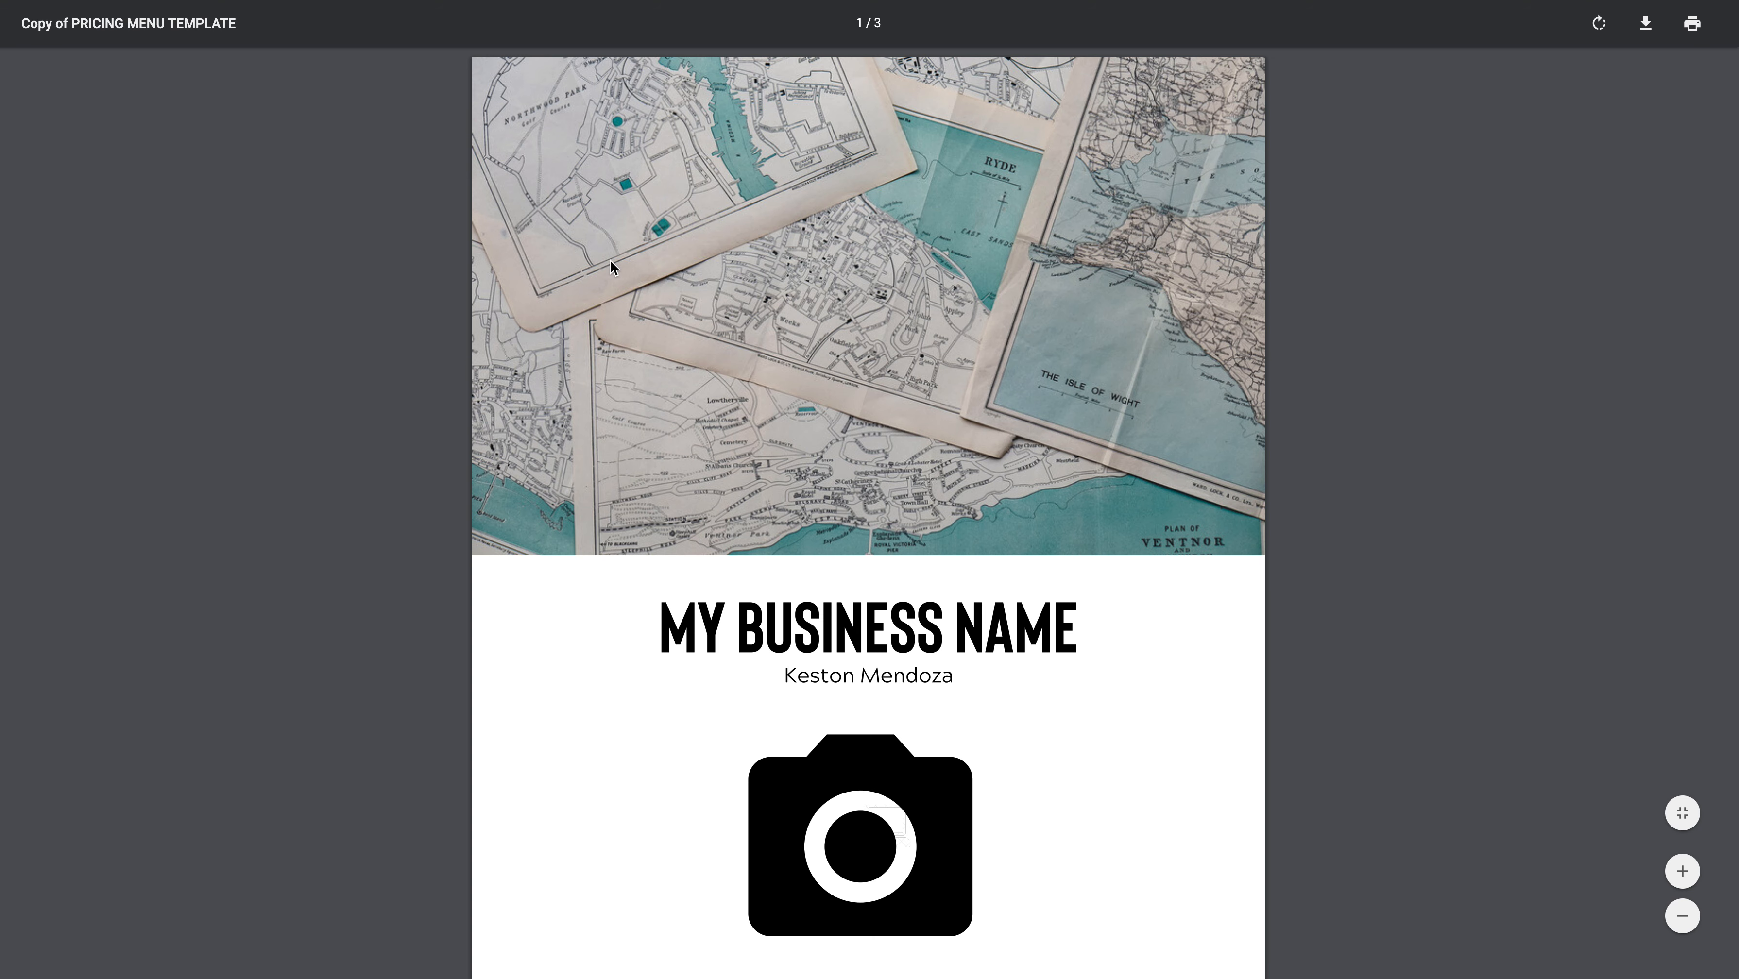
View the options for saving a copy of the PDF, cancel without saving, and look through the pages to the offers
{"action": "left_click", "coordinate": [1646, 28]}
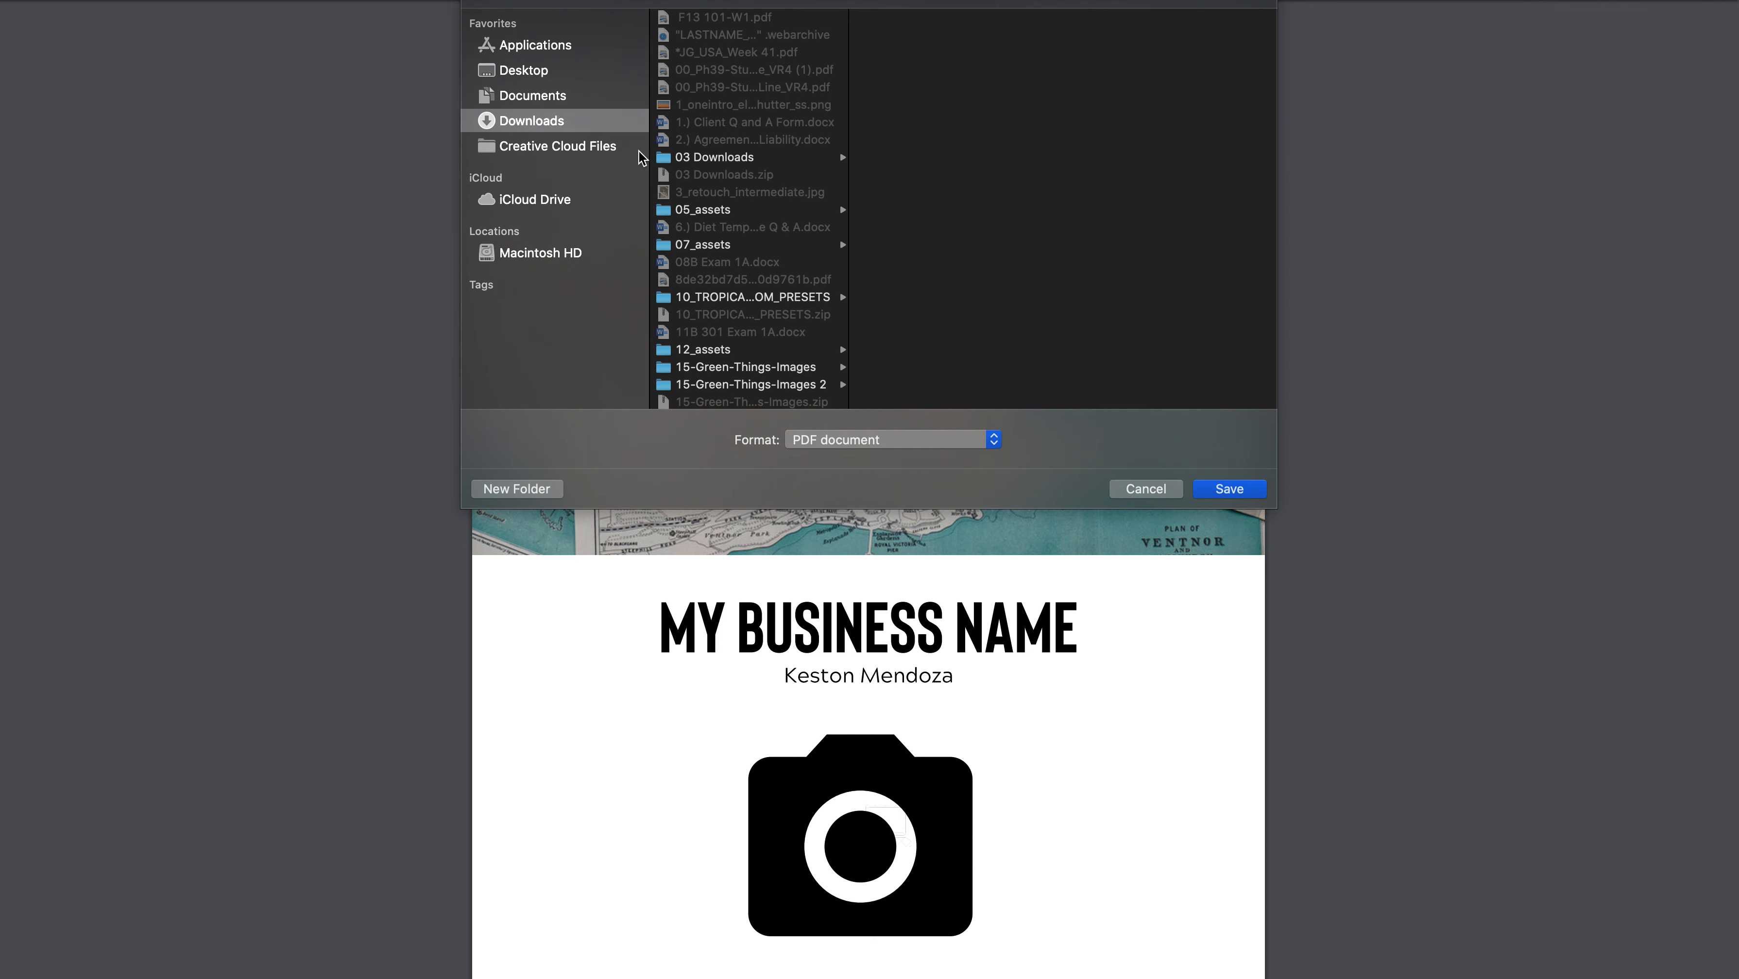
{"action": "left_click", "coordinate": [1144, 489]}
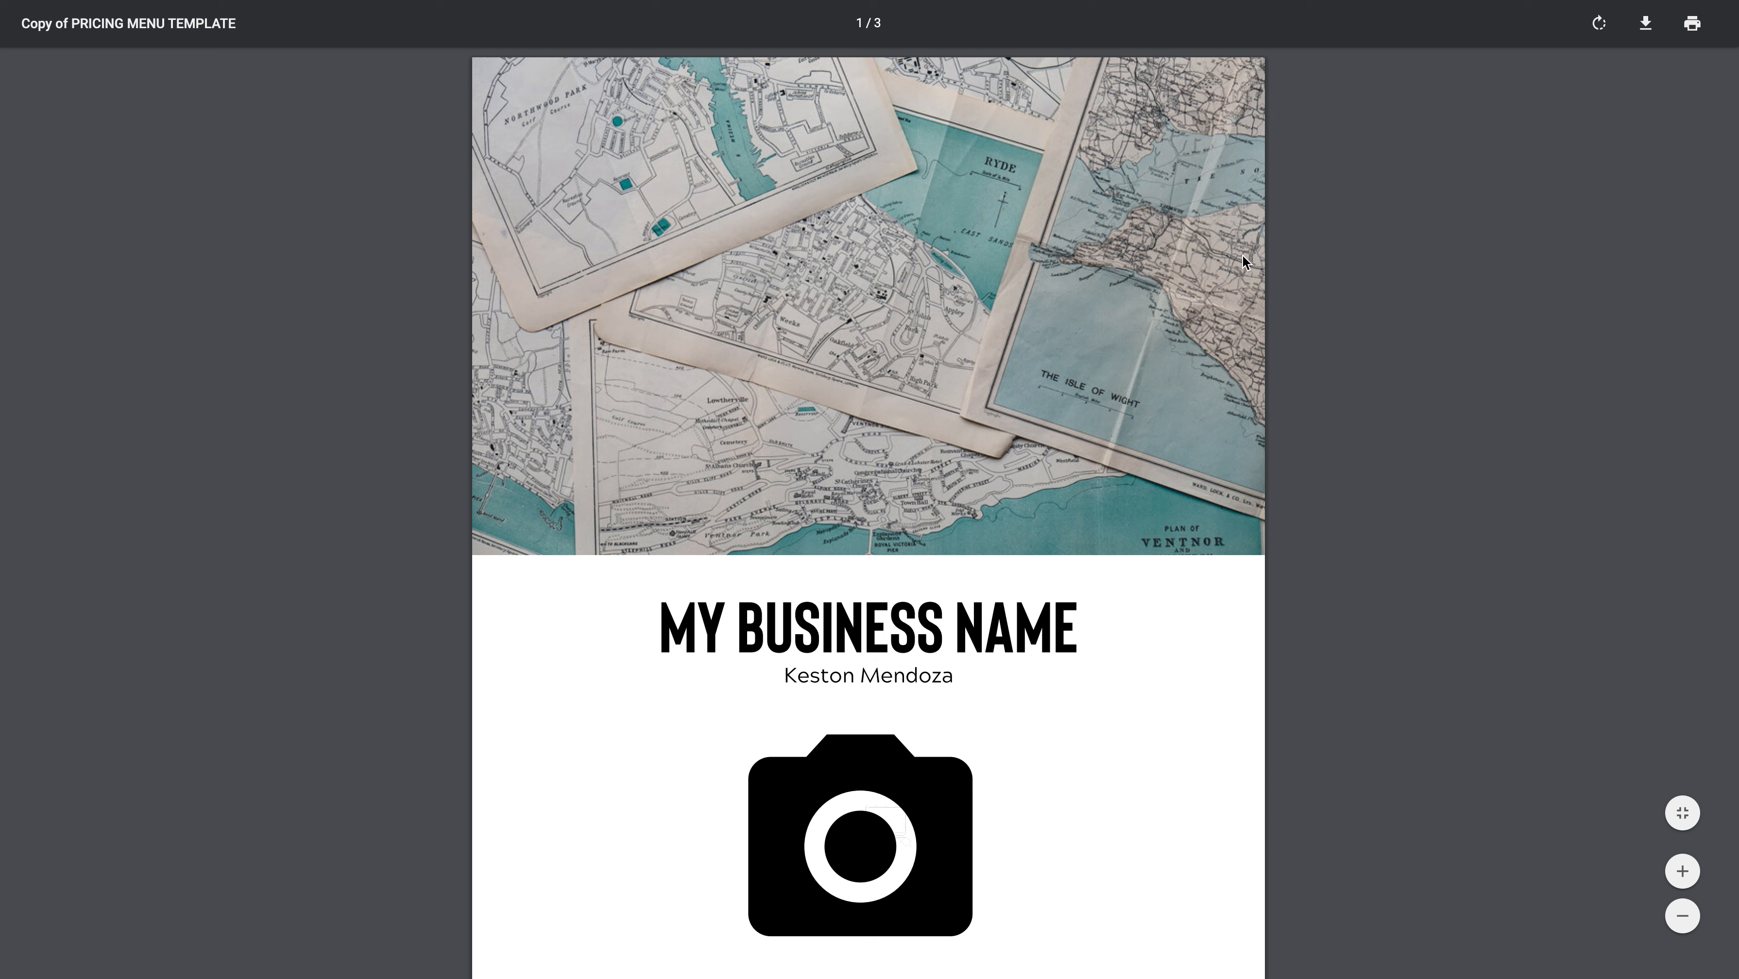
{"action": "scroll", "coordinate": [1174, 373], "scroll_direction": "down", "scroll_amount": 20}
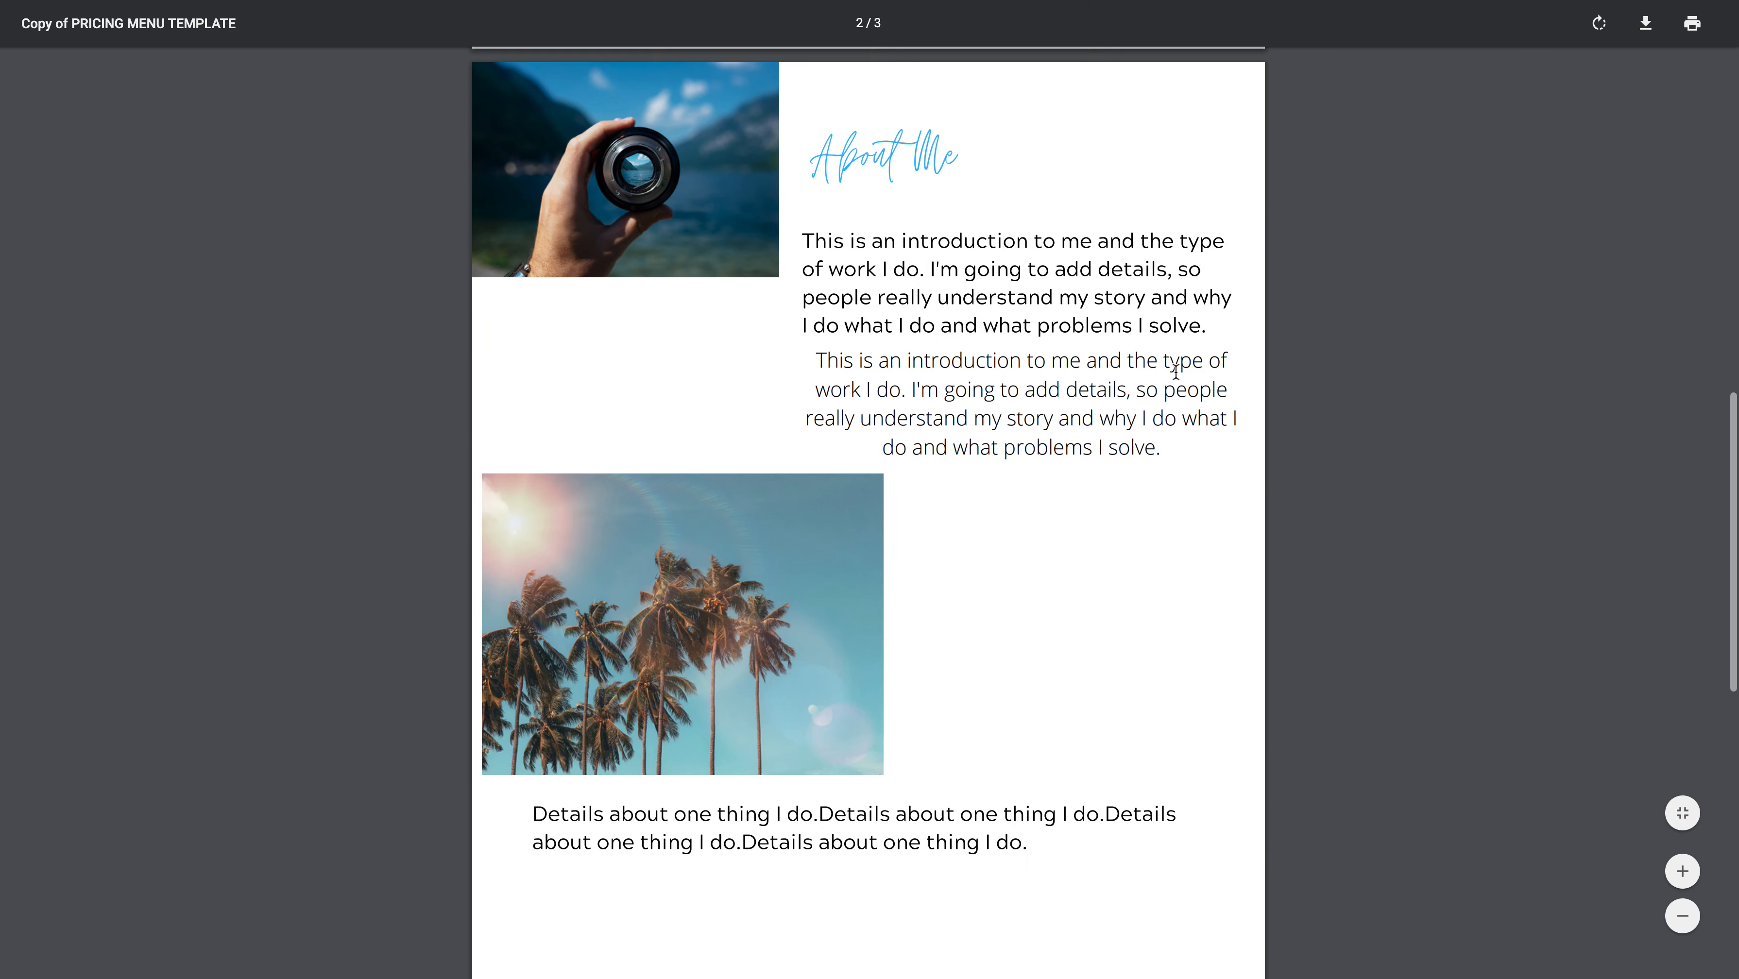
{"action": "scroll", "coordinate": [1176, 370], "scroll_direction": "down", "scroll_amount": 10}
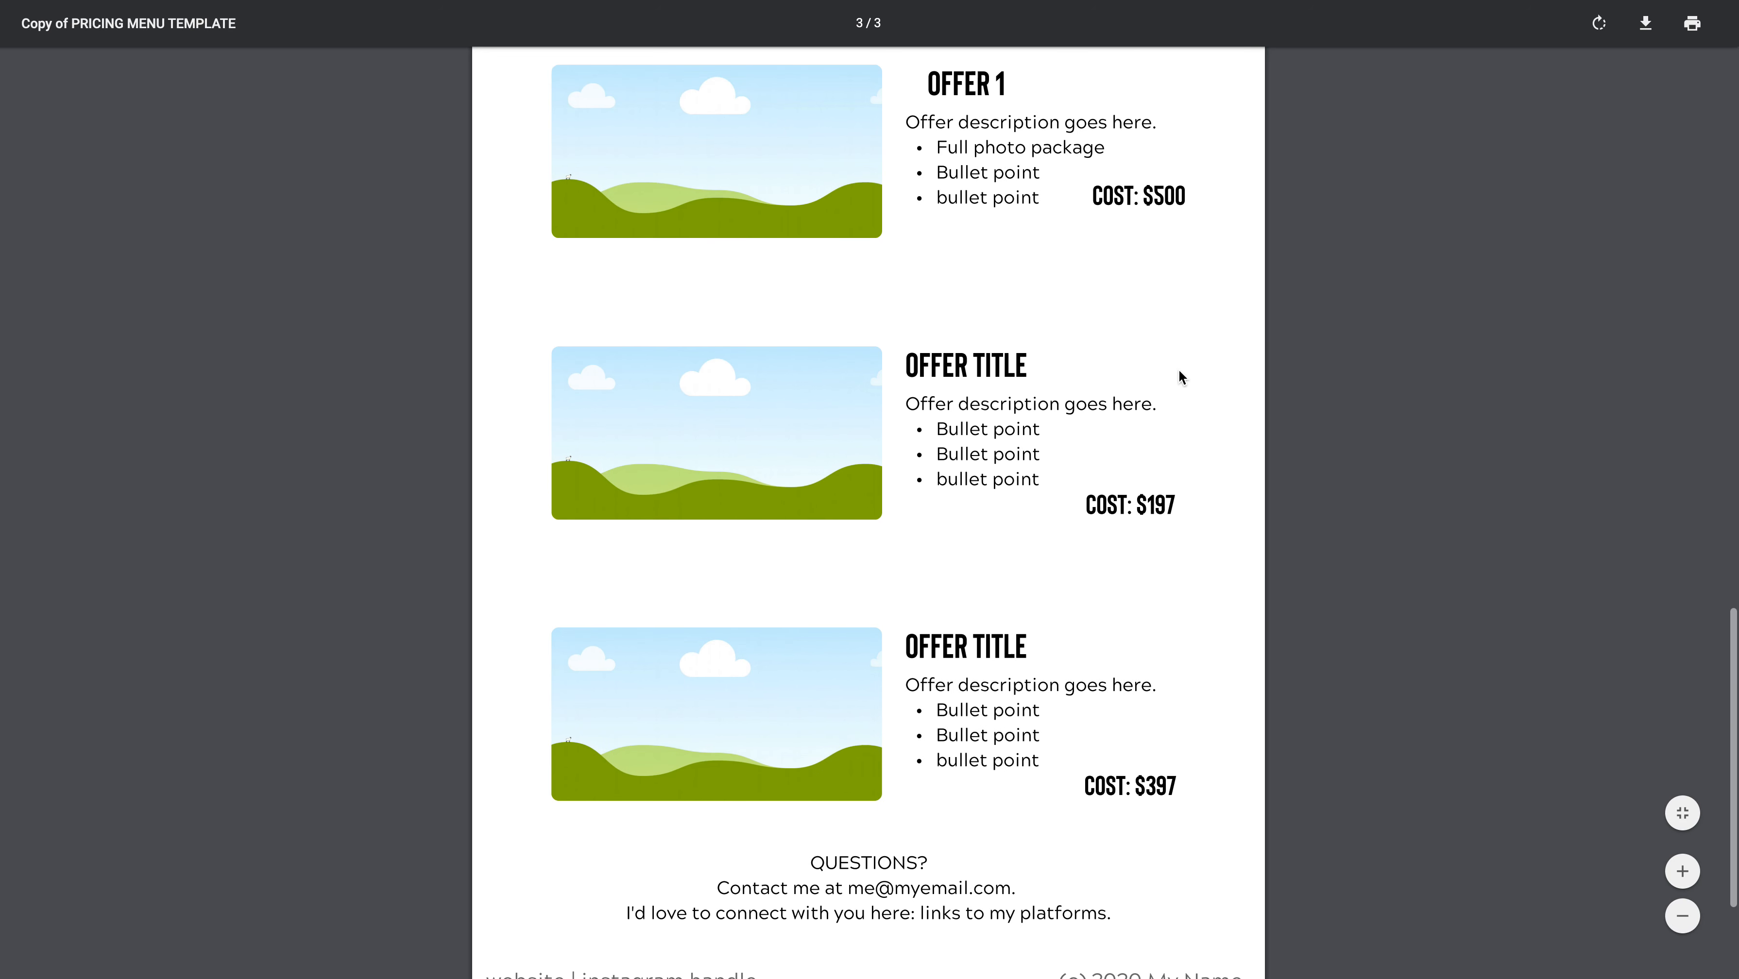